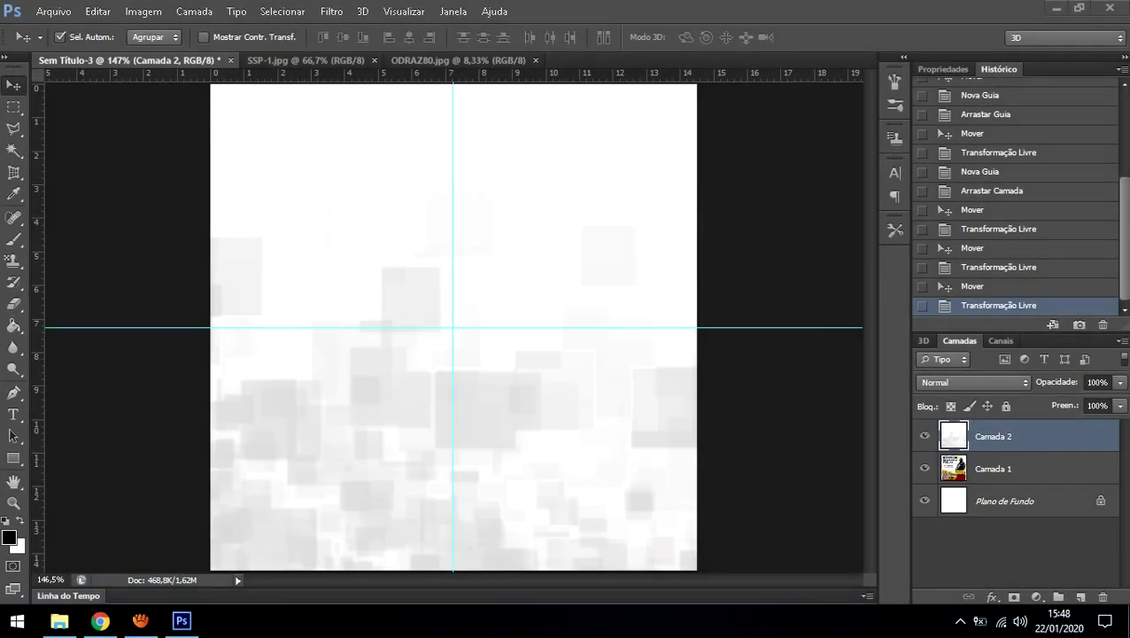
# Step: After checking the reference poster, marquee a wide top-left strip and add empty layer Camada 3
pyautogui.click(925, 435)
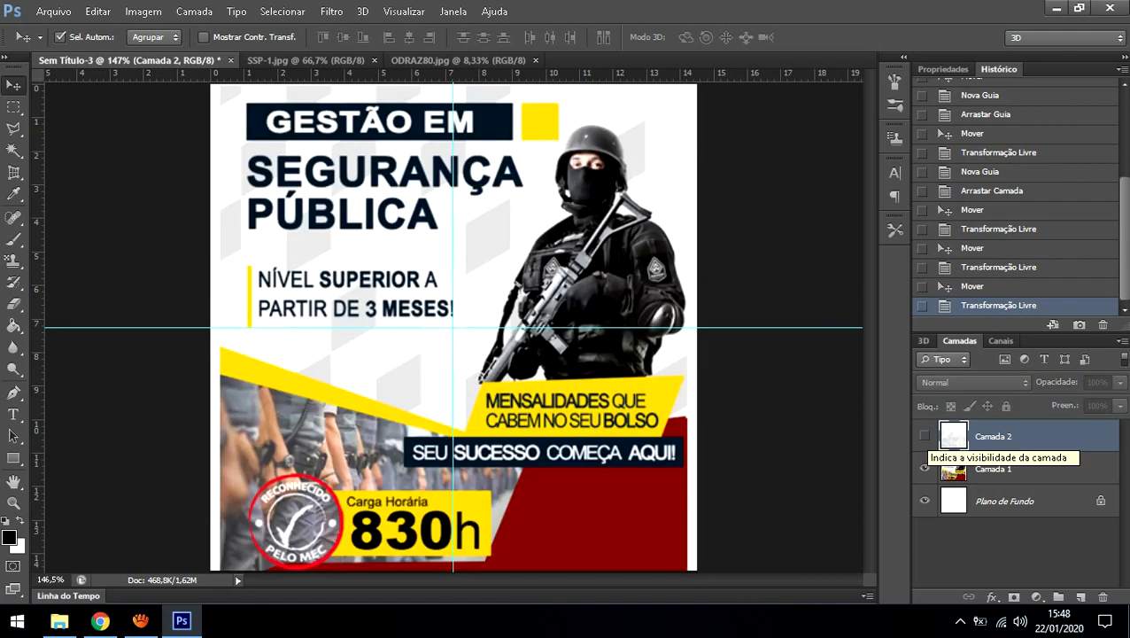
pyautogui.click(925, 436)
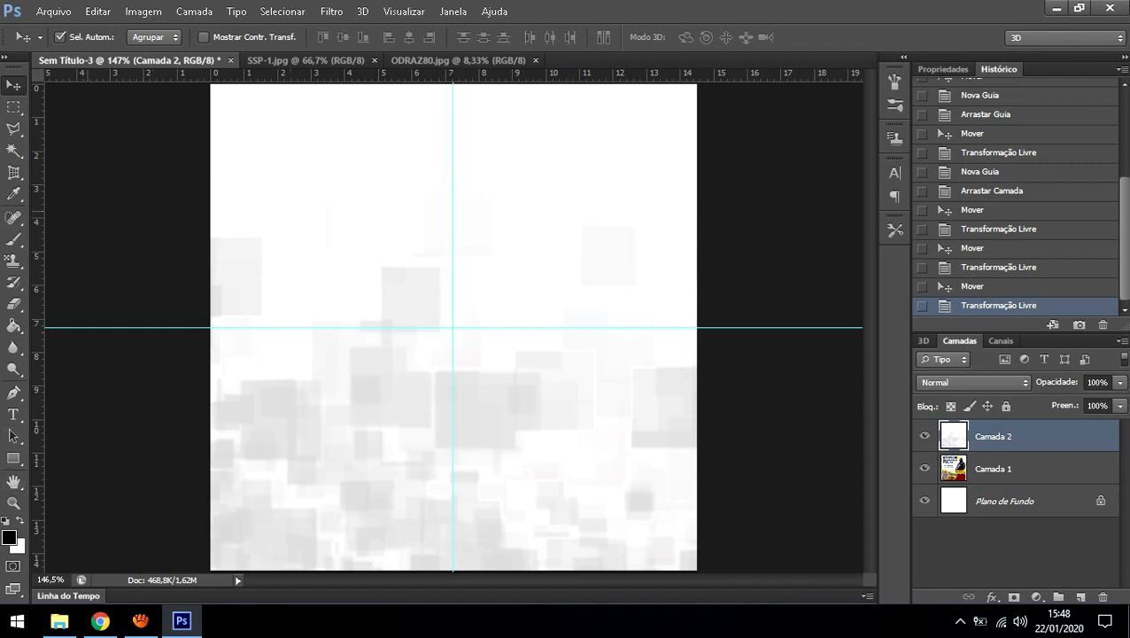
pyautogui.press('m')
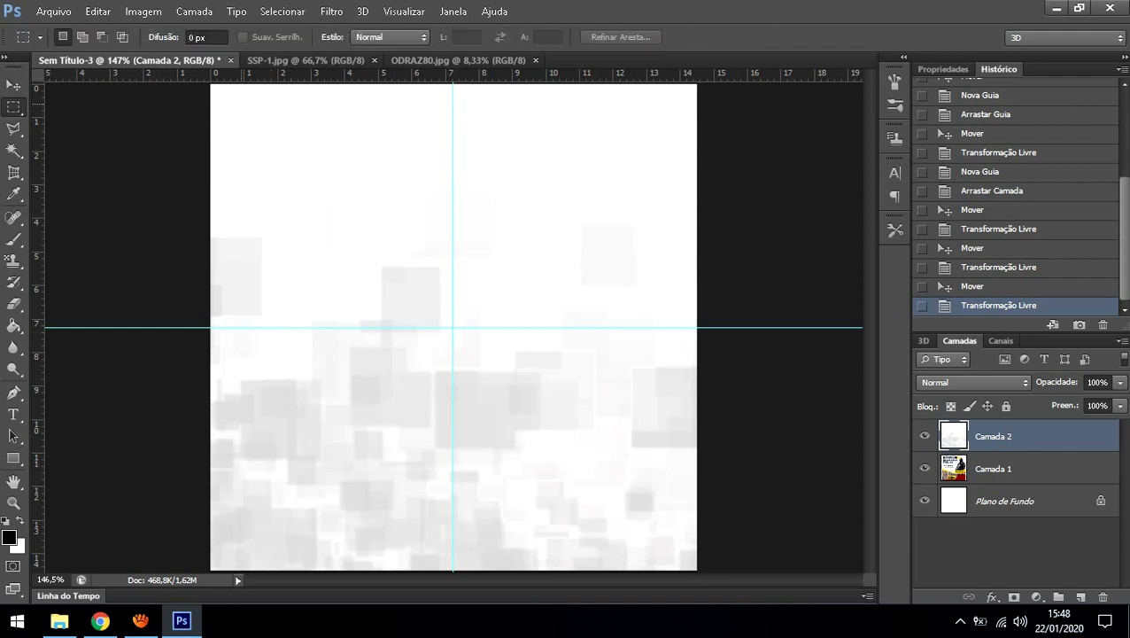
pyautogui.moveTo(240, 106); pyautogui.dragTo(467, 139)
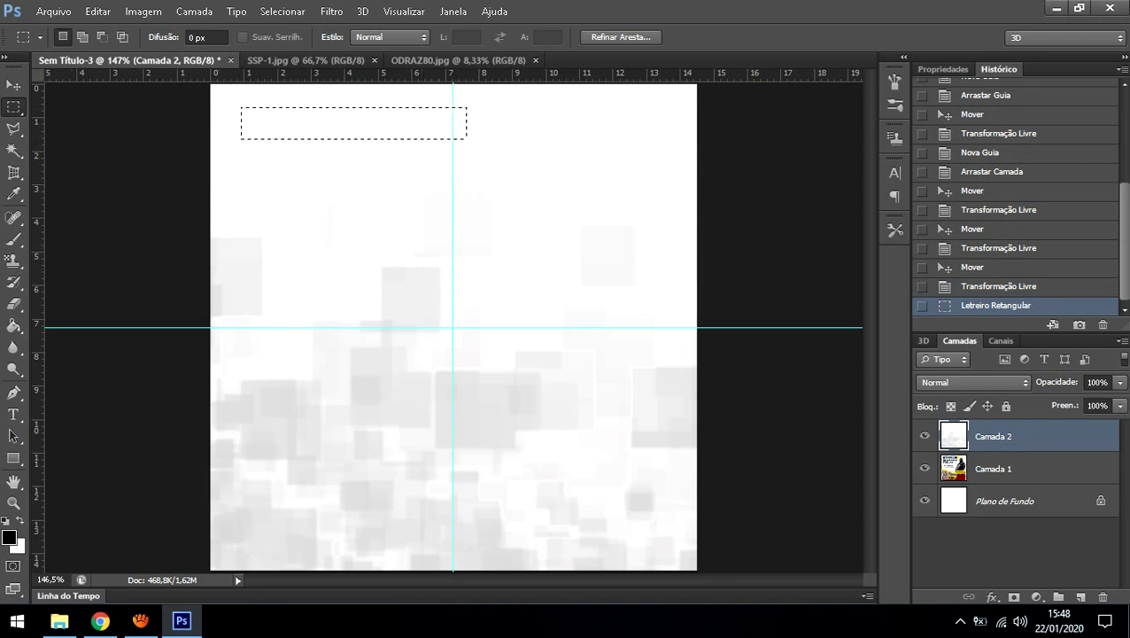
pyautogui.press('b')
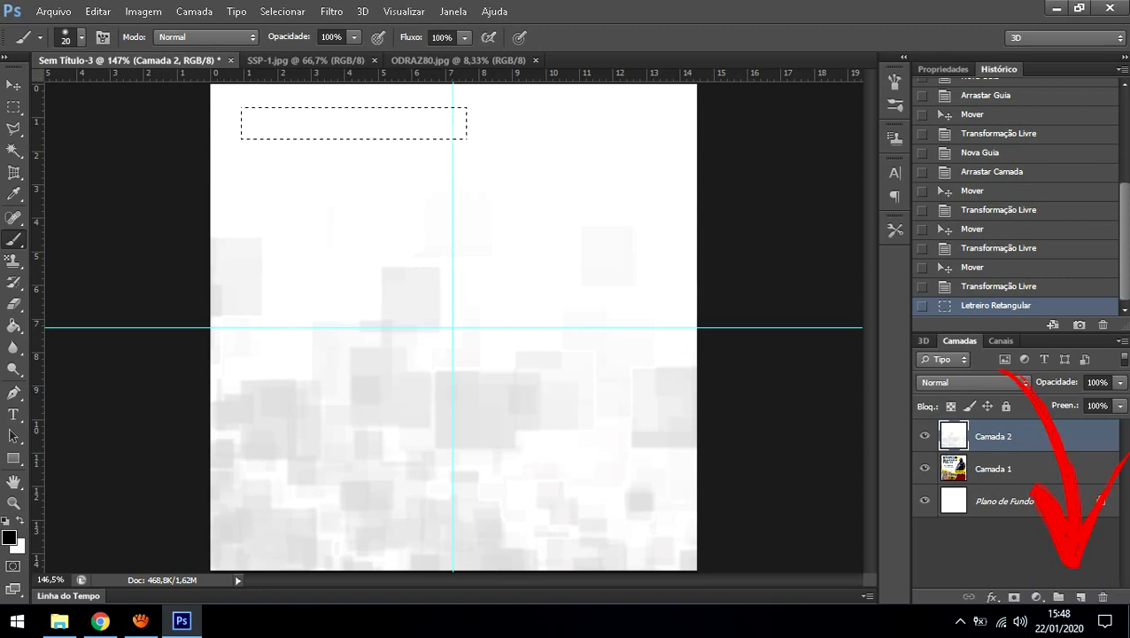
pyautogui.click(1080, 597)
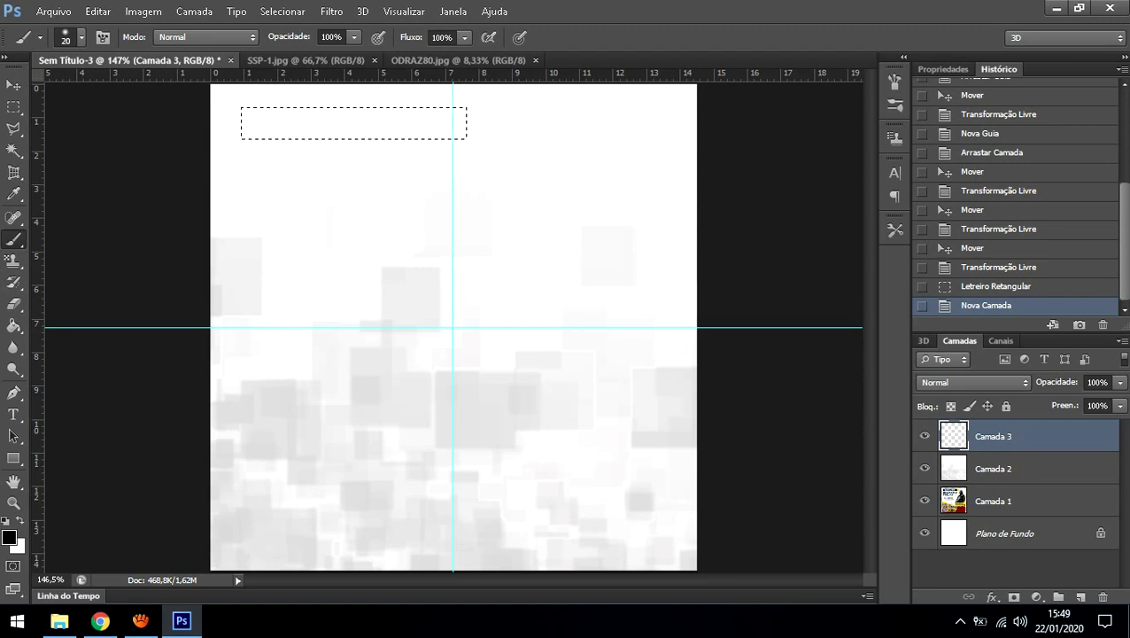
# Step: Set the brush to a soft 29 px tip, undoing the test strokes inside the strip
pyautogui.moveTo(288, 122)
pyautogui.mouseDown()
pyautogui.moveTo(359, 123)
pyautogui.moveTo(259, 124)
pyautogui.moveTo(403, 125)
pyautogui.mouseUp()
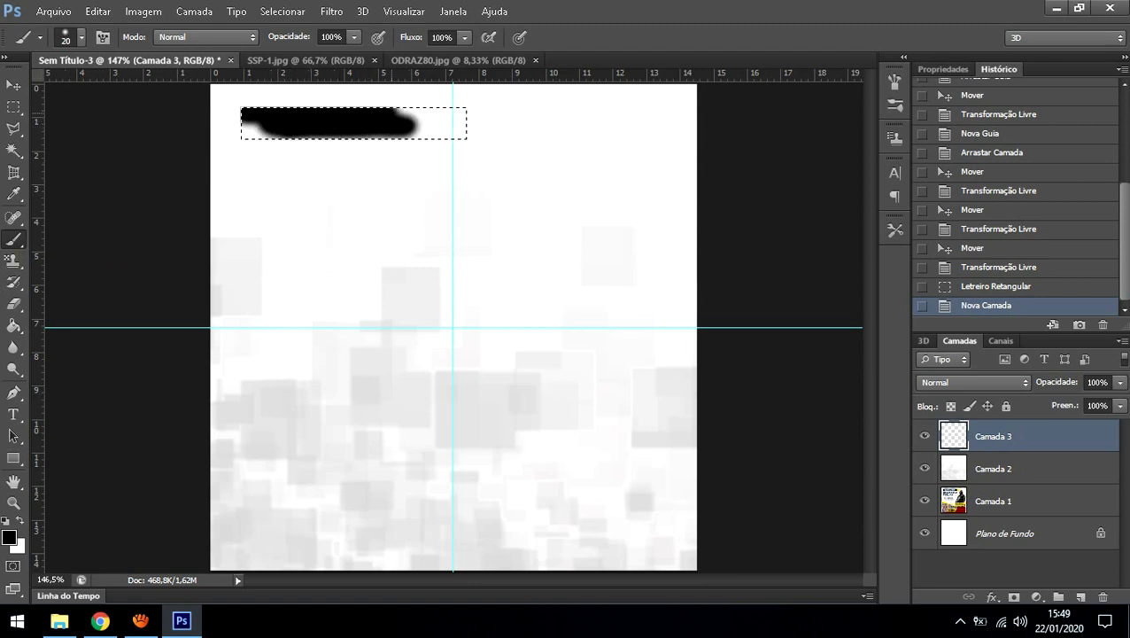
pyautogui.hotkey('ctrl', 'z')
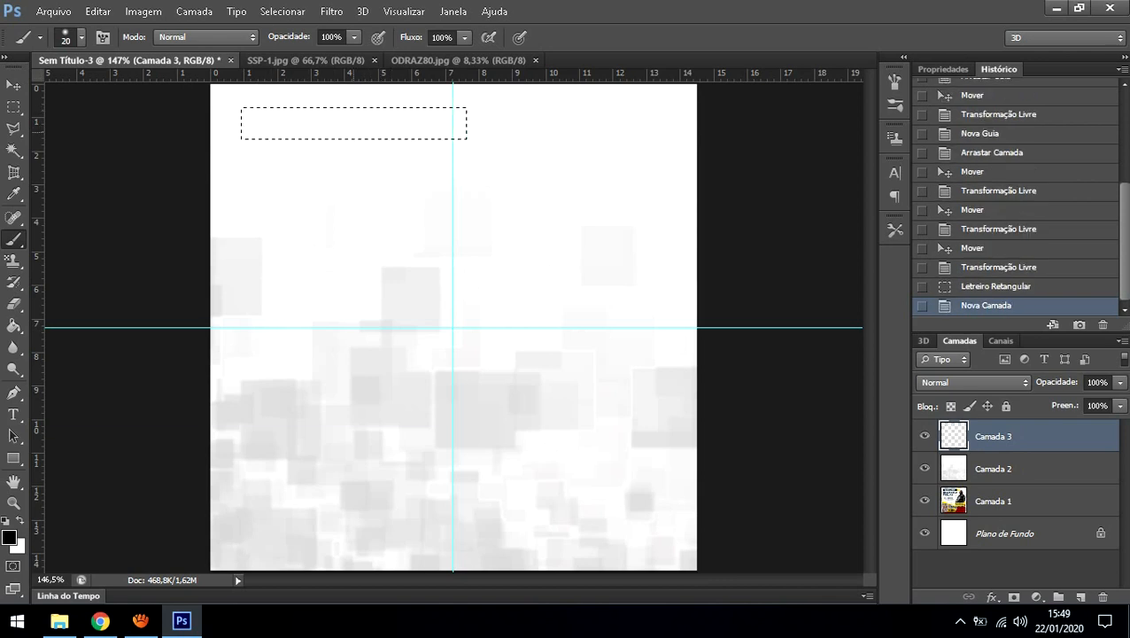
pyautogui.rightClick(365, 123)
pyautogui.moveTo(393, 163); pyautogui.dragTo(467, 163)
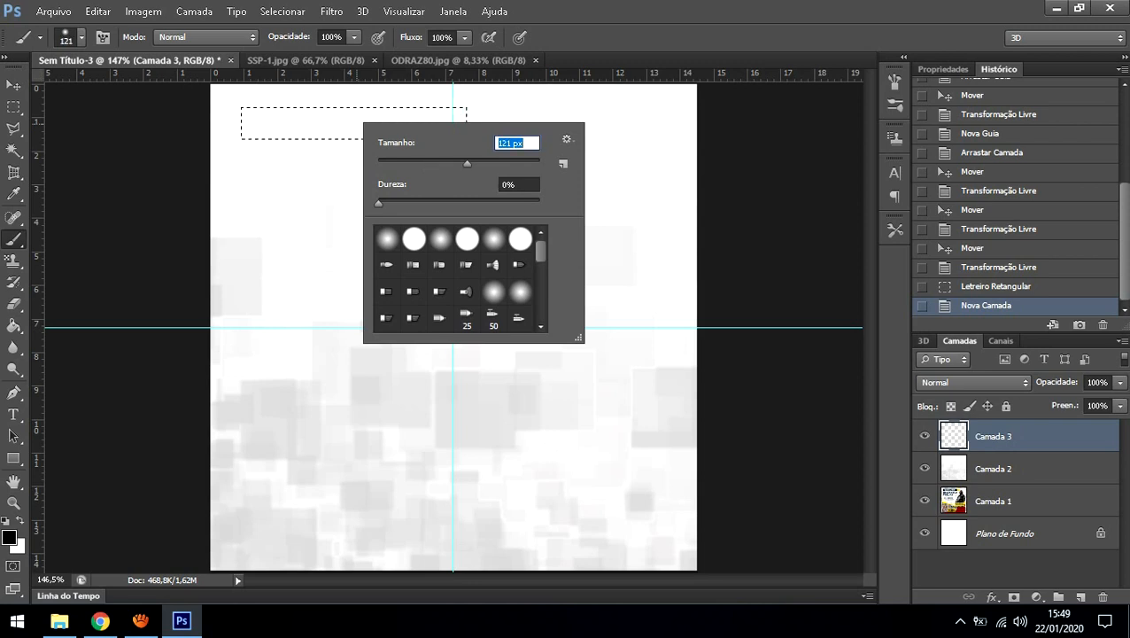
pyautogui.moveTo(466, 163); pyautogui.dragTo(400, 163)
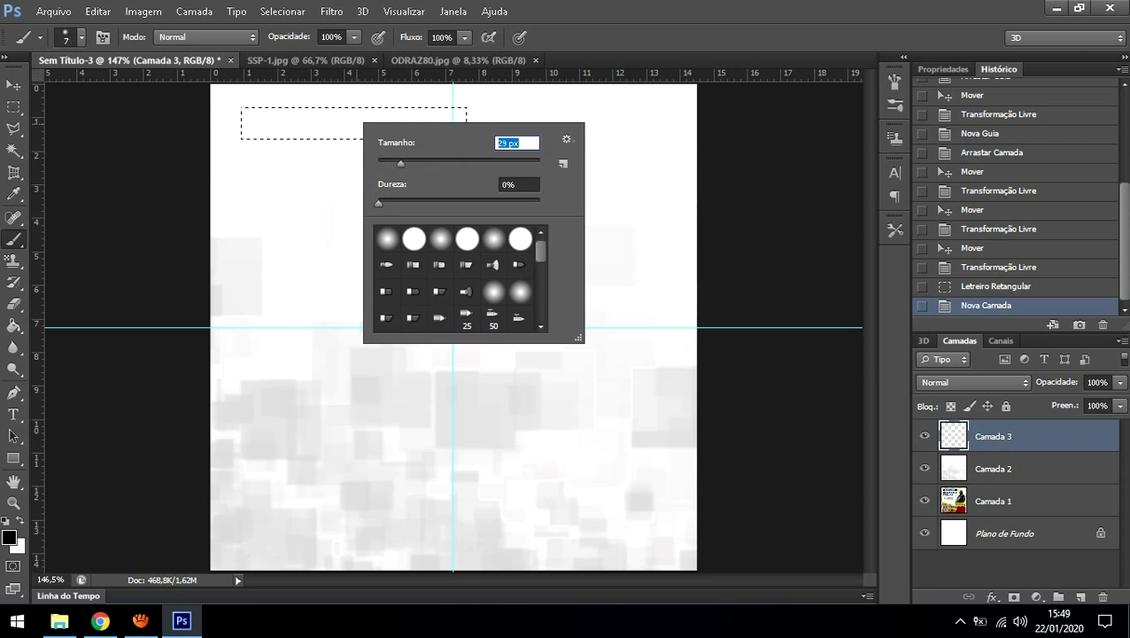
pyautogui.click(304, 121)
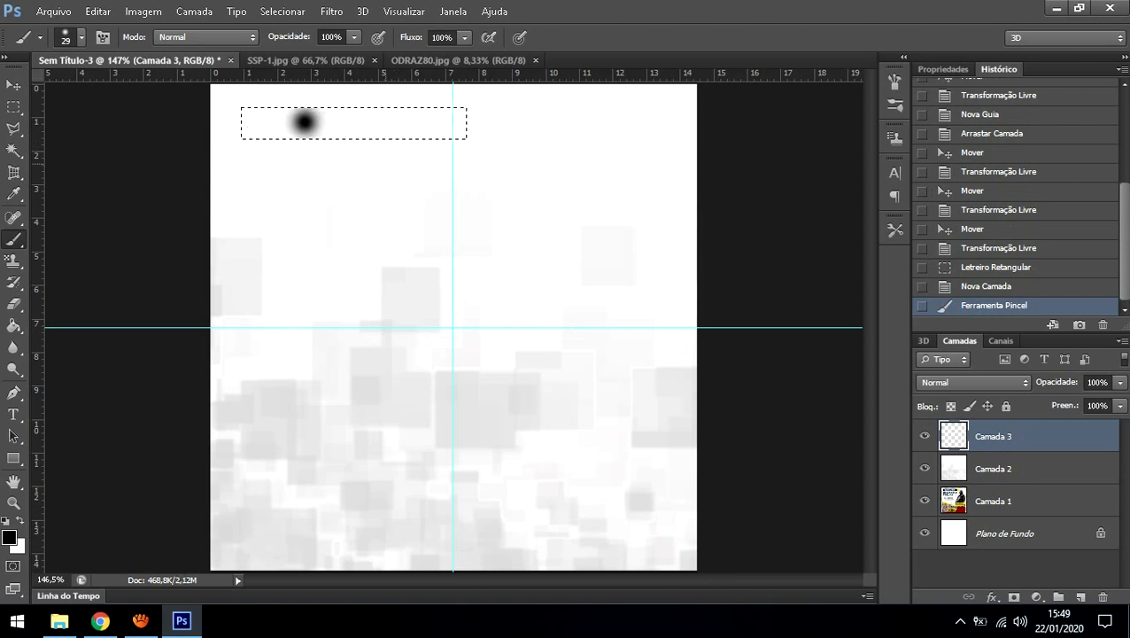
pyautogui.hotkey('ctrl', 'z')
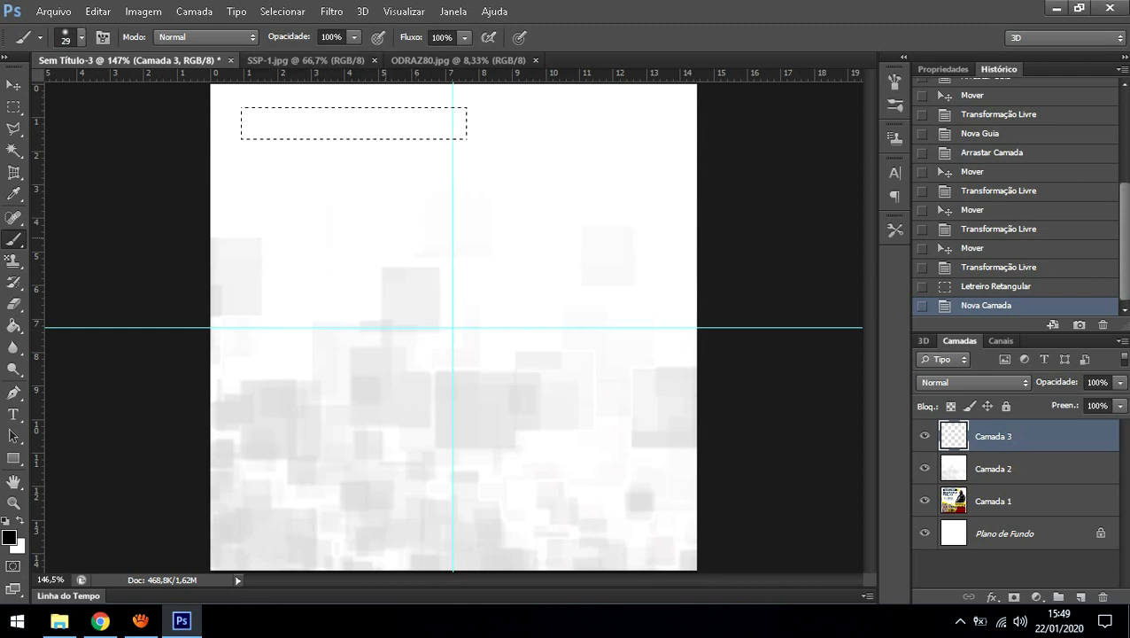
# Step: In the foreground Color Picker, try blue, orange, pink, near-black and purple shades
pyautogui.click(9, 537)
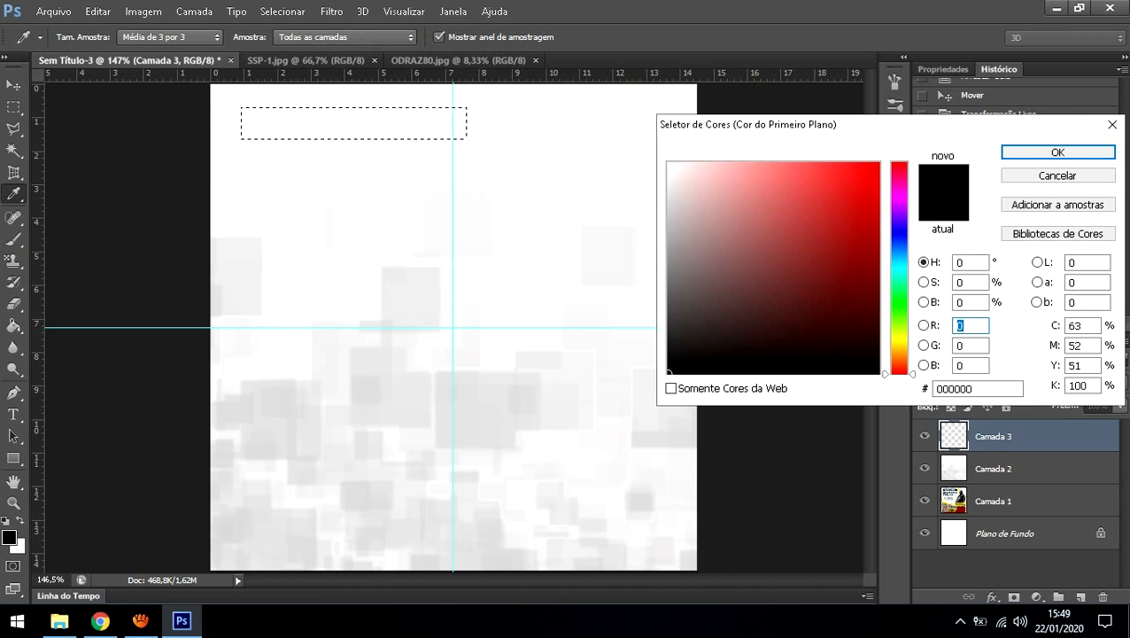
pyautogui.moveTo(900, 230); pyautogui.dragTo(900, 242)
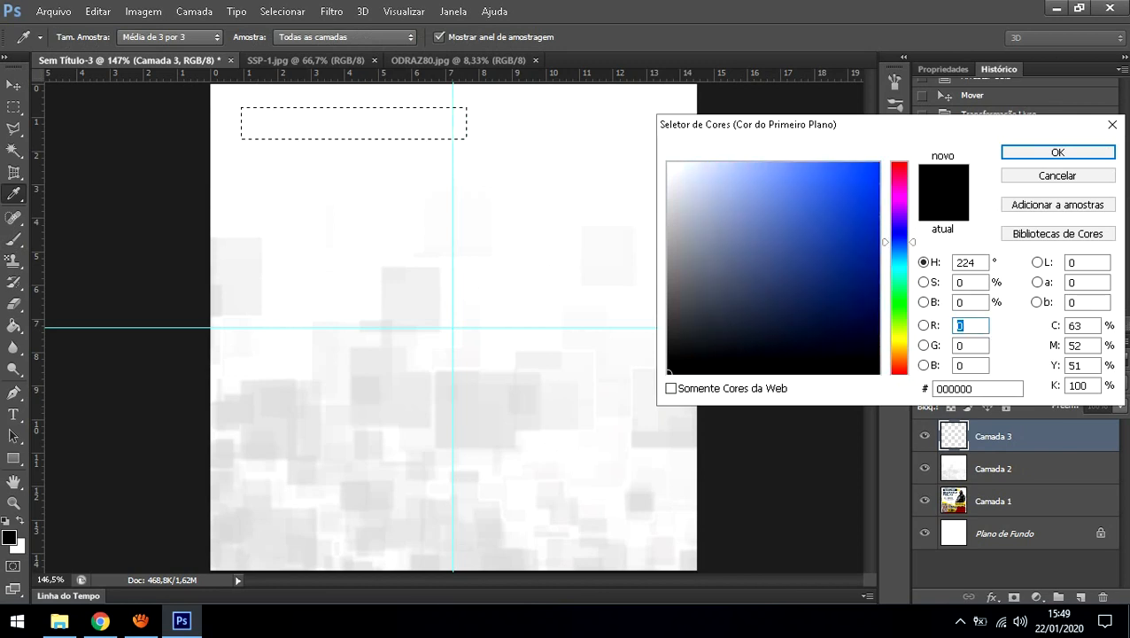
pyautogui.click(878, 302)
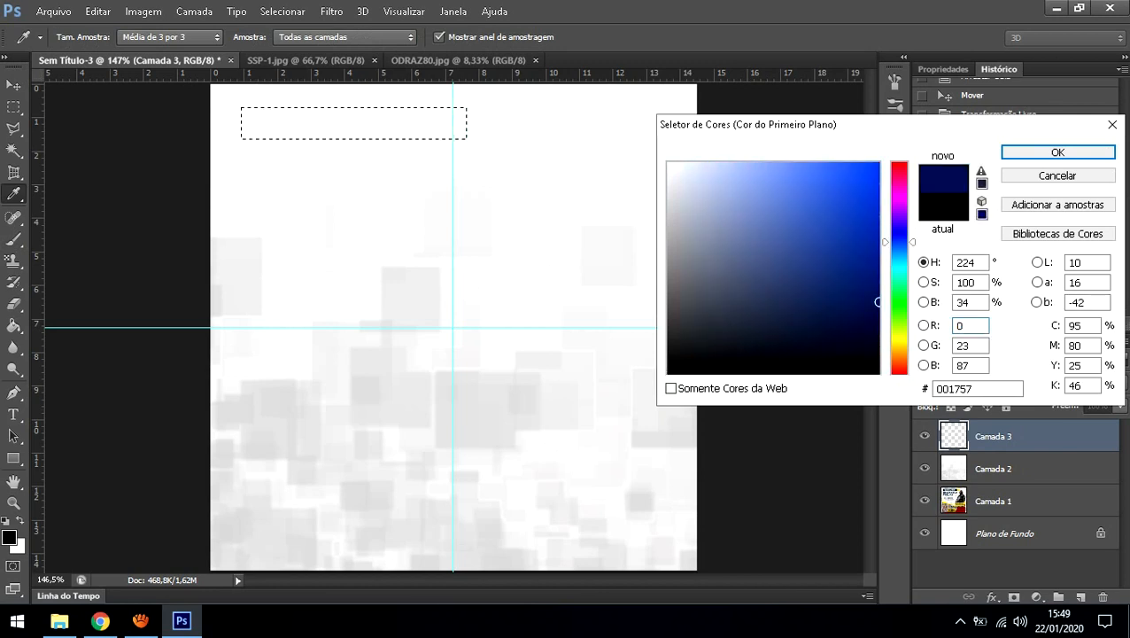
pyautogui.moveTo(900, 241); pyautogui.dragTo(900, 186)
pyautogui.moveTo(878, 302); pyautogui.dragTo(729, 310)
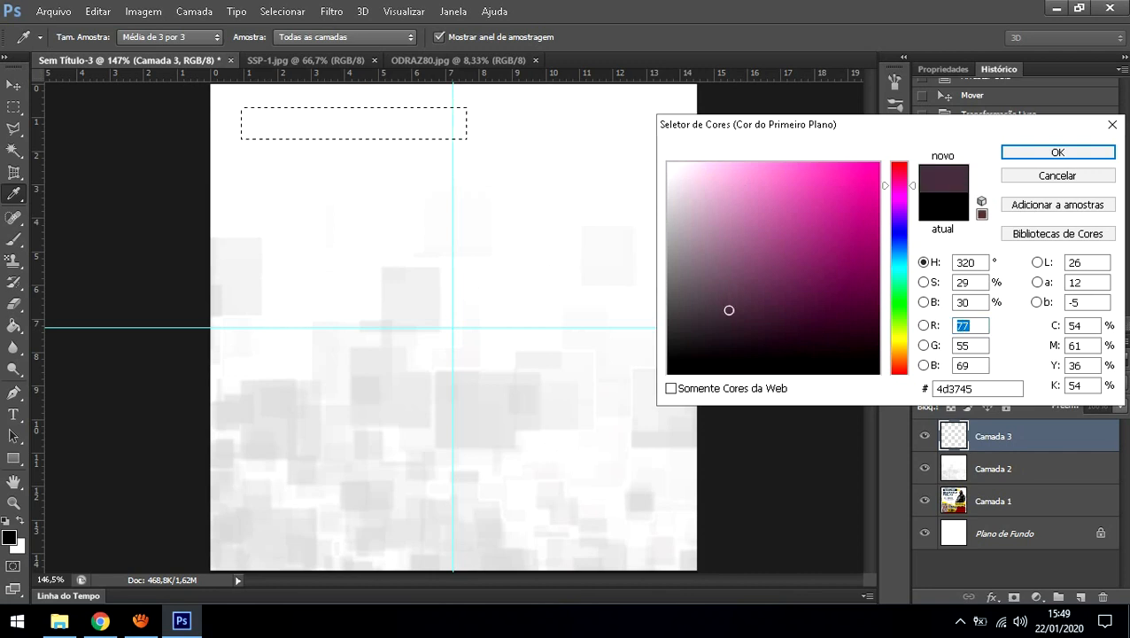
pyautogui.click(701, 187)
pyautogui.click(876, 163)
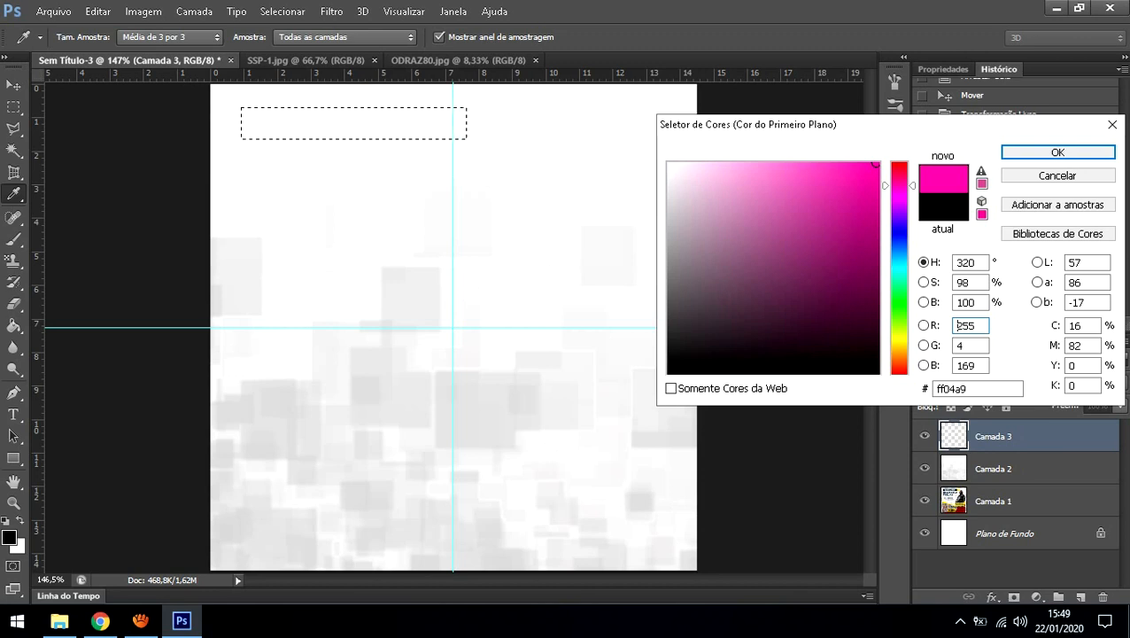
pyautogui.click(877, 368)
pyautogui.click(825, 209)
pyautogui.click(805, 278)
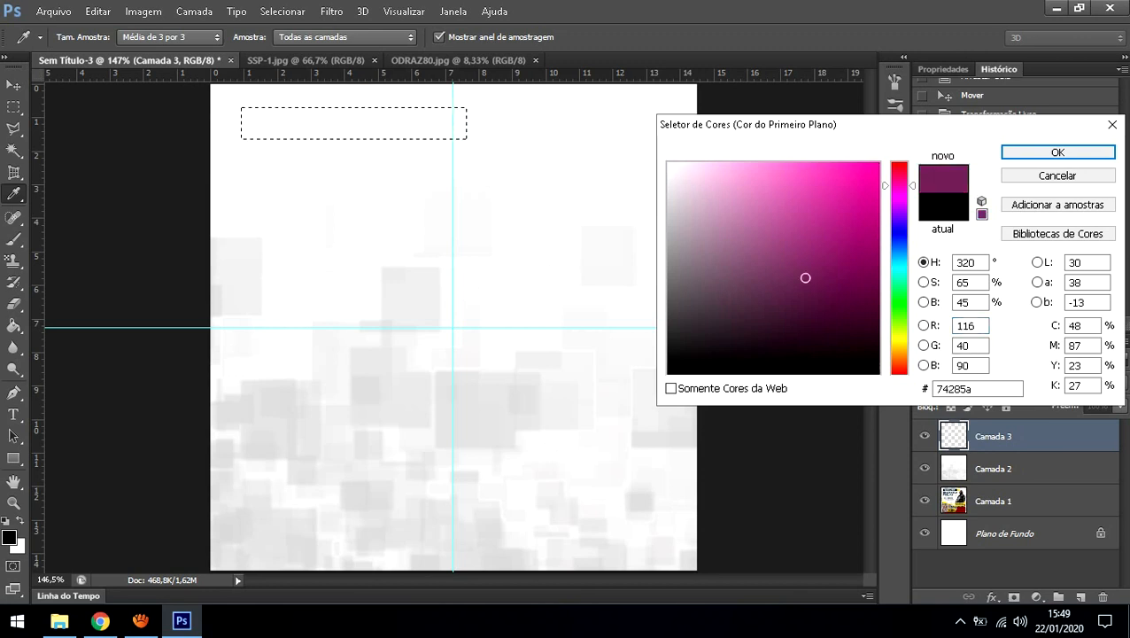
# Step: Settle on dark navy 030e76 as the painting colour and confirm it
pyautogui.click(899, 236)
pyautogui.click(868, 309)
pyautogui.click(874, 277)
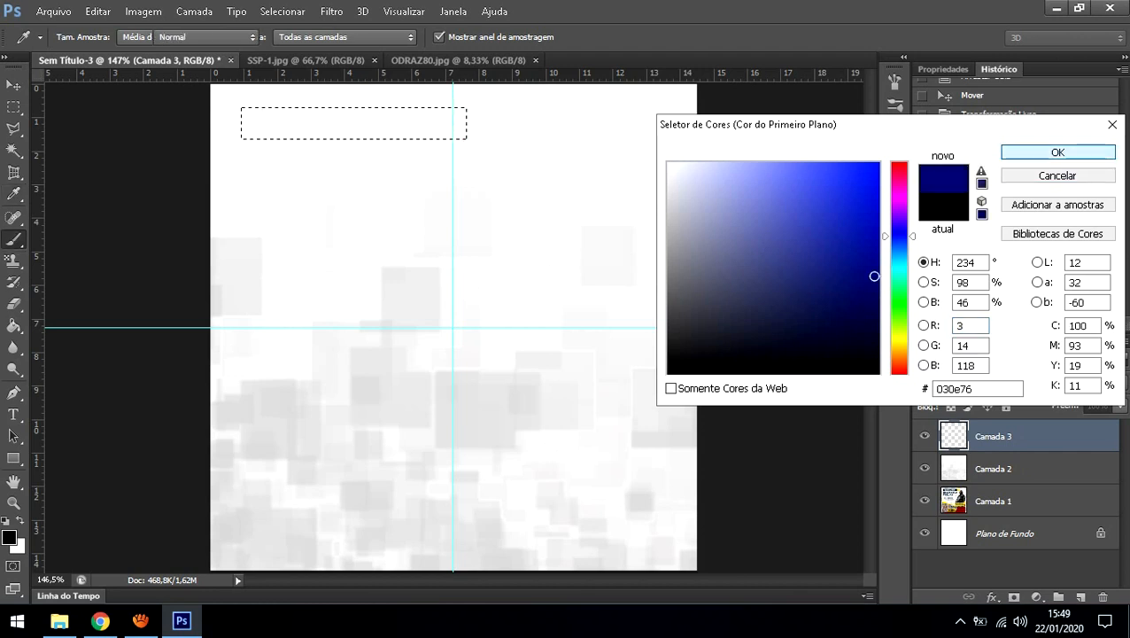
pyautogui.press('Return')
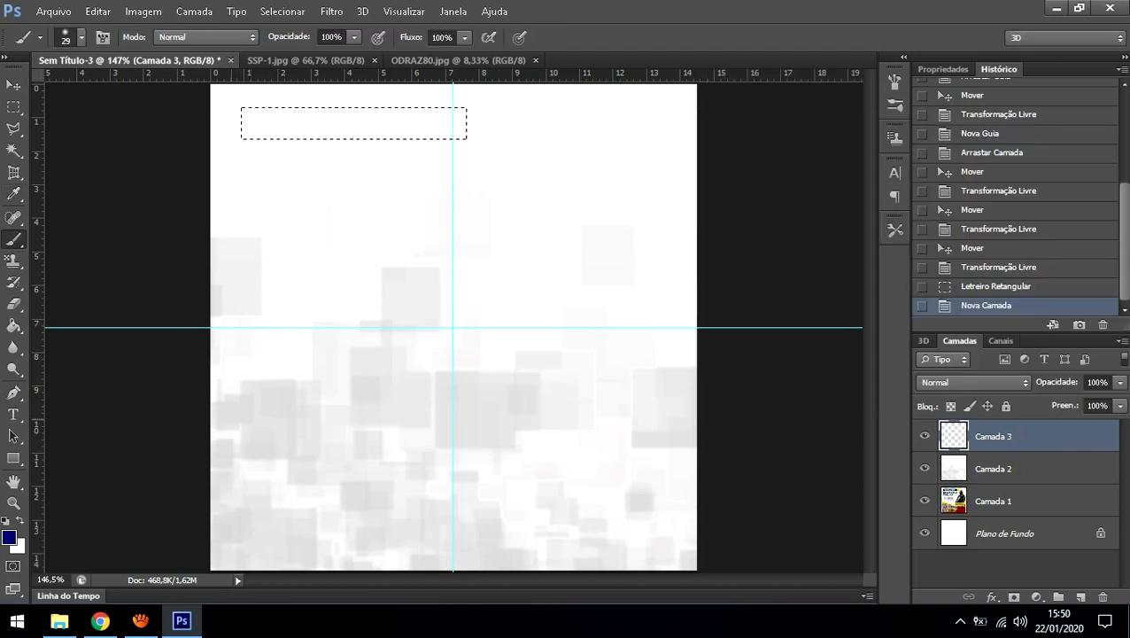
# Step: Paint the selected top-left strip solid navy with a larger brush, then deselect it
pyautogui.moveTo(374, 121)
pyautogui.mouseDown()
pyautogui.moveTo(247, 118)
pyautogui.moveTo(249, 130)
pyautogui.moveTo(290, 126)
pyautogui.mouseUp()
pyautogui.rightClick(296, 123)
pyautogui.moveTo(384, 168); pyautogui.dragTo(384, 167)
pyautogui.moveTo(337, 121); pyautogui.dragTo(496, 134)
pyautogui.click(13, 107)
pyautogui.click(497, 215)
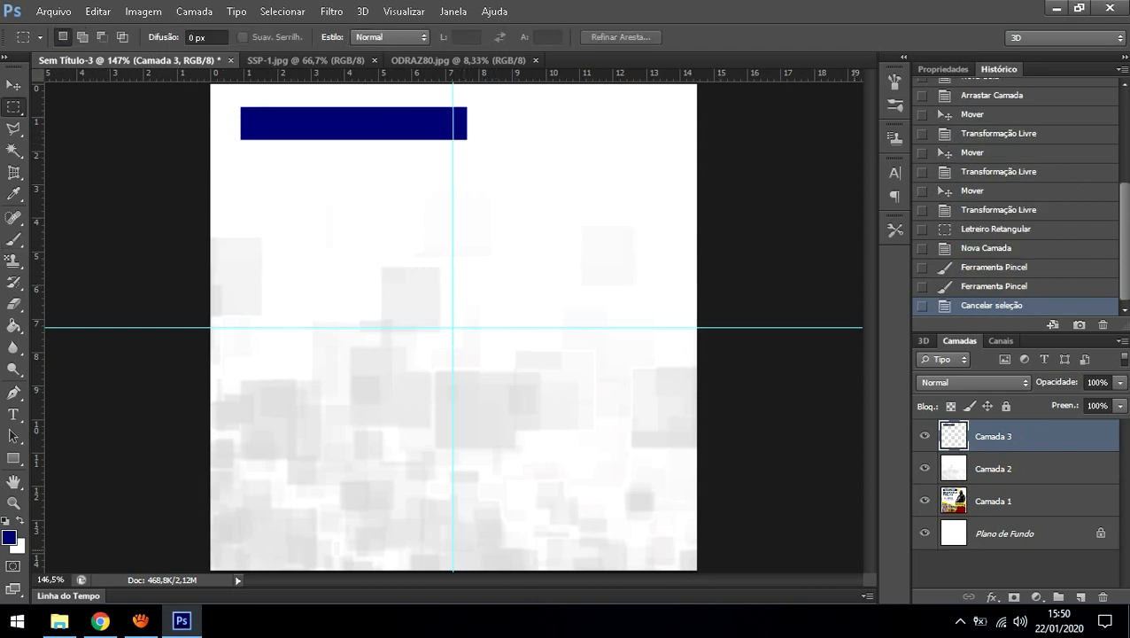
# Step: Toggle the poster, navy bar and grey squares layers to compare against the reference
pyautogui.click(925, 501)
pyautogui.click(925, 435)
pyautogui.click(925, 500)
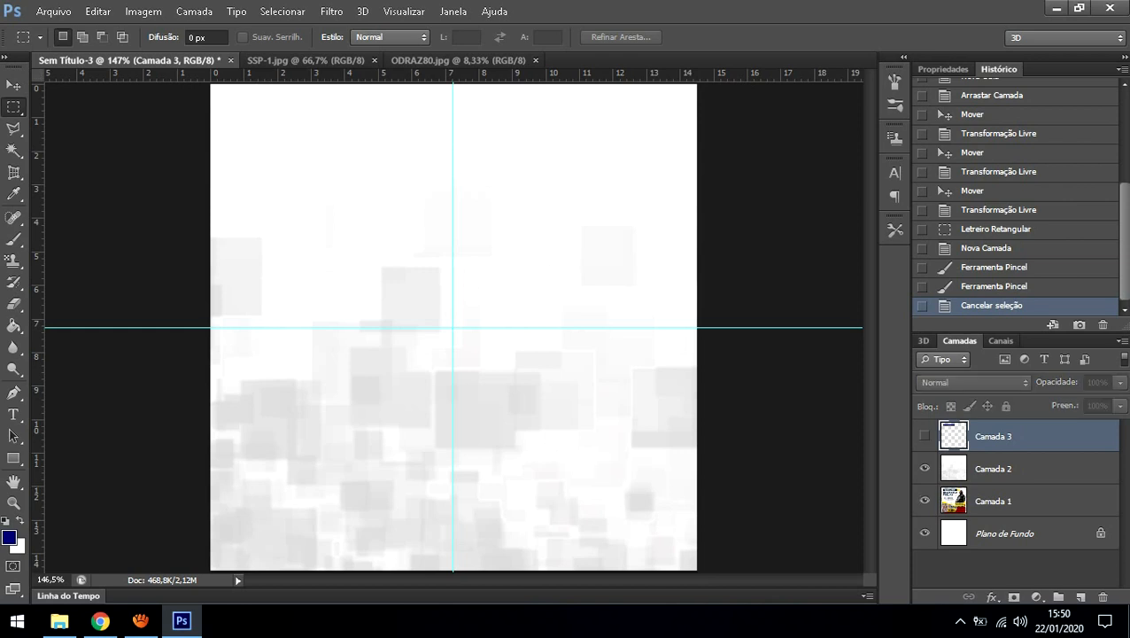
pyautogui.click(925, 468)
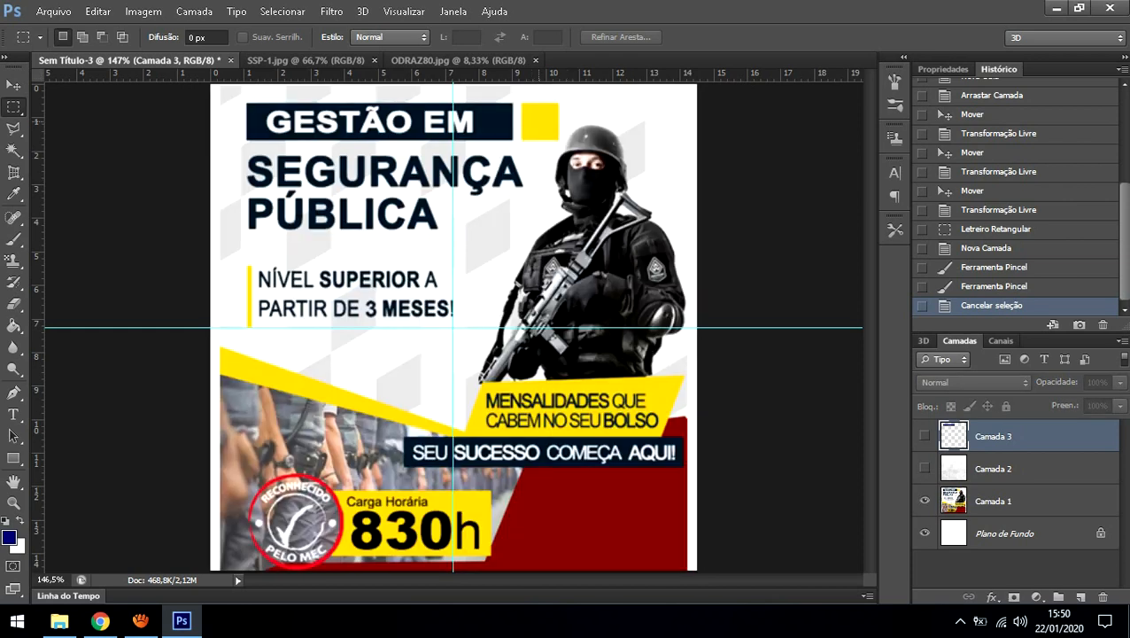
pyautogui.click(925, 436)
pyautogui.click(925, 468)
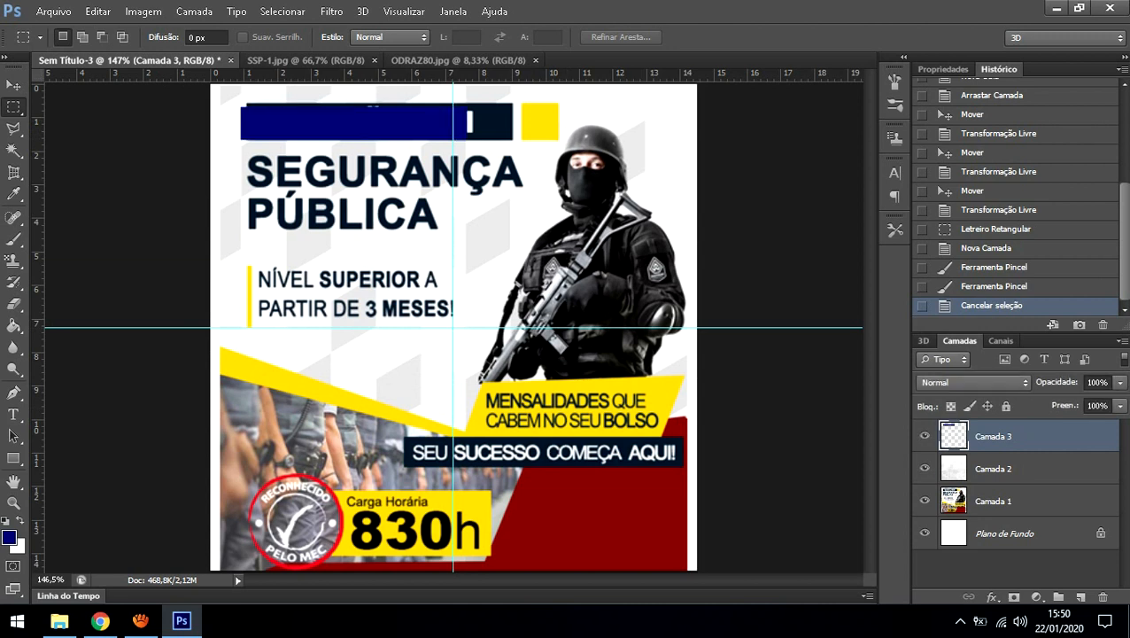
# Step: Select a small square right of the navy bar and set the colour to yellow ffec19
pyautogui.moveTo(477, 106); pyautogui.dragTo(511, 139)
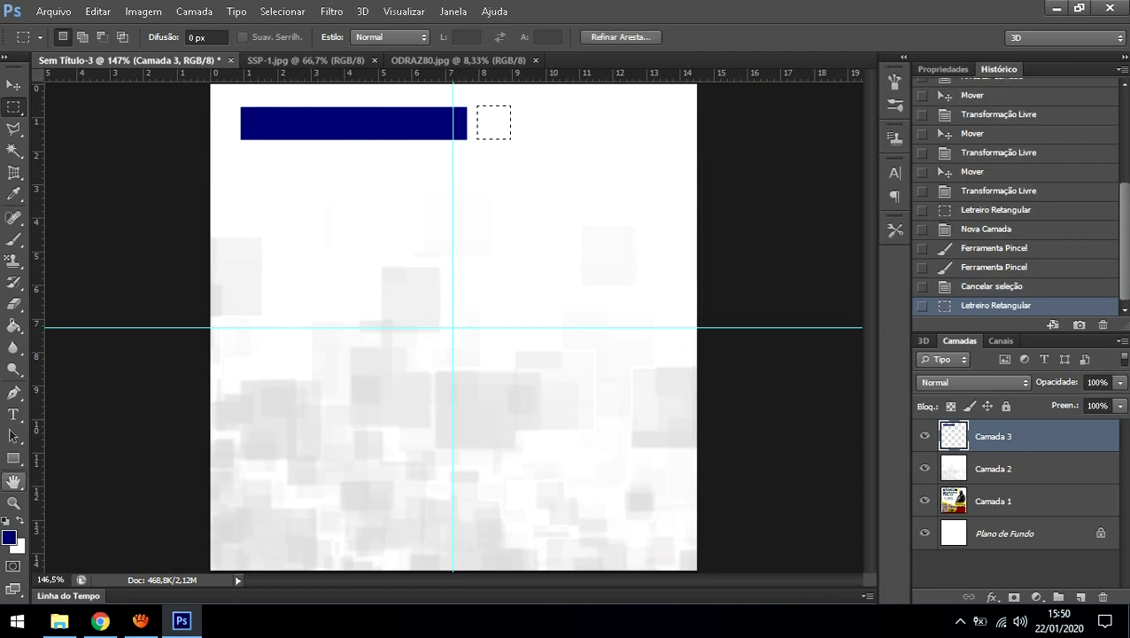
pyautogui.click(9, 538)
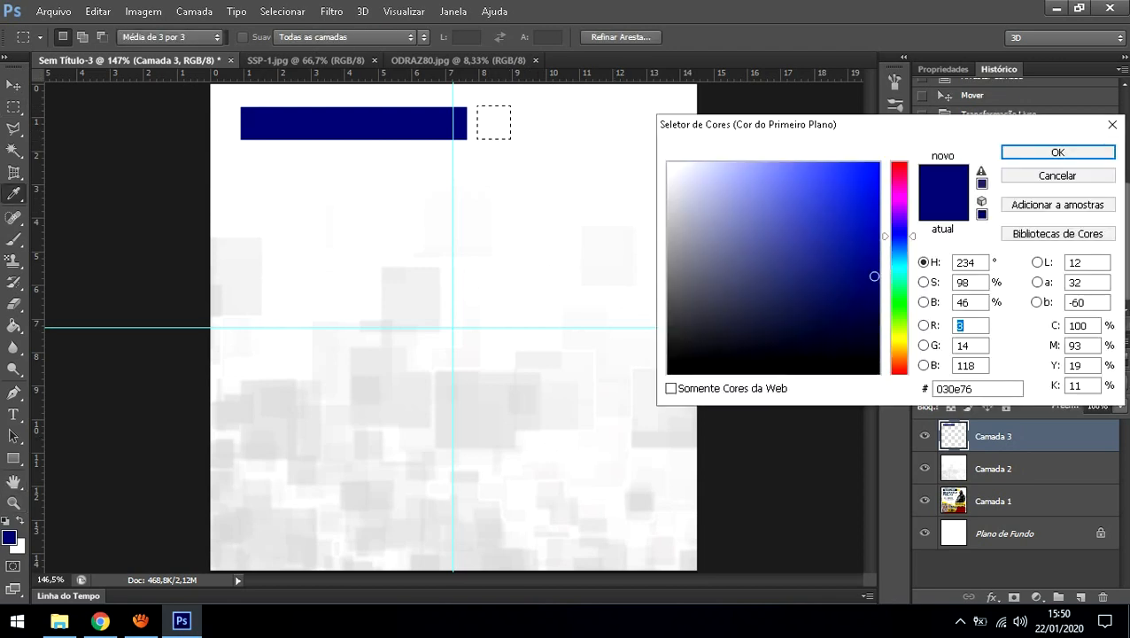
pyautogui.click(900, 341)
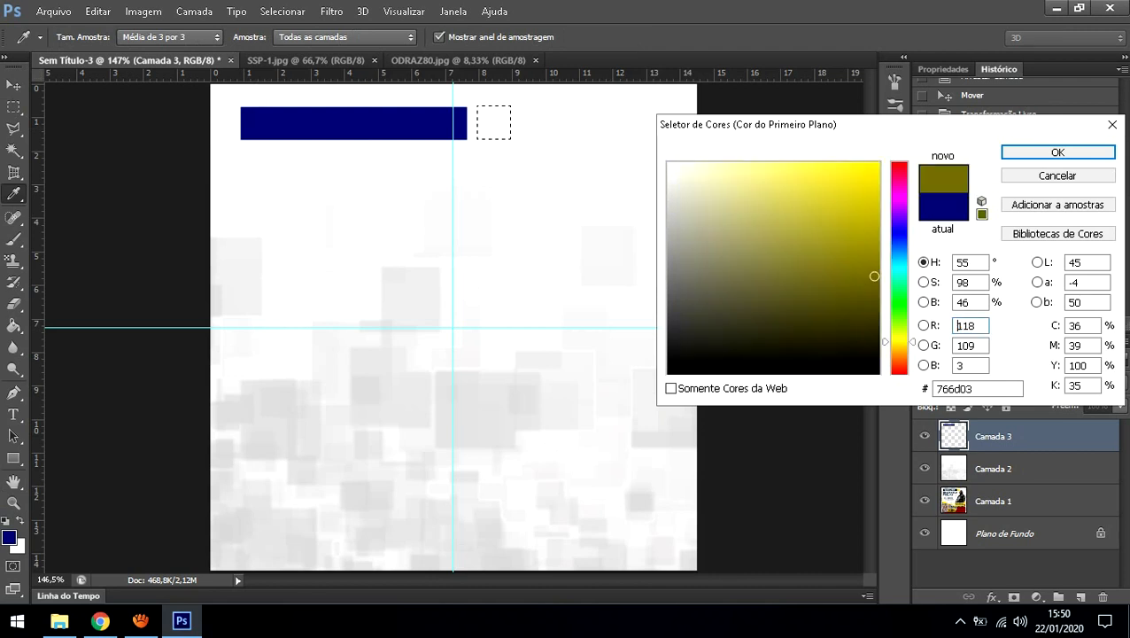
pyautogui.click(842, 175)
pyautogui.click(859, 161)
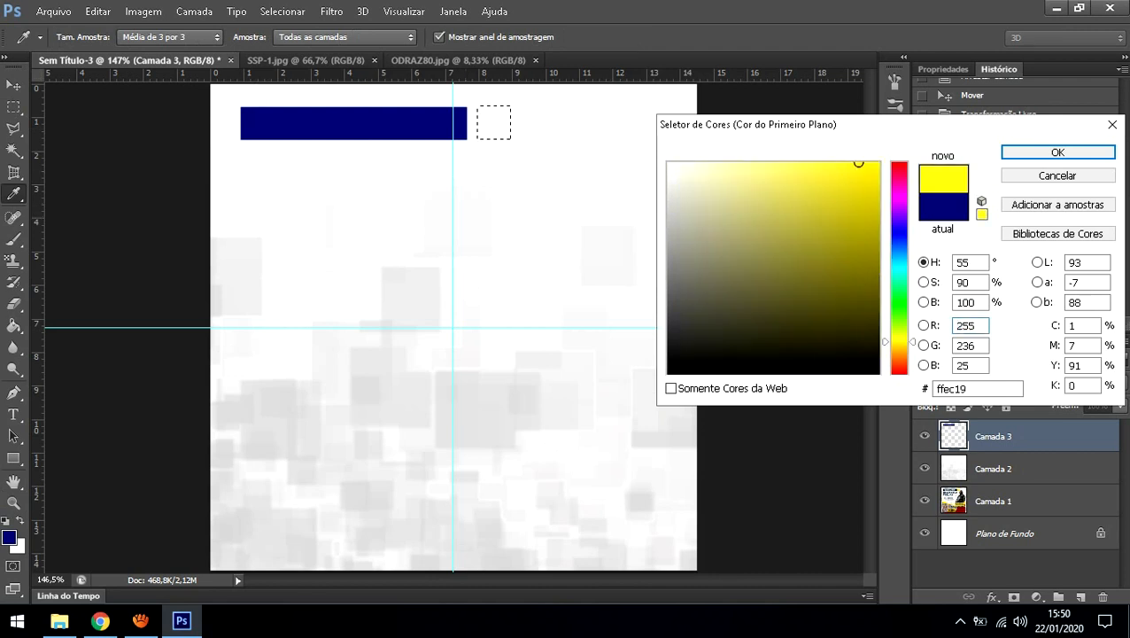
pyautogui.click(1058, 152)
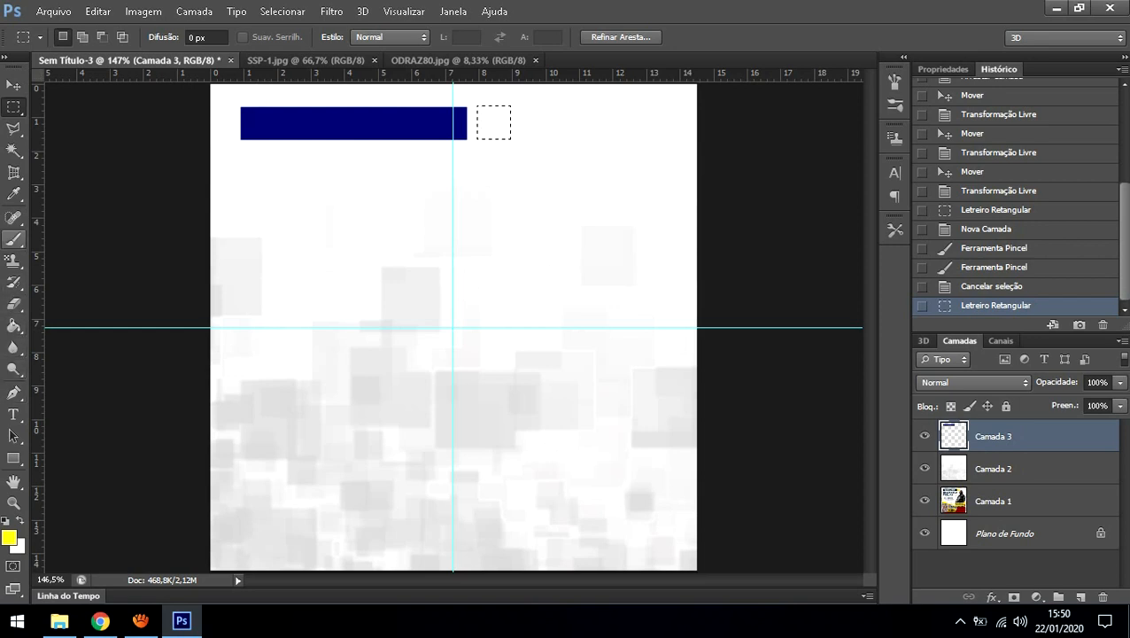
# Step: Brush yellow over the square selection, then deselect it with Ctrl+D
pyautogui.click(13, 239)
pyautogui.moveTo(503, 127); pyautogui.dragTo(487, 122)
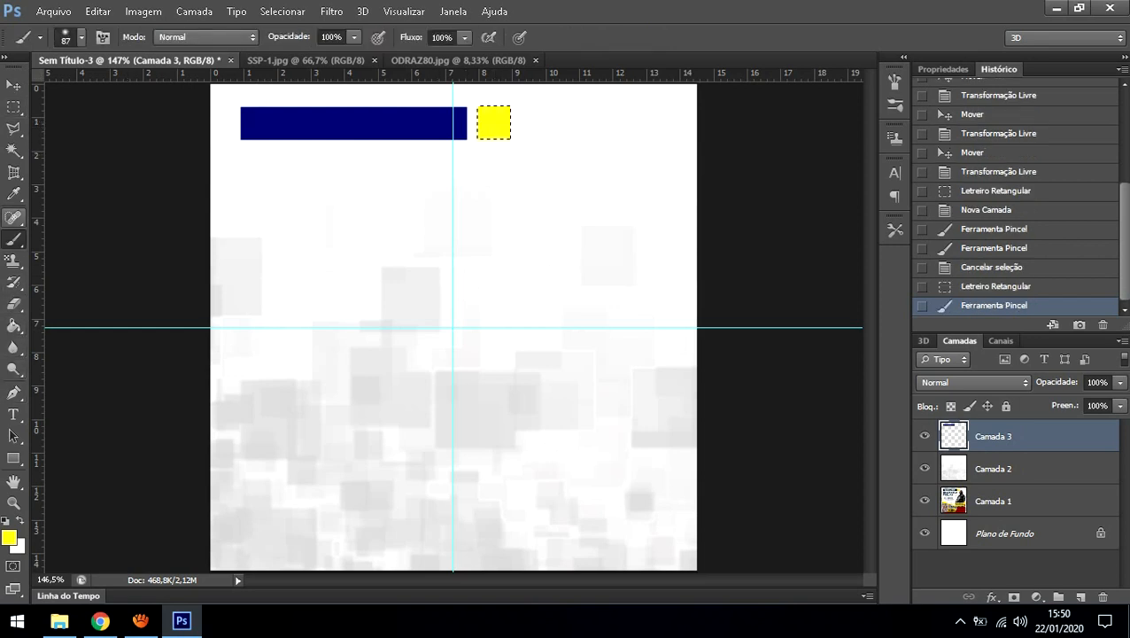
pyautogui.click(13, 108)
pyautogui.click(548, 274)
pyautogui.hotkey('ctrl', 'd')
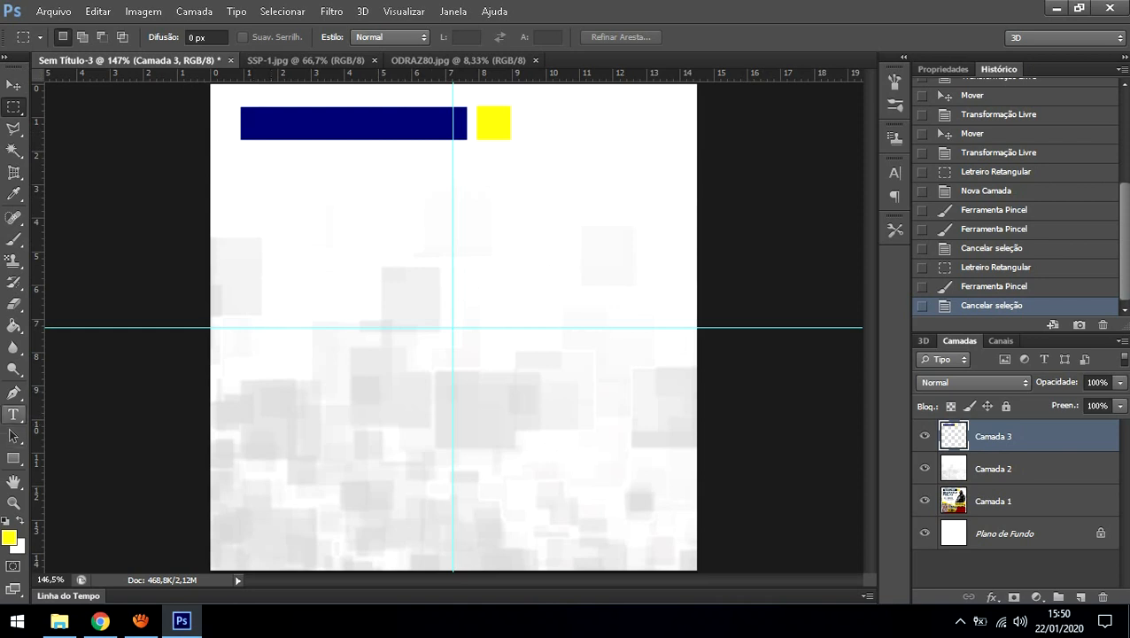
# Step: Type 'titulo topo' on the navy bar, position it over the bar, and select the text
pyautogui.press('t')
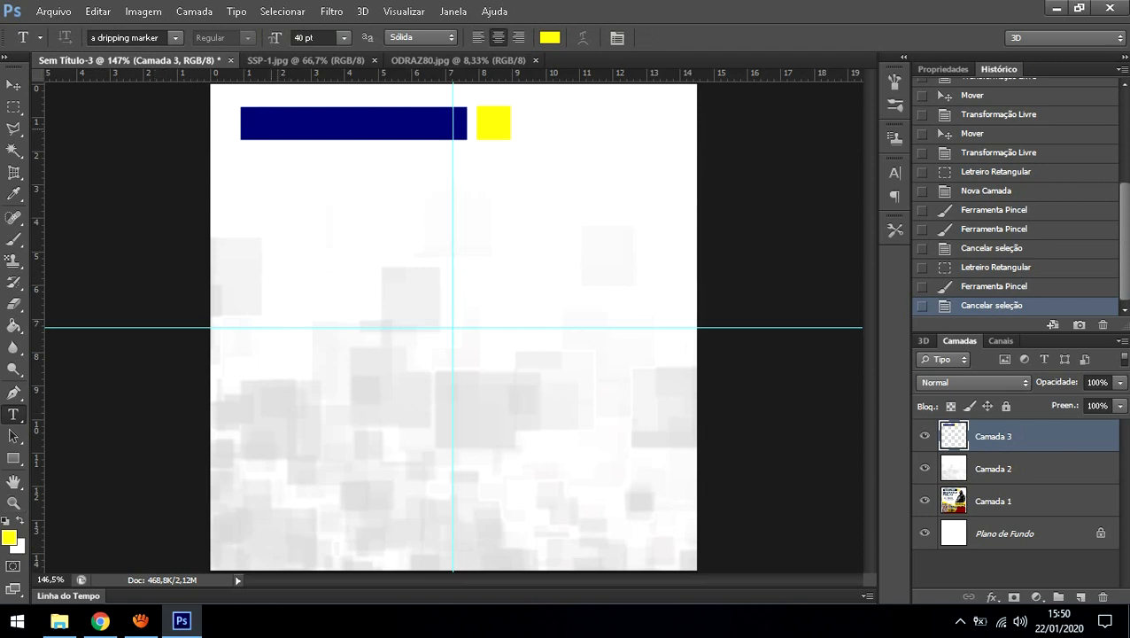
pyautogui.click(255, 119)
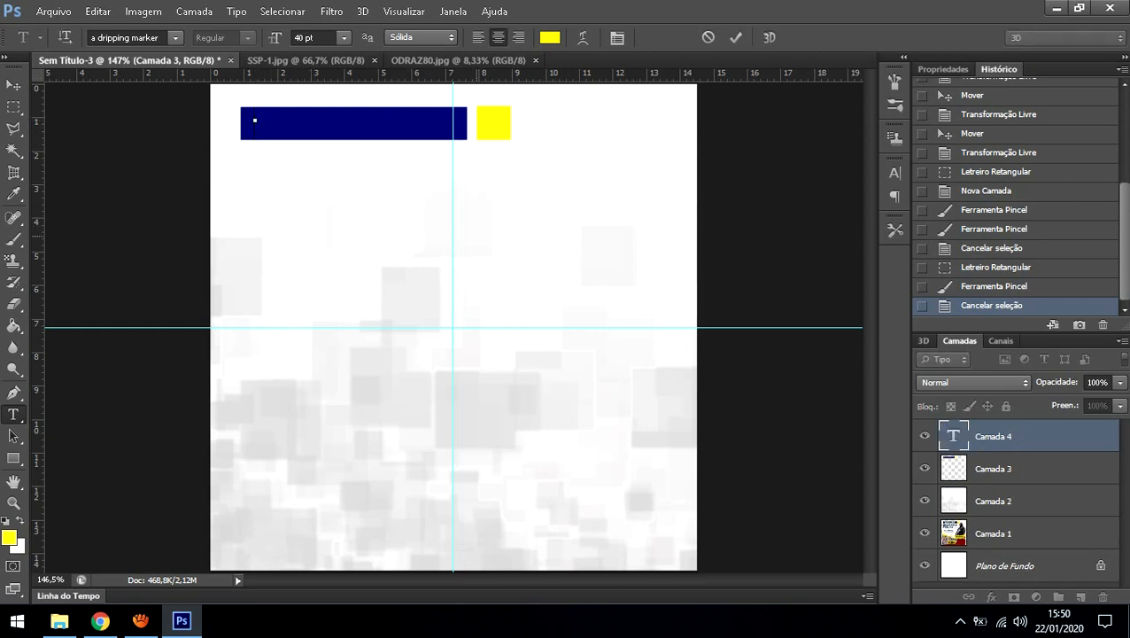
pyautogui.write('tit')
pyautogui.write('ulo to')
pyautogui.write('po')
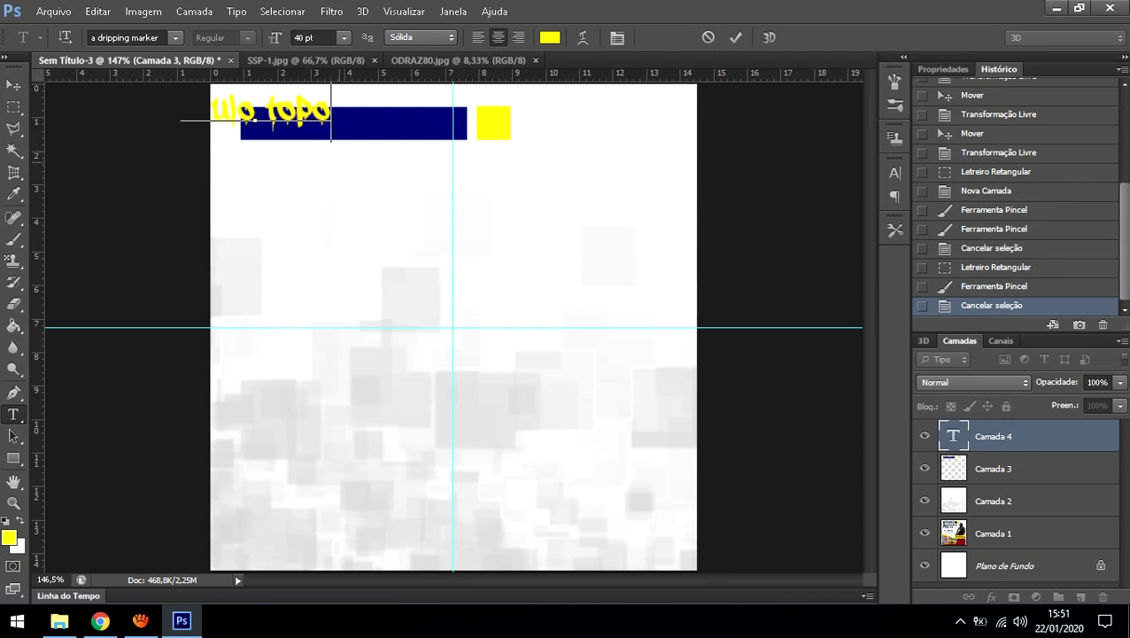
pyautogui.moveTo(266, 120); pyautogui.dragTo(357, 131)
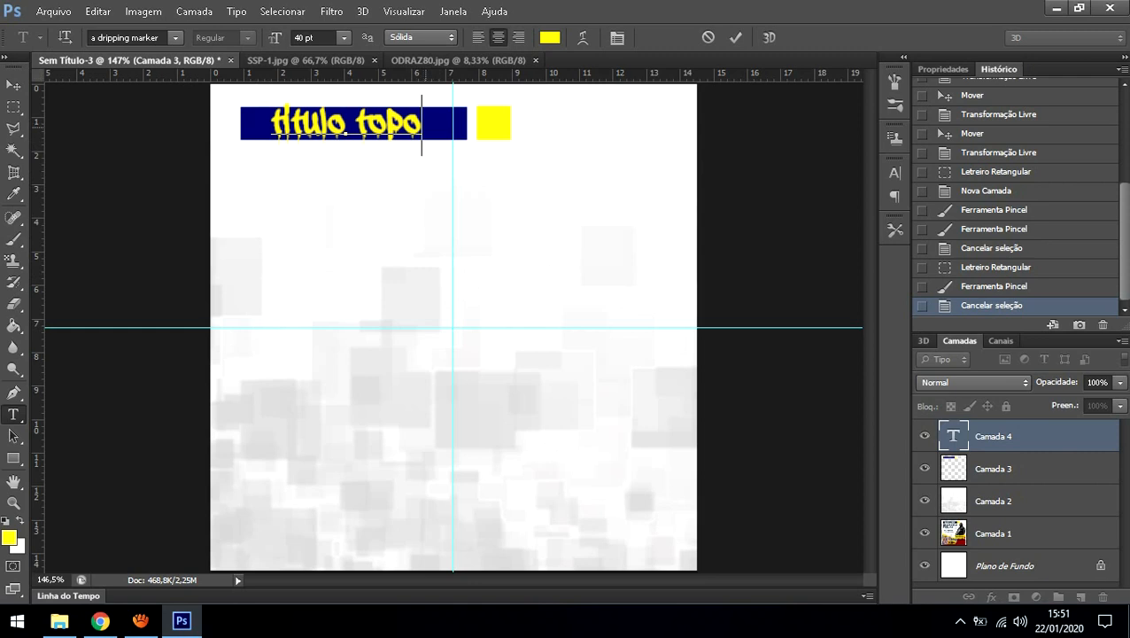
pyautogui.hotkey('ctrl', 'shift', 'Left')
pyautogui.hotkey('ctrl', 'shift', 'Left')
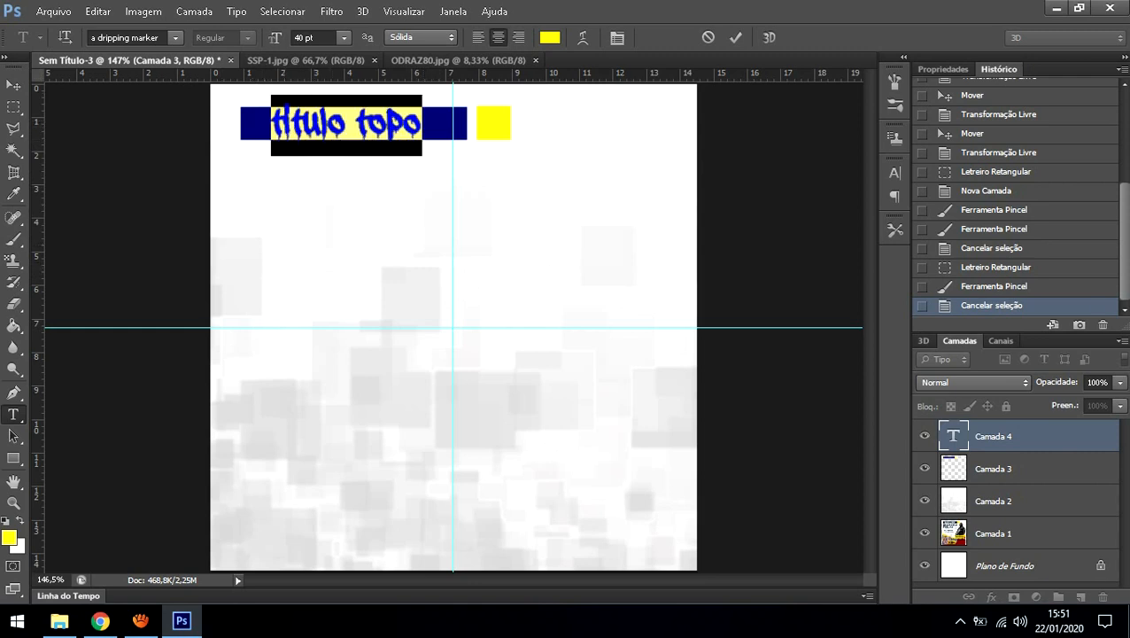
# Step: Change the title font to Arial and its size to 24 pt
pyautogui.click(176, 37)
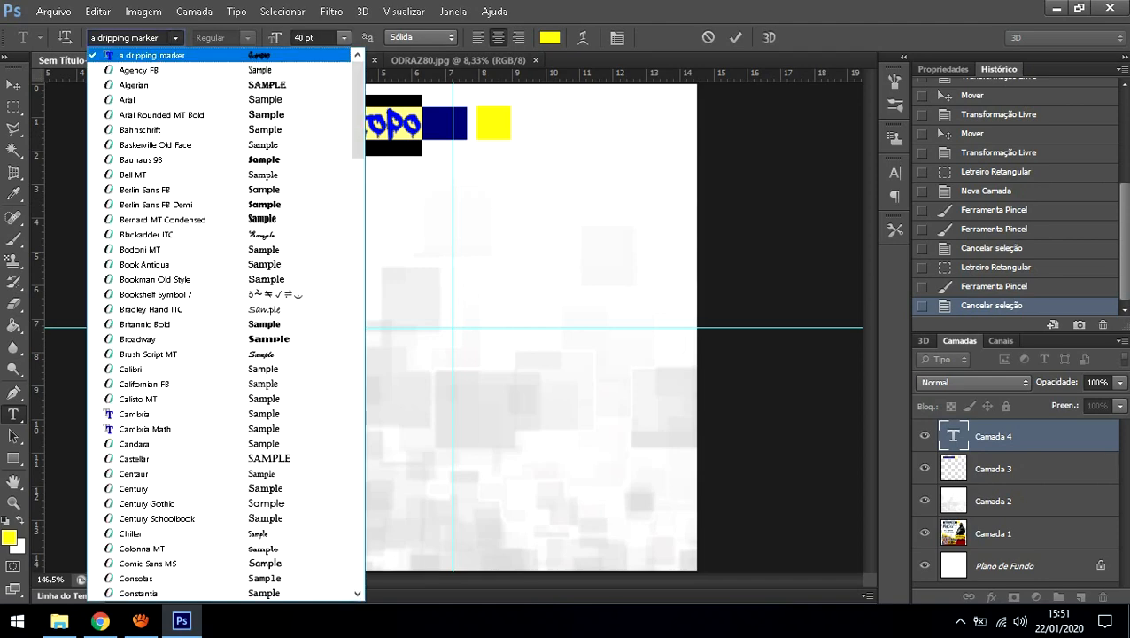
pyautogui.scroll(-20, 226, 324)
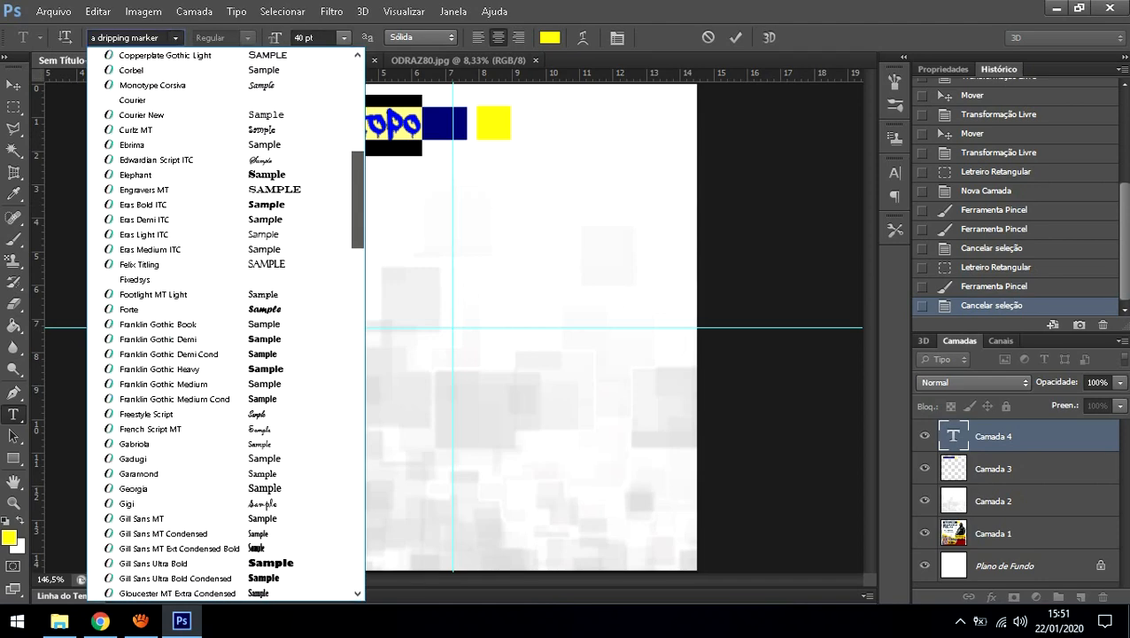
pyautogui.scroll(20, 226, 323)
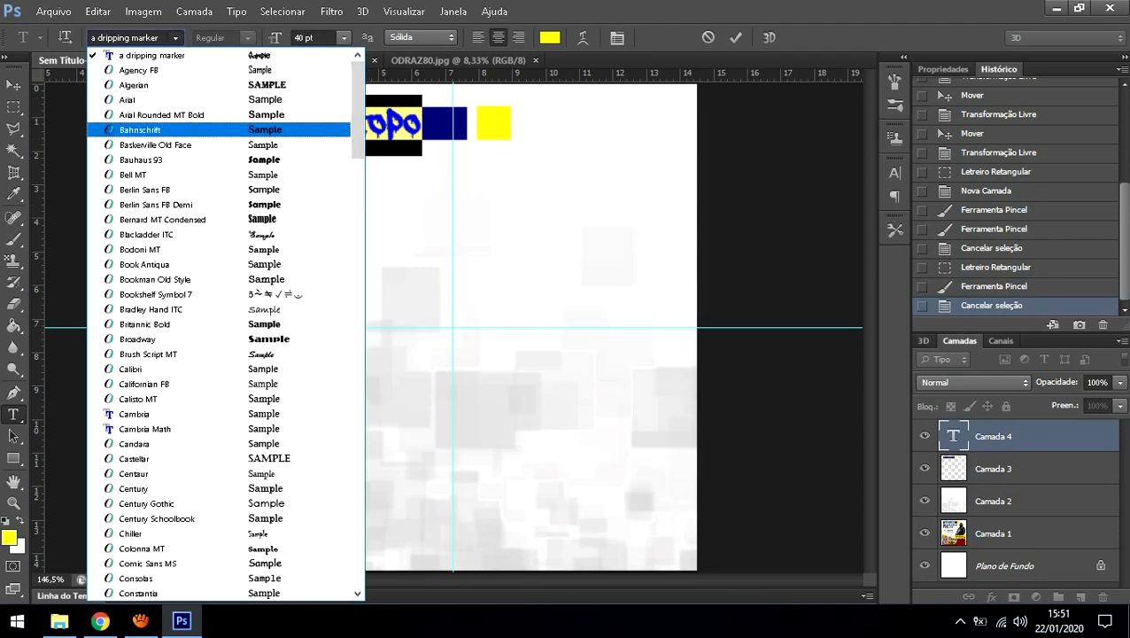
pyautogui.click(132, 100)
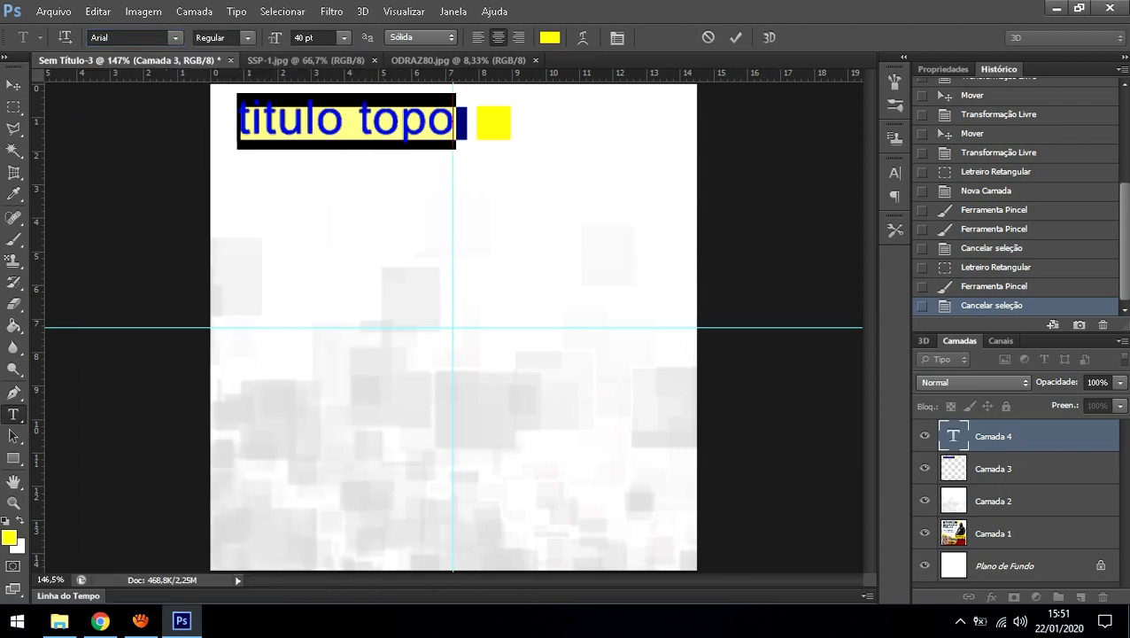
pyautogui.click(344, 37)
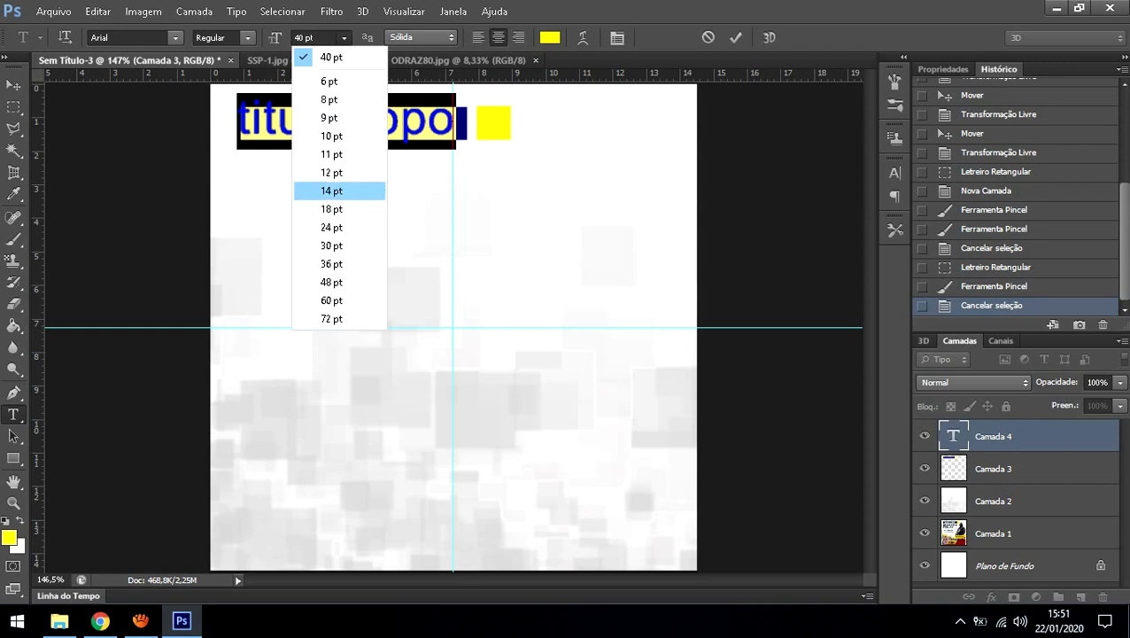
pyautogui.click(332, 172)
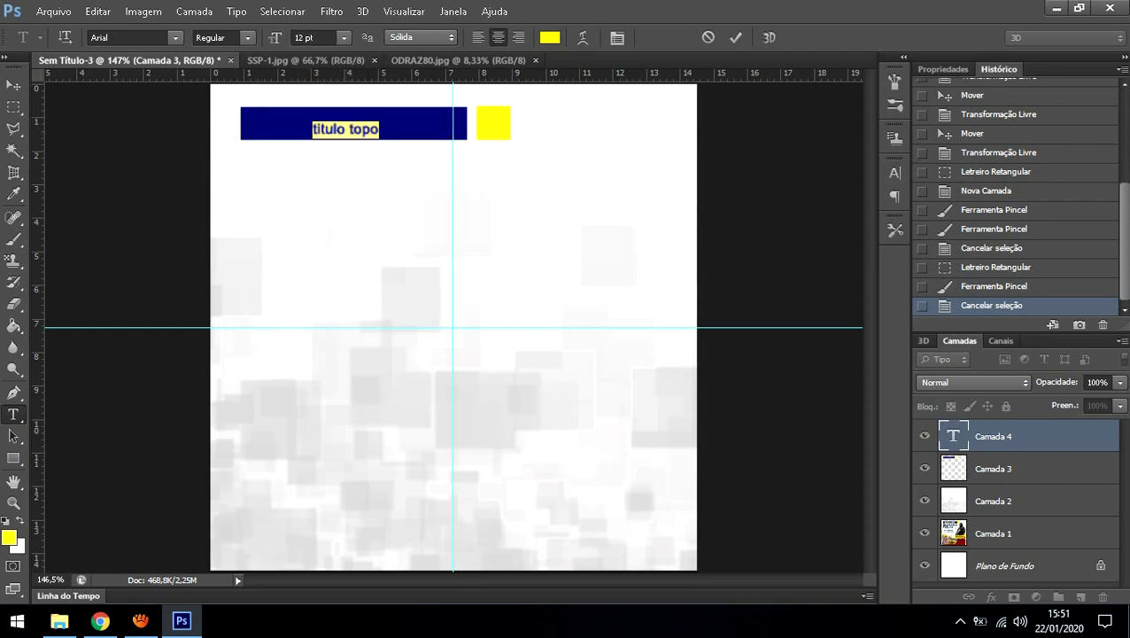
pyautogui.click(343, 37)
pyautogui.click(332, 227)
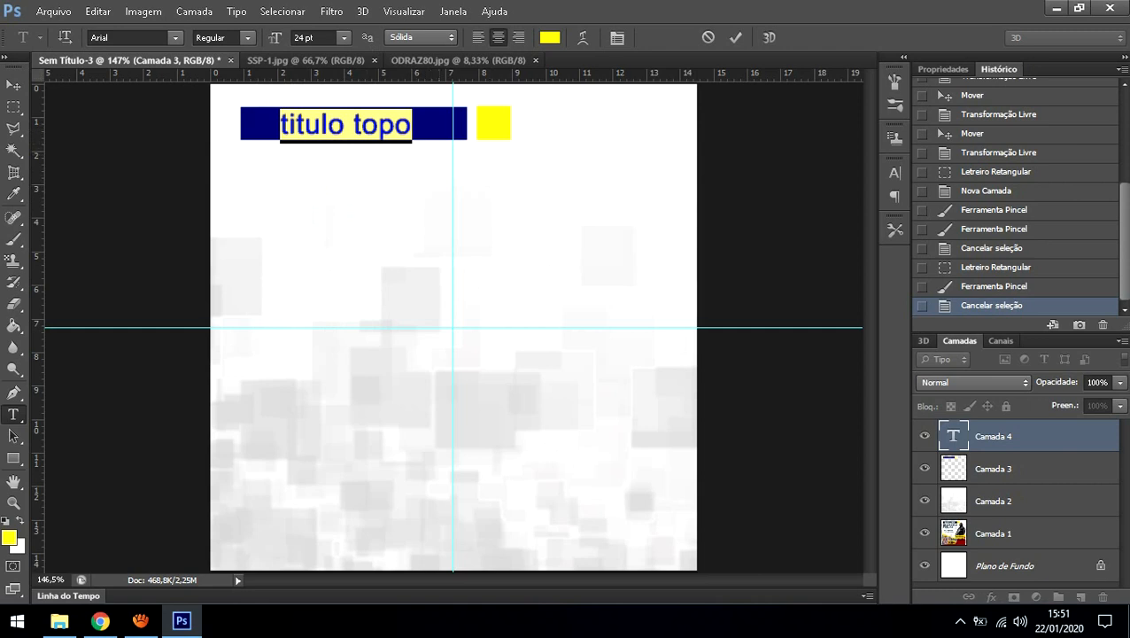
# Step: Colour the title white (ffffff) and reselect all of its text
pyautogui.click(551, 38)
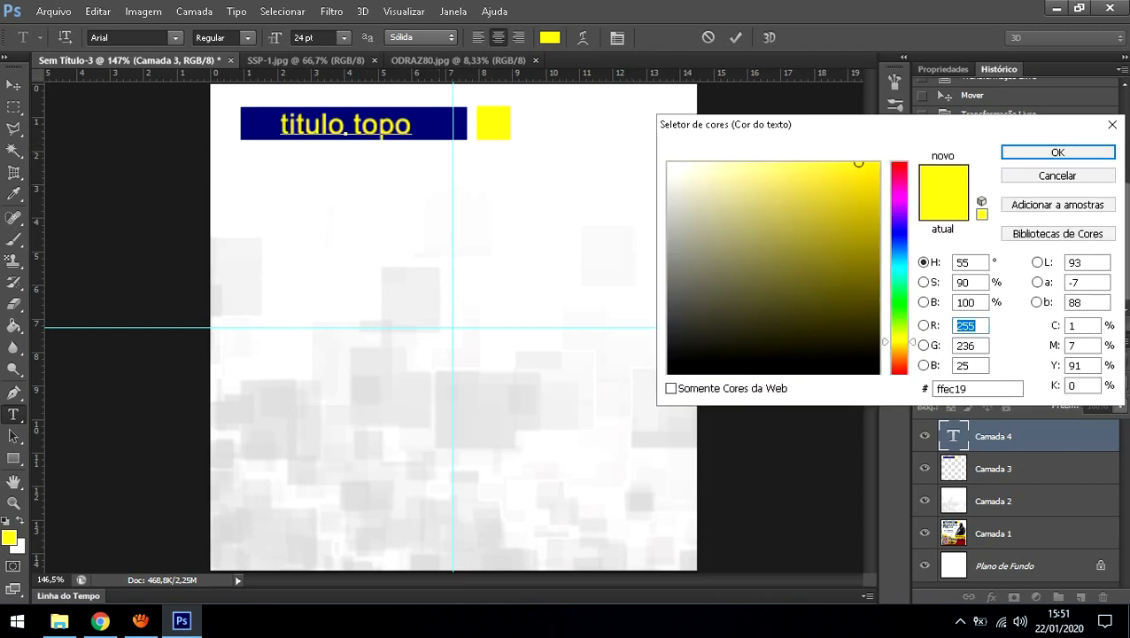
pyautogui.click(669, 164)
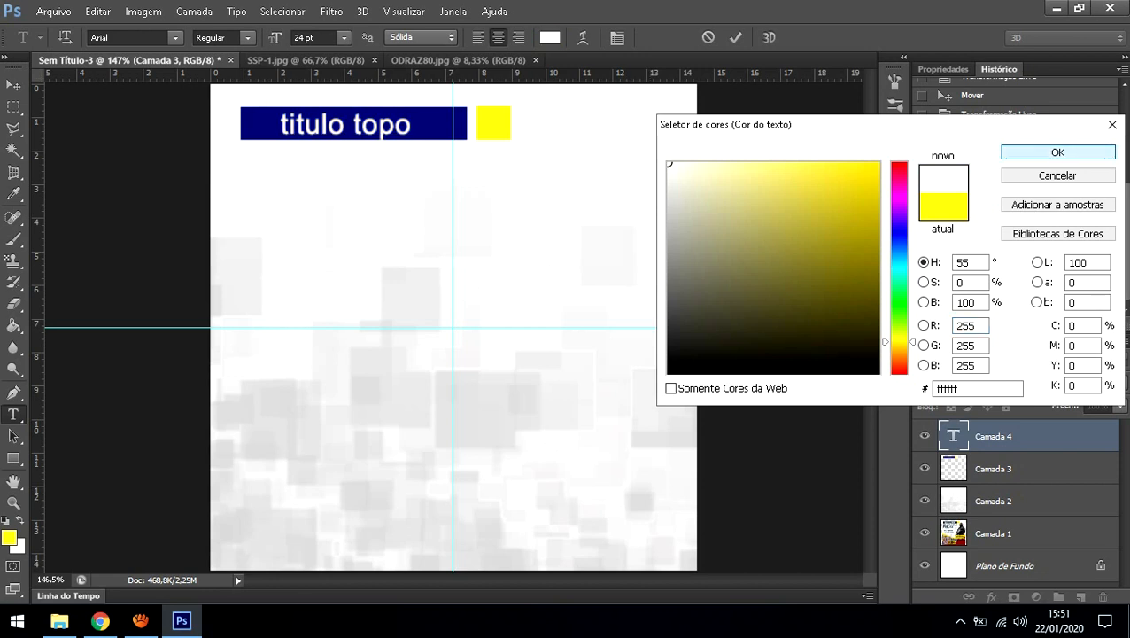
pyautogui.click(1058, 152)
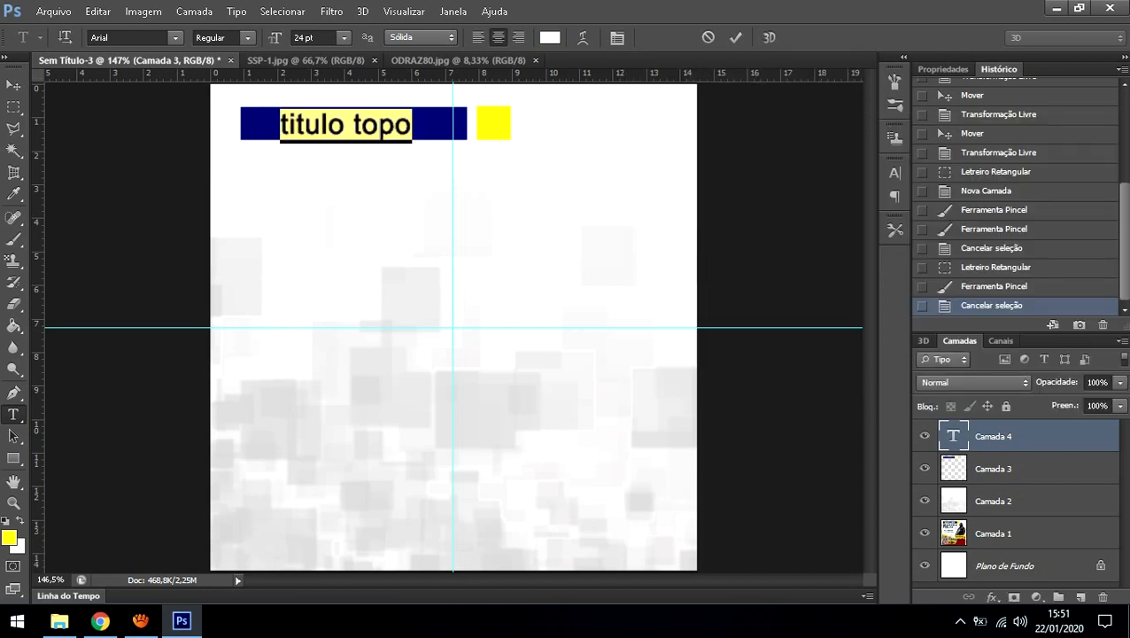
pyautogui.click(378, 125)
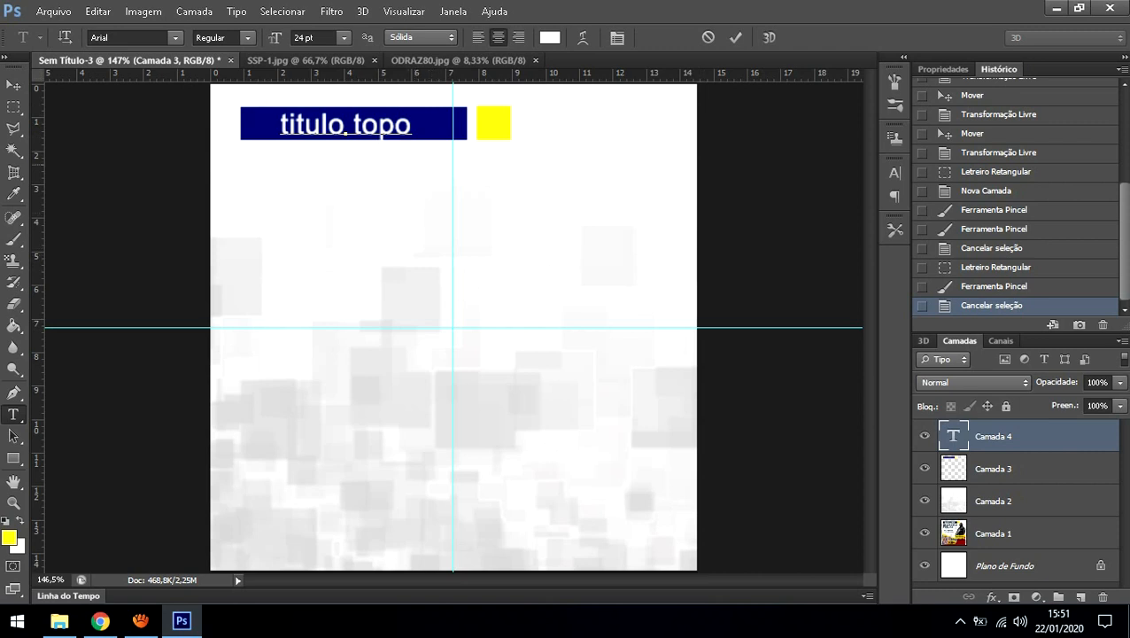
pyautogui.hotkey('ctrl', 'a')
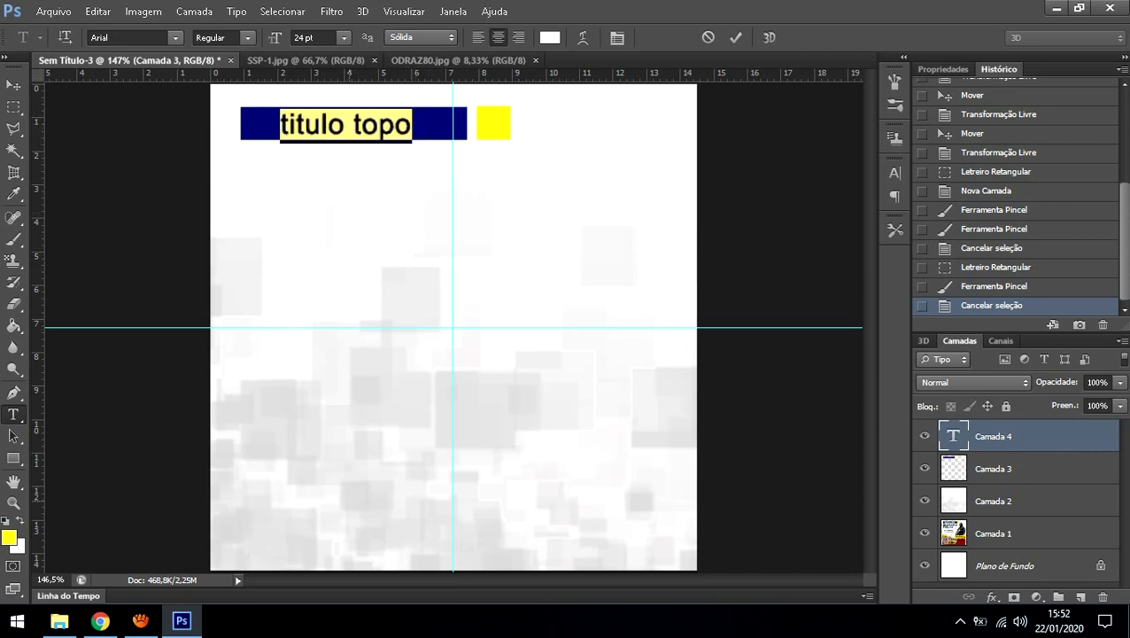
pyautogui.click(453, 12)
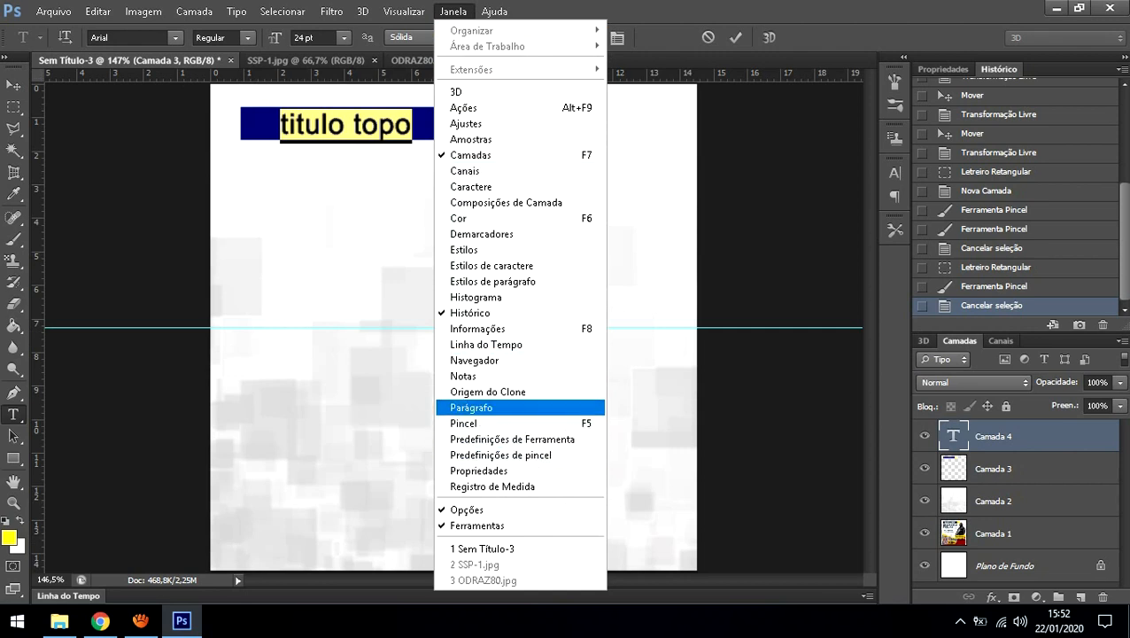
# Step: Dock the Character panel beside the History panel and close the floating Paragraph panel
pyautogui.click(496, 407)
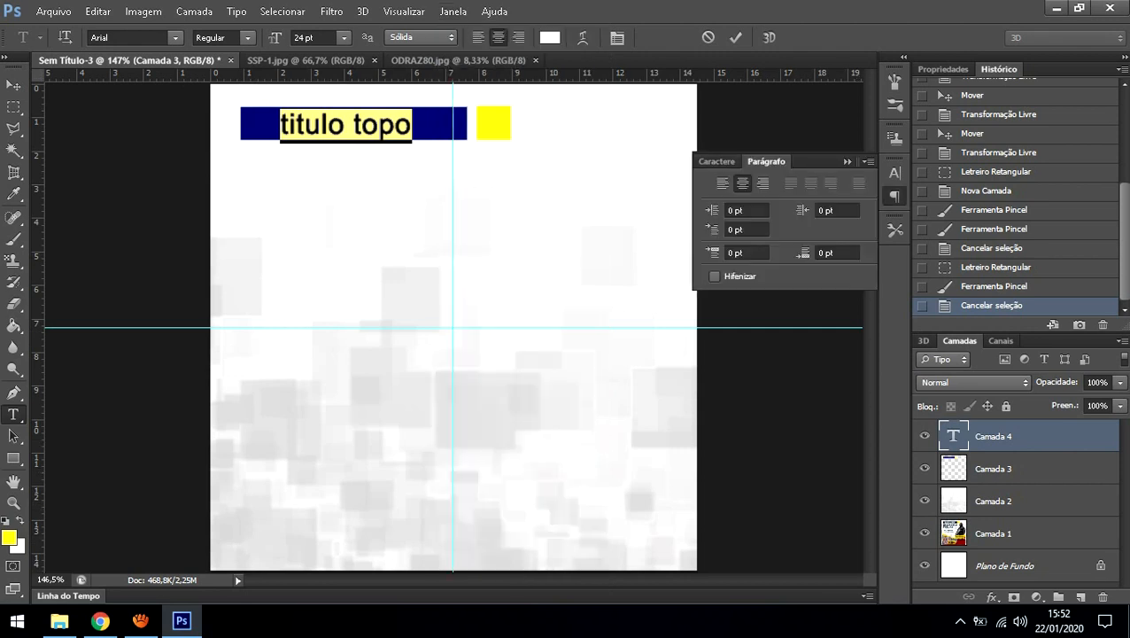
pyautogui.click(717, 161)
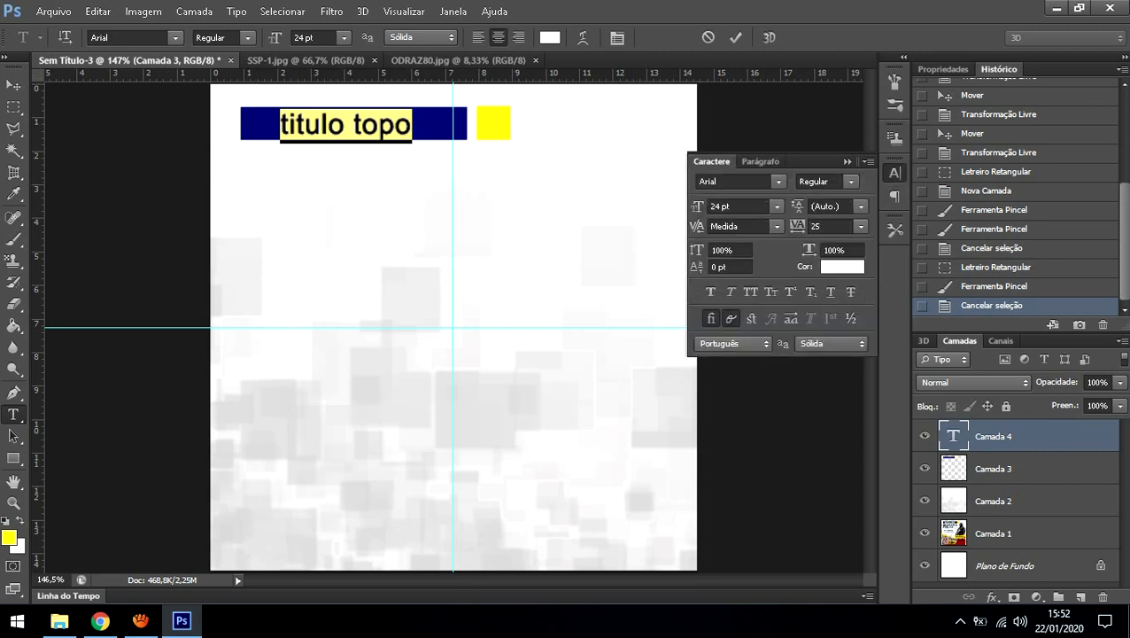
pyautogui.moveTo(713, 161); pyautogui.dragTo(1037, 67)
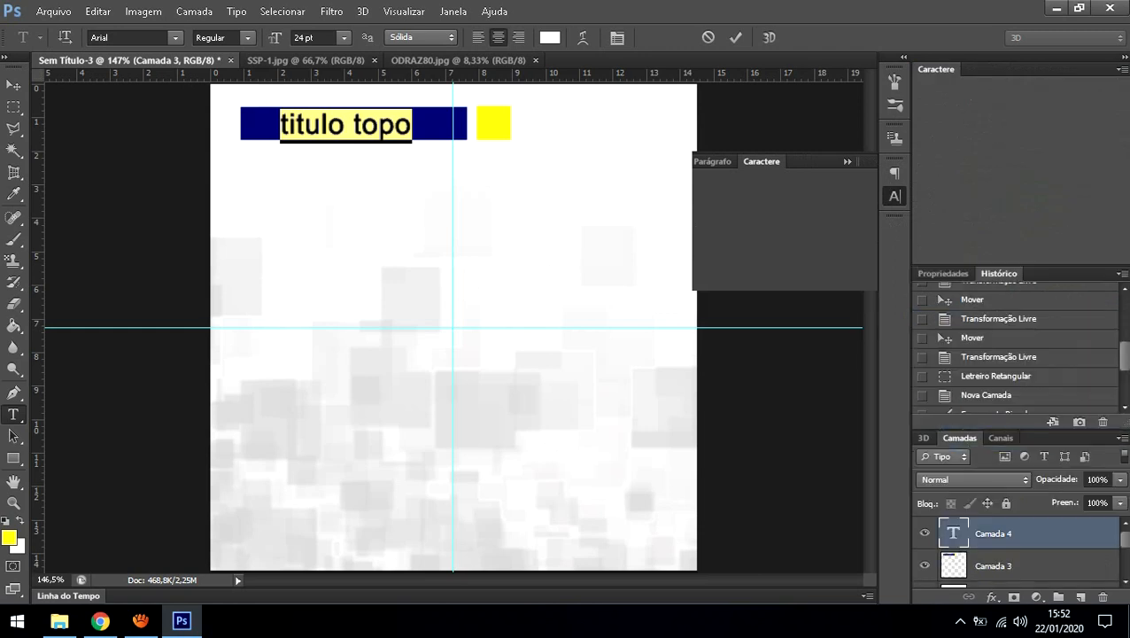
pyautogui.moveTo(937, 69); pyautogui.dragTo(1046, 276)
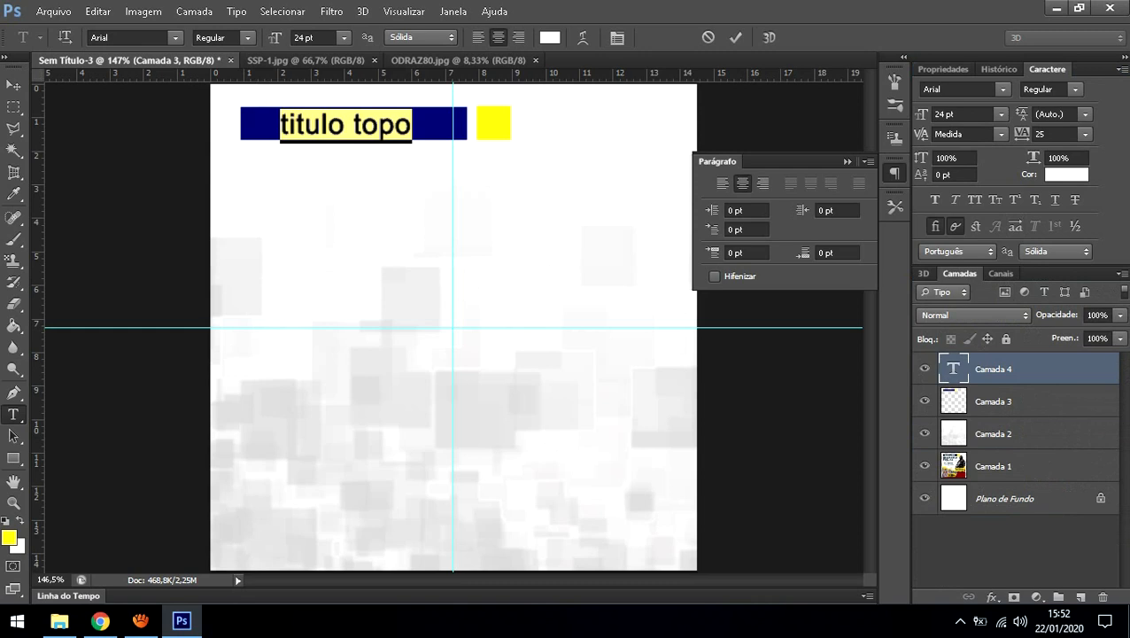
pyautogui.click(894, 173)
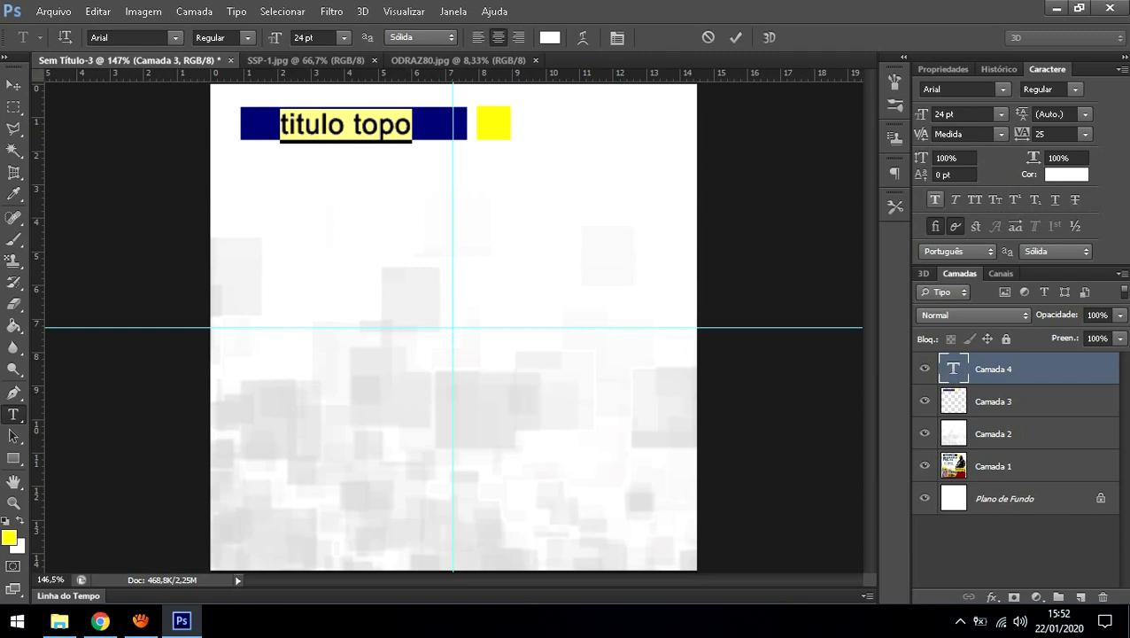
# Step: Make the title all caps and bold, drop the italic, and reduce it to 21 pt
pyautogui.click(974, 199)
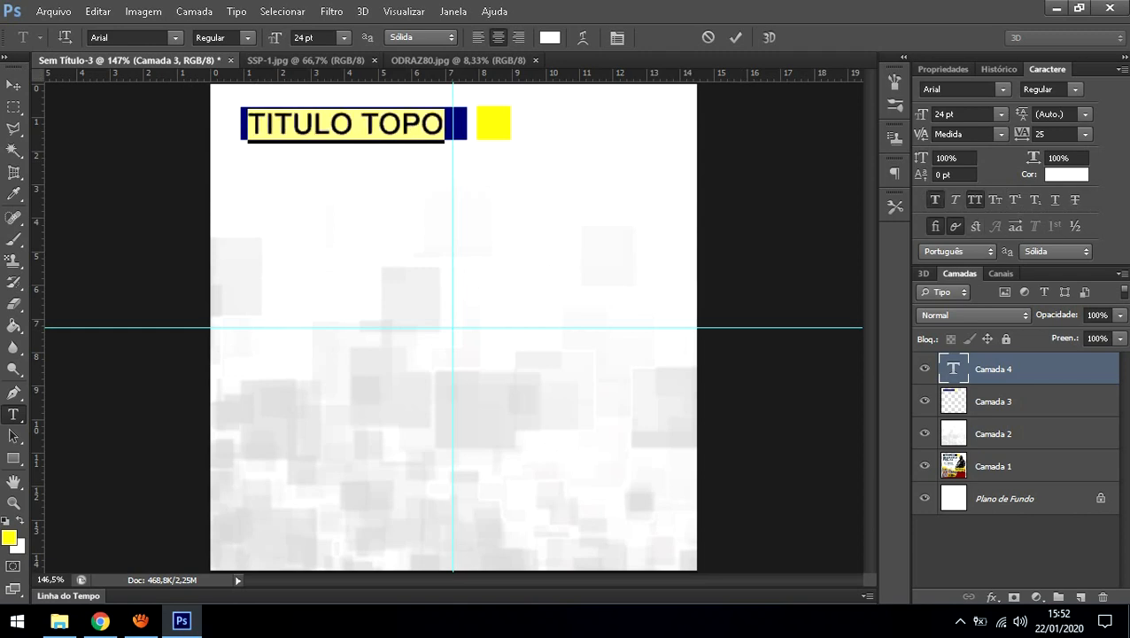
pyautogui.click(934, 200)
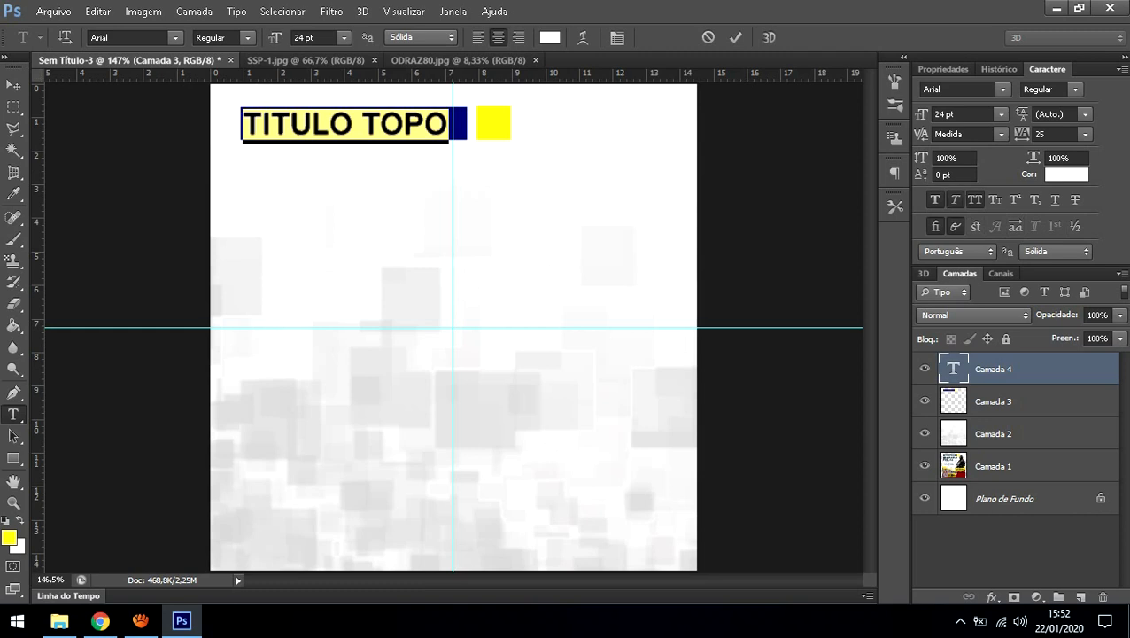
pyautogui.click(955, 199)
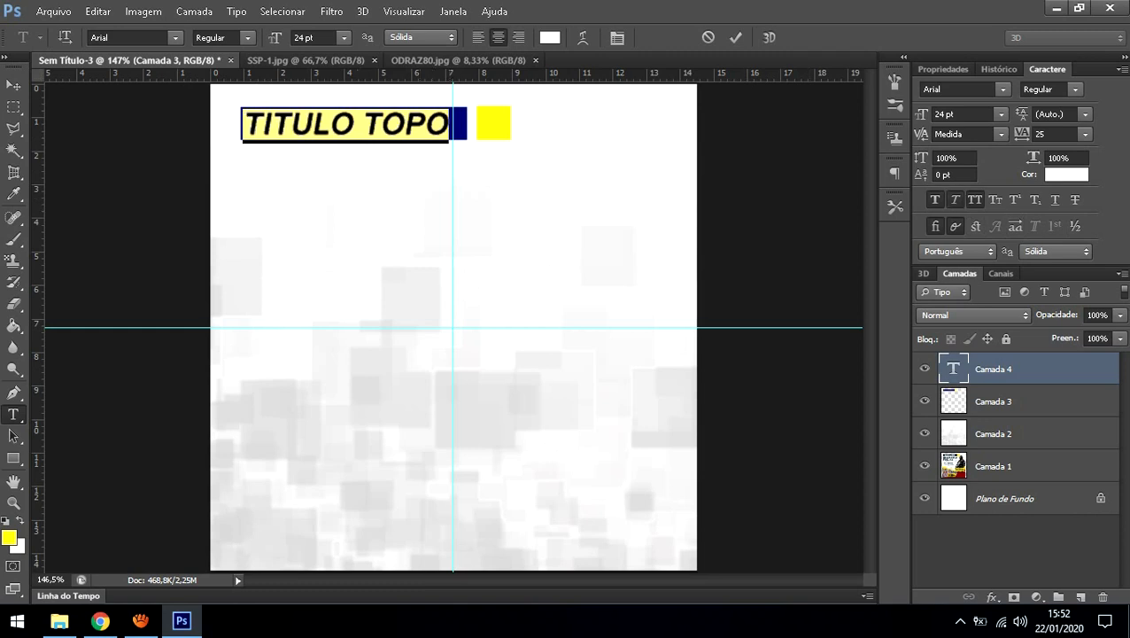
pyautogui.click(955, 199)
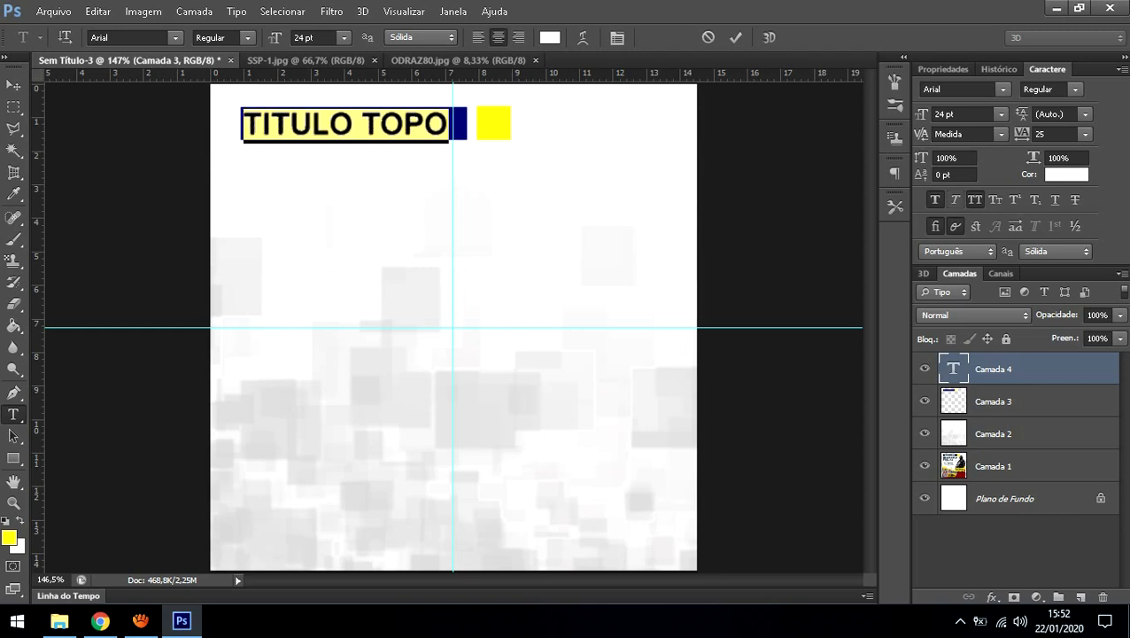
pyautogui.click(316, 37)
pyautogui.press('Down')
pyautogui.press('Down')
pyautogui.press('Down')
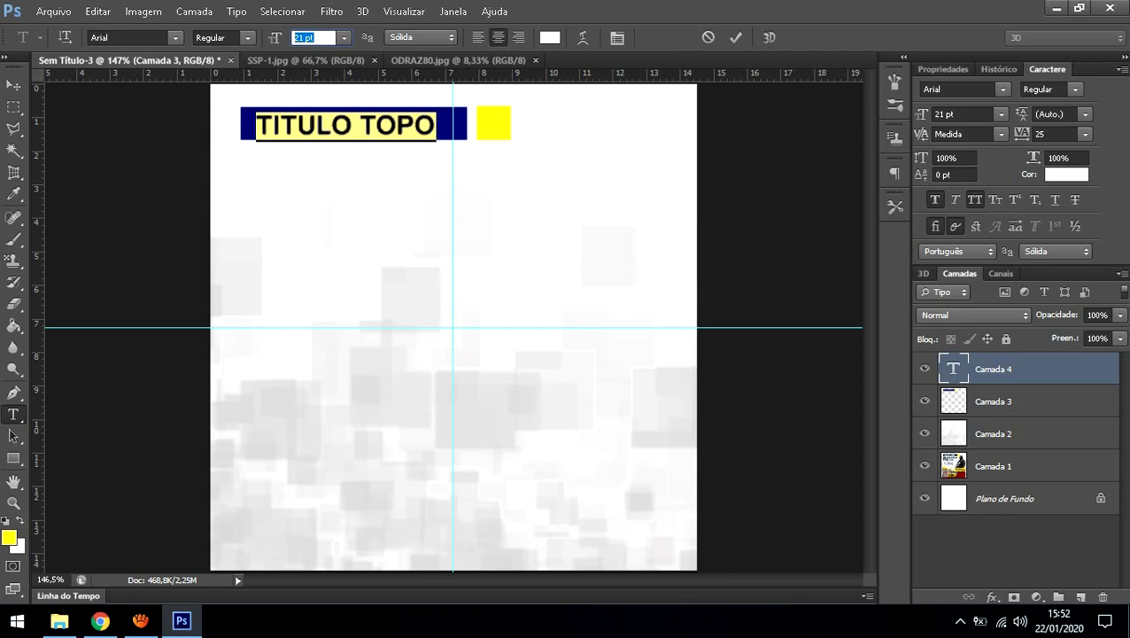
pyautogui.click(994, 402)
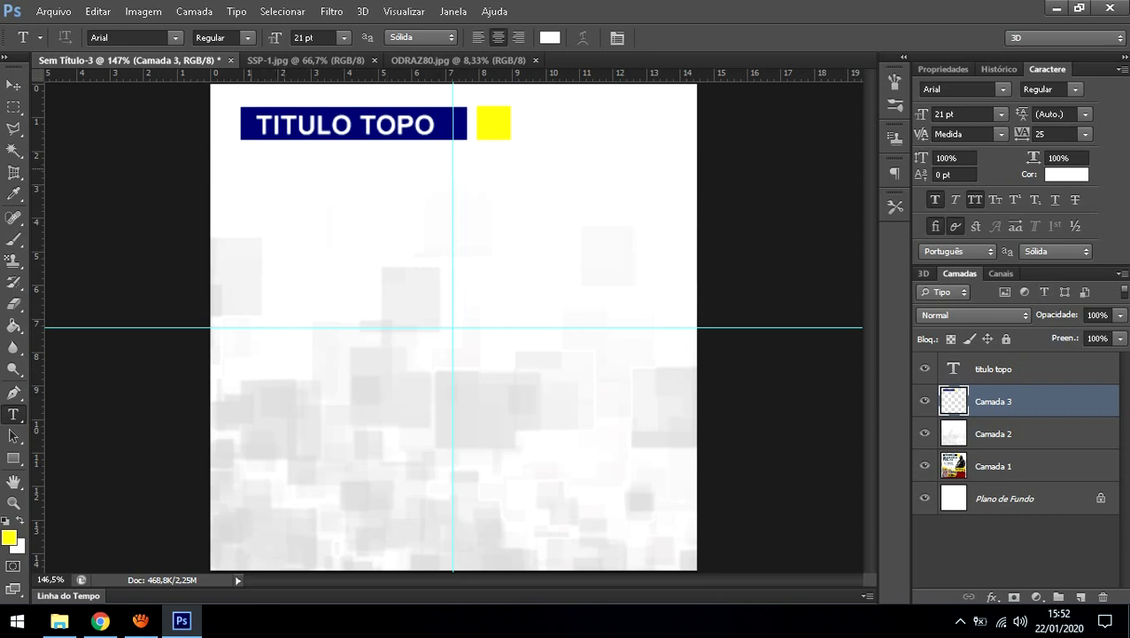
# Step: Type 'descrição da arte aqui' below the title bar and colour it black #000000
pyautogui.click(248, 161)
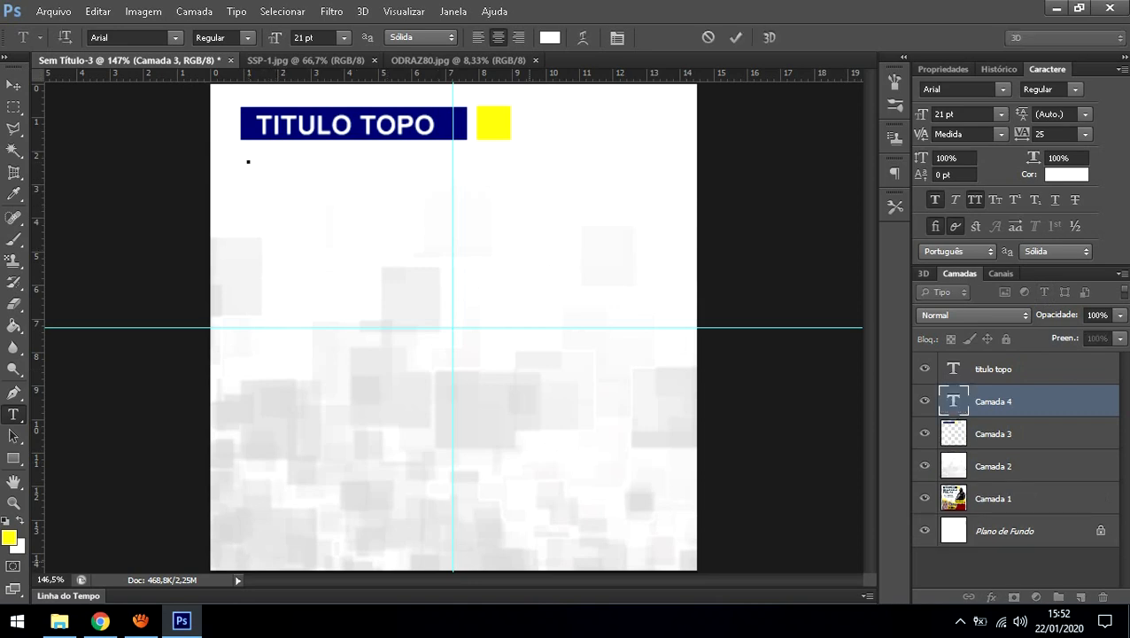
pyautogui.write('descrição da arte aq')
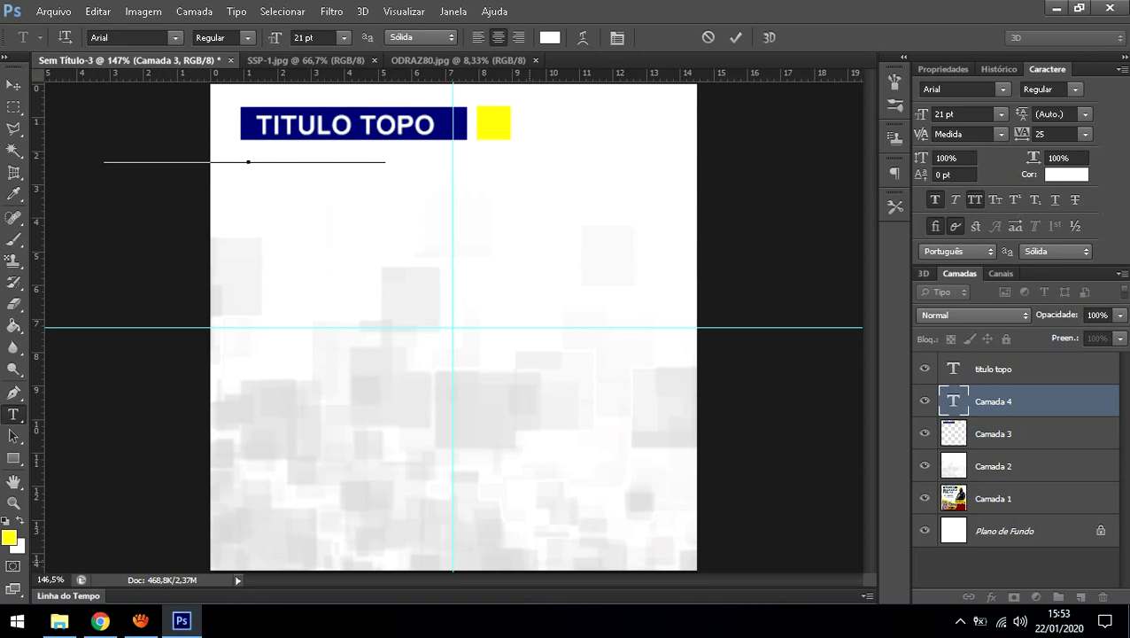
pyautogui.write('ui')
pyautogui.press('Return')
pyautogui.press('BackSpace')
pyautogui.hotkey('ctrl', 'a')
pyautogui.click(549, 37)
pyautogui.click(714, 230)
pyautogui.moveTo(713, 230); pyautogui.dragTo(668, 374)
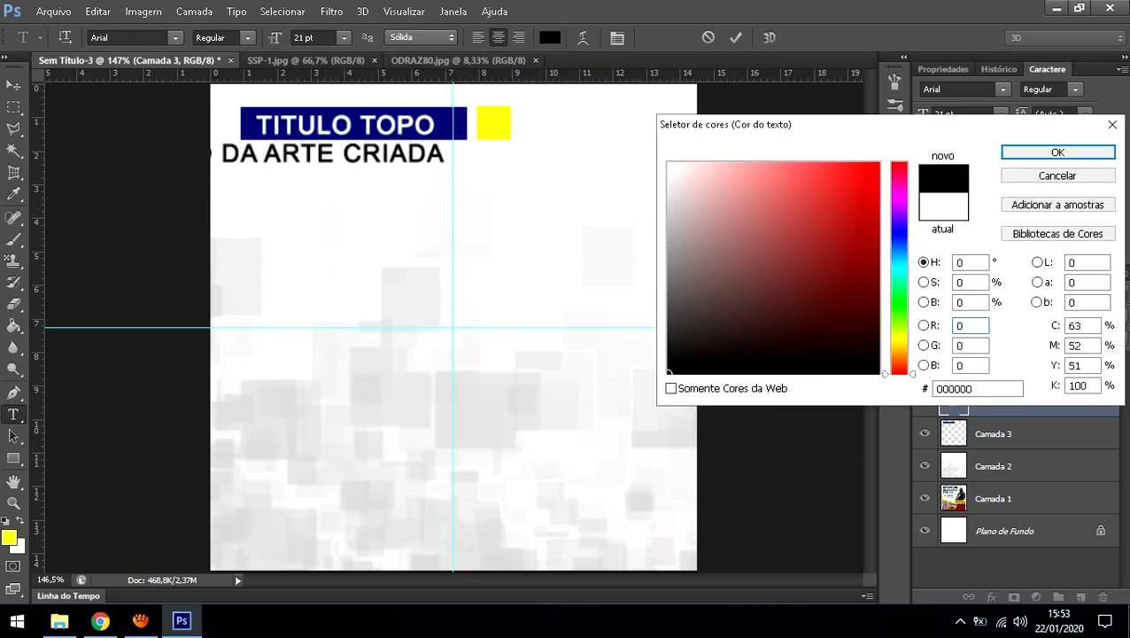
pyautogui.click(1058, 152)
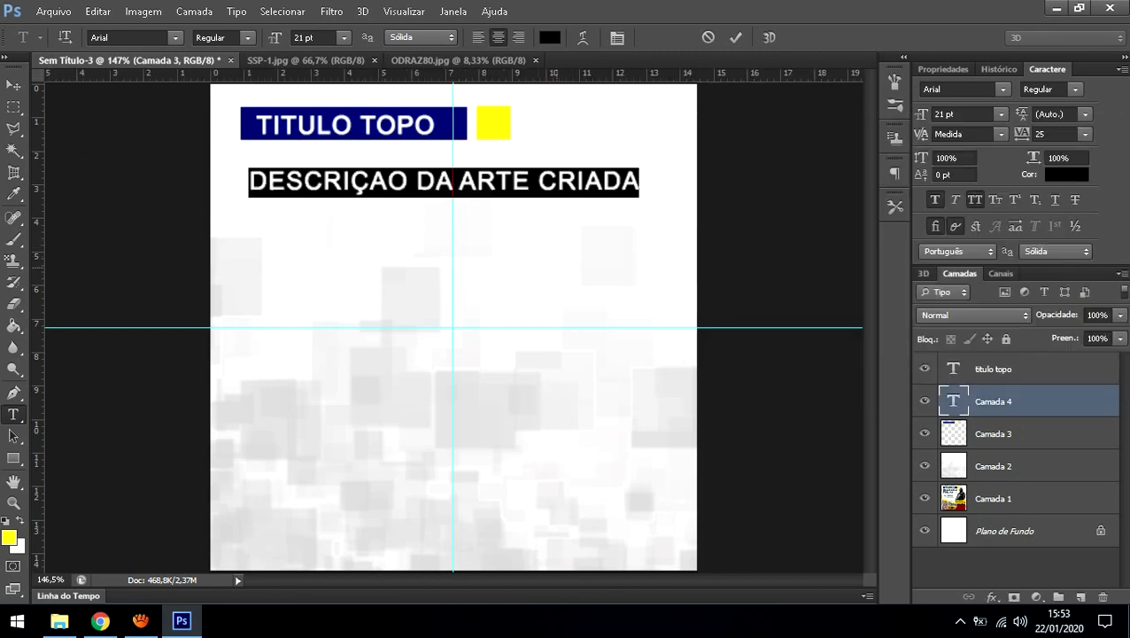
# Step: Break the text before ARTE onto a second line and move it left under the title
pyautogui.click(488, 176)
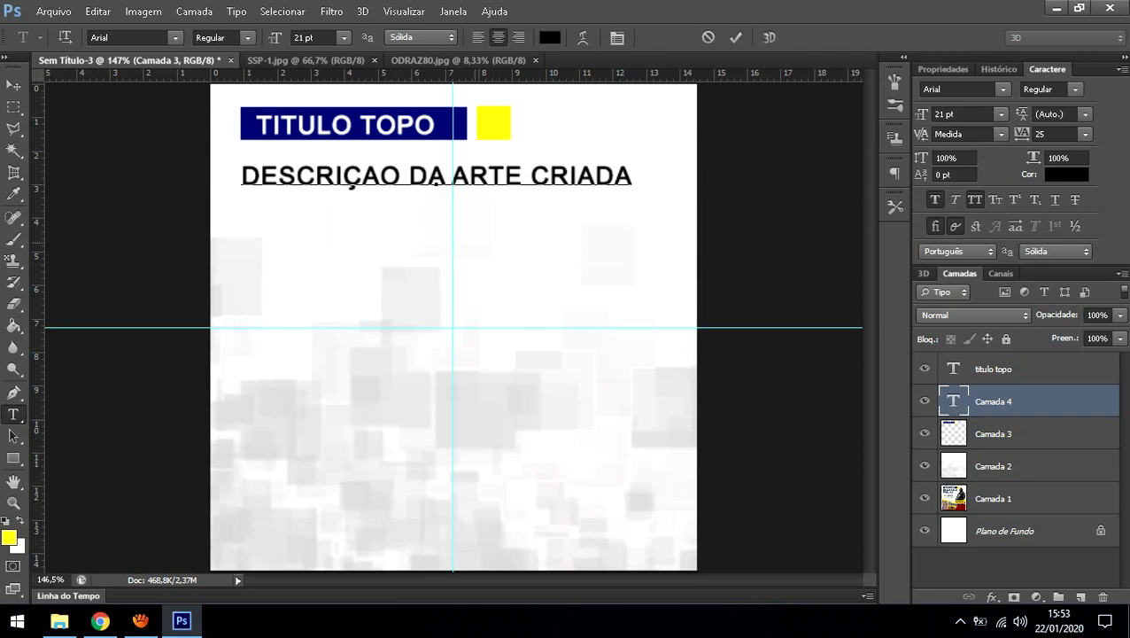
pyautogui.click(451, 176)
pyautogui.press('Return')
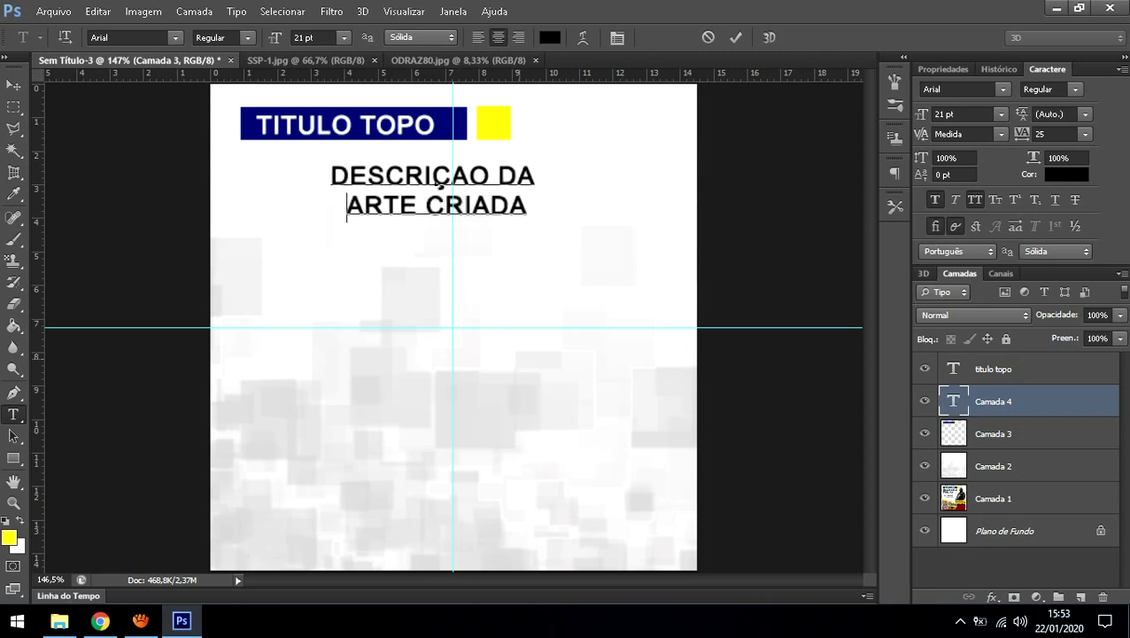
pyautogui.moveTo(464, 257); pyautogui.dragTo(437, 257)
pyautogui.moveTo(418, 182); pyautogui.dragTo(358, 189)
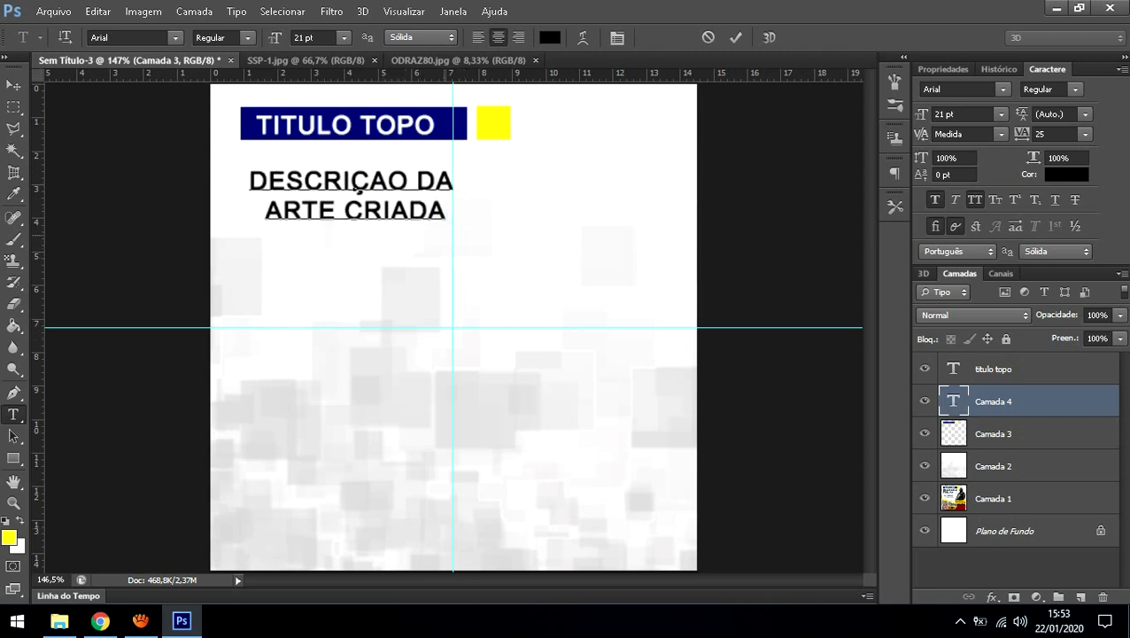
# Step: Left-align the two-line text at the title bar's left edge, then hide Camada 2
pyautogui.hotkey('ctrl', 'a')
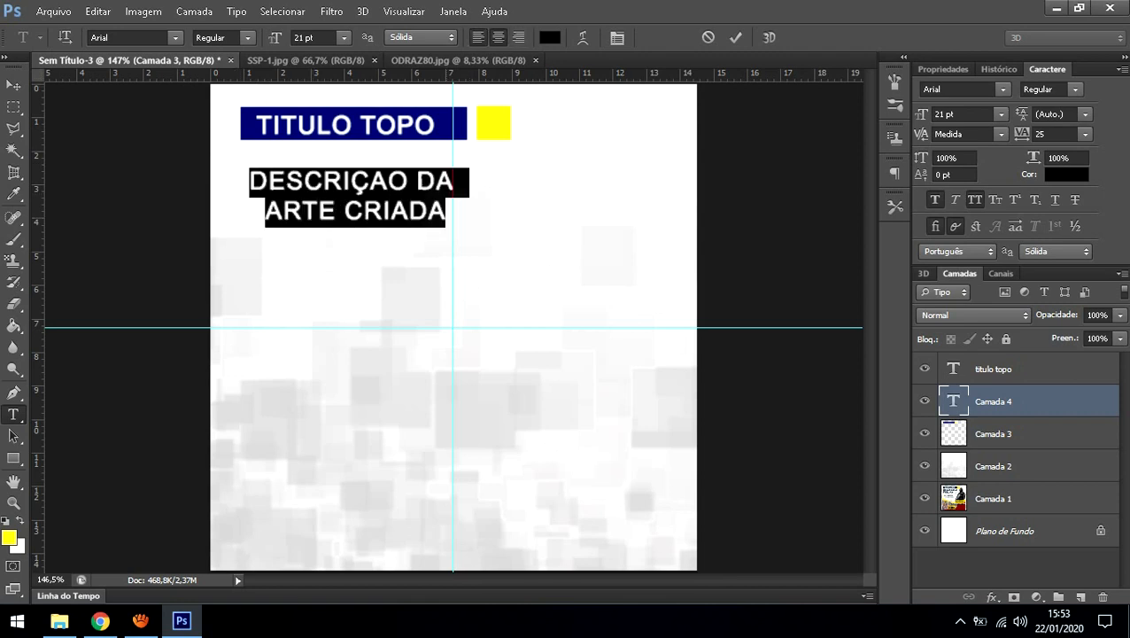
pyautogui.click(478, 37)
pyautogui.click(498, 38)
pyautogui.click(518, 38)
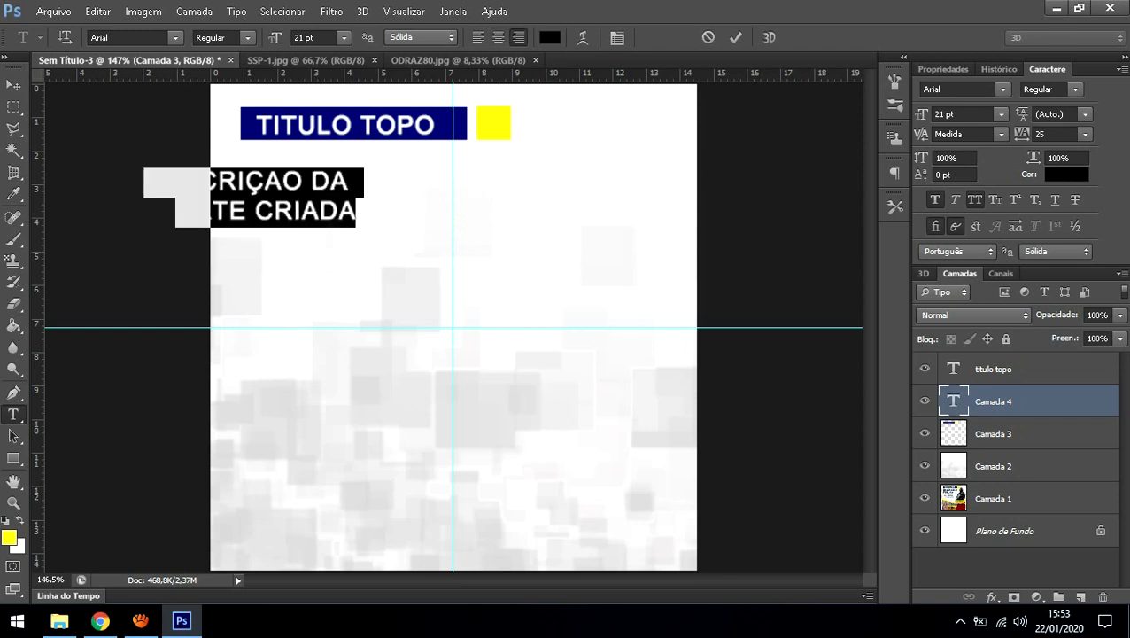
pyautogui.click(478, 37)
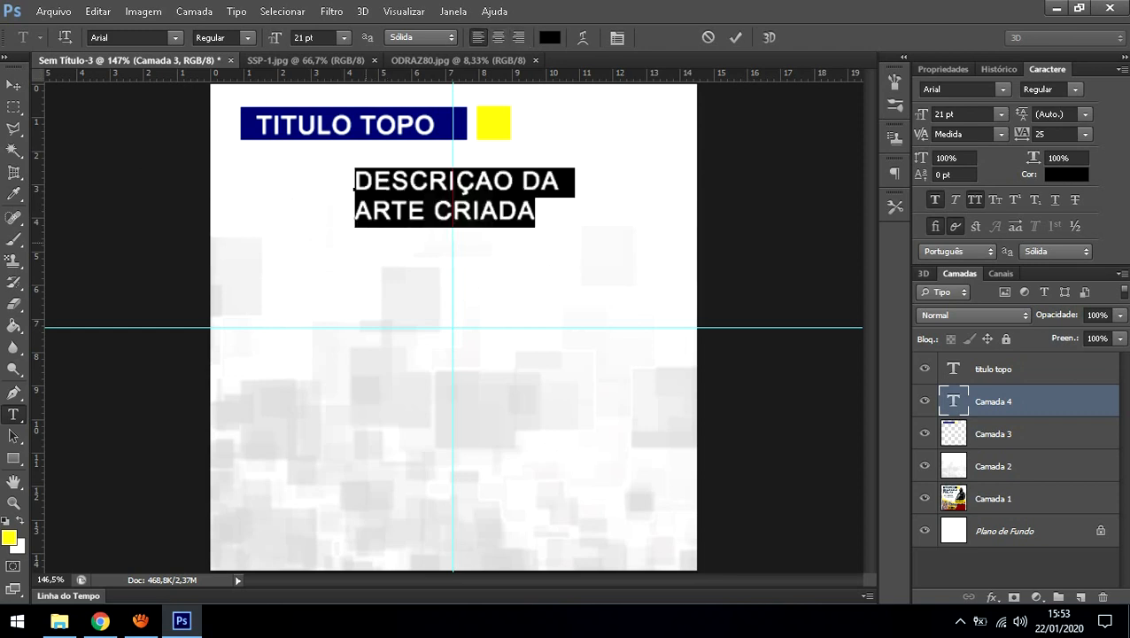
pyautogui.moveTo(355, 181); pyautogui.dragTo(253, 179)
pyautogui.click(1006, 434)
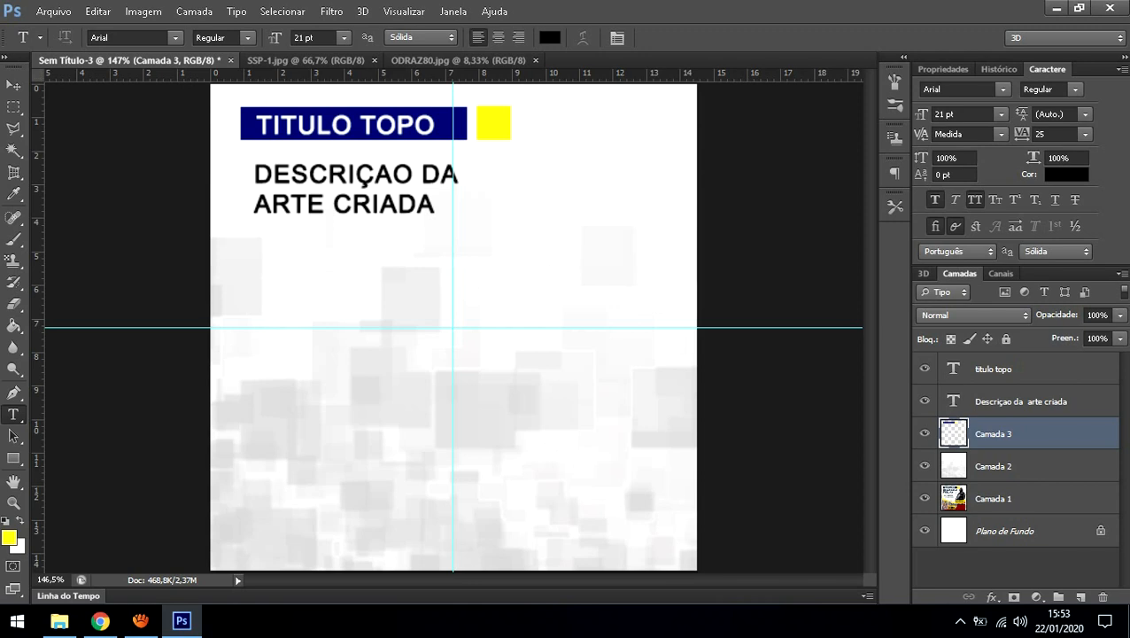
pyautogui.click(925, 465)
# Step: Hide and reshow the bar, description and title layers to check the reference flyer
pyautogui.click(925, 434)
pyautogui.click(925, 401)
pyautogui.click(925, 368)
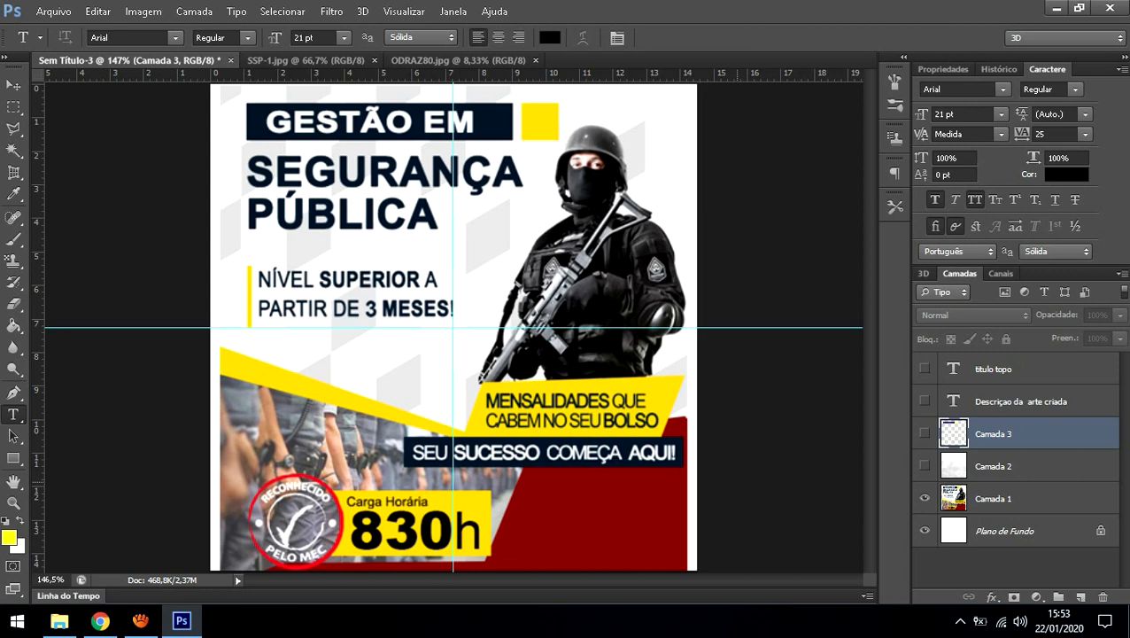
pyautogui.click(925, 465)
pyautogui.click(925, 433)
pyautogui.click(925, 400)
pyautogui.click(925, 368)
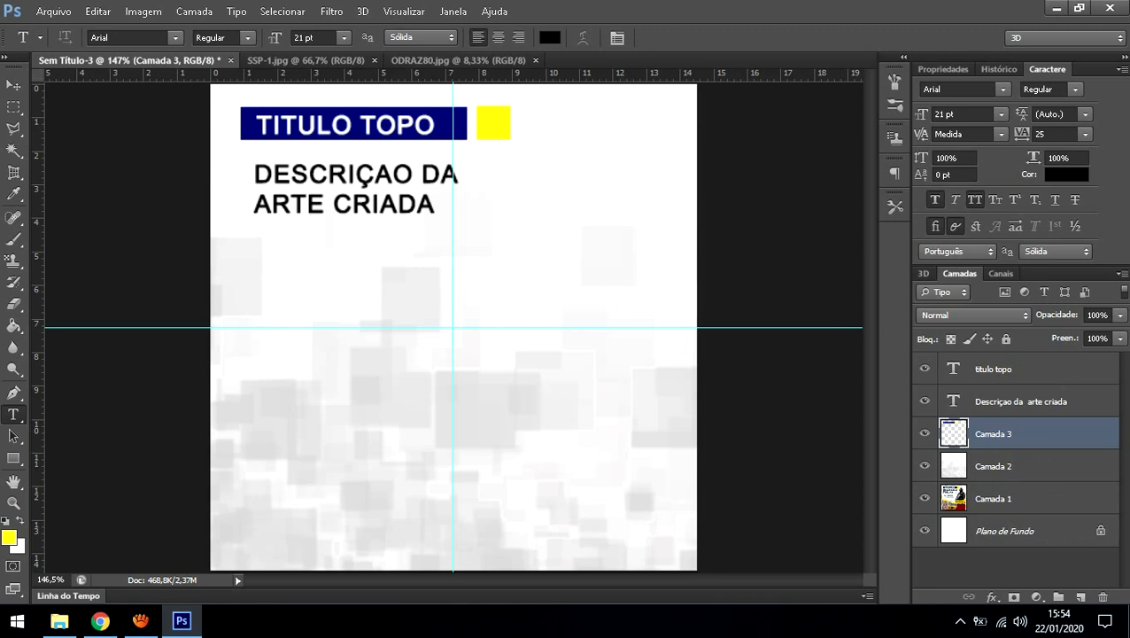
# Step: Rename Camada 3 to 'Vetor Topo Fundo' and switch to the Google image search in Chrome
pyautogui.doubleClick(994, 434)
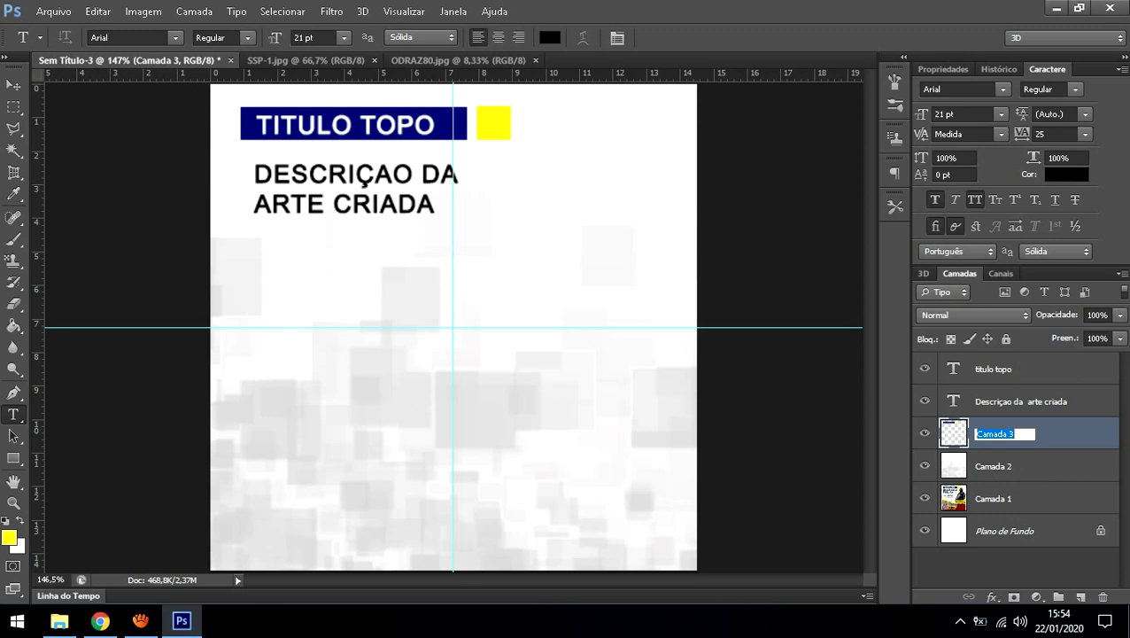
pyautogui.write('Vetor Topo Fundo')
pyautogui.press('Return')
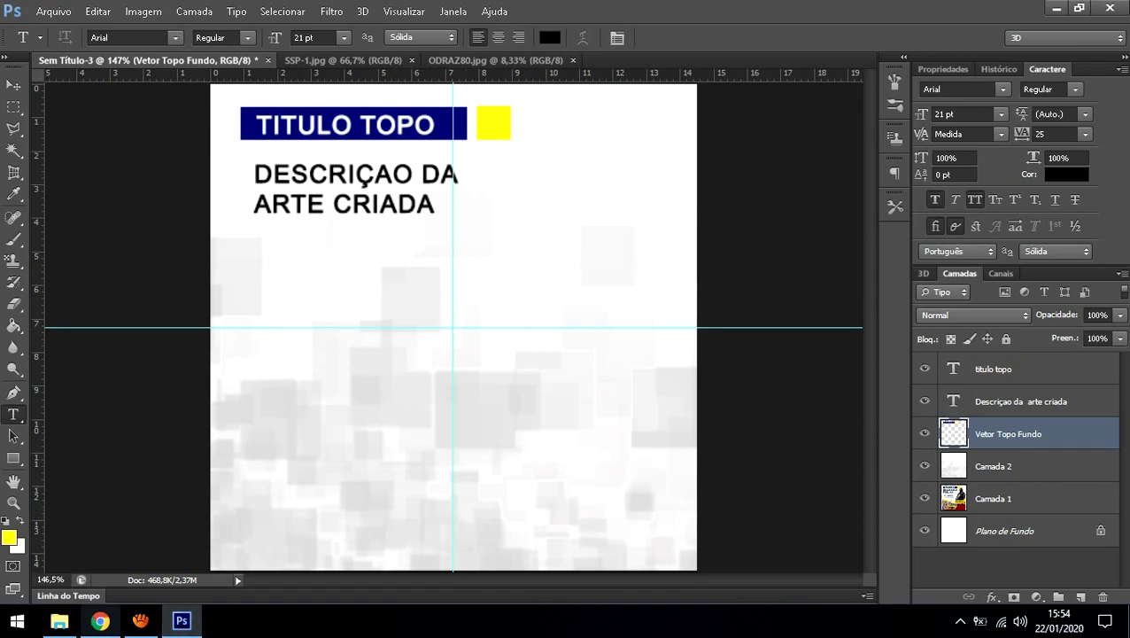
pyautogui.click(101, 621)
pyautogui.click(282, 95)
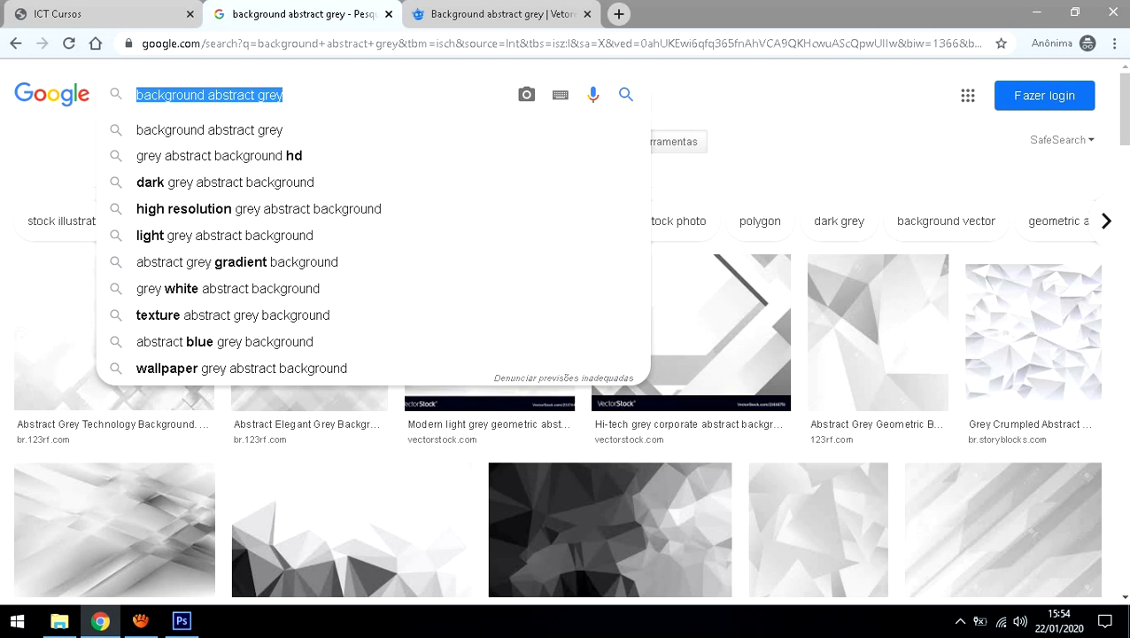
# Step: Search Google Images for 'pao de queijo sem fundo', then refine the query to 'pao de queijo png'
pyautogui.write('pao de quei')
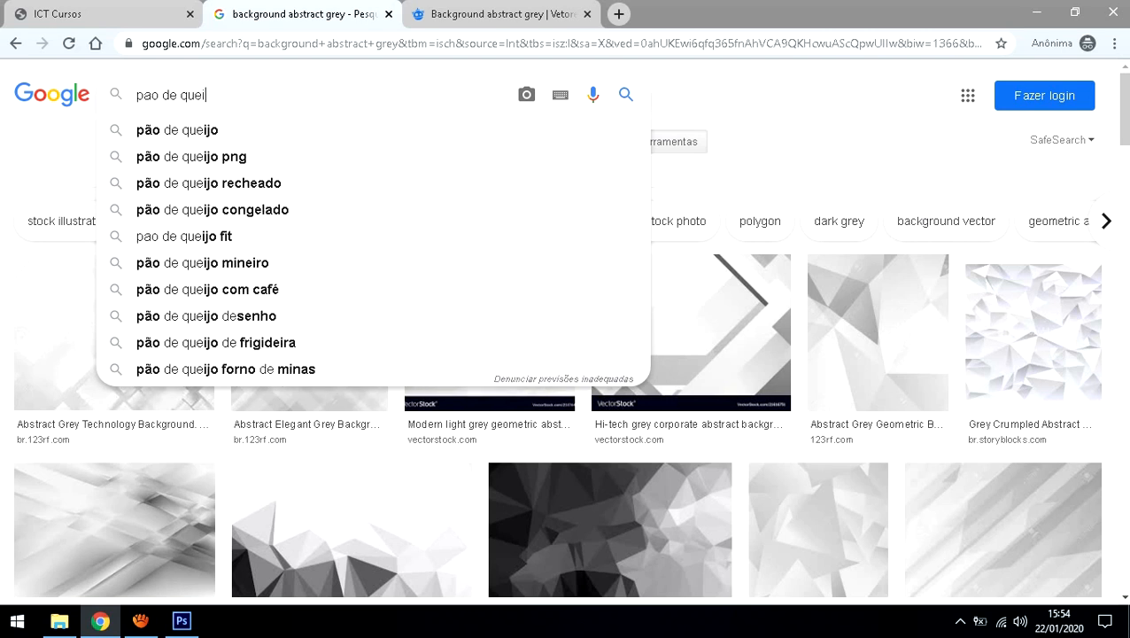
pyautogui.write('jo')
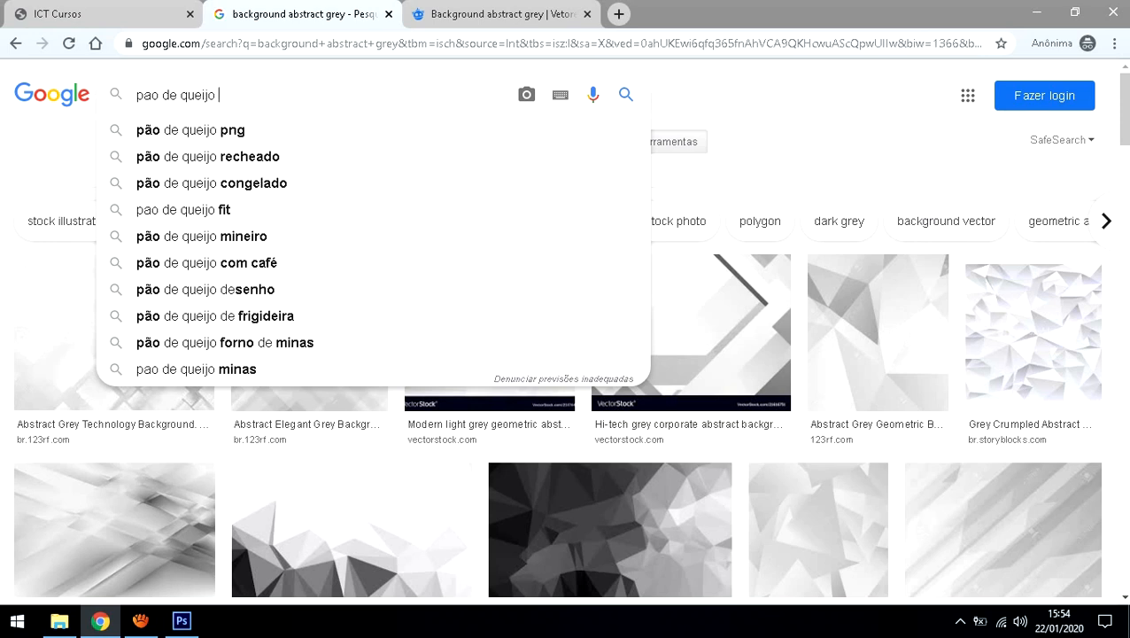
pyautogui.write(' f')
pyautogui.press('BackSpace')
pyautogui.write('sem')
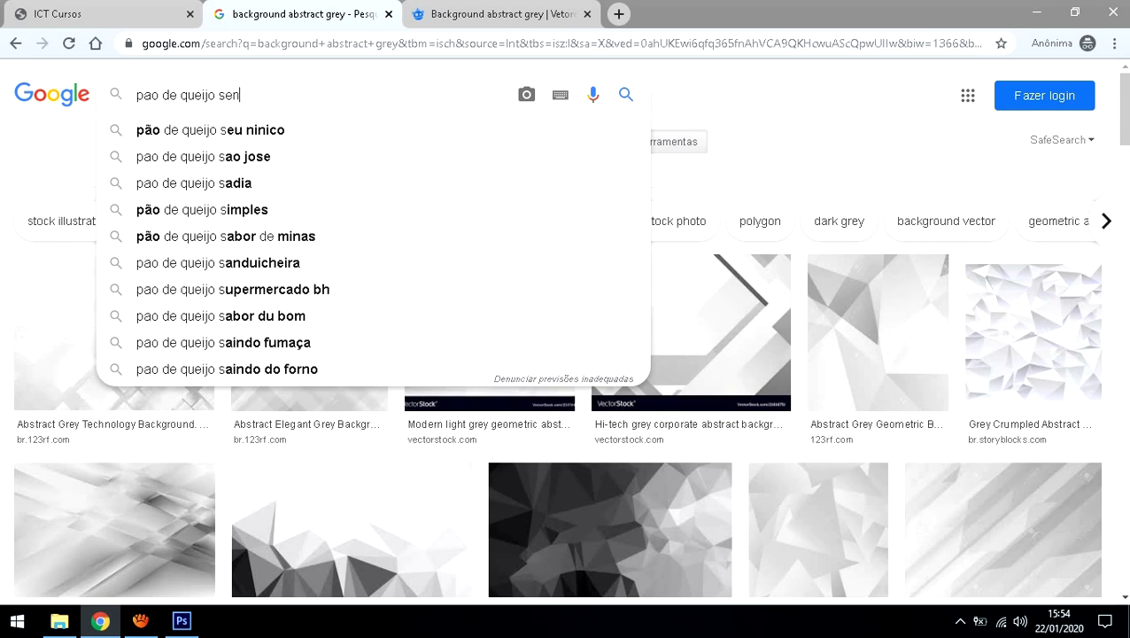
pyautogui.write('k dj')
pyautogui.press('BackSpace')
pyautogui.write('f')
pyautogui.press('BackSpace')
pyautogui.press('BackSpace')
pyautogui.write('fundo')
pyautogui.press('Return')
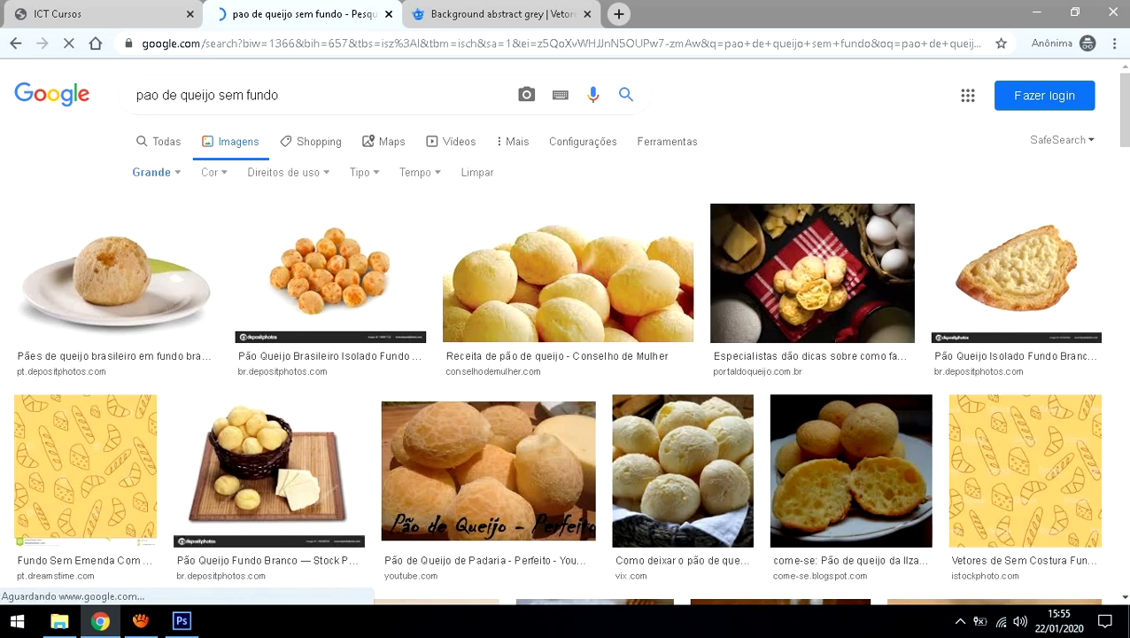
pyautogui.moveTo(220, 95); pyautogui.dragTo(560, 98)
pyautogui.write('png')
pyautogui.press('Return')
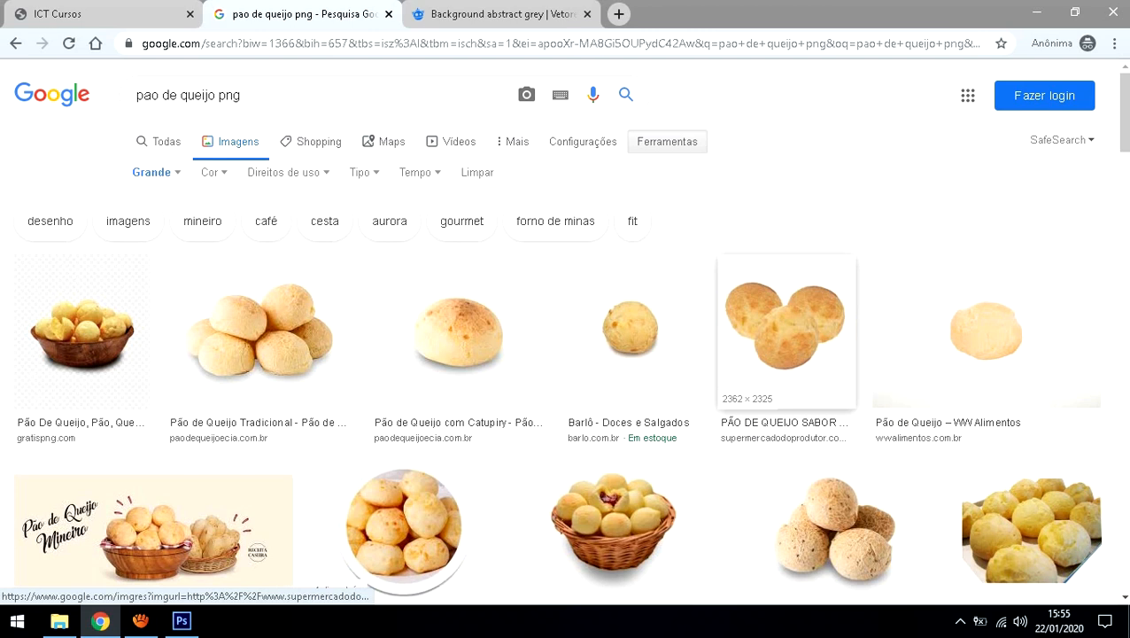
# Step: Save the Pão de Queijo Tradicional image into the Tutorial folder, then minimize Chrome
pyautogui.click(154, 172)
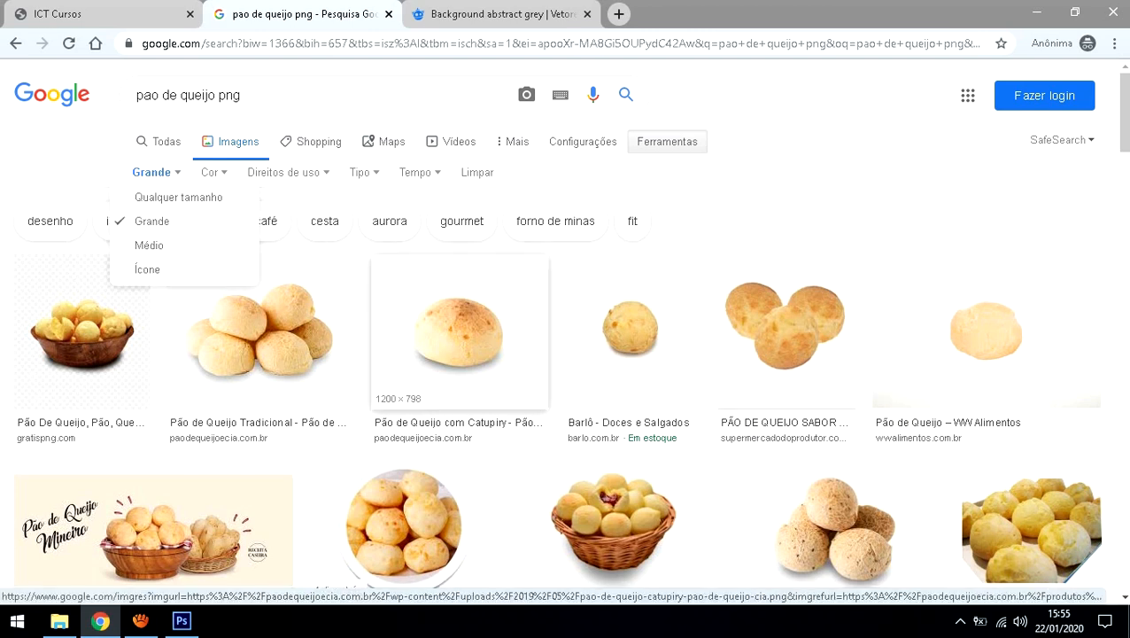
pyautogui.click(703, 441)
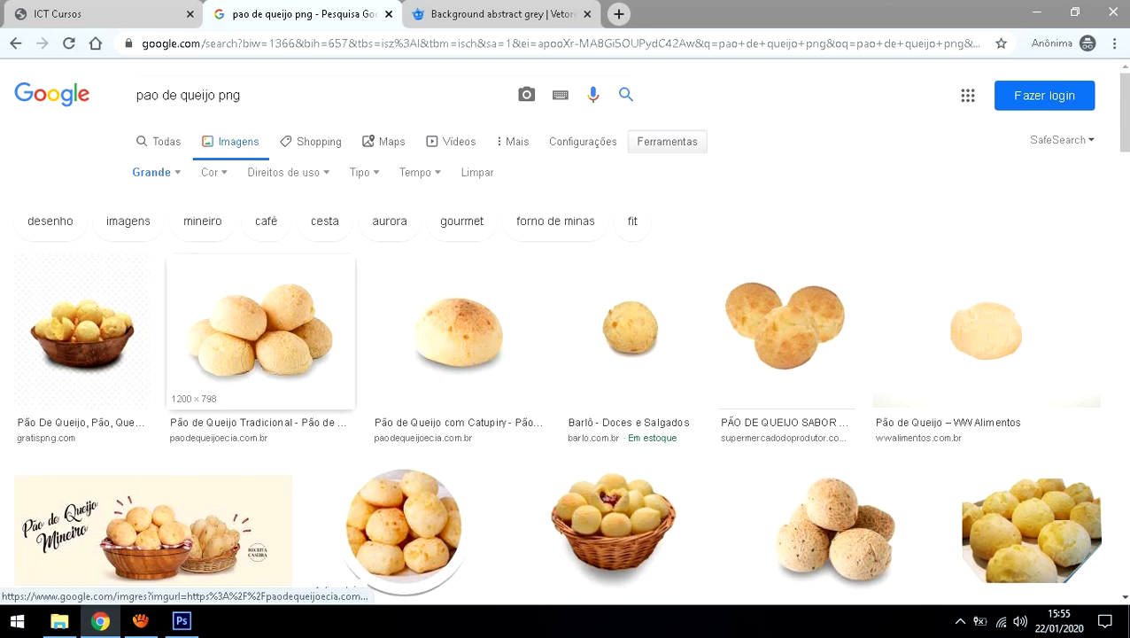
pyautogui.click(259, 333)
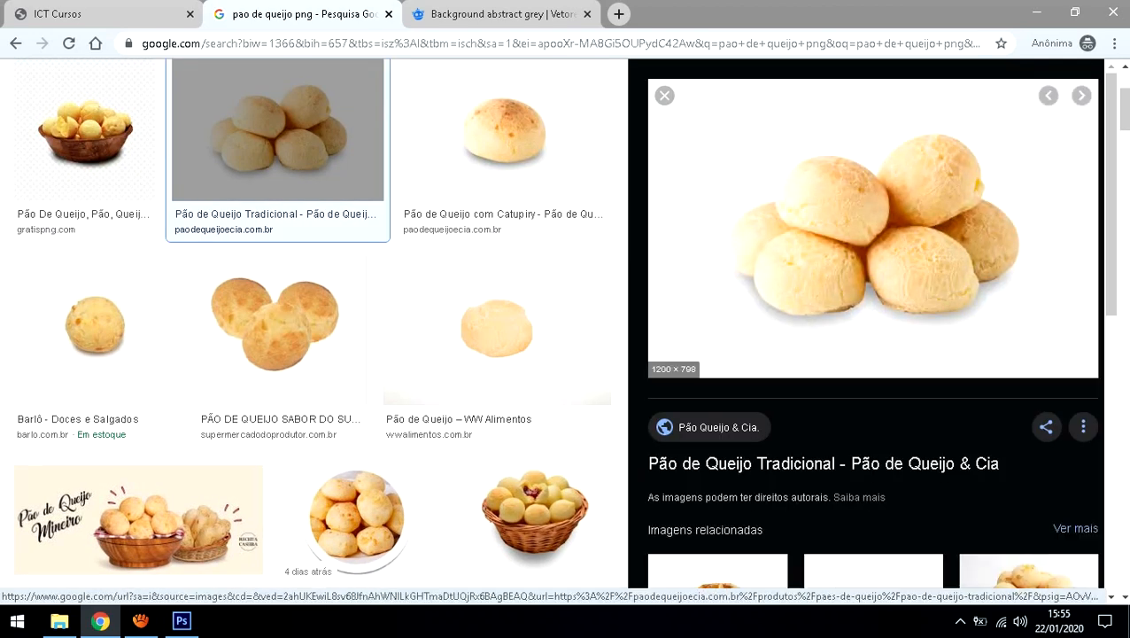
pyautogui.rightClick(846, 244)
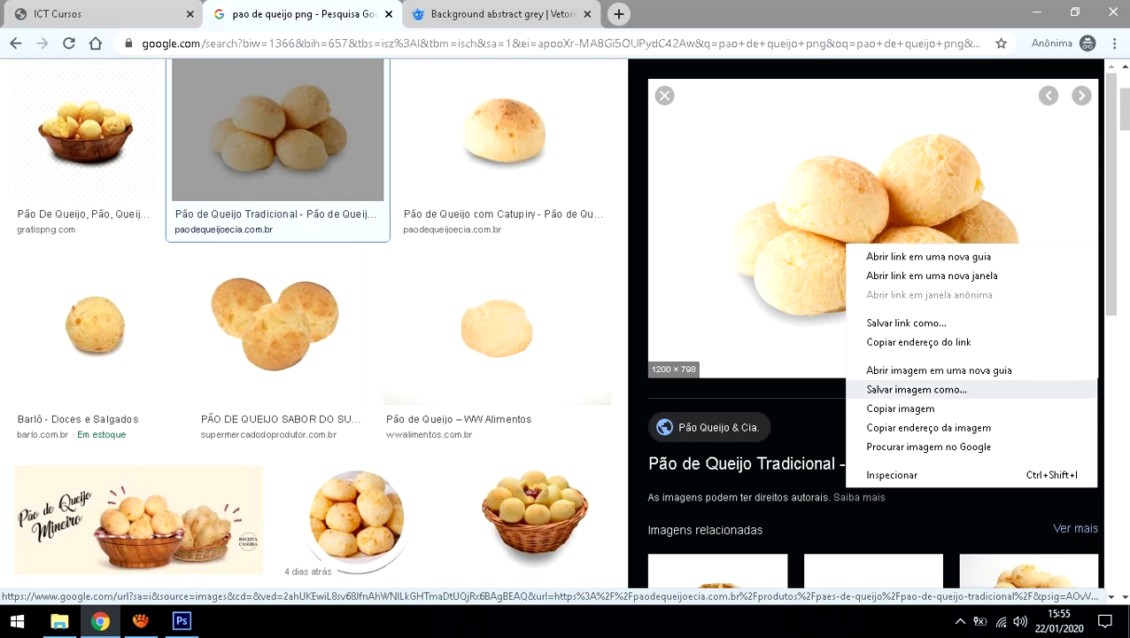
pyautogui.click(916, 390)
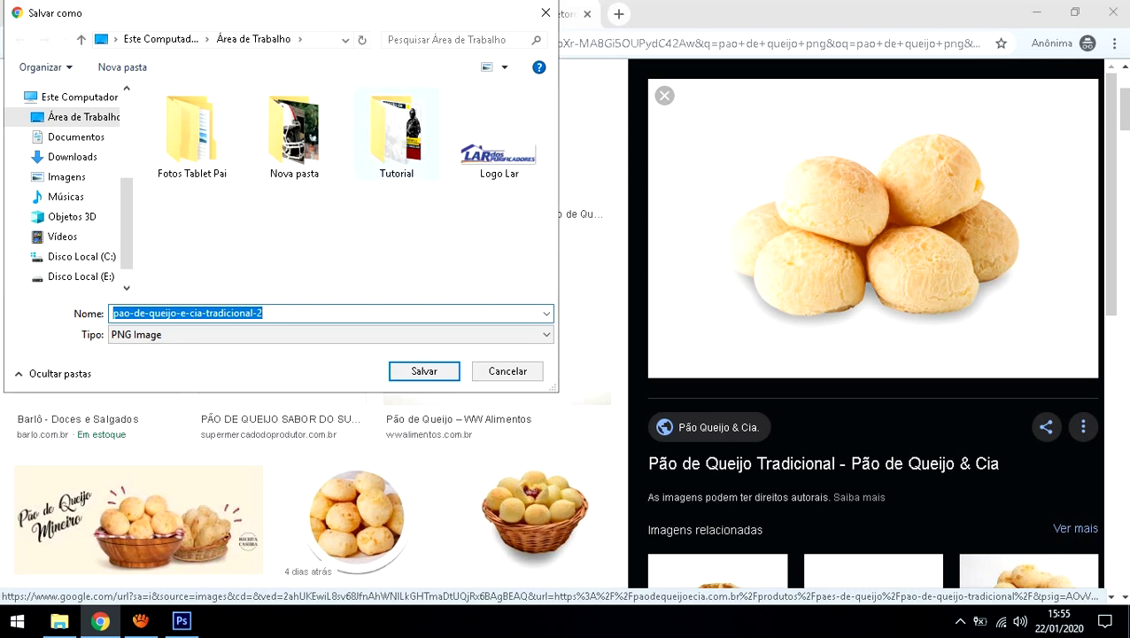
pyautogui.doubleClick(396, 133)
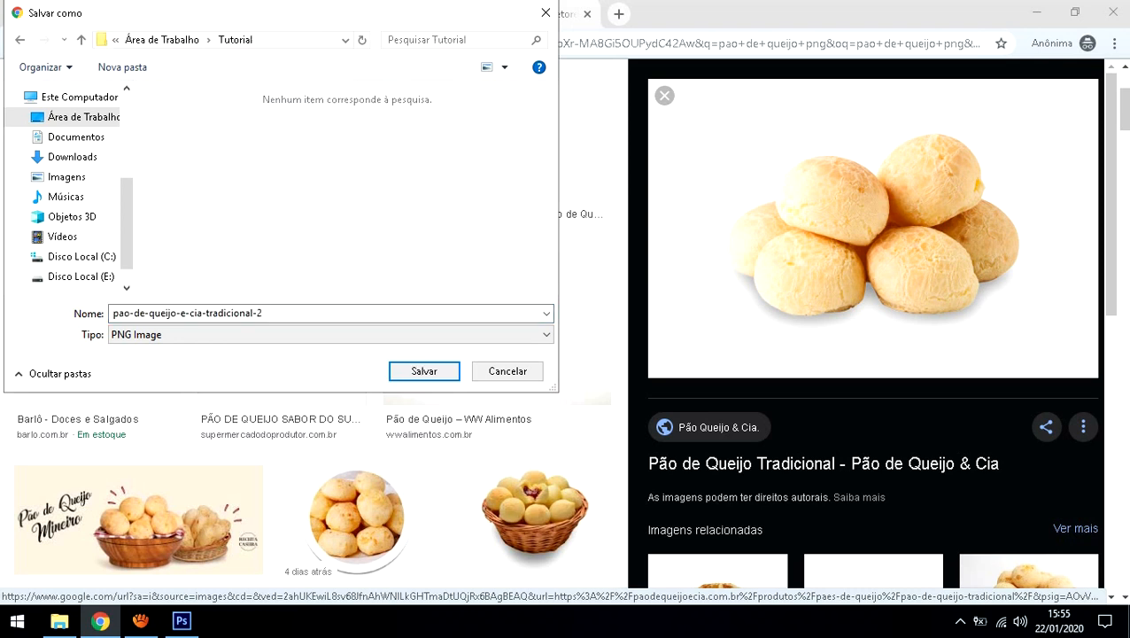
pyautogui.click(424, 370)
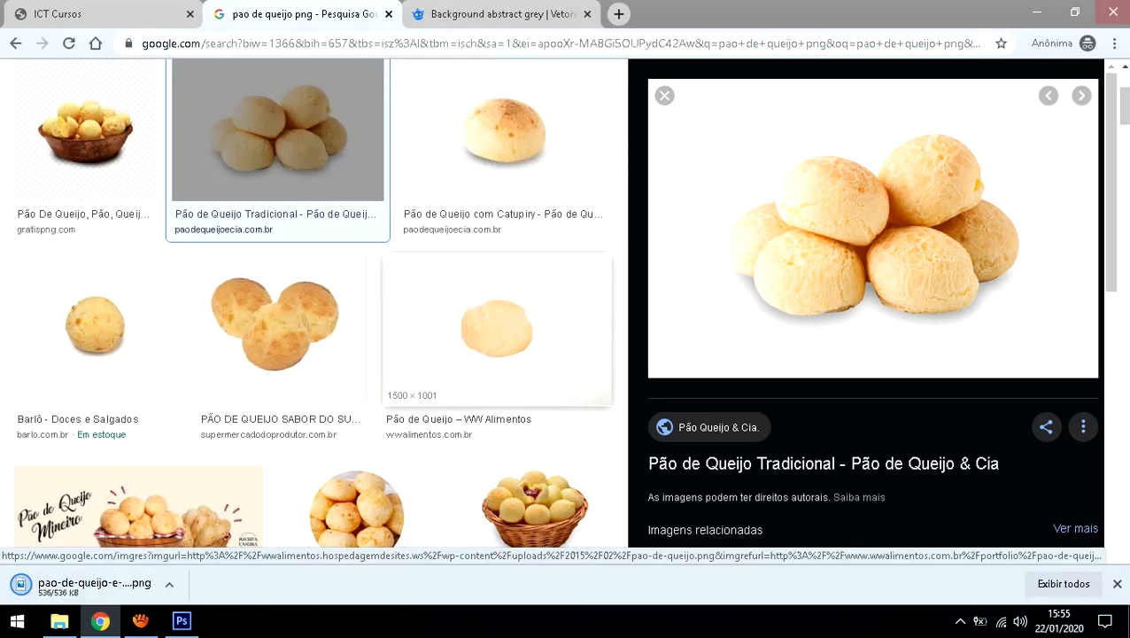
pyautogui.click(1036, 12)
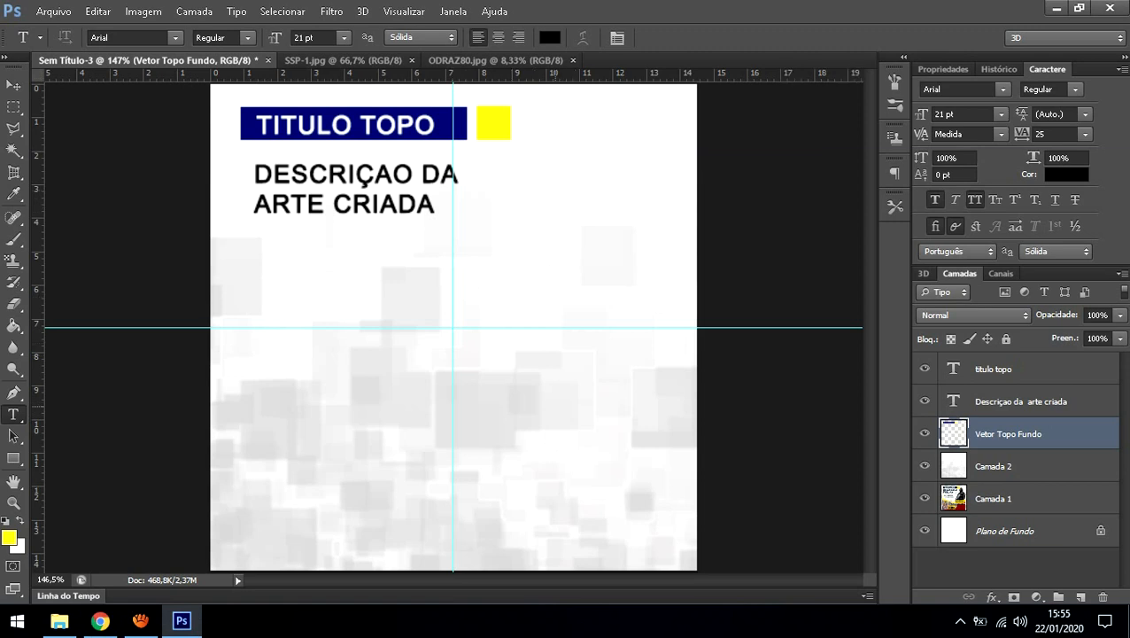
# Step: Replace the description text with 'O MELHOR PÃO DE QUEIJO DE GOIÂNIA', correcting the accented letters
pyautogui.click(381, 207)
pyautogui.moveTo(436, 205); pyautogui.dragTo(254, 175)
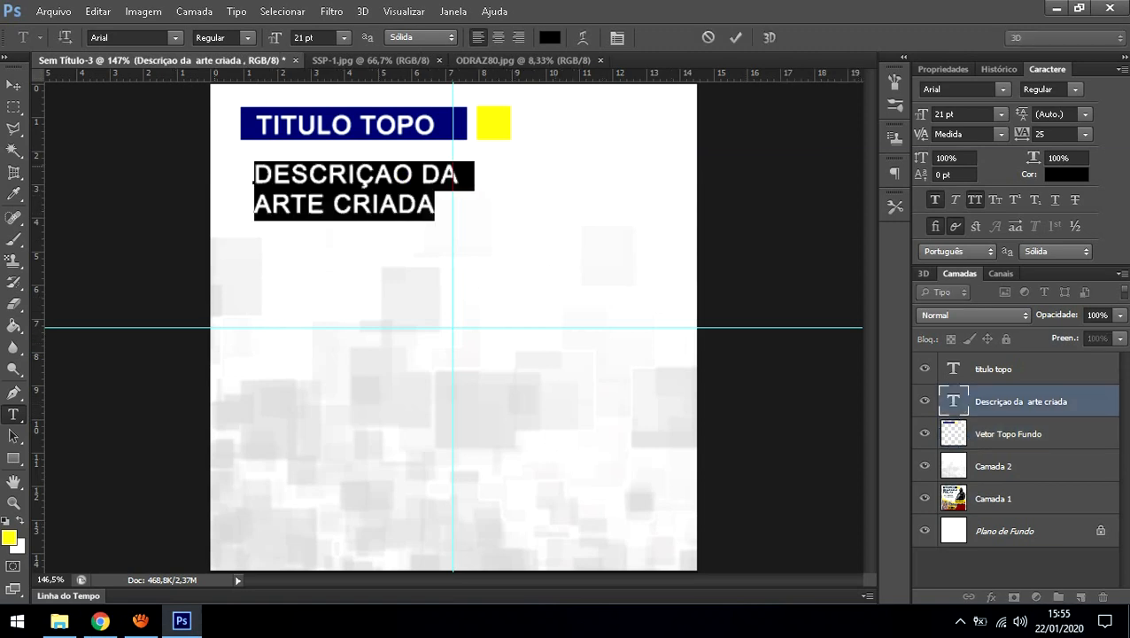
pyautogui.write('O MEL')
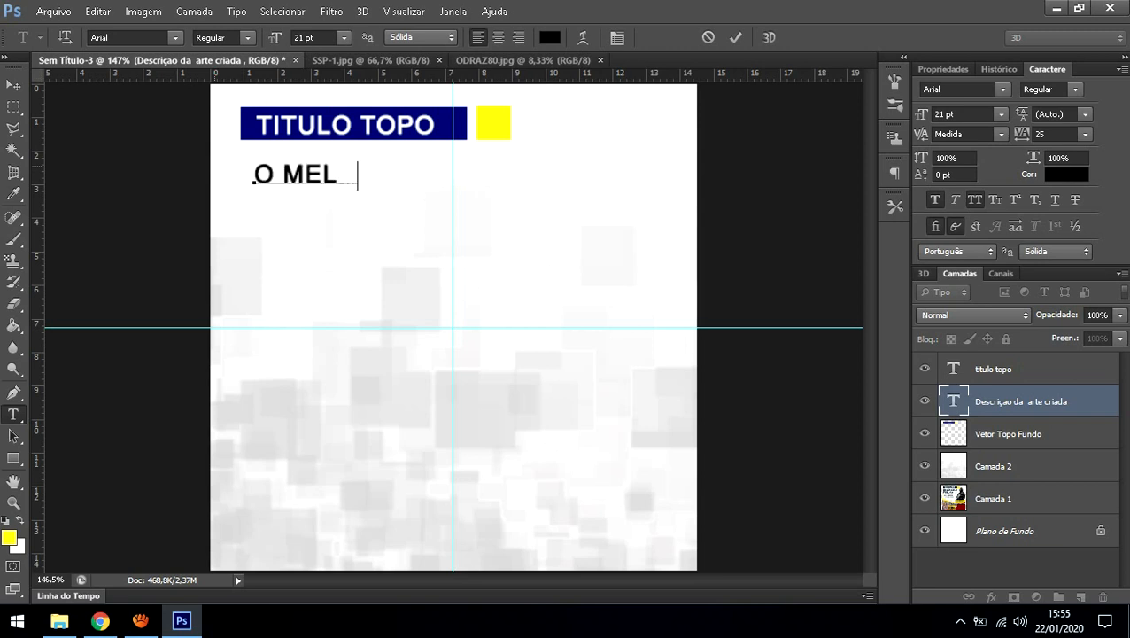
pyautogui.write('HOR P')
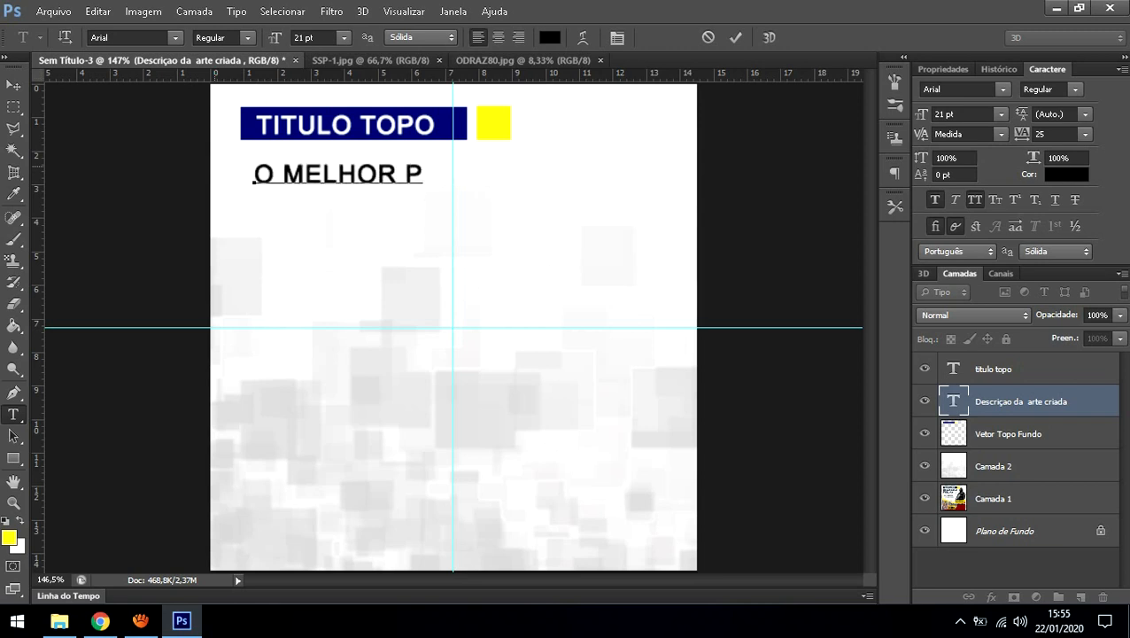
pyautogui.write(']AO')
pyautogui.press('Left')
pyautogui.press('Left')
pyautogui.press('Left')
pyautogui.press('Delete')
pyautogui.press('Delete')
pyautogui.press('Delete')
pyautogui.write(']')
pyautogui.press('BackSpace')
pyautogui.write('(')
pyautogui.press('BackSpace')
pyautogui.write('Á')
pyautogui.press('BackSpace')
pyautogui.write('À')
pyautogui.press('BackSpace')
pyautogui.write('Ã')
pyautogui.press('BackSpace')
pyautogui.write('ÃO DE QUE IJO ')
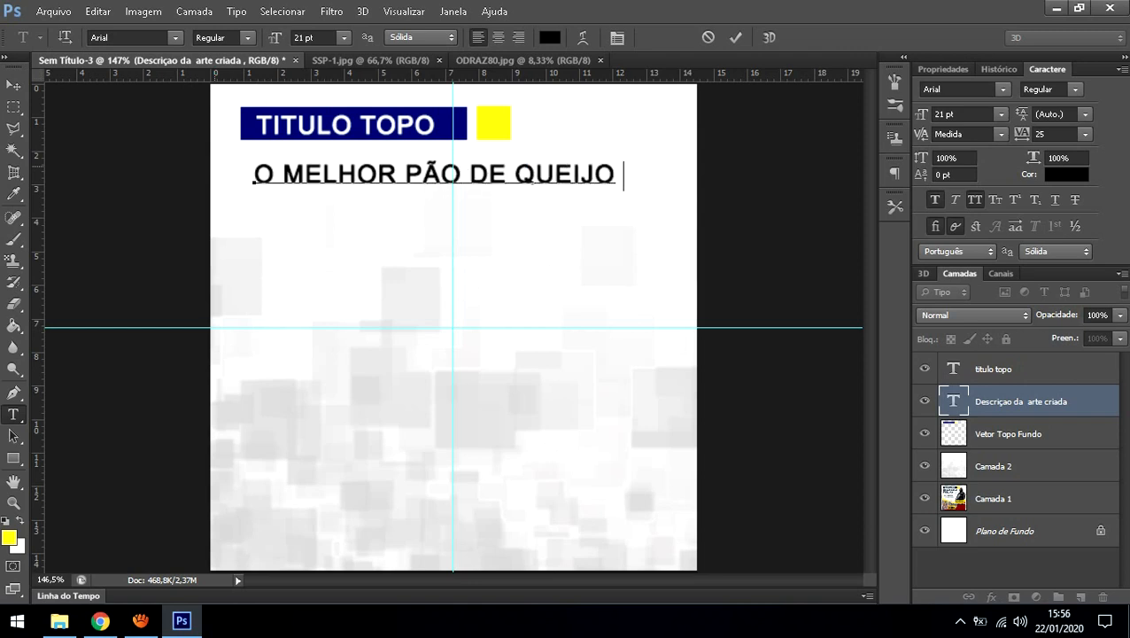
pyautogui.write('DE GOIÂNIA')
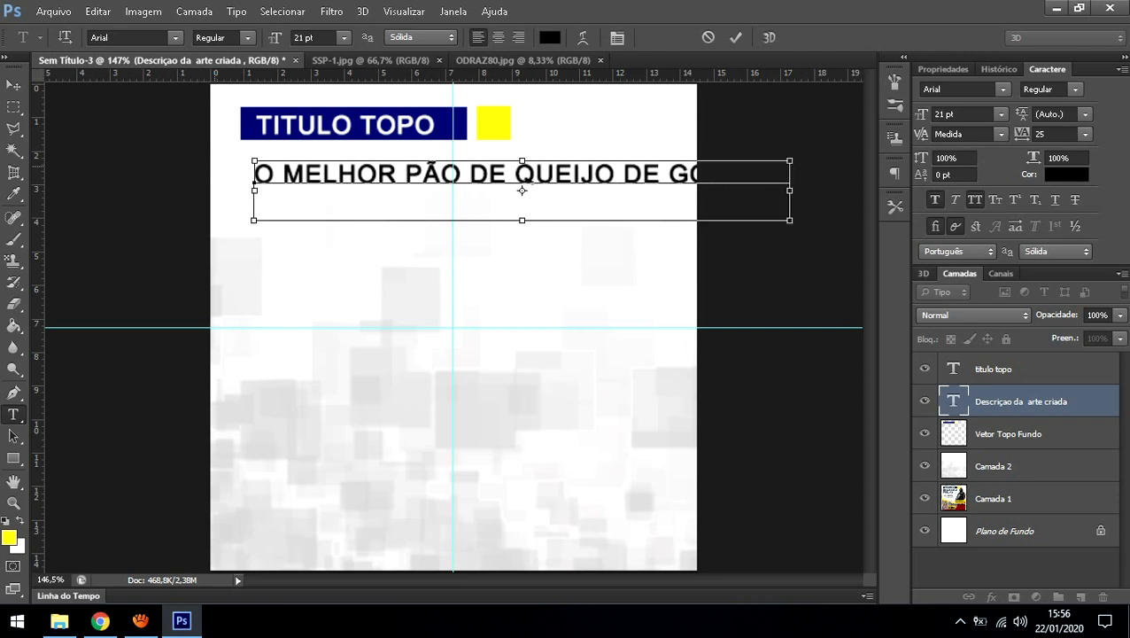
# Step: Turn off All Caps and fix the capitals so it reads 'O melhor pão de queijo...'
pyautogui.hotkey('ctrl', 'a')
pyautogui.click(974, 199)
pyautogui.click(443, 177)
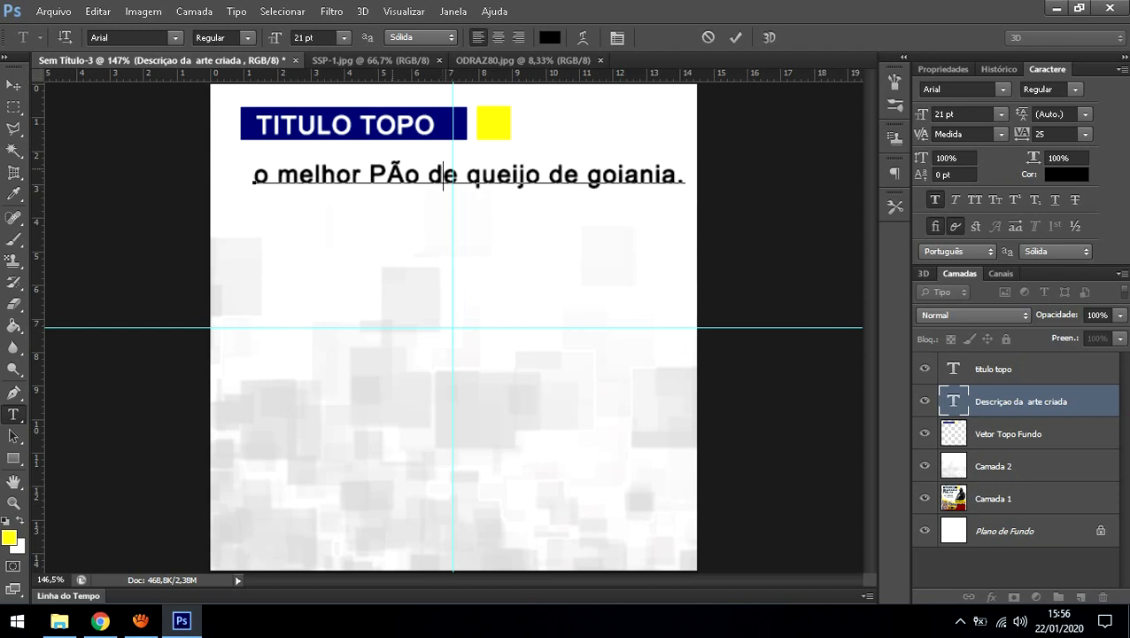
pyautogui.moveTo(405, 175); pyautogui.dragTo(372, 174)
pyautogui.write('pã')
pyautogui.moveTo(559, 232); pyautogui.dragTo(554, 277)
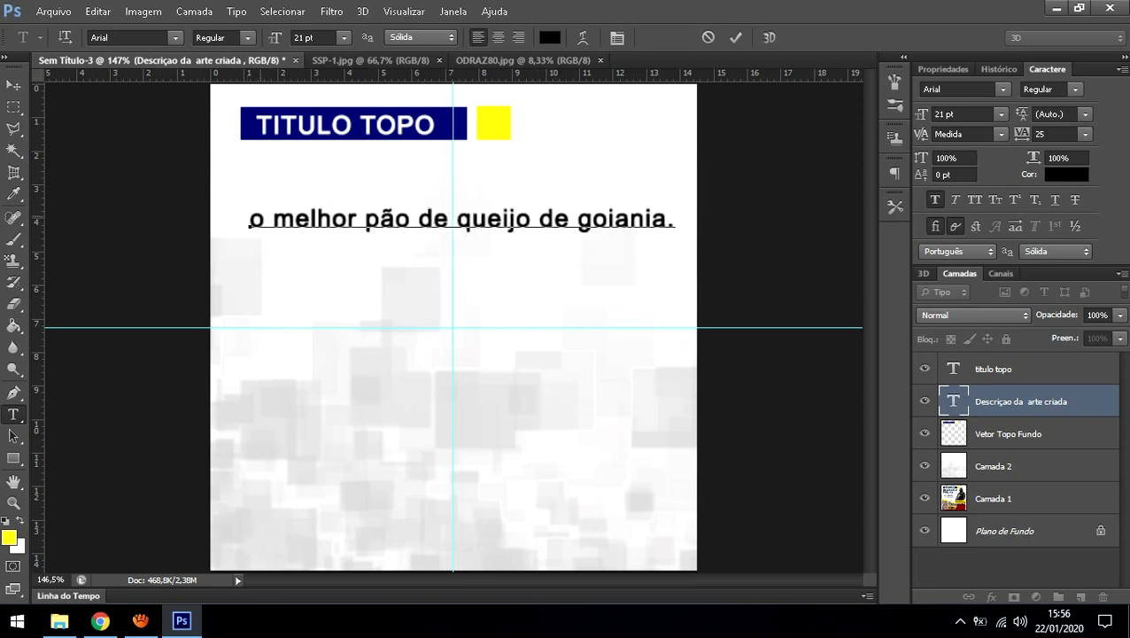
pyautogui.moveTo(265, 219); pyautogui.dragTo(249, 220)
pyautogui.write('O')
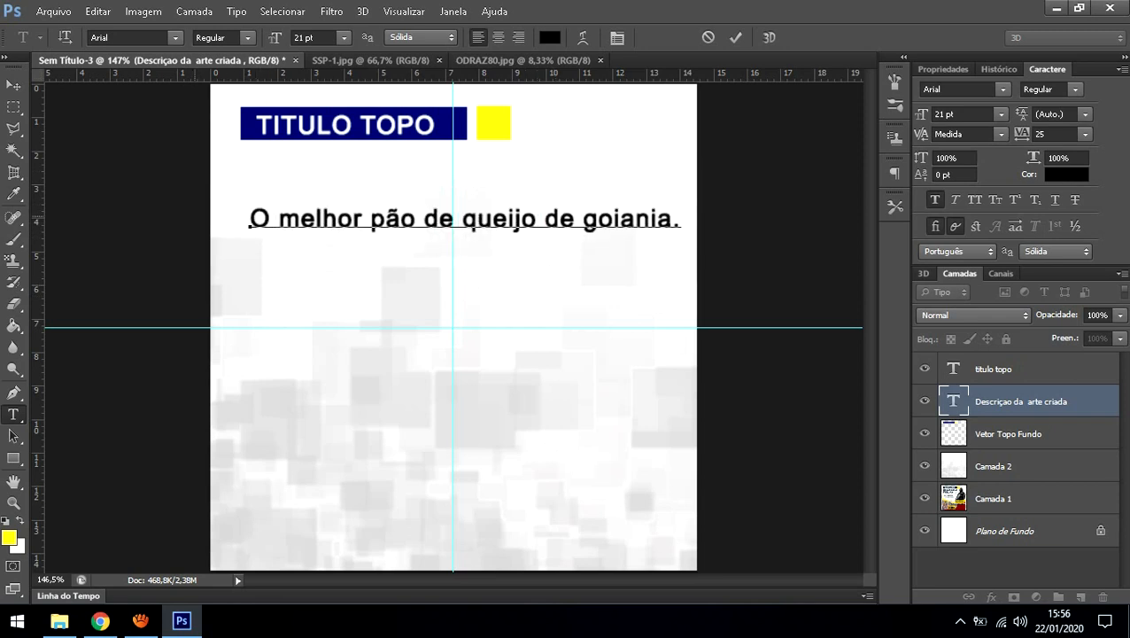
# Step: Break the description onto a second line after 'pão de', removing the leading space
pyautogui.click(686, 221)
pyautogui.click(451, 220)
pyautogui.press('Return')
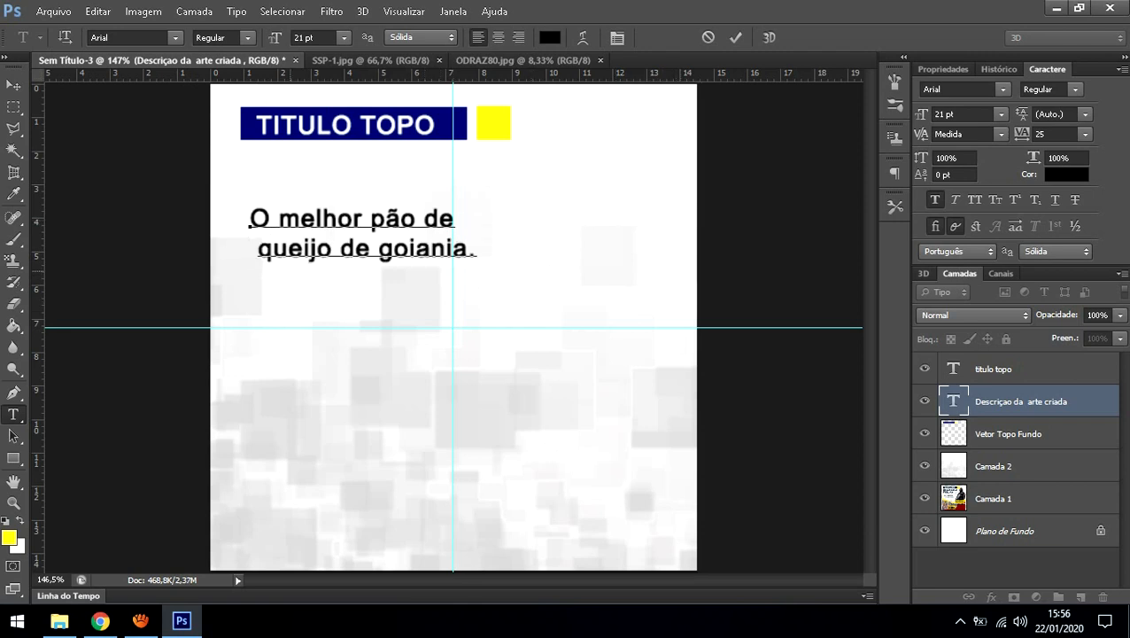
pyautogui.press('Delete')
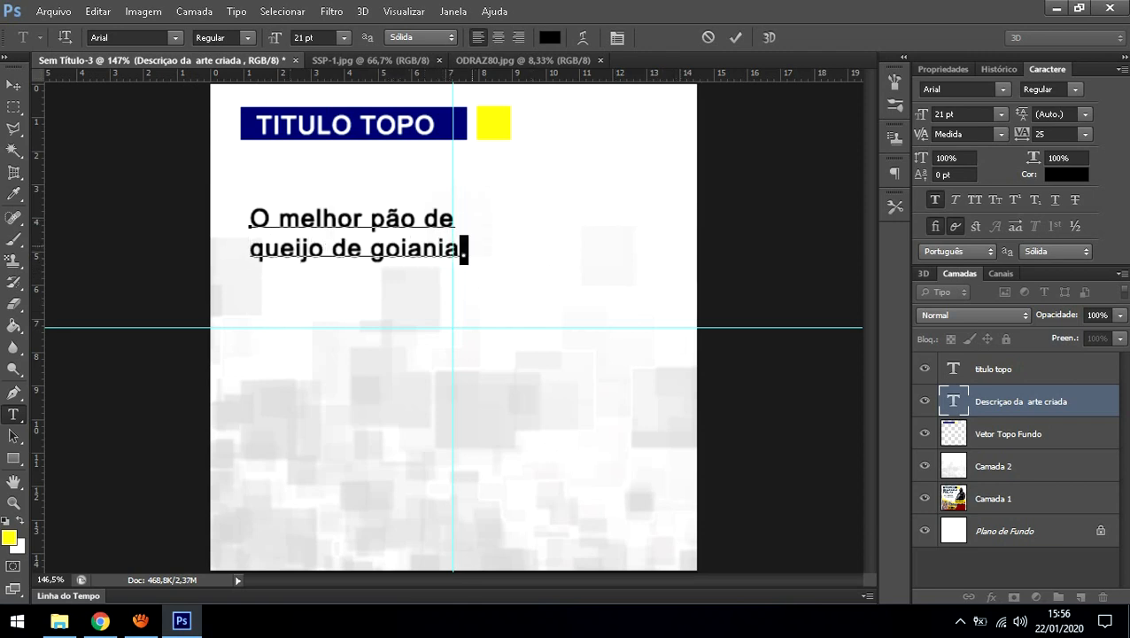
# Step: Set the description text to 16 pt and move it up under the title bar
pyautogui.hotkey('ctrl', 'a')
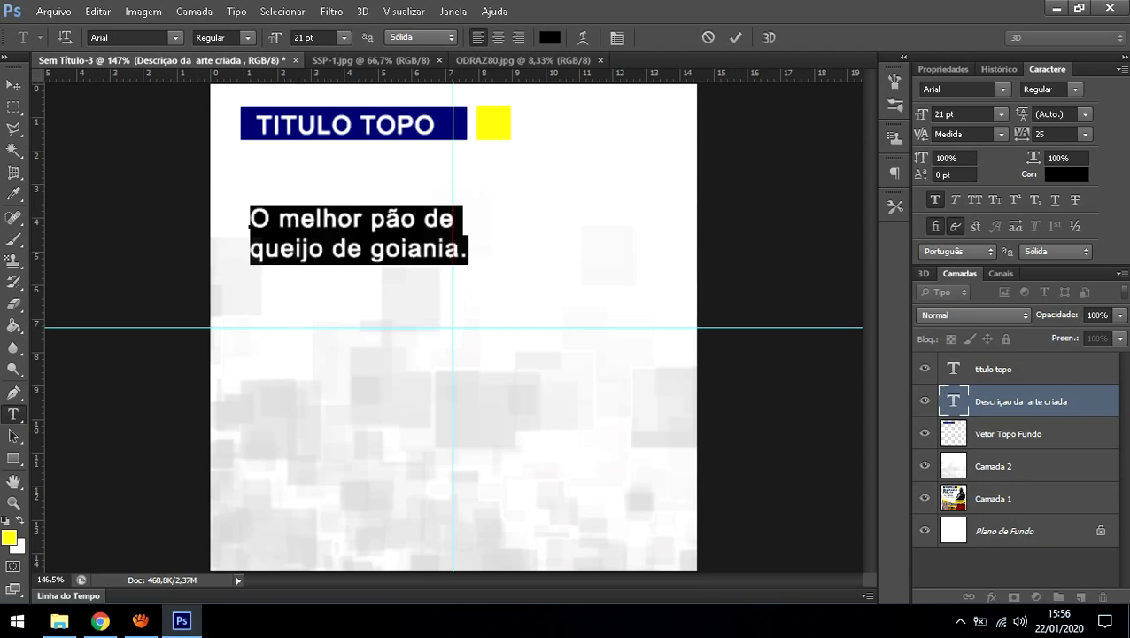
pyautogui.click(314, 38)
pyautogui.press('Down')
pyautogui.press('Down')
pyautogui.press('Down')
pyautogui.press('Down')
pyautogui.press('Down')
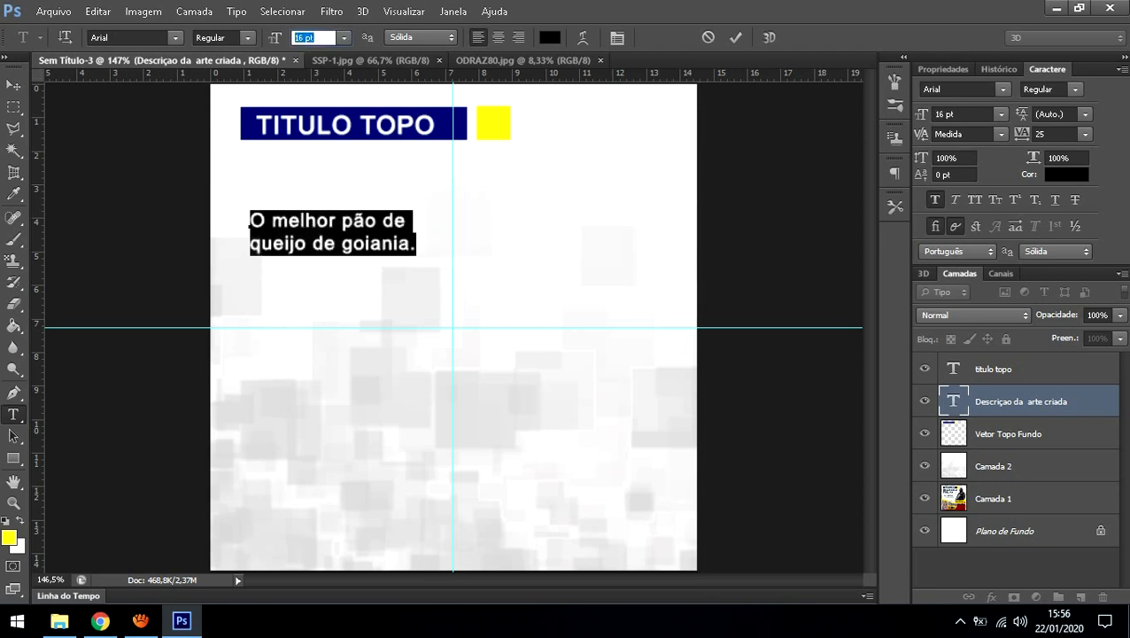
pyautogui.moveTo(381, 309); pyautogui.dragTo(380, 270)
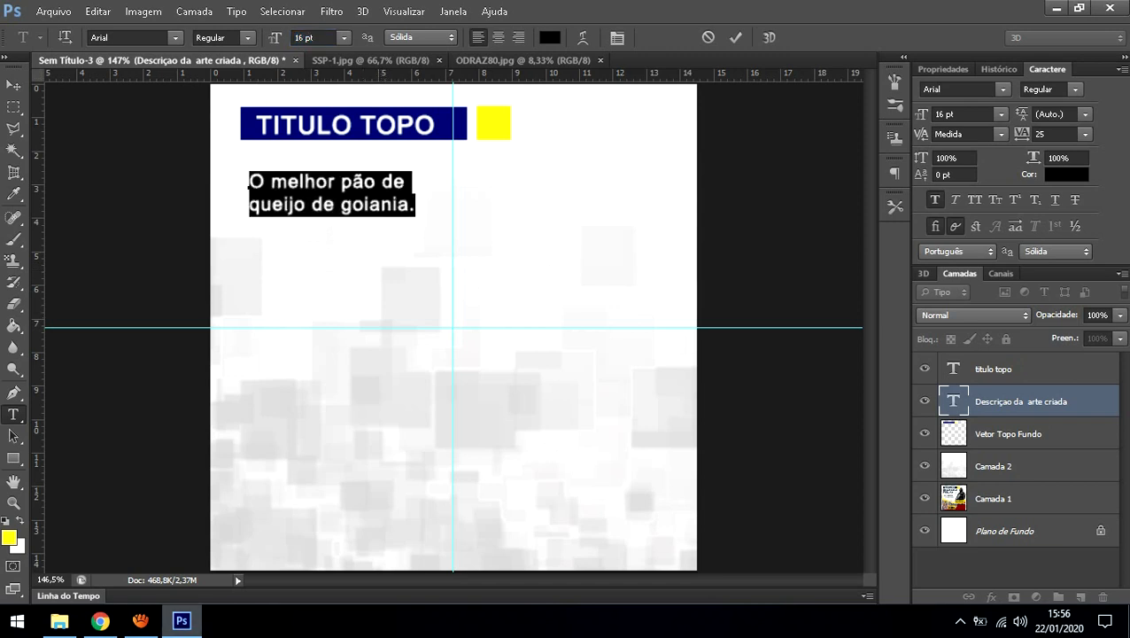
pyautogui.click(54, 11)
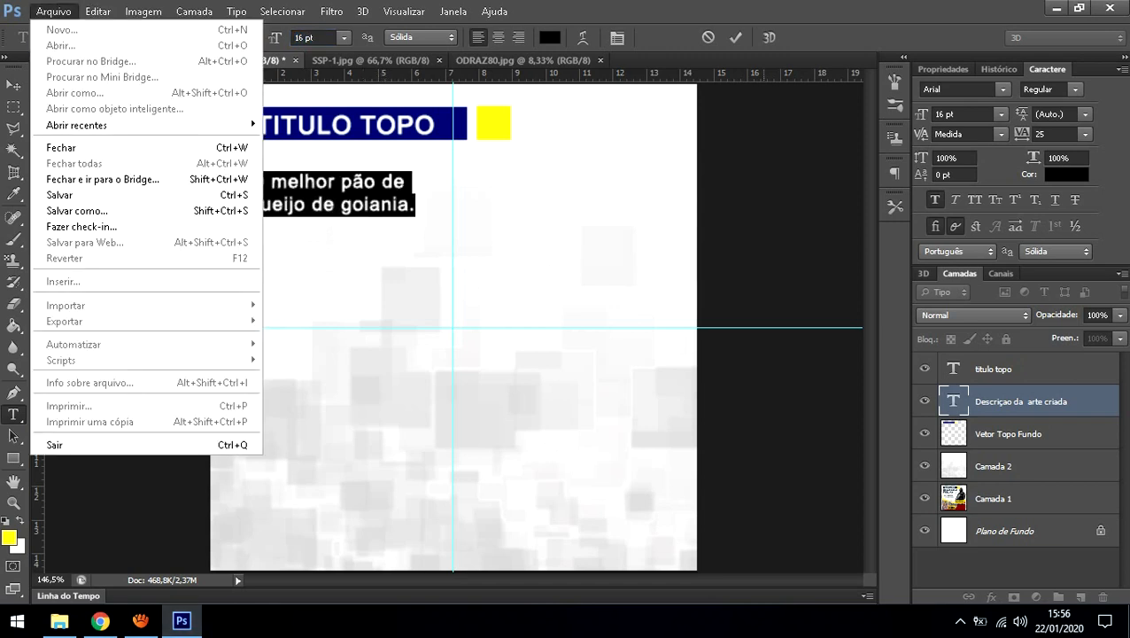
# Step: Open the pao-de-queijo PNG and drag it into the flyer with the Move tool (V)
pyautogui.click(1008, 434)
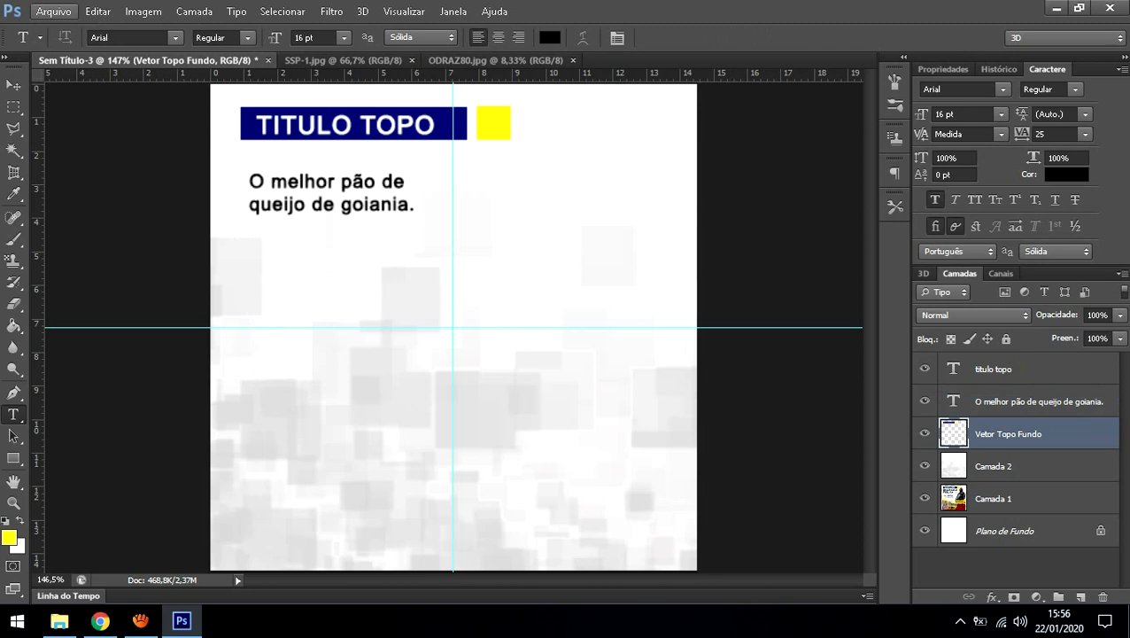
pyautogui.click(53, 11)
pyautogui.click(64, 46)
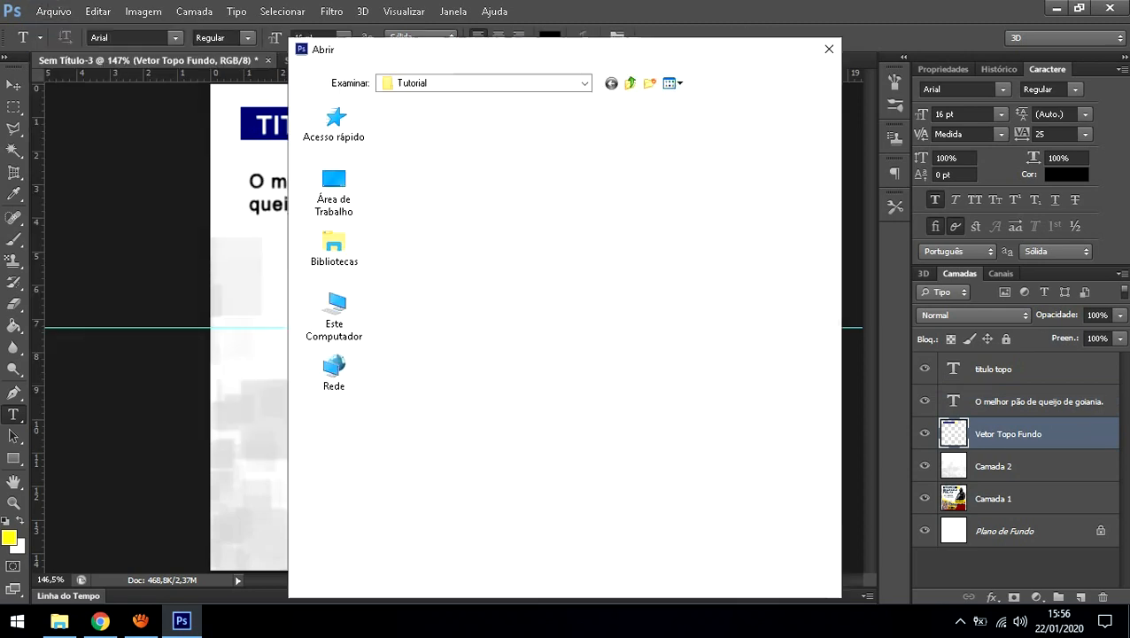
pyautogui.doubleClick(511, 152)
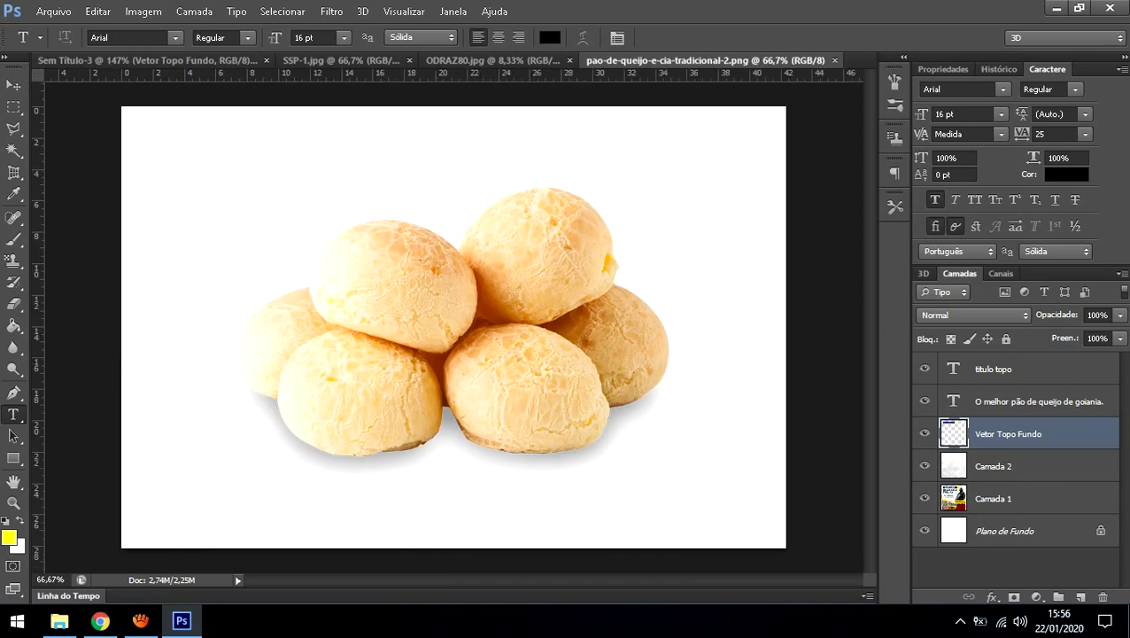
pyautogui.press('v')
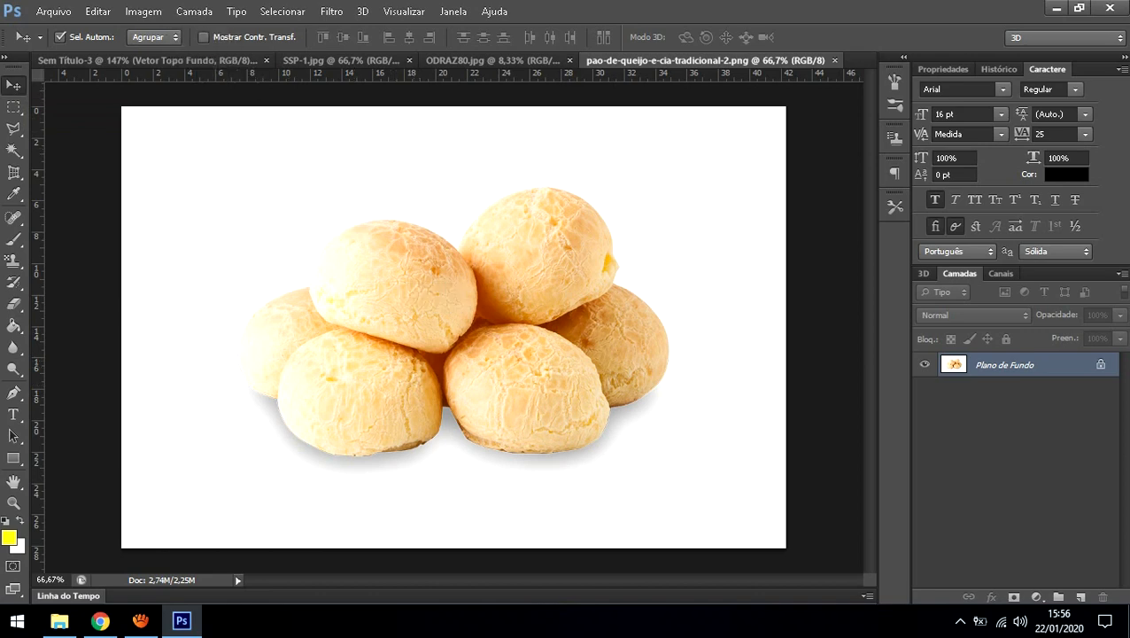
pyautogui.moveTo(146, 61); pyautogui.dragTo(544, 330)
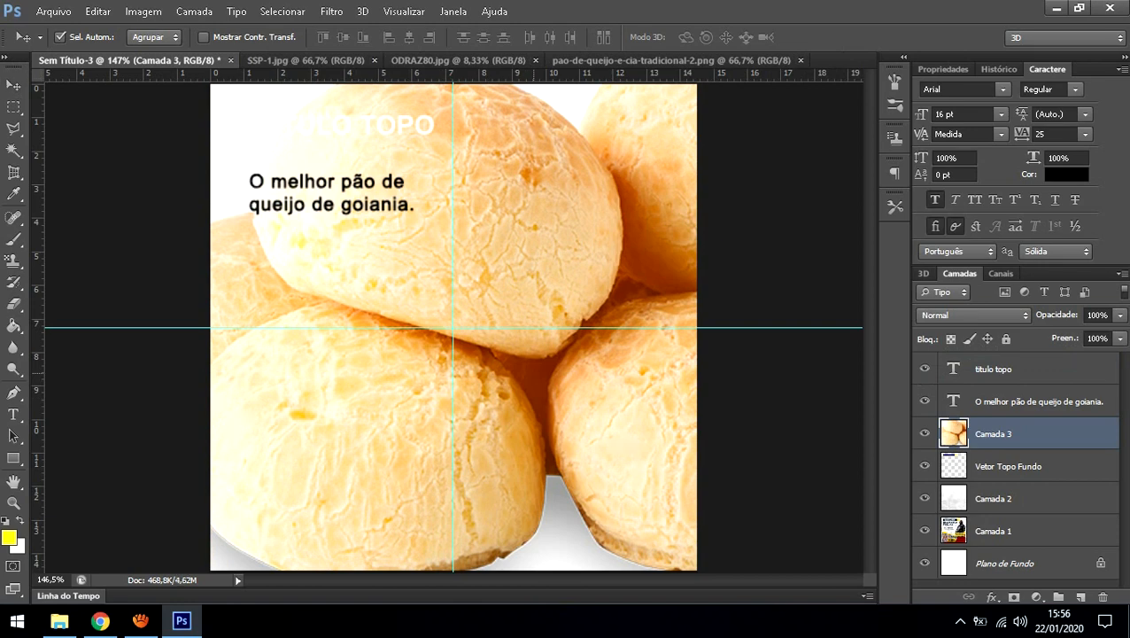
# Step: Scale the bread photo down with Ctrl+T and position it below the description text
pyautogui.hotkey('ctrl', 't')
pyautogui.moveTo(361, 232); pyautogui.dragTo(615, 484)
pyautogui.moveTo(545, 209); pyautogui.dragTo(535, 262)
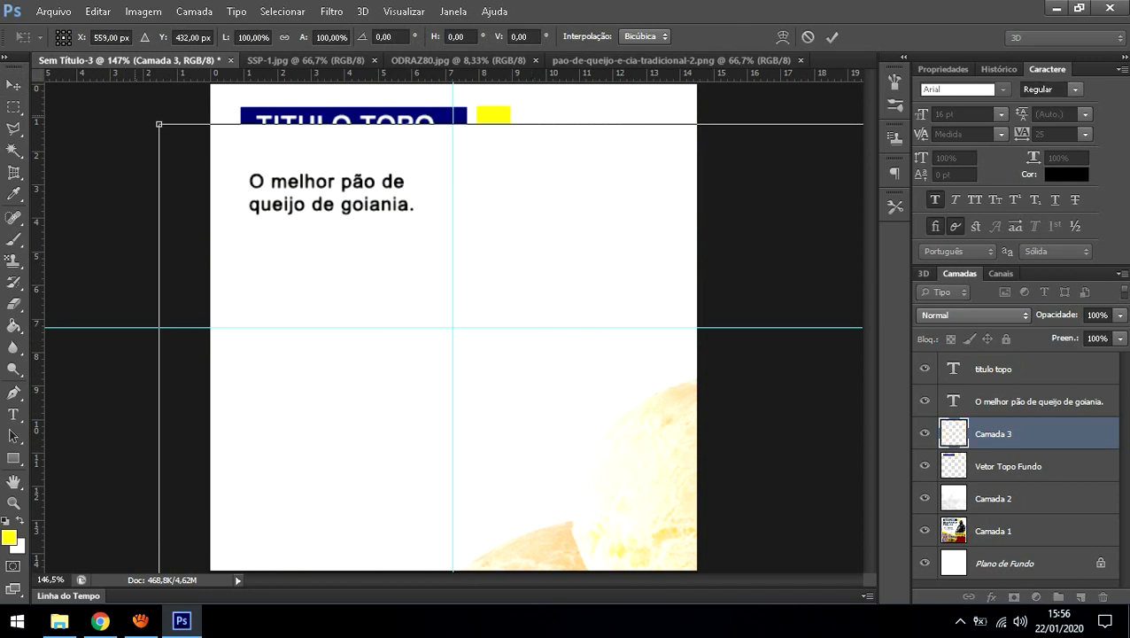
pyautogui.moveTo(160, 124)
pyautogui.mouseDown()
pyautogui.moveTo(654, 454)
pyautogui.moveTo(552, 358)
pyautogui.moveTo(240, 121)
pyautogui.moveTo(595, 360)
pyautogui.moveTo(585, 345)
pyautogui.moveTo(223, 122)
pyautogui.moveTo(163, 116)
pyautogui.mouseUp()
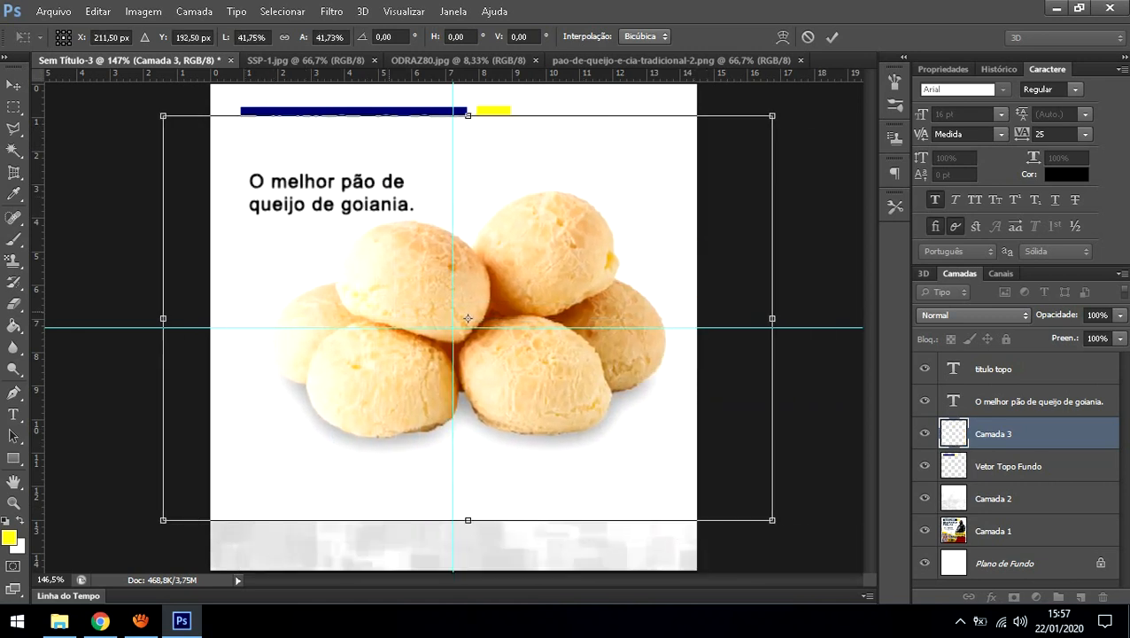
pyautogui.press('Return')
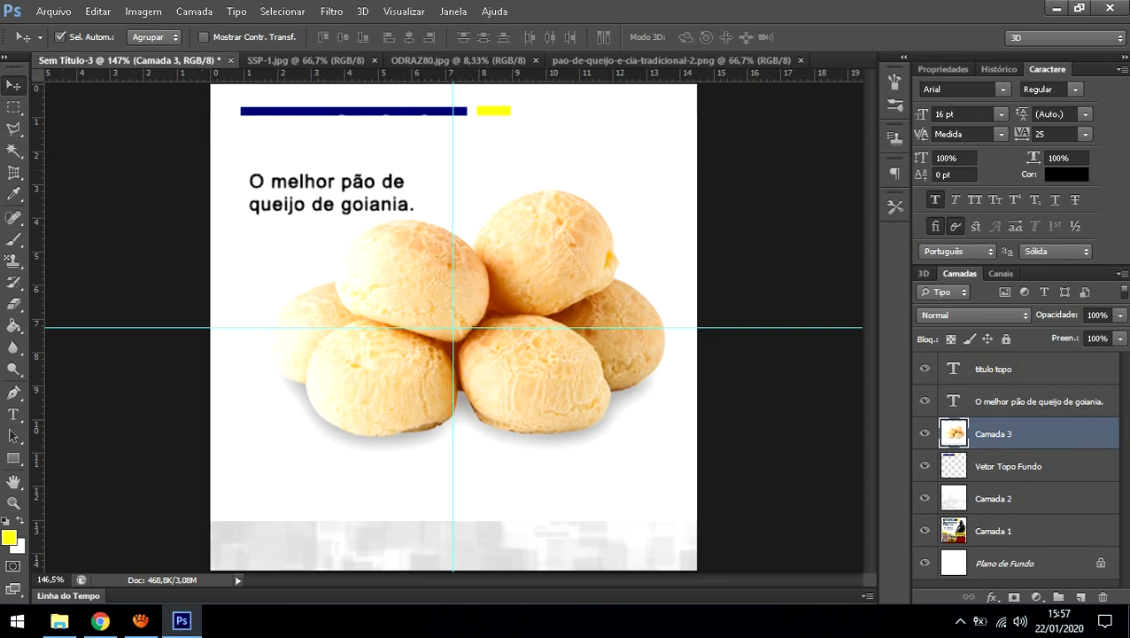
# Step: Trace the white area left of the breads with the Polygonal Lasso, delete it, then undo
pyautogui.click(13, 128)
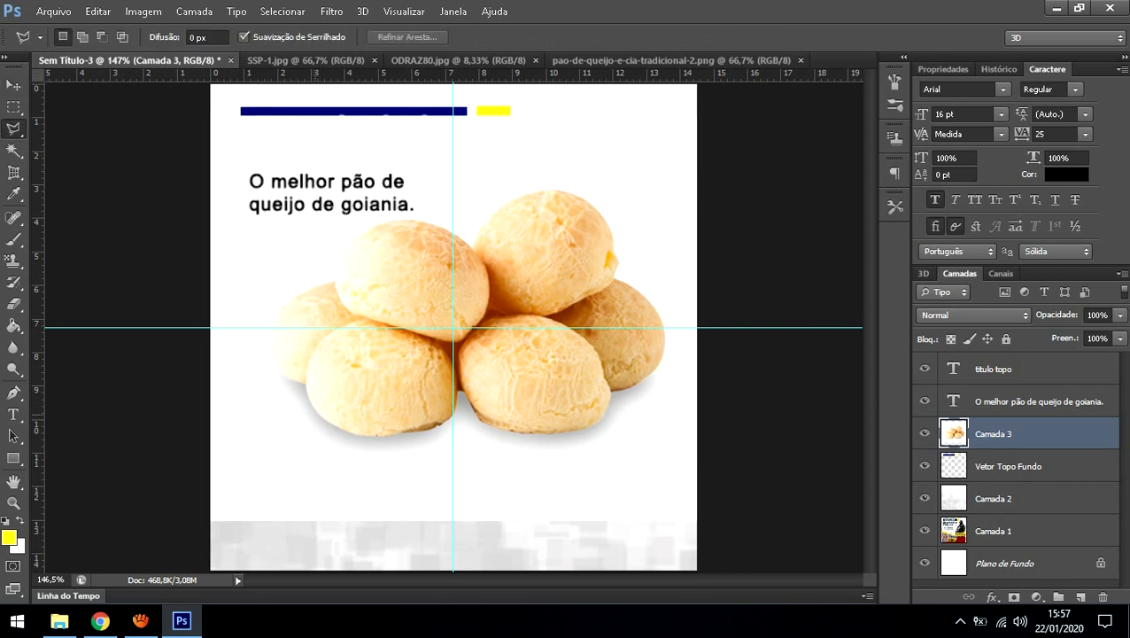
pyautogui.click(315, 412)
pyautogui.click(304, 384)
pyautogui.click(289, 379)
pyautogui.click(269, 350)
pyautogui.click(273, 327)
pyautogui.click(287, 301)
pyautogui.click(335, 280)
pyautogui.click(356, 101)
pyautogui.click(165, 113)
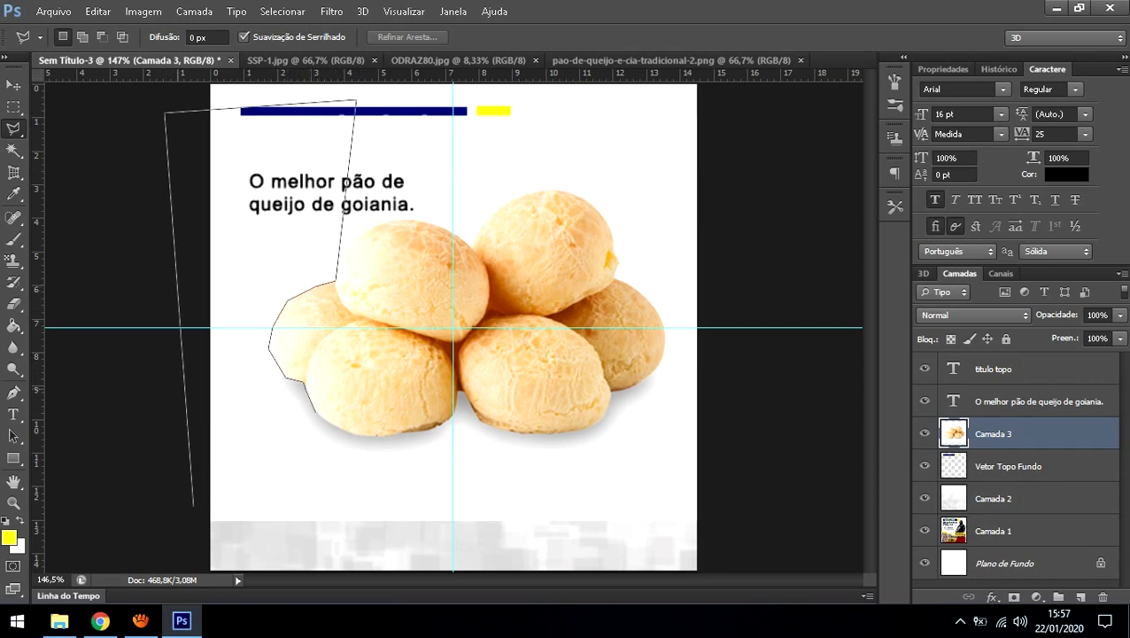
pyautogui.click(186, 554)
pyautogui.click(335, 534)
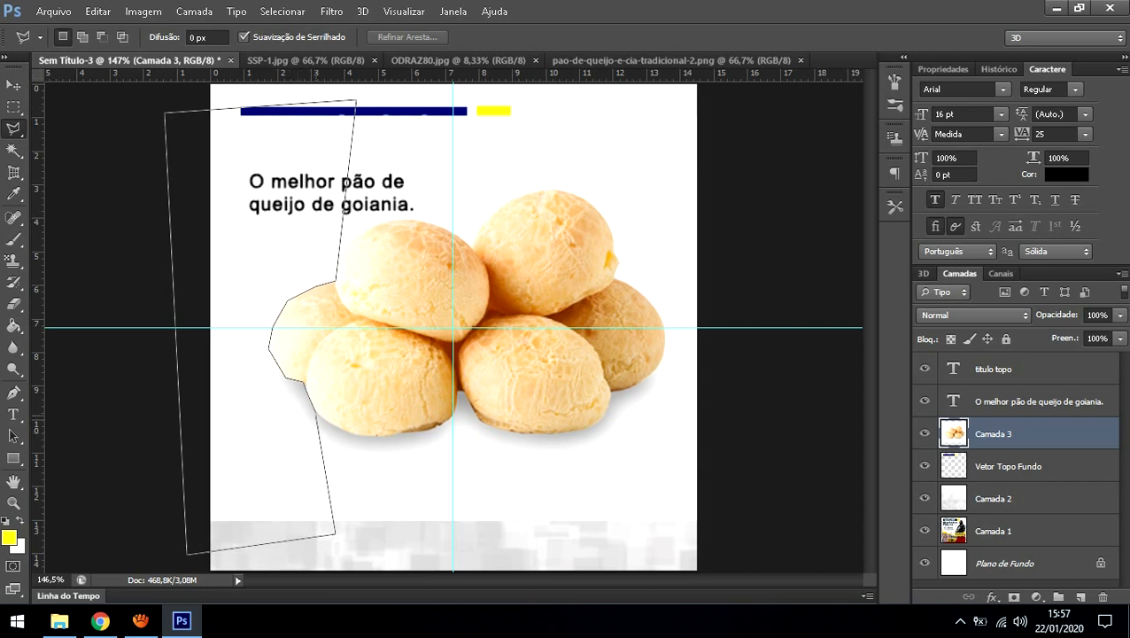
pyautogui.click(305, 383)
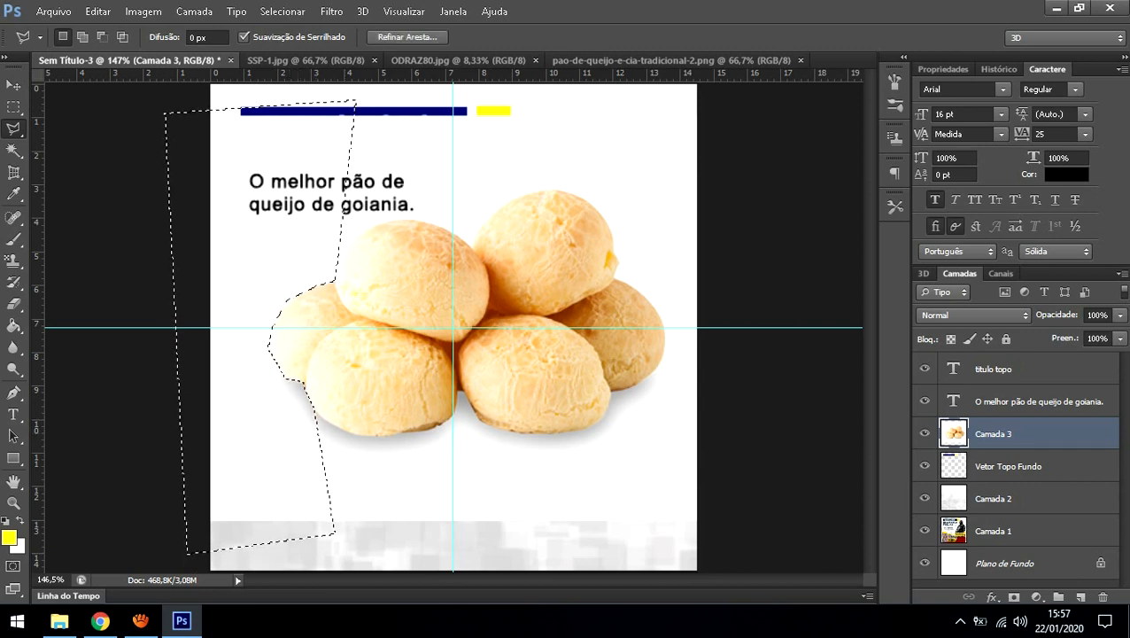
pyautogui.press('Delete')
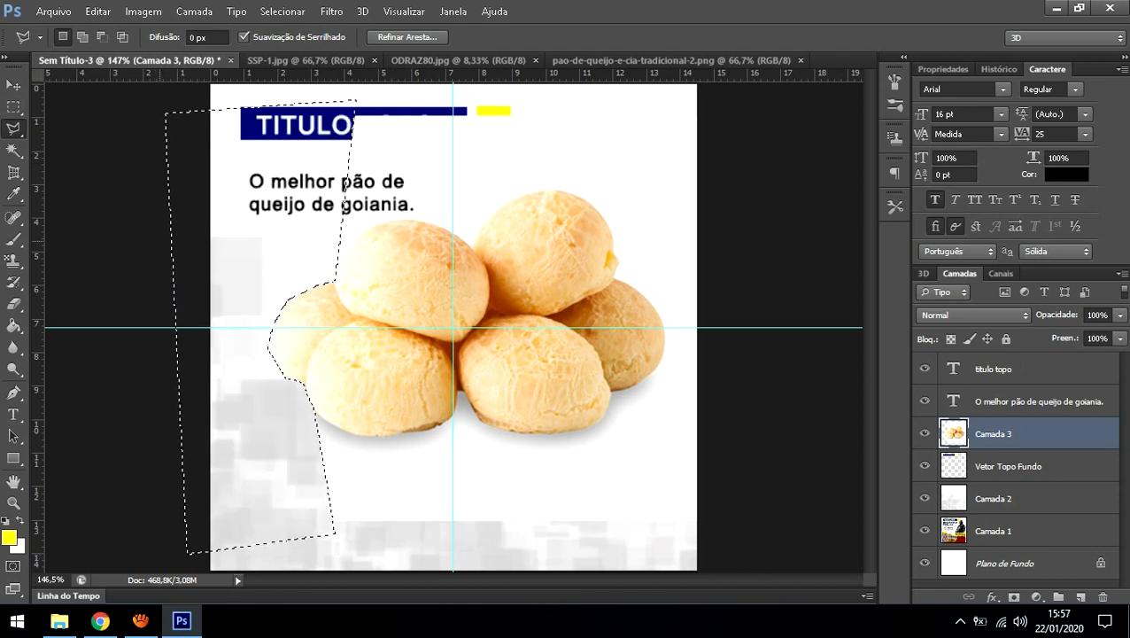
pyautogui.hotkey('ctrl', 'z')
# Step: Select the white background around the breads with the Magic Wand, delete it and deselect
pyautogui.click(14, 108)
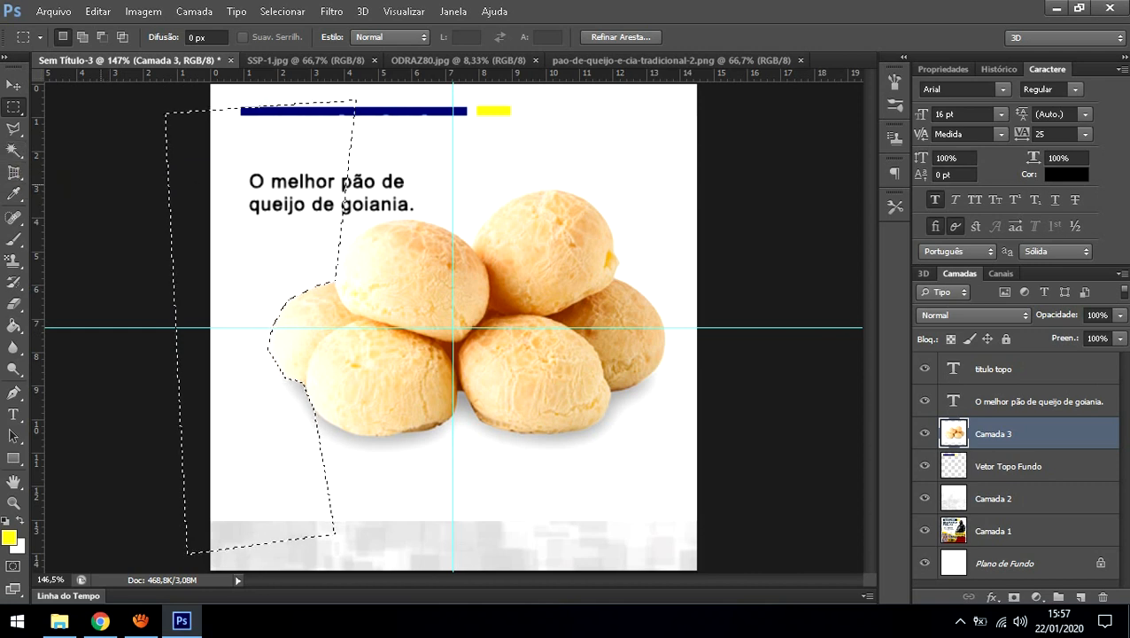
pyautogui.hotkey('ctrl', 'd')
pyautogui.click(13, 151)
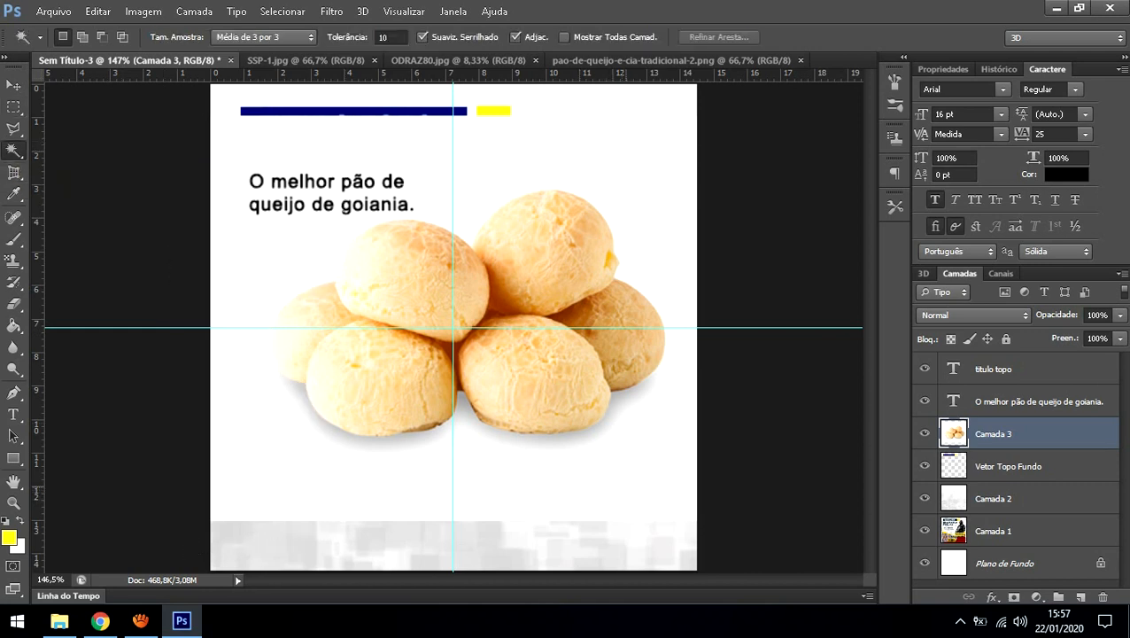
pyautogui.click(628, 483)
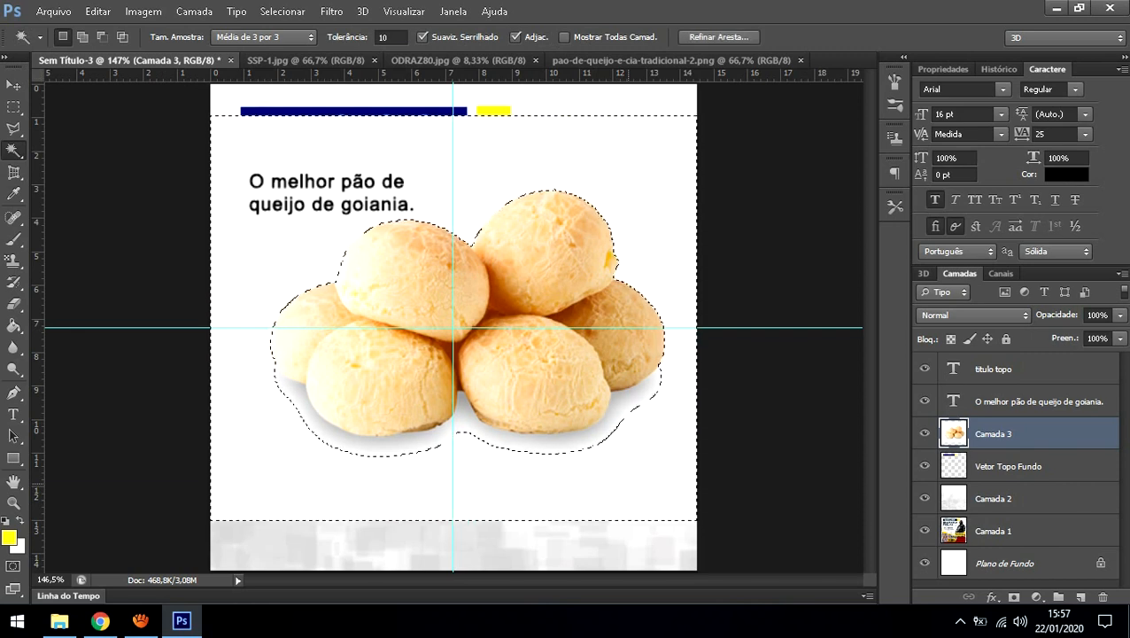
pyautogui.press('Delete')
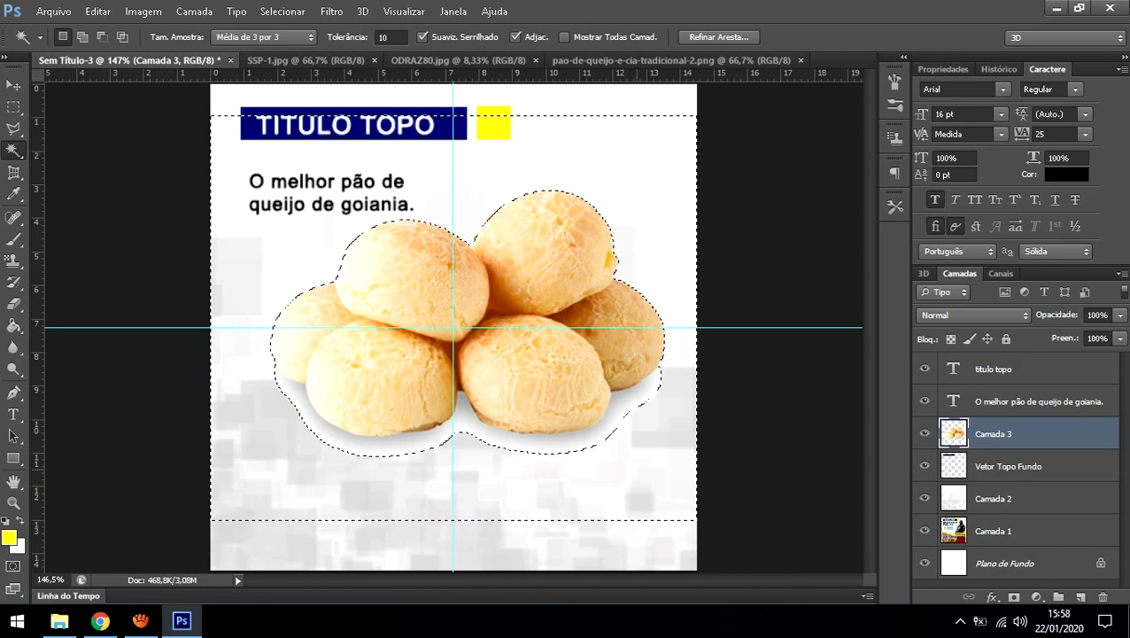
pyautogui.press('m')
pyautogui.hotkey('ctrl', 'd')
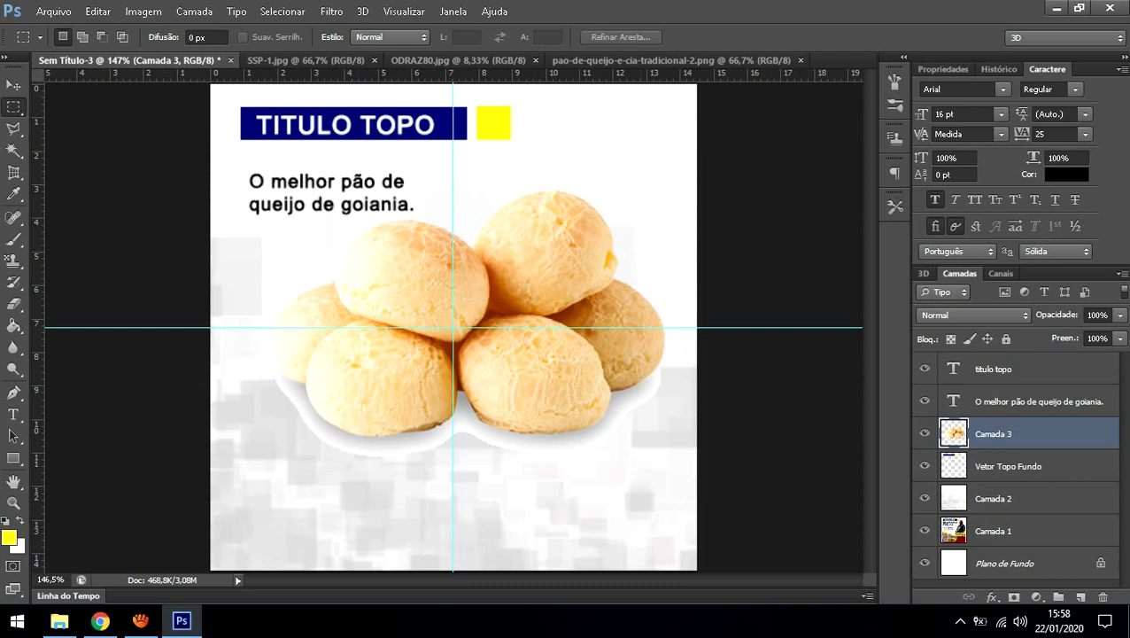
# Step: Shrink the cheese-bread photo with Ctrl+T and shift it right and down
pyautogui.hotkey('ctrl', 't')
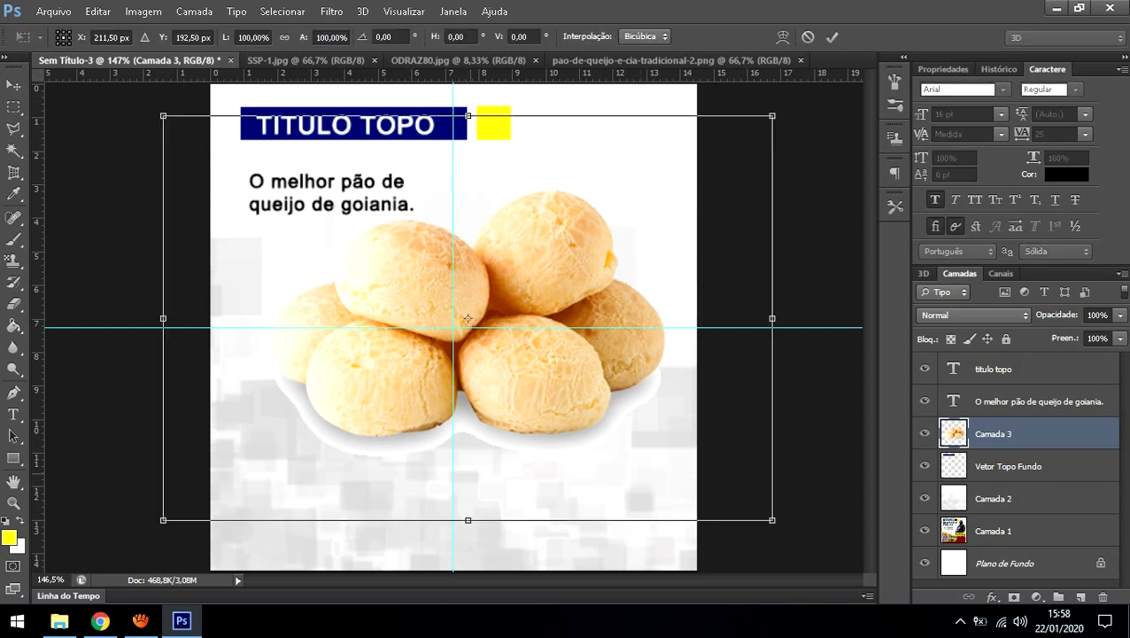
pyautogui.moveTo(163, 520); pyautogui.dragTo(281, 436)
pyautogui.moveTo(455, 336); pyautogui.dragTo(456, 359)
pyautogui.press('Return')
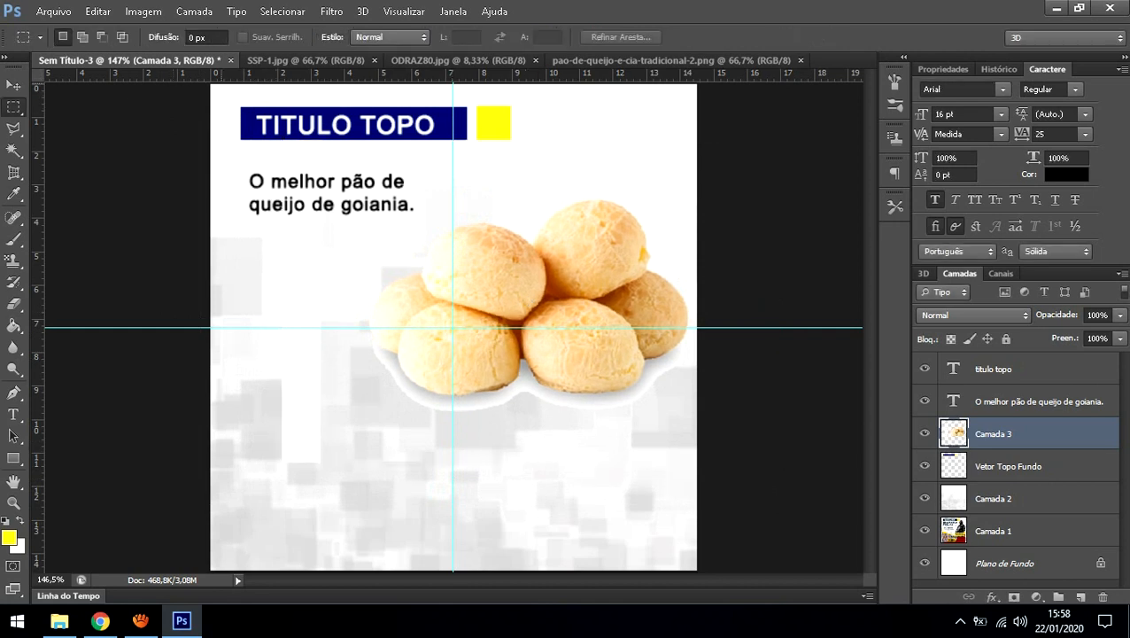
# Step: Marquee-select the leftover white left of the breads, delete it and deselect
pyautogui.moveTo(221, 85); pyautogui.dragTo(346, 503)
pyautogui.press('Delete')
pyautogui.hotkey('ctrl', 'd')
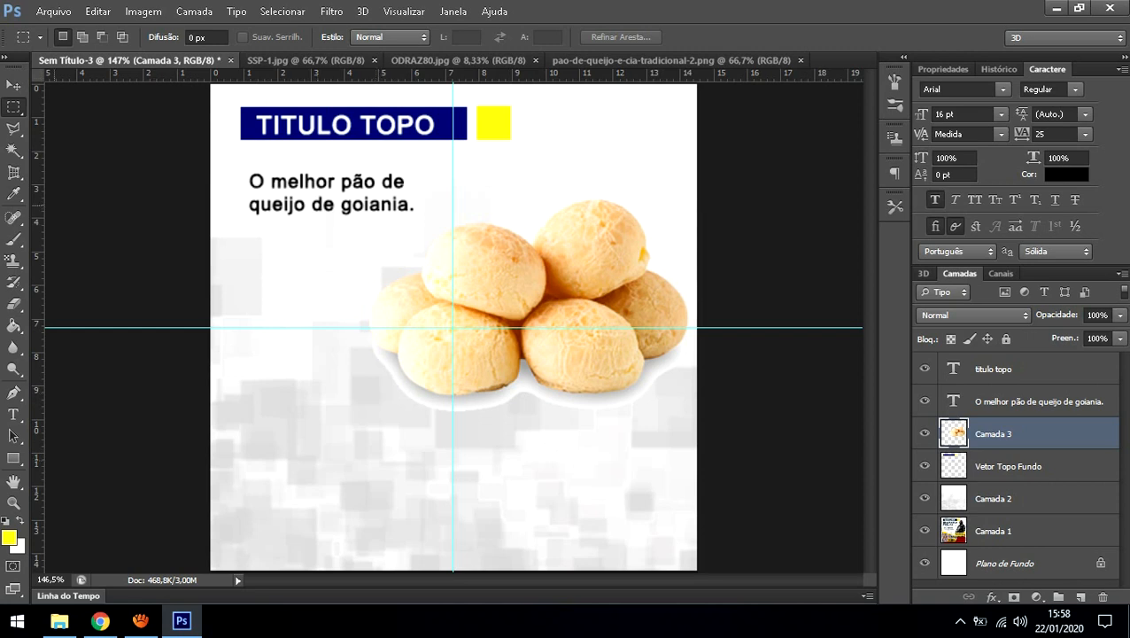
# Step: Try a Magic Wand selection of the white halo, drop it, and zoom to 400% on the rim
pyautogui.press('w')
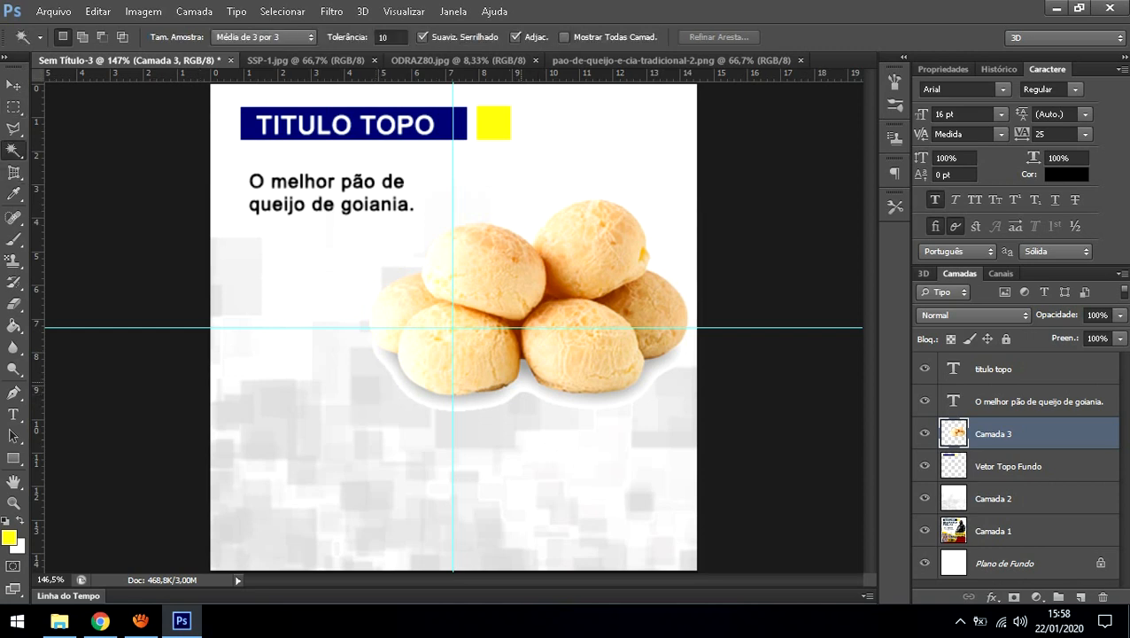
pyautogui.click(654, 376)
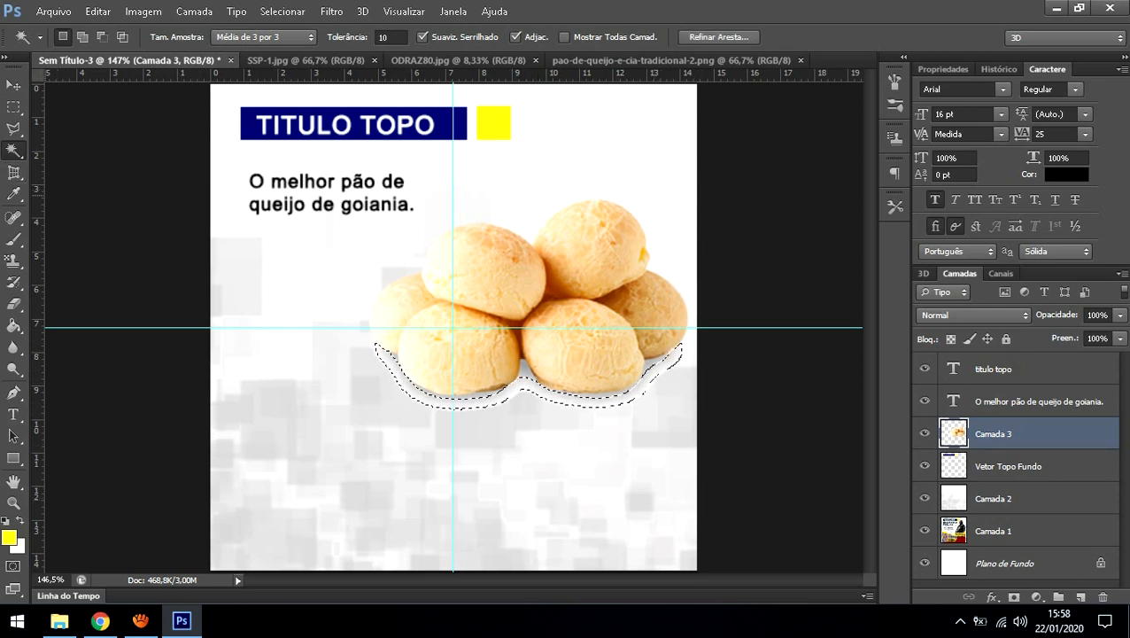
pyautogui.press('m')
pyautogui.hotkey('ctrl', 'd')
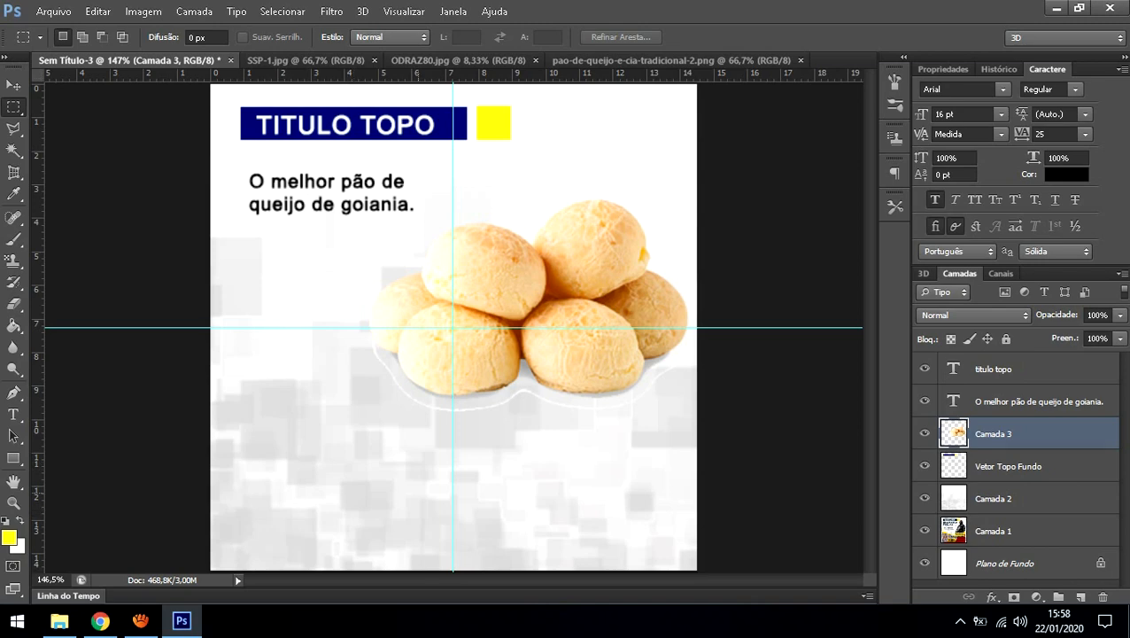
pyautogui.press('z')
pyautogui.click(401, 361)
pyautogui.click(401, 361)
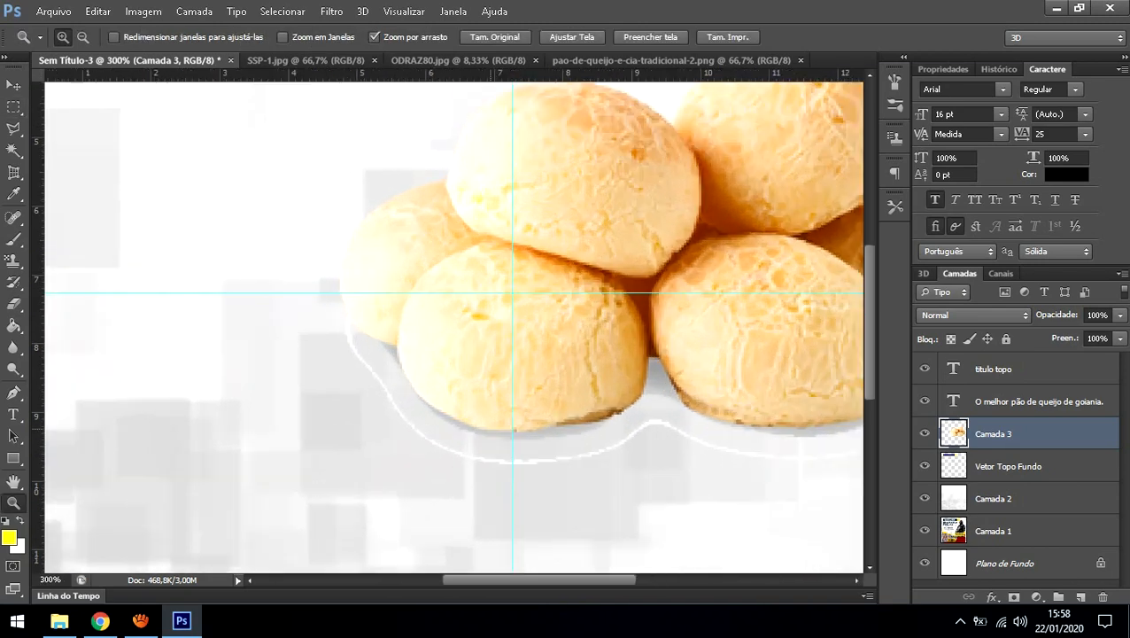
pyautogui.click(494, 425)
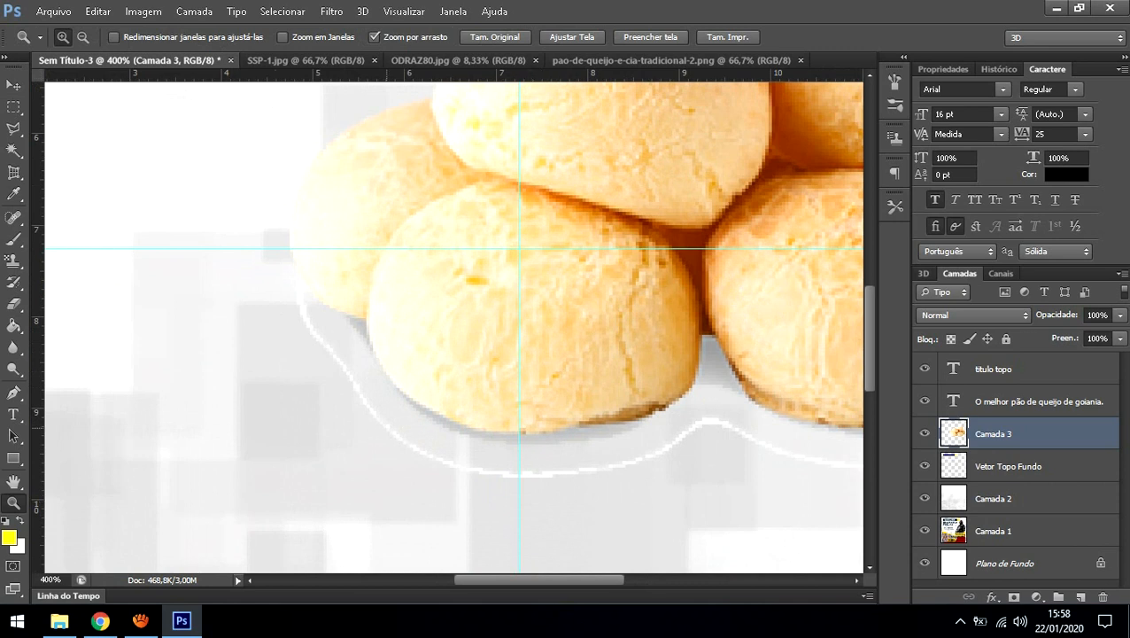
# Step: Outline the white plate rim under the breads with the Polygonal Lasso
pyautogui.click(13, 129)
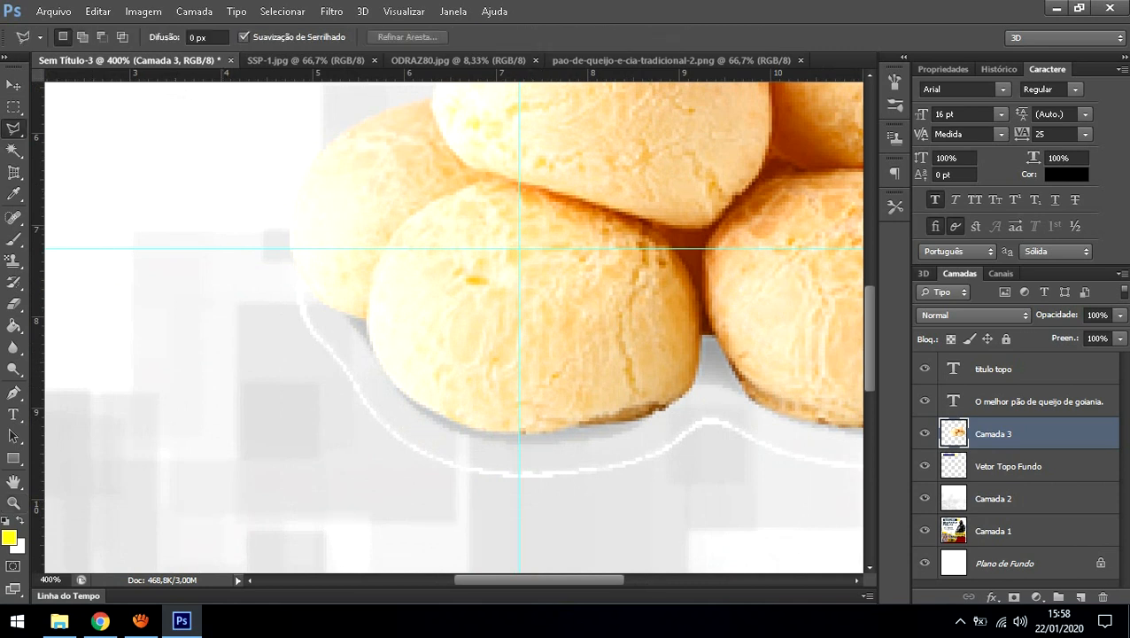
pyautogui.click(285, 327)
pyautogui.click(311, 307)
pyautogui.click(343, 342)
pyautogui.click(376, 391)
pyautogui.click(472, 452)
pyautogui.click(588, 463)
pyautogui.click(715, 404)
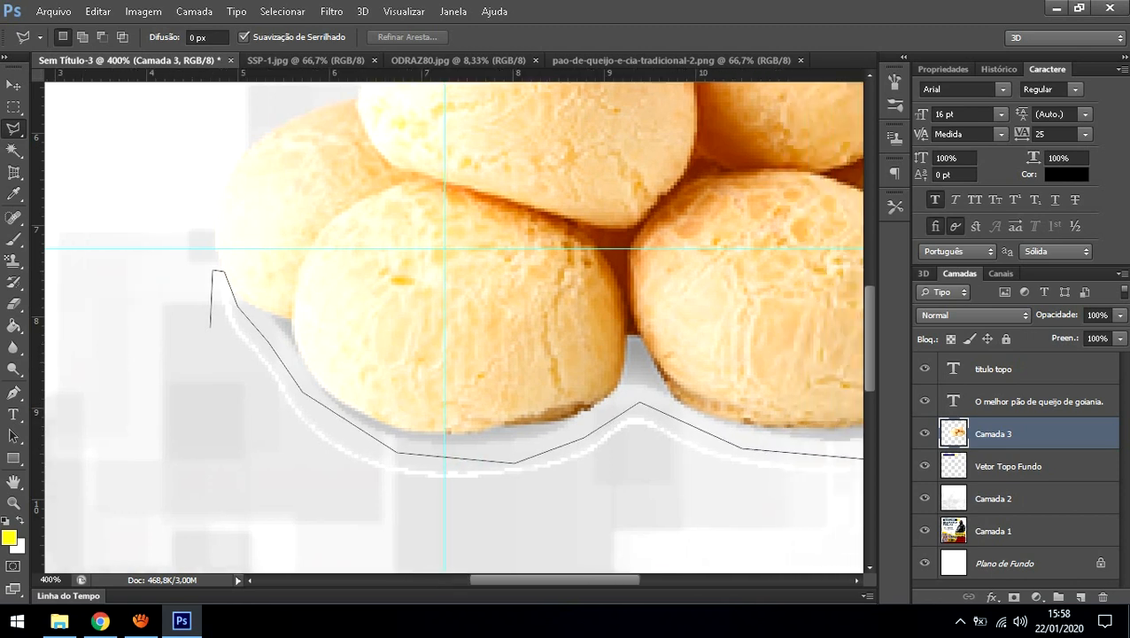
pyautogui.click(742, 447)
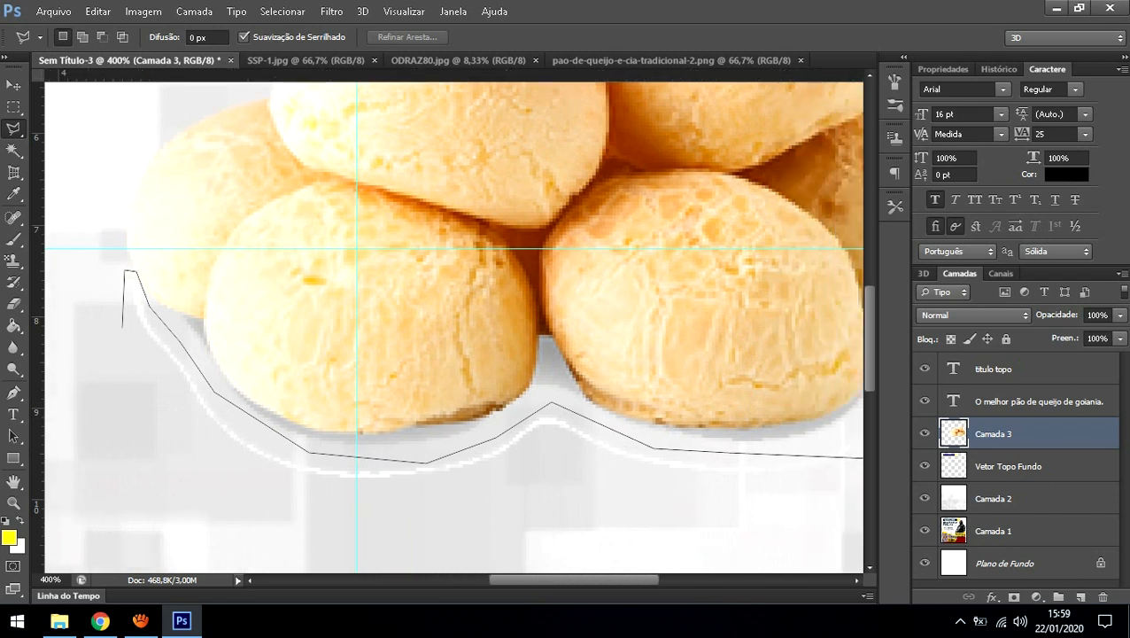
pyautogui.click(771, 448)
pyautogui.click(822, 407)
pyautogui.click(852, 365)
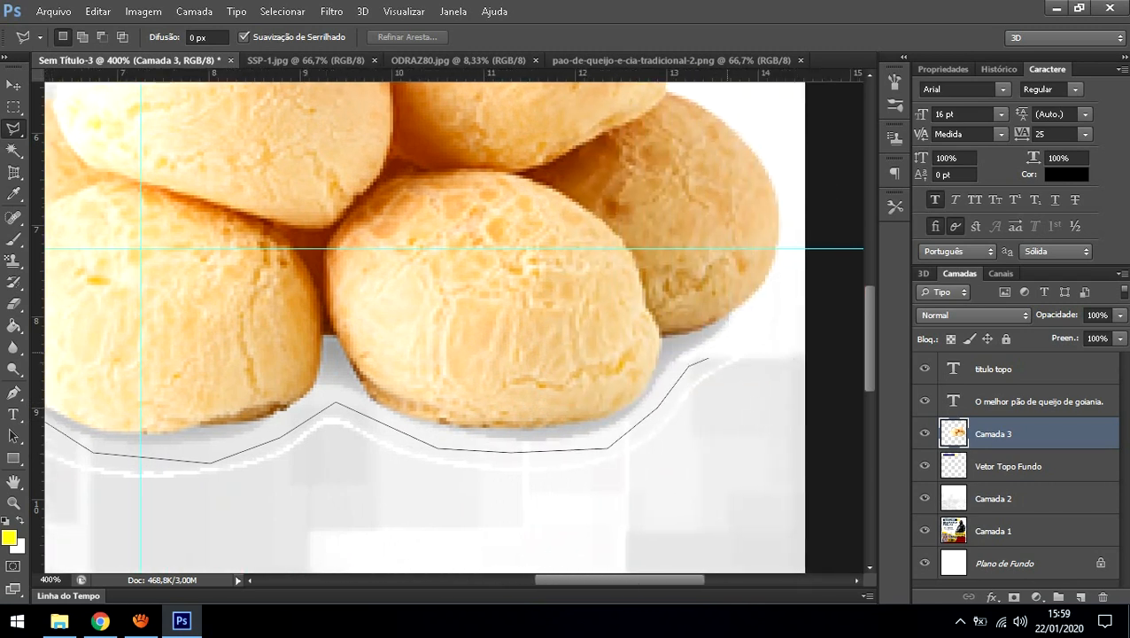
pyautogui.click(744, 335)
pyautogui.click(787, 278)
pyautogui.click(855, 344)
pyautogui.click(725, 542)
pyautogui.click(415, 546)
pyautogui.click(180, 539)
pyautogui.click(91, 551)
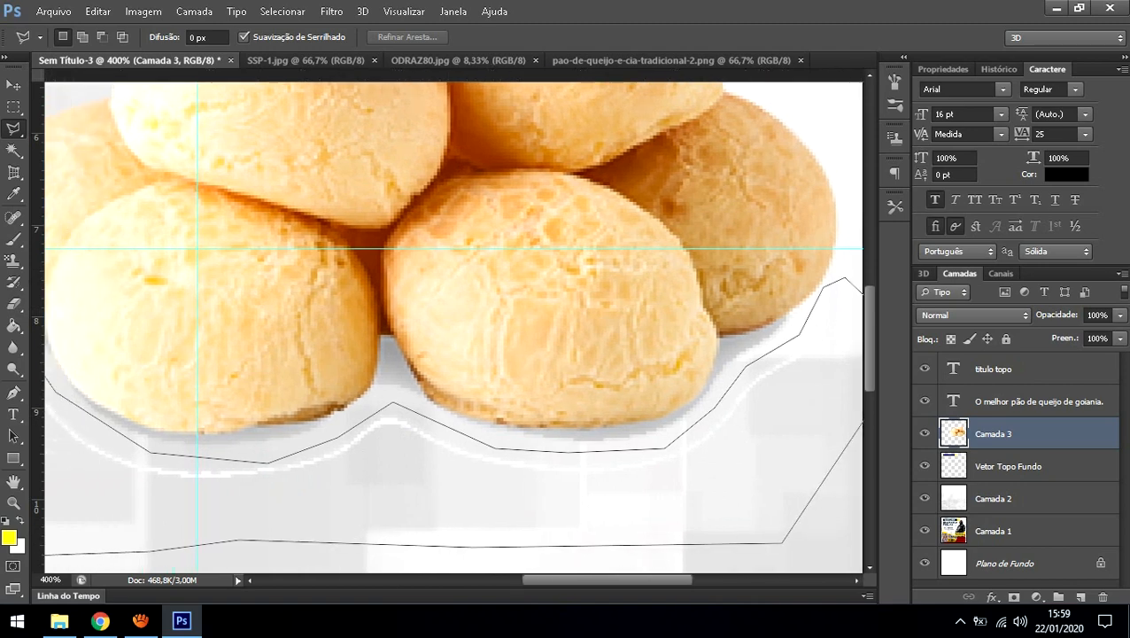
pyautogui.click(89, 425)
pyautogui.click(72, 327)
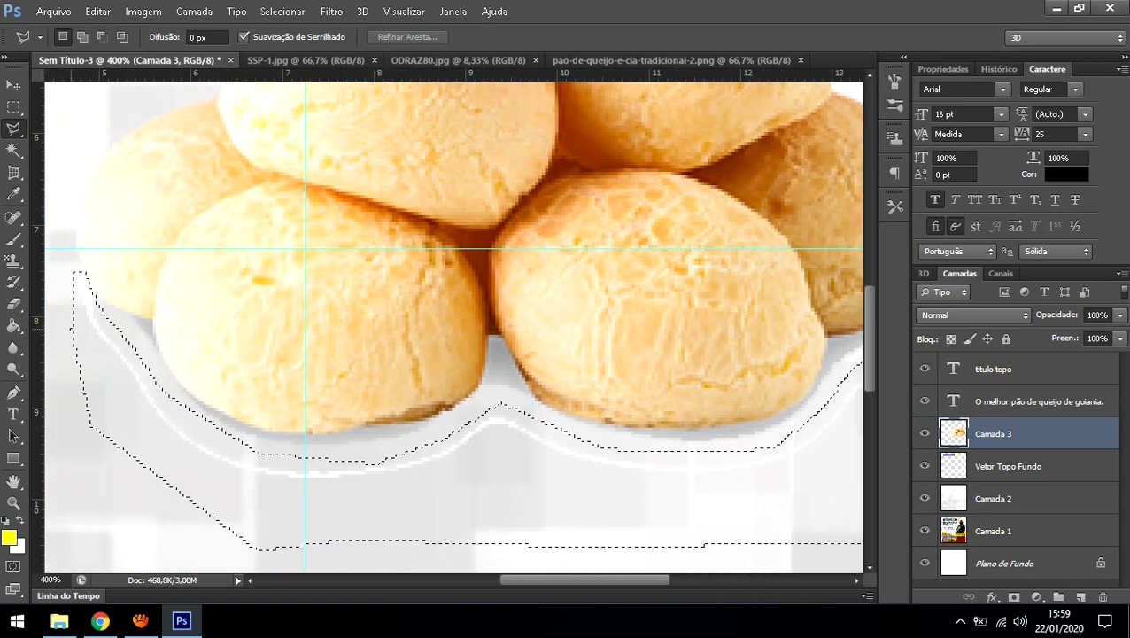
# Step: Delete the white rim, deselect, and fit the whole flyer on screen with Ajustar à Tela
pyautogui.press('Delete')
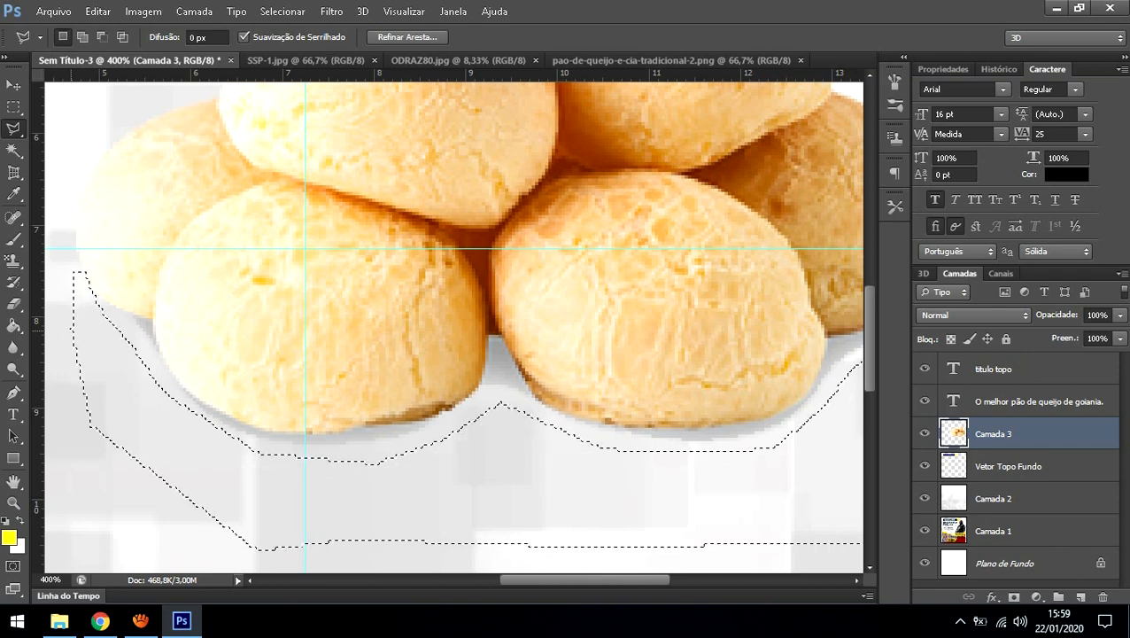
pyautogui.press('m')
pyautogui.hotkey('ctrl', 'd')
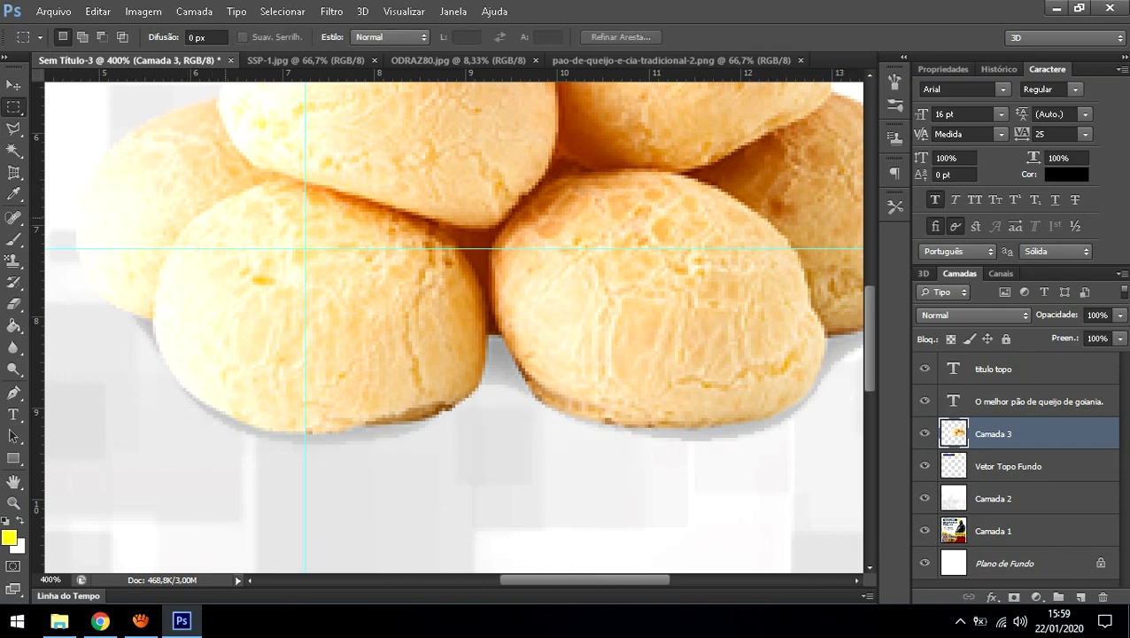
pyautogui.press('z')
pyautogui.rightClick(367, 187)
pyautogui.click(390, 199)
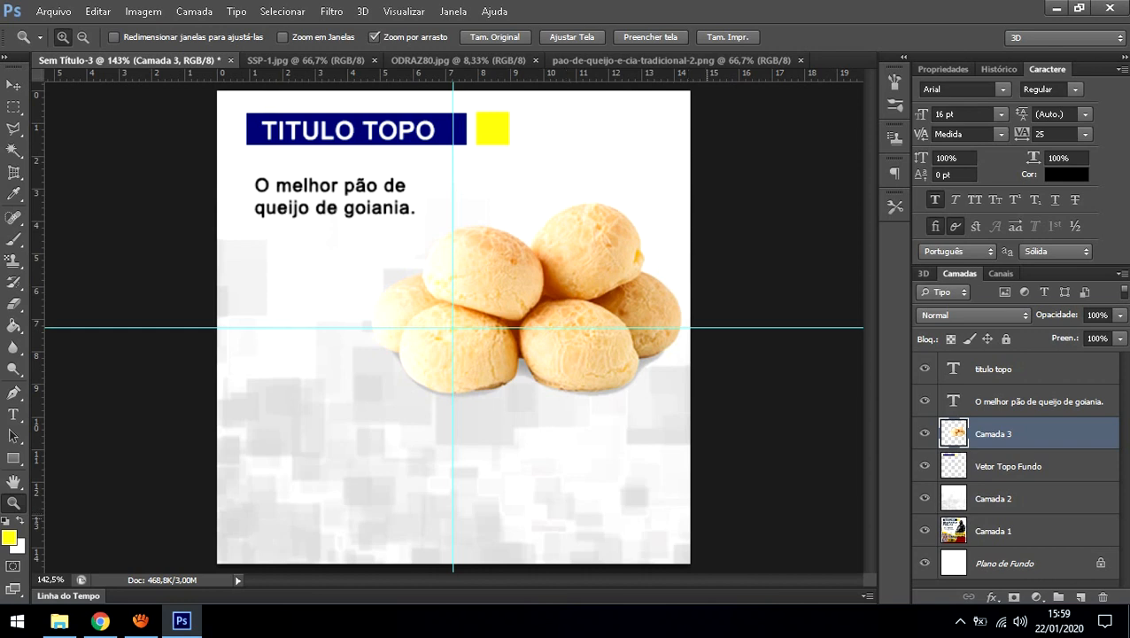
# Step: Rename the Camada 3 bread layer to 'Pao de queijo'
pyautogui.moveTo(181, 620)
pyautogui.click(1009, 466)
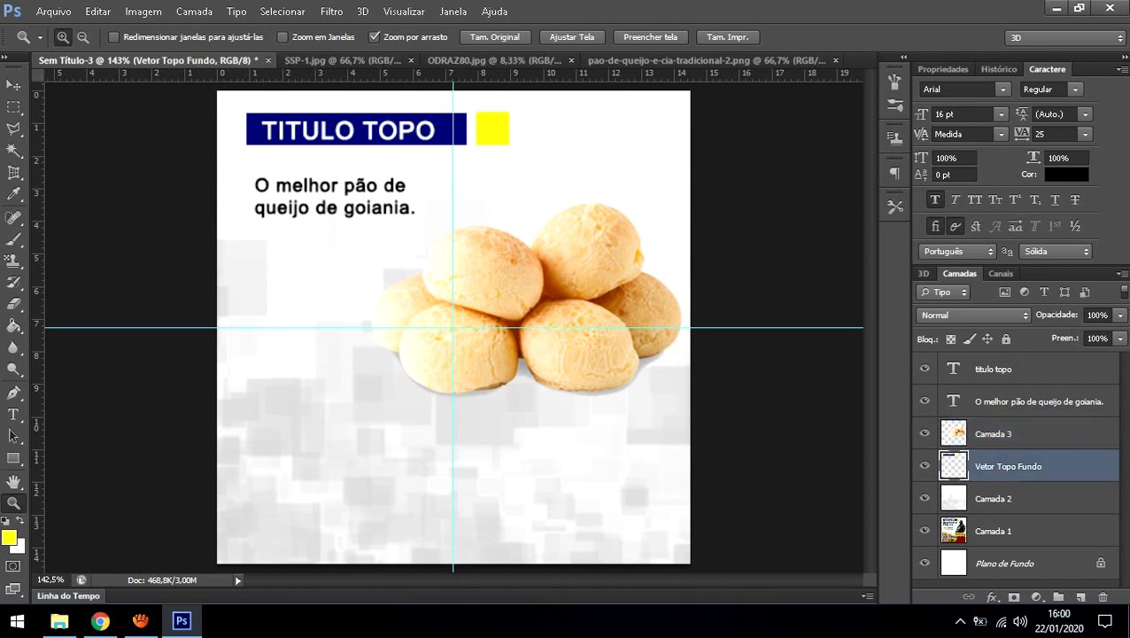
pyautogui.click(994, 434)
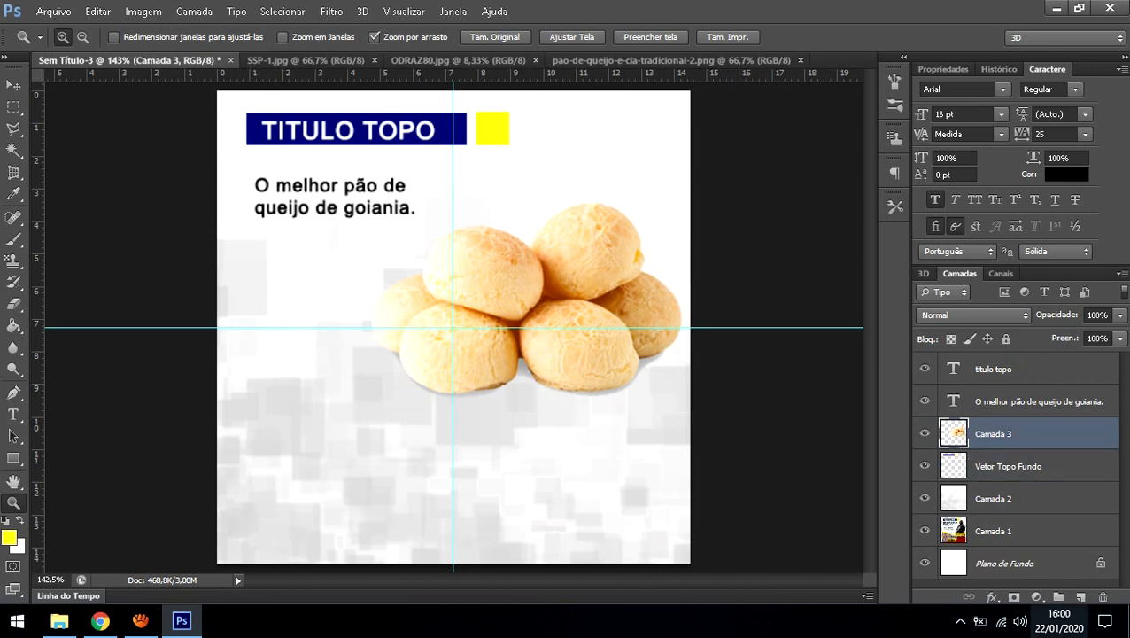
pyautogui.doubleClick(994, 435)
pyautogui.write('Pçao')
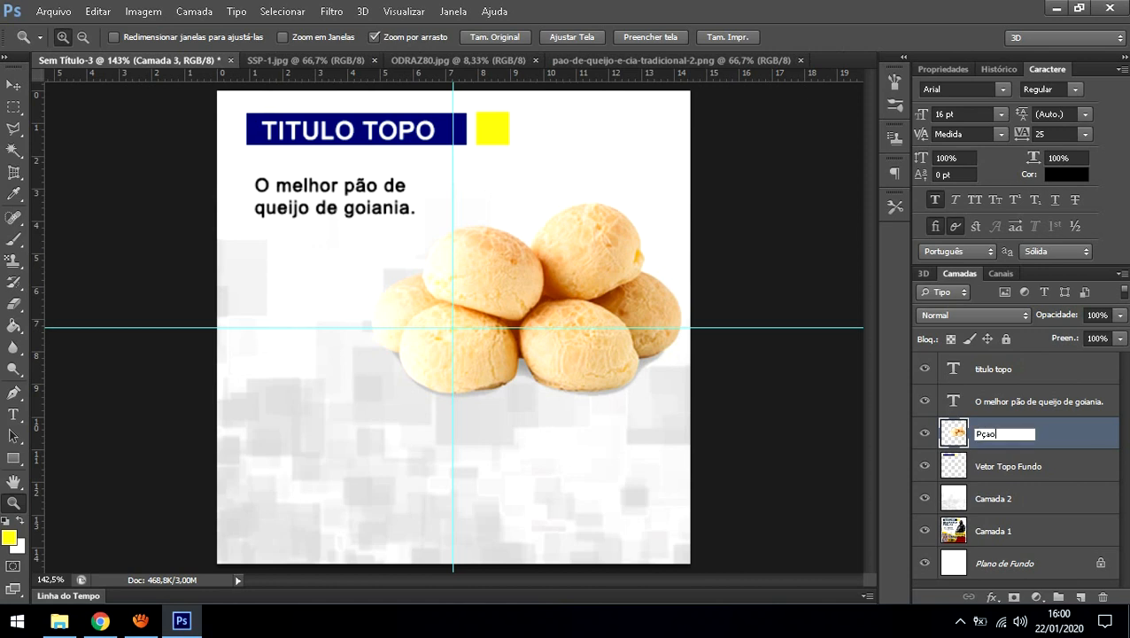
pyautogui.press('BackSpace')
pyautogui.press('BackSpace')
pyautogui.press('BackSpace')
pyautogui.write('ao de queijo')
pyautogui.press('Return')
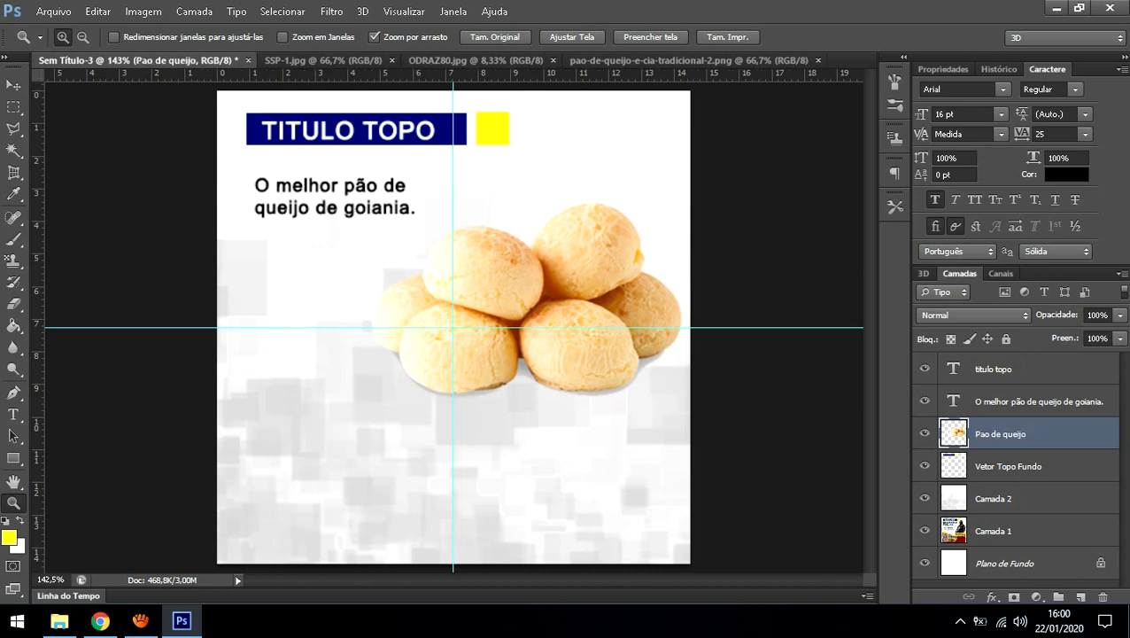
# Step: Rename the Camada 2 texture layer to 'Plano de Fundo', then reselect Pao de queijo
pyautogui.click(1001, 498)
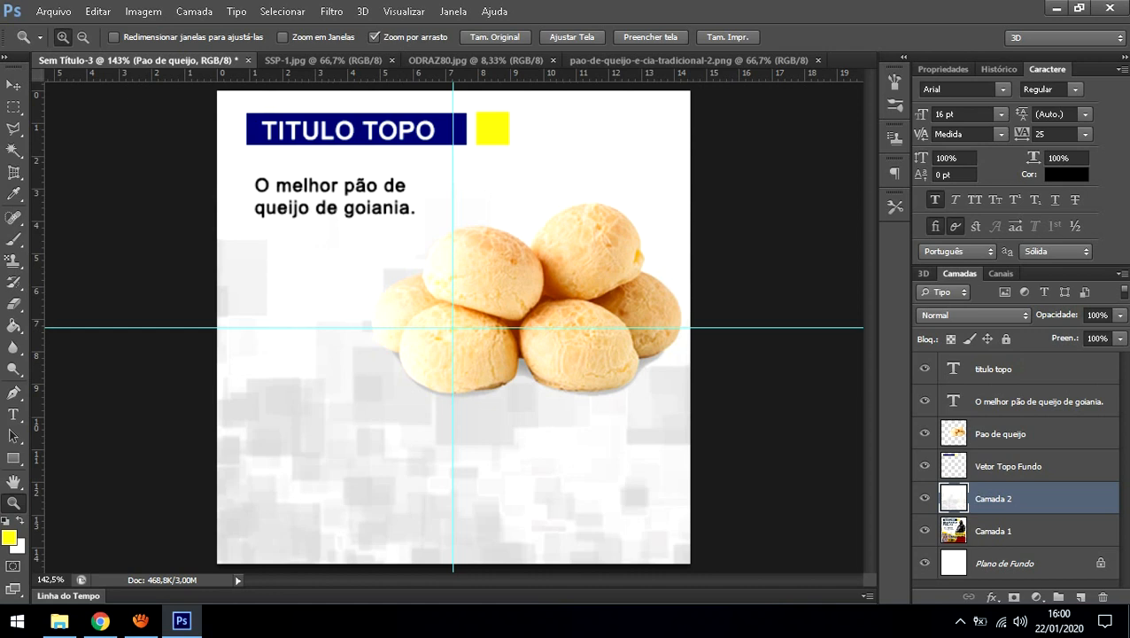
pyautogui.doubleClick(1054, 498)
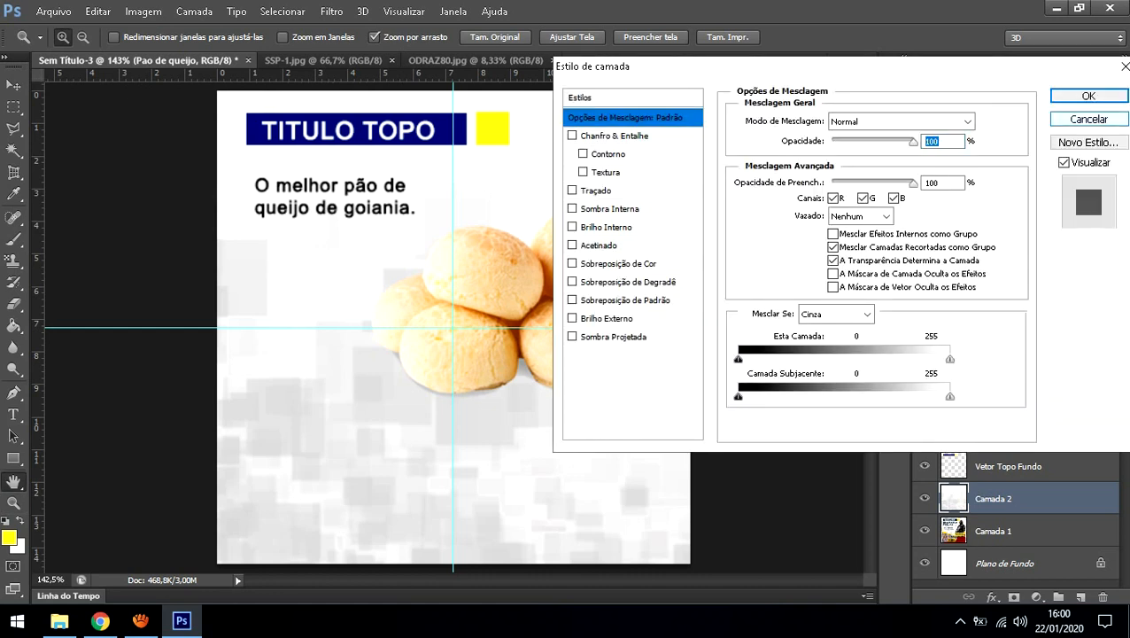
pyautogui.click(1088, 96)
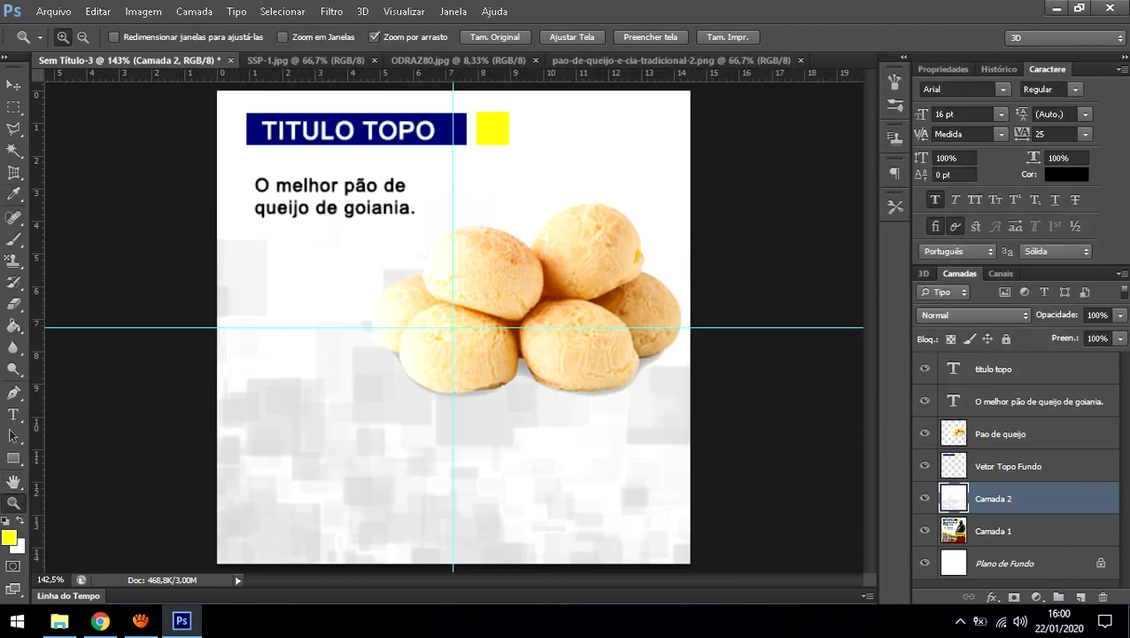
pyautogui.doubleClick(994, 497)
pyautogui.write('Plan d')
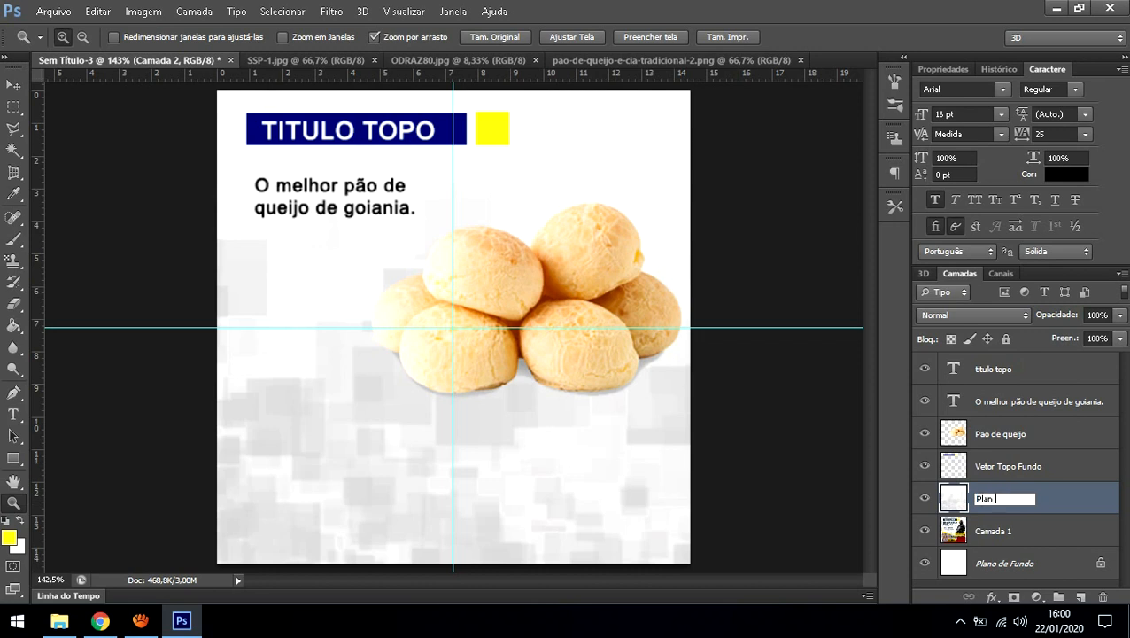
pyautogui.press('BackSpace')
pyautogui.press('BackSpace')
pyautogui.write('o de Fundo')
pyautogui.press('Return')
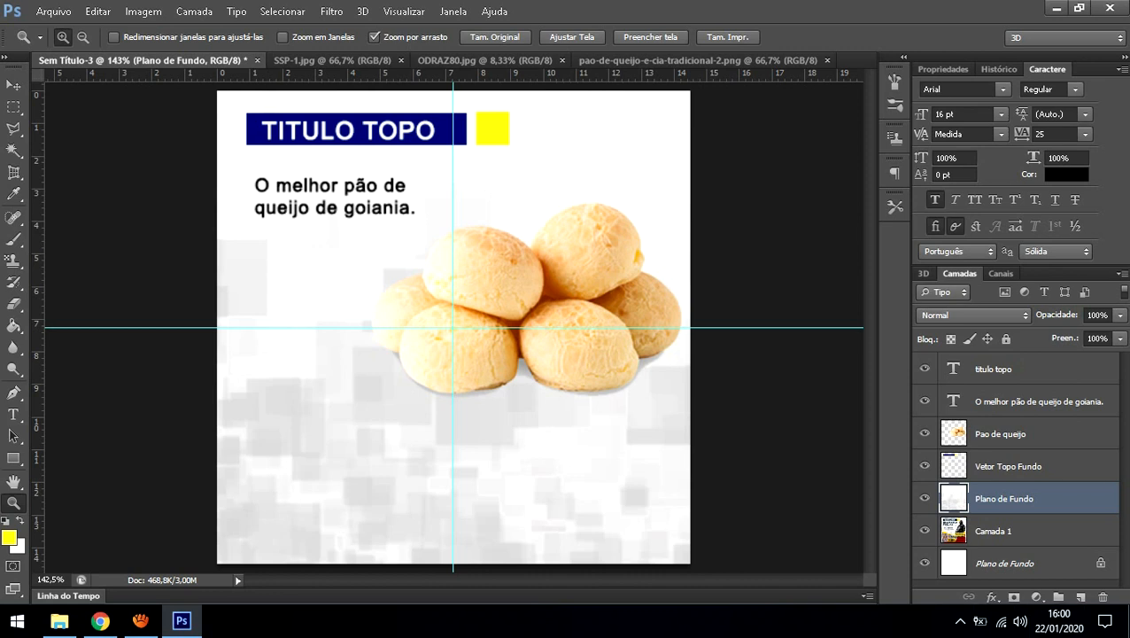
pyautogui.click(1010, 434)
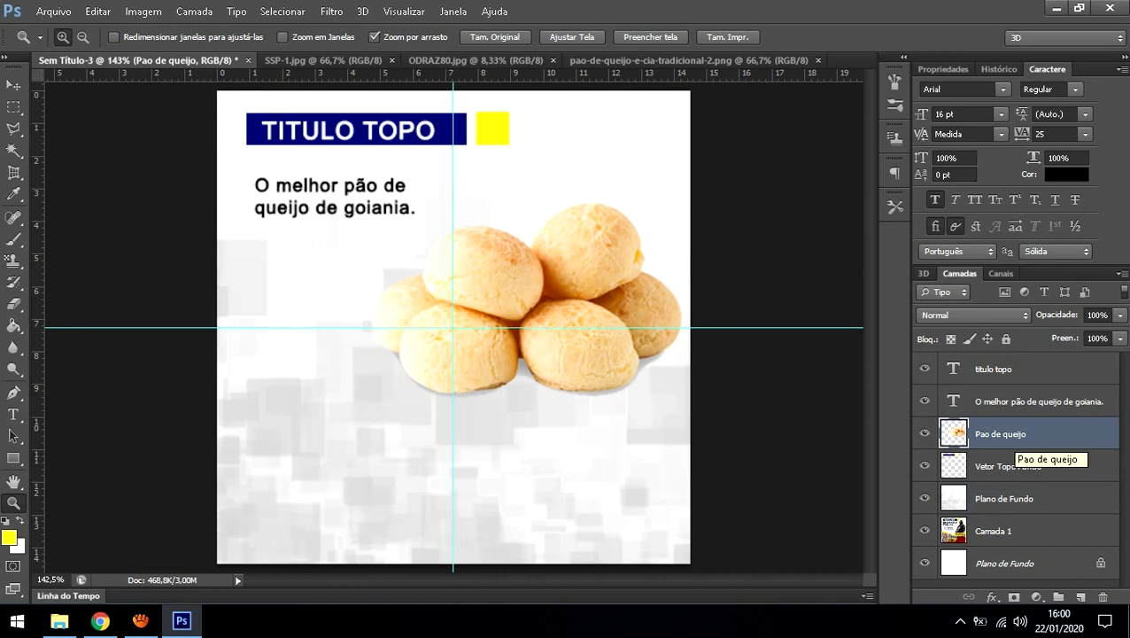
# Step: Open the blending options for the Pao de queijo layer, then close them unchanged
pyautogui.rightClick(1012, 443)
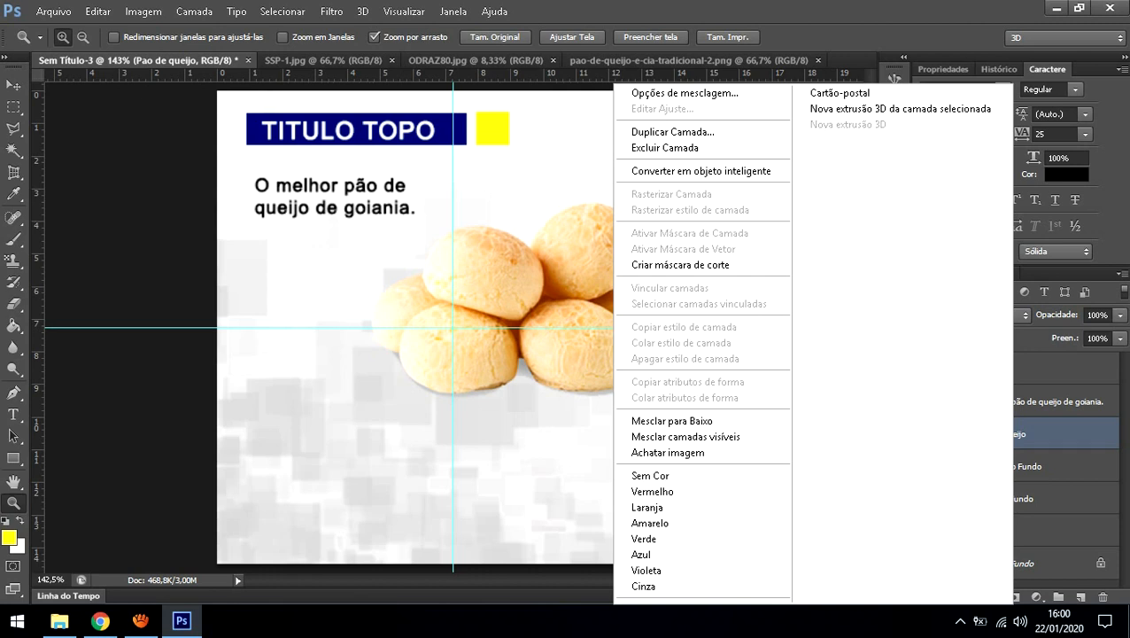
pyautogui.press('Escape')
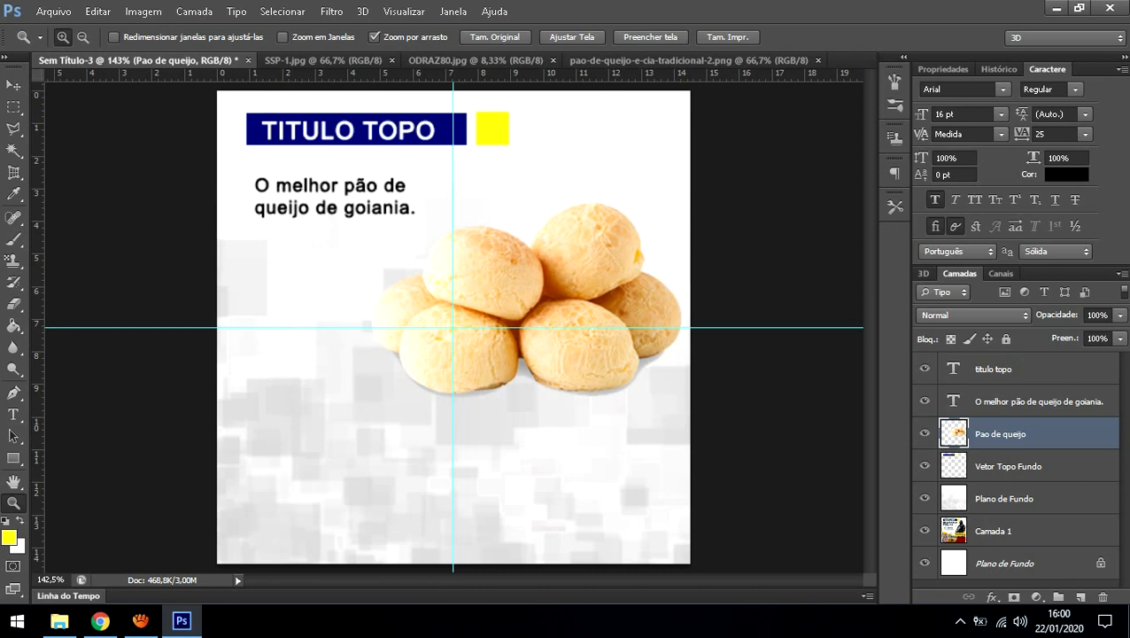
pyautogui.rightClick(1002, 435)
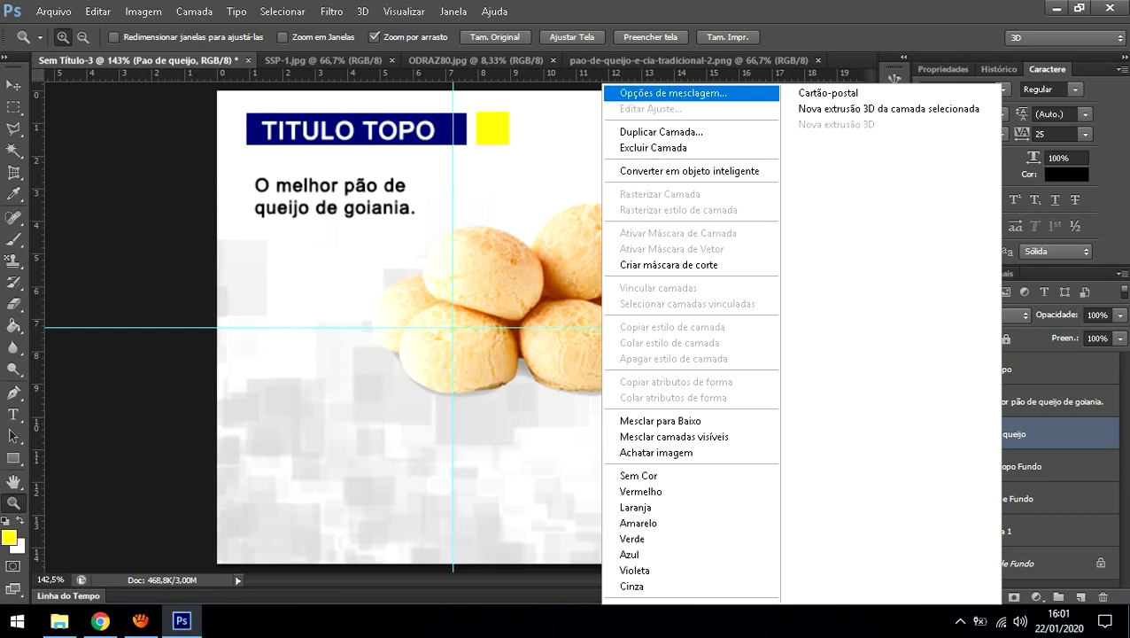
pyautogui.click(673, 93)
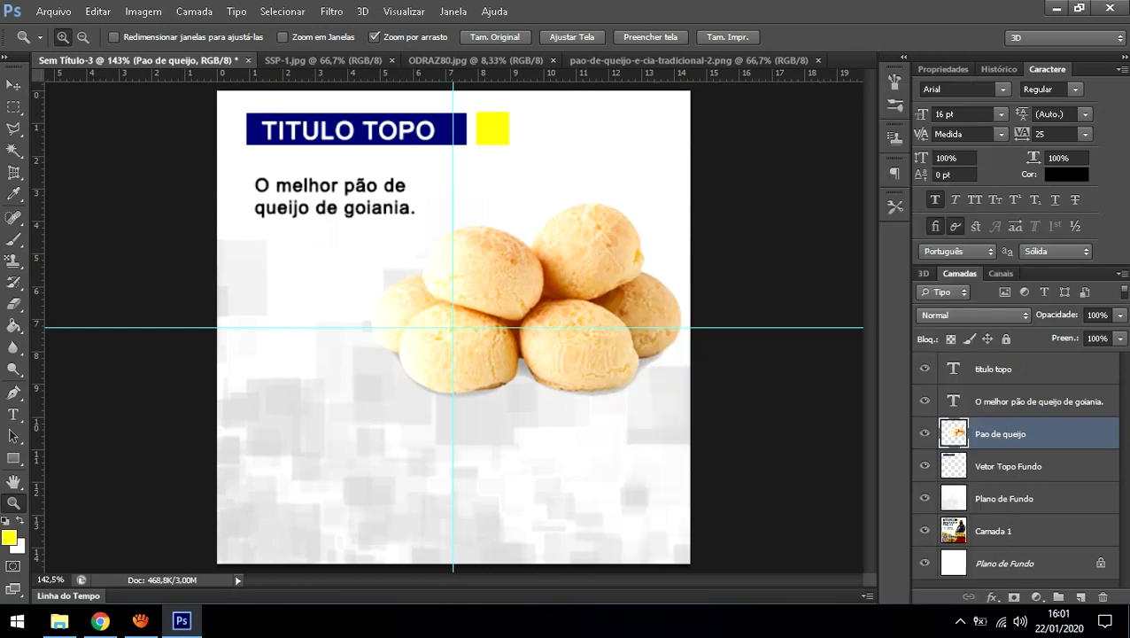
pyautogui.press('space')
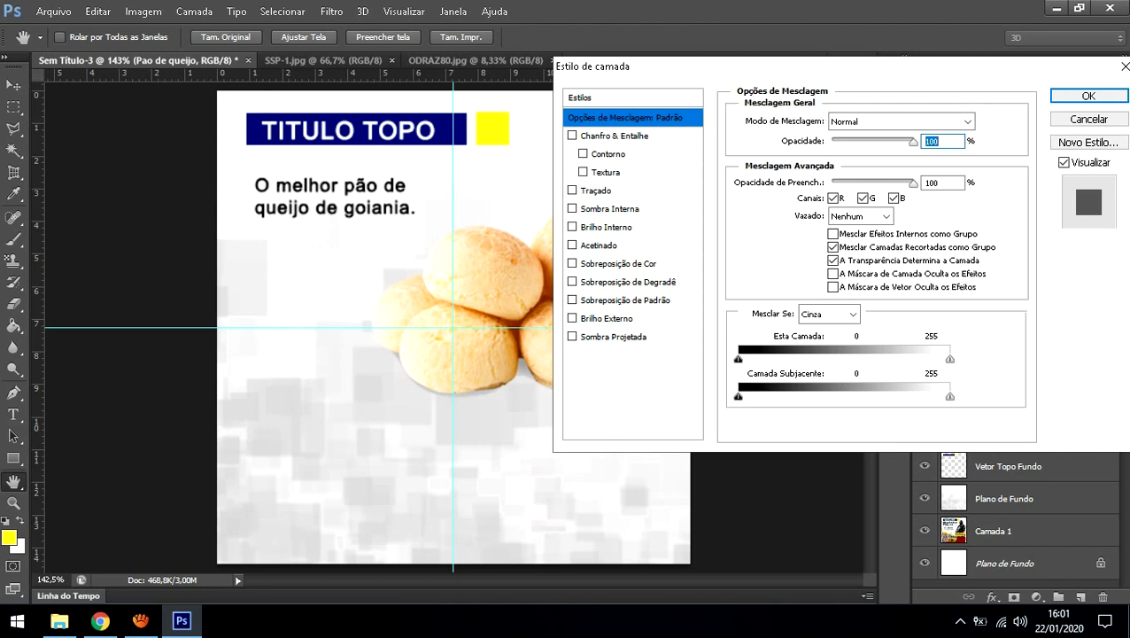
pyautogui.moveTo(780, 67); pyautogui.dragTo(749, 73)
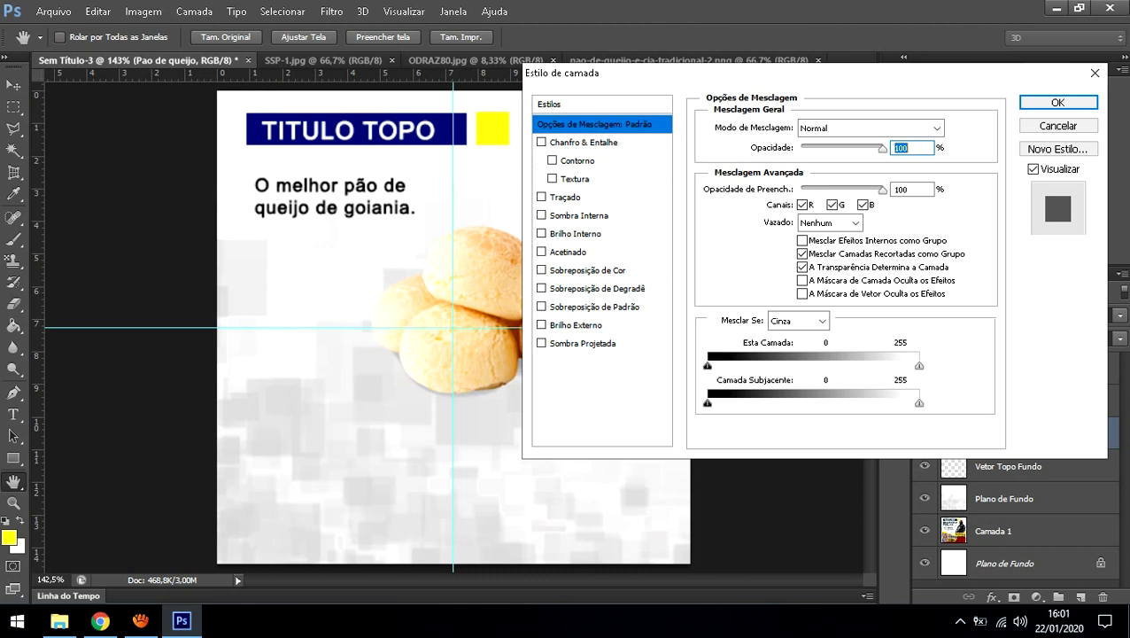
pyautogui.click(1095, 73)
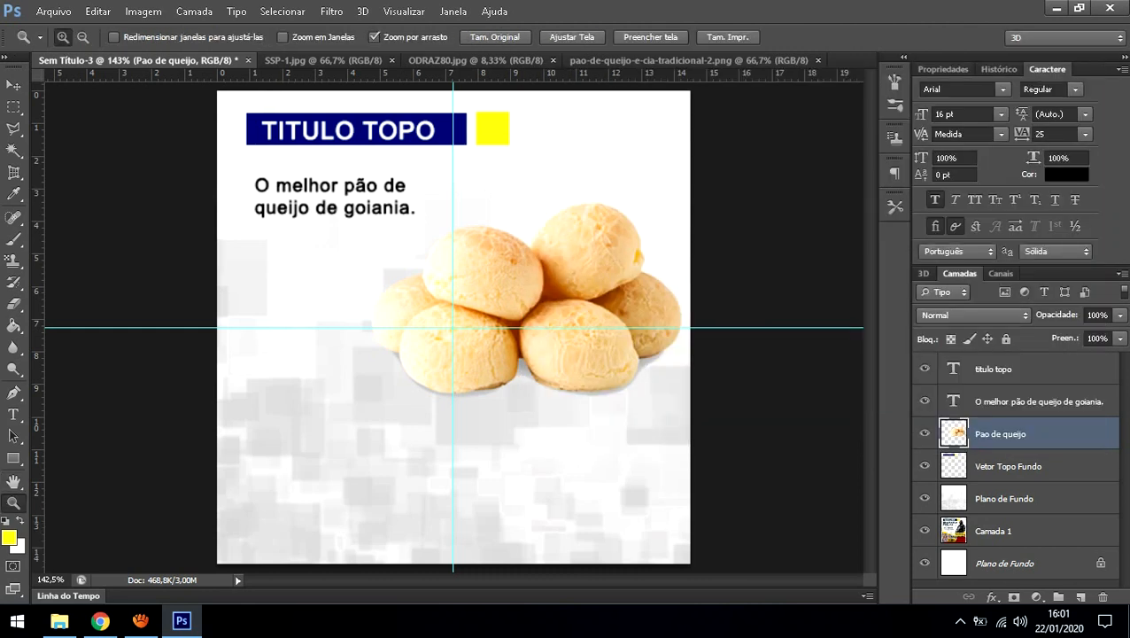
# Step: Reopen the Layer Style dialog for the Pao de queijo layer via Opções de mesclagem
pyautogui.click(995, 466)
pyautogui.click(989, 434)
pyautogui.rightClick(985, 434)
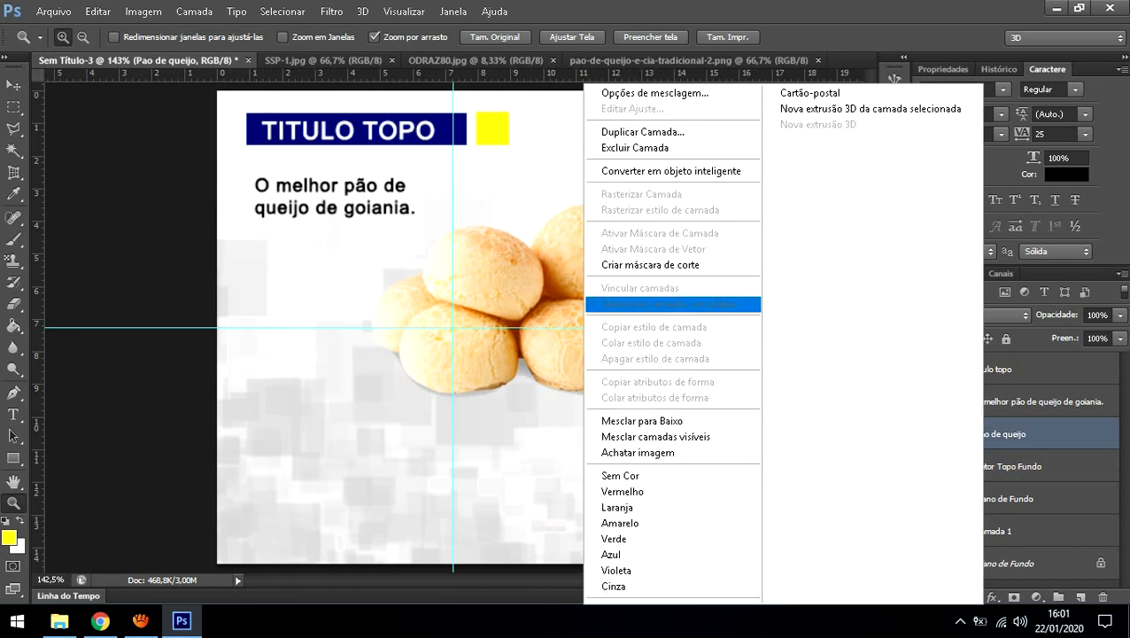
pyautogui.click(656, 93)
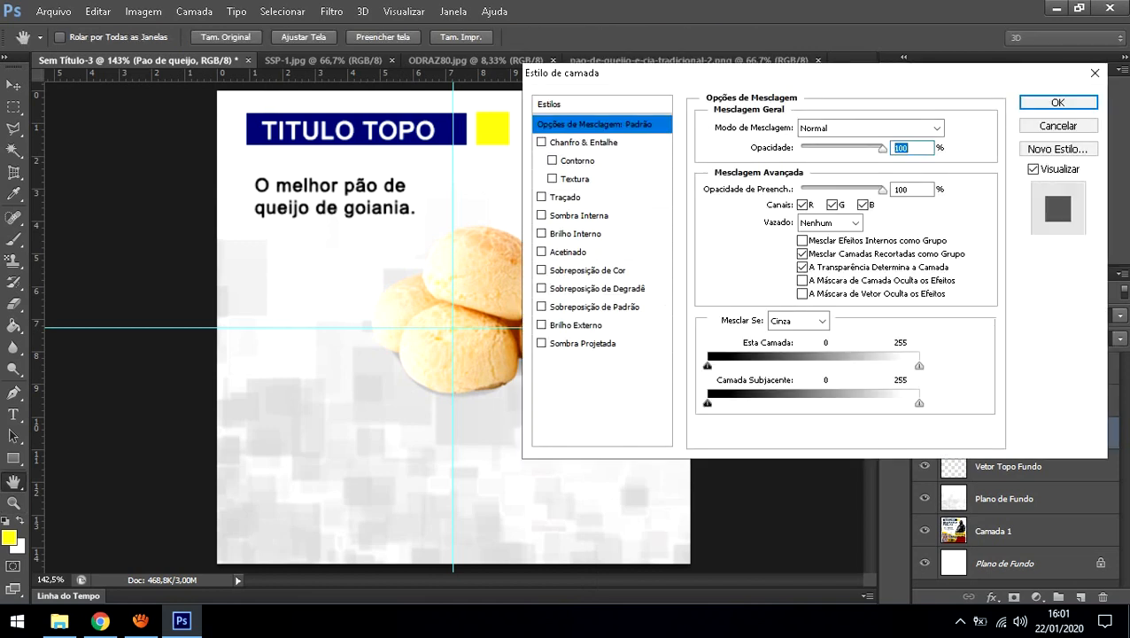
pyautogui.moveTo(660, 74); pyautogui.dragTo(674, 59)
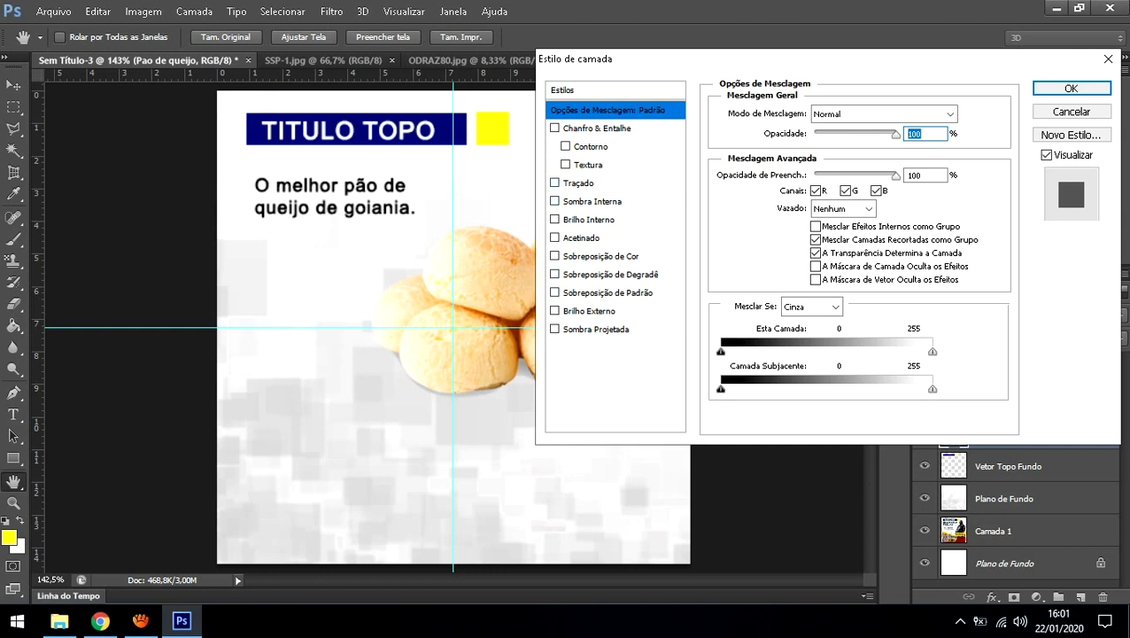
pyautogui.click(555, 182)
pyautogui.moveTo(620, 59); pyautogui.dragTo(754, 47)
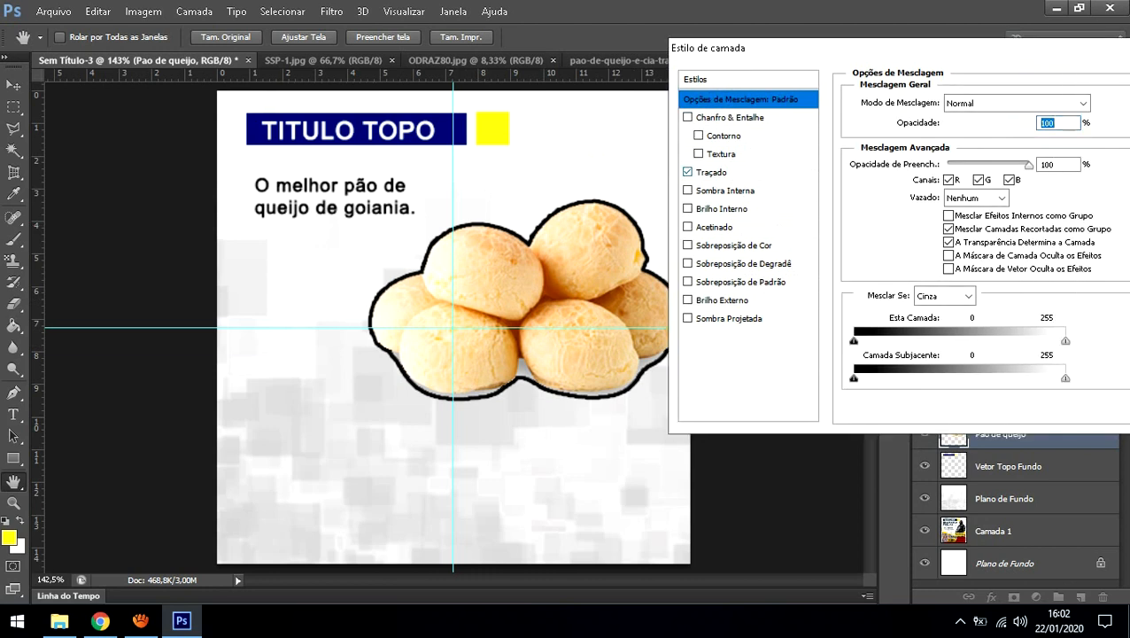
pyautogui.click(712, 172)
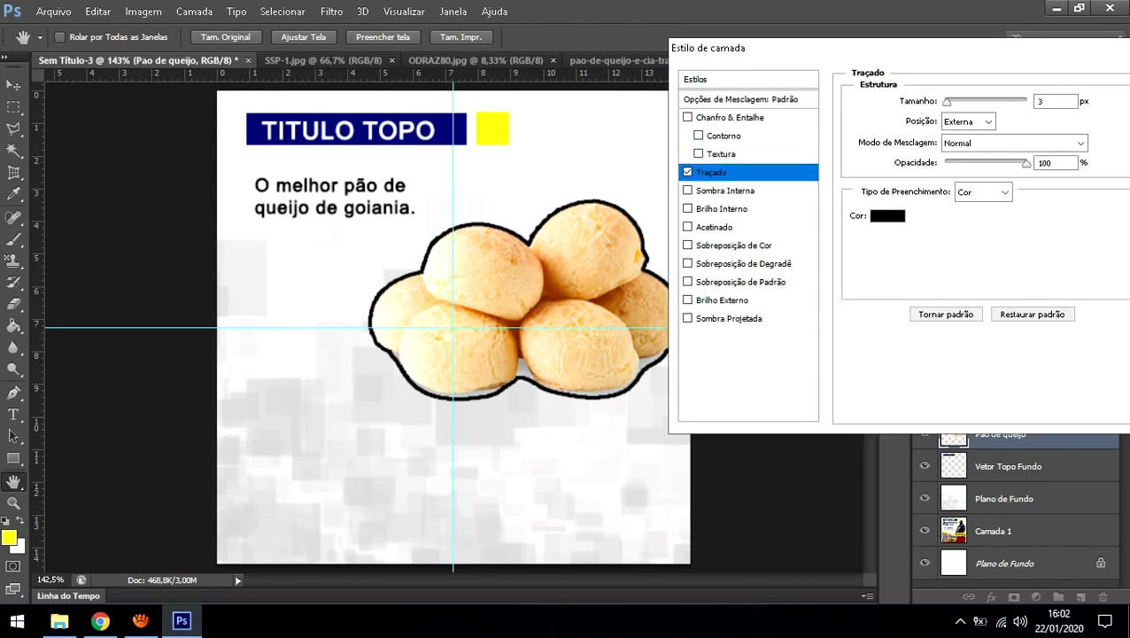
pyautogui.moveTo(947, 102)
pyautogui.mouseDown()
pyautogui.moveTo(975, 102)
pyautogui.moveTo(957, 102)
pyautogui.mouseUp()
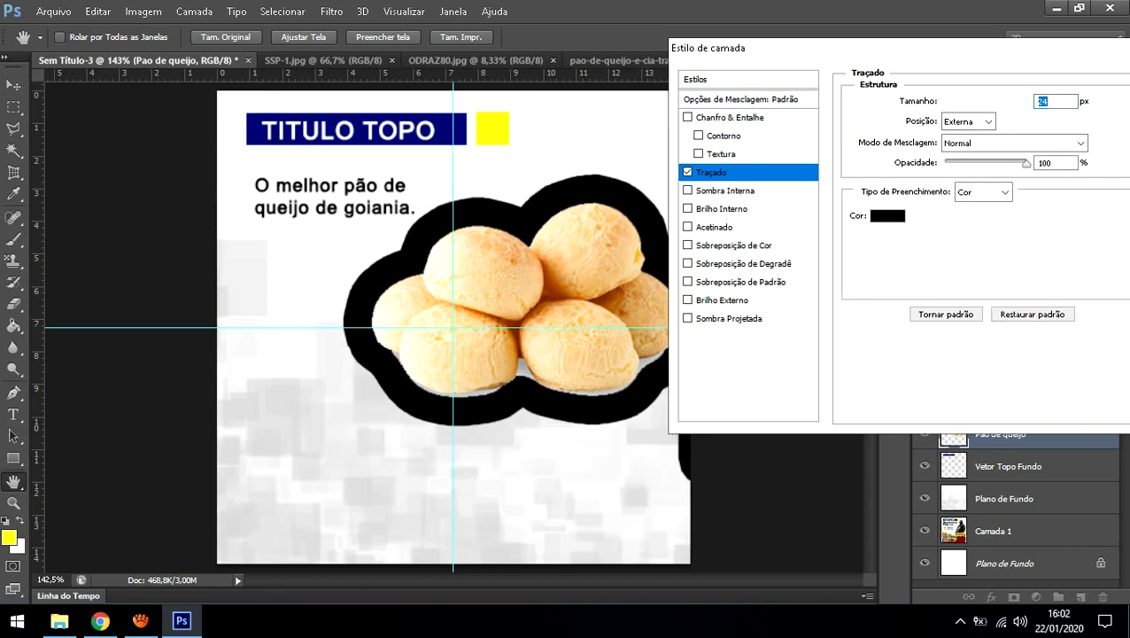
pyautogui.click(888, 215)
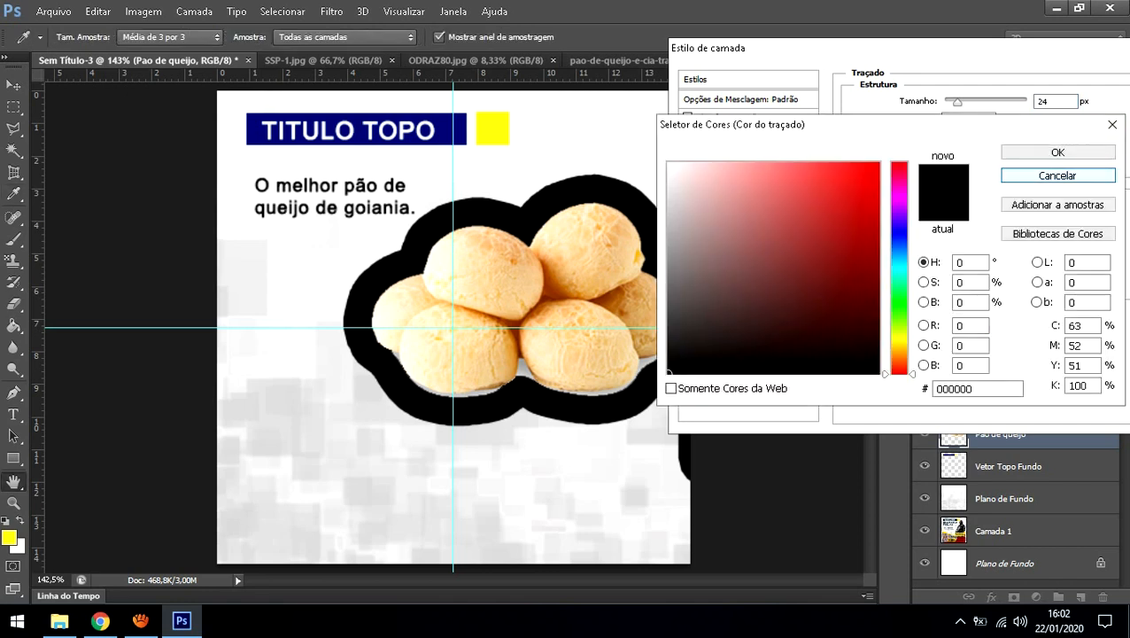
pyautogui.click(1058, 153)
pyautogui.click(967, 122)
pyautogui.click(958, 138)
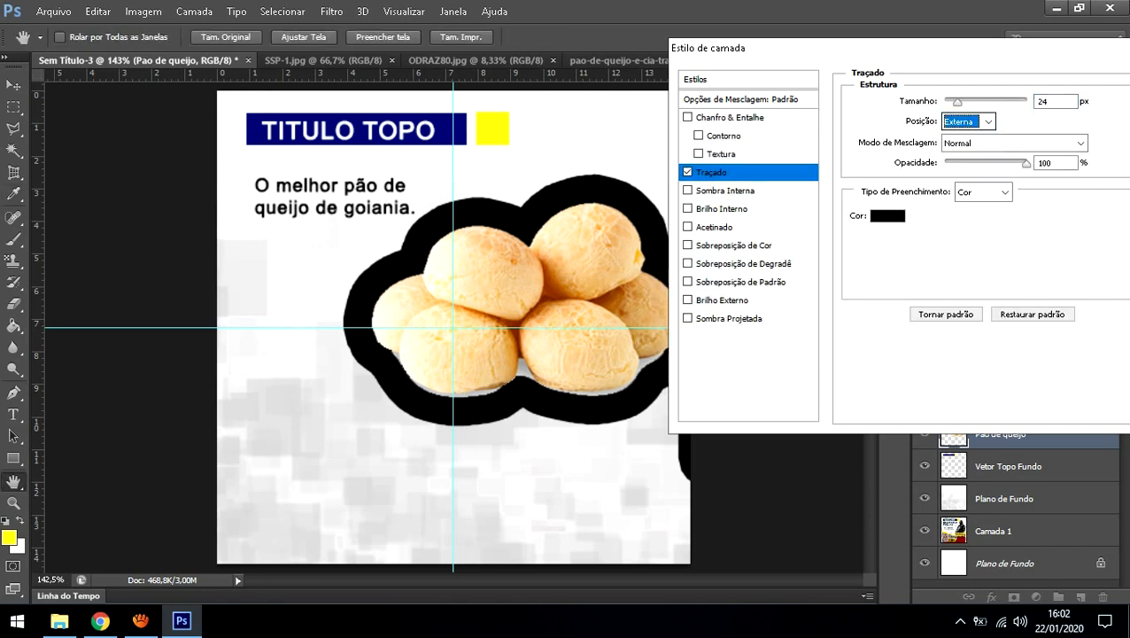
pyautogui.click(957, 103)
pyautogui.moveTo(1027, 164)
pyautogui.mouseDown()
pyautogui.moveTo(989, 164)
pyautogui.moveTo(1028, 164)
pyautogui.mouseUp()
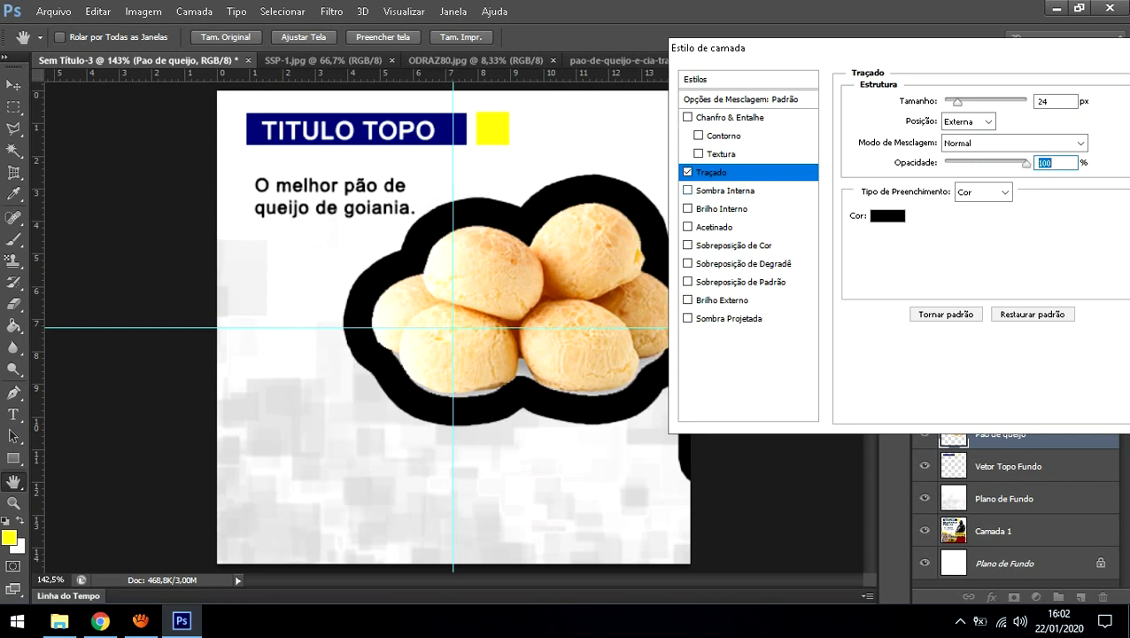
pyautogui.click(688, 172)
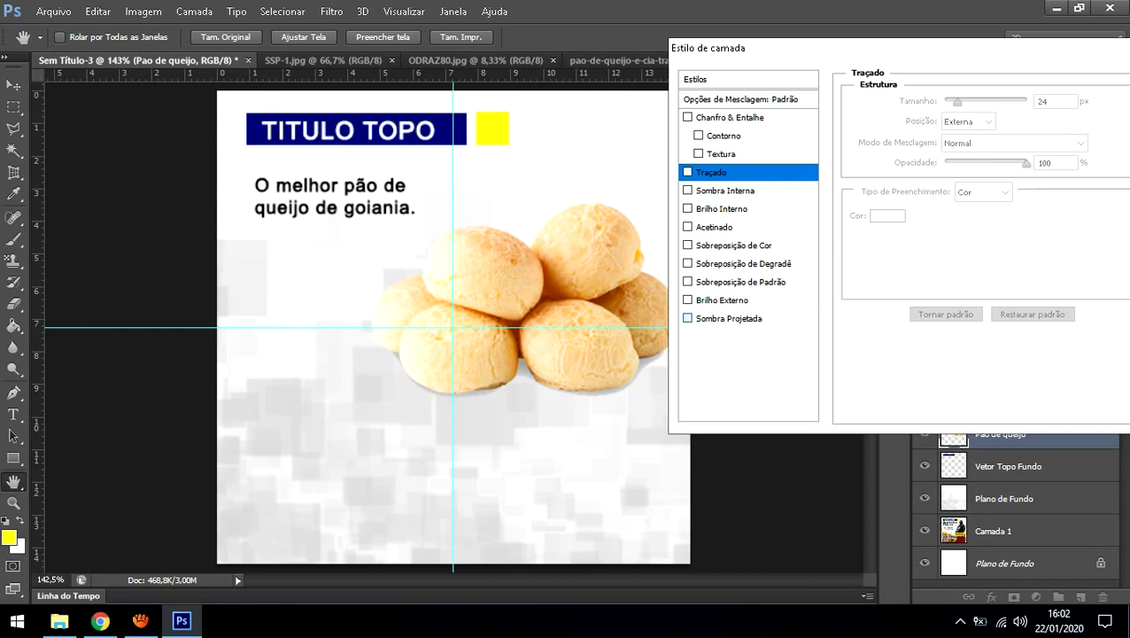
# Step: Add a drop shadow to the Pao de queijo layer and adjust its angle
pyautogui.click(687, 318)
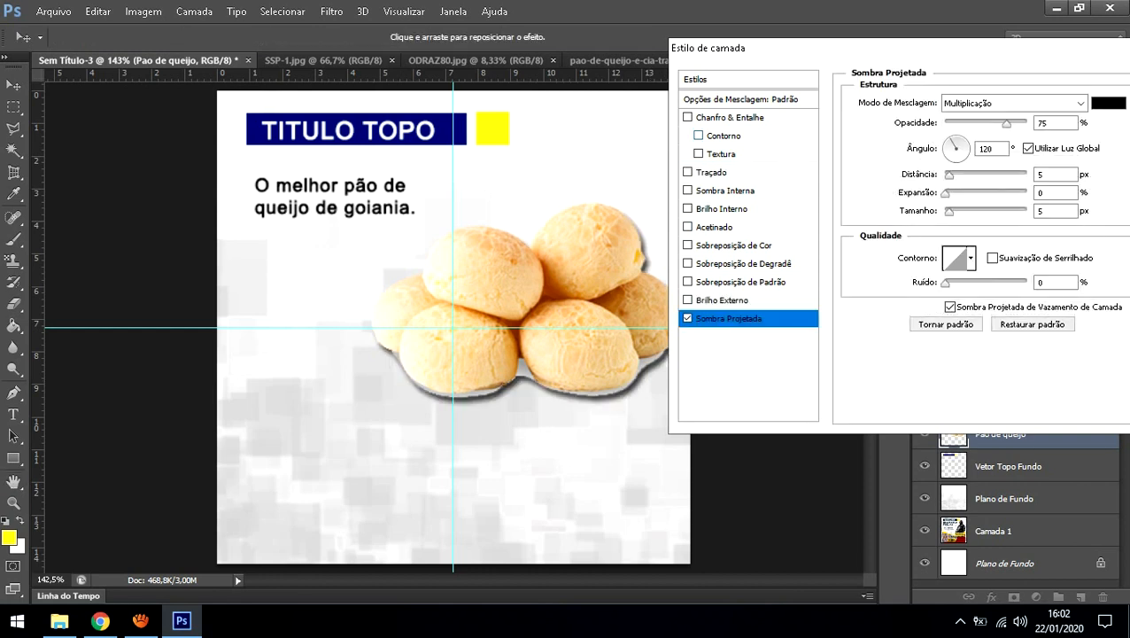
pyautogui.moveTo(780, 47); pyautogui.dragTo(1011, 137)
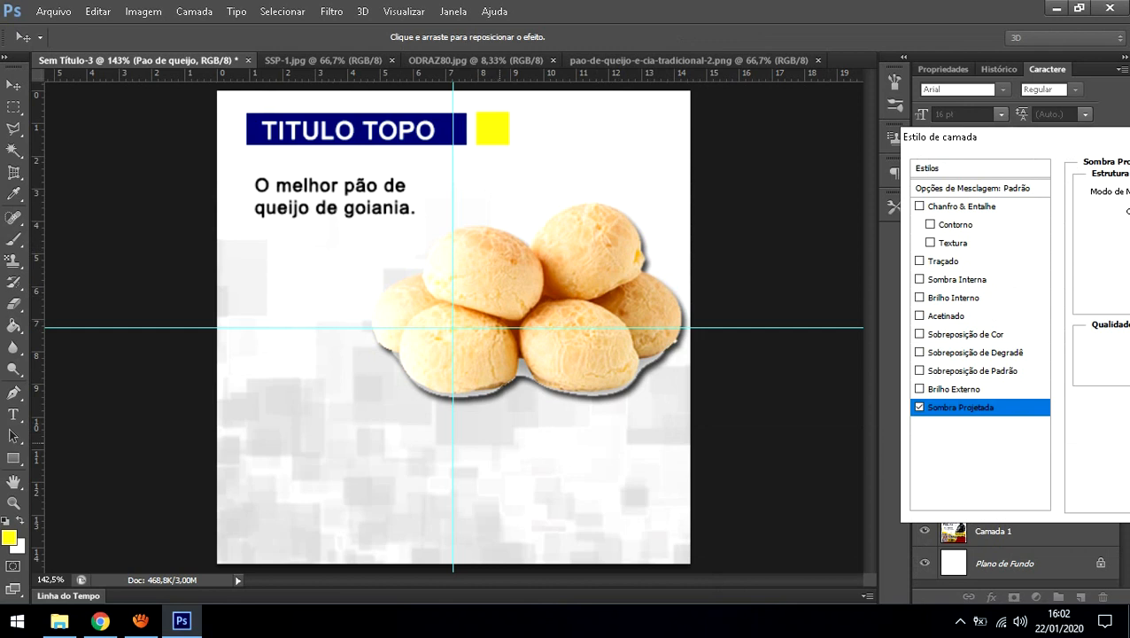
pyautogui.moveTo(1012, 137); pyautogui.dragTo(751, 16)
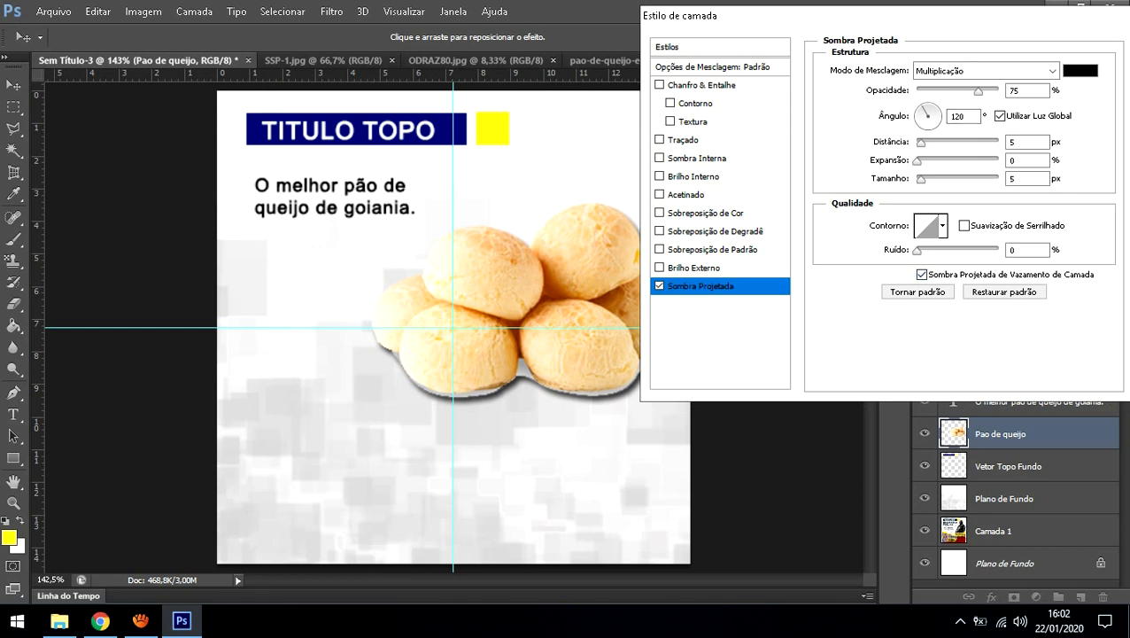
pyautogui.click(979, 91)
pyautogui.moveTo(924, 109); pyautogui.dragTo(917, 115)
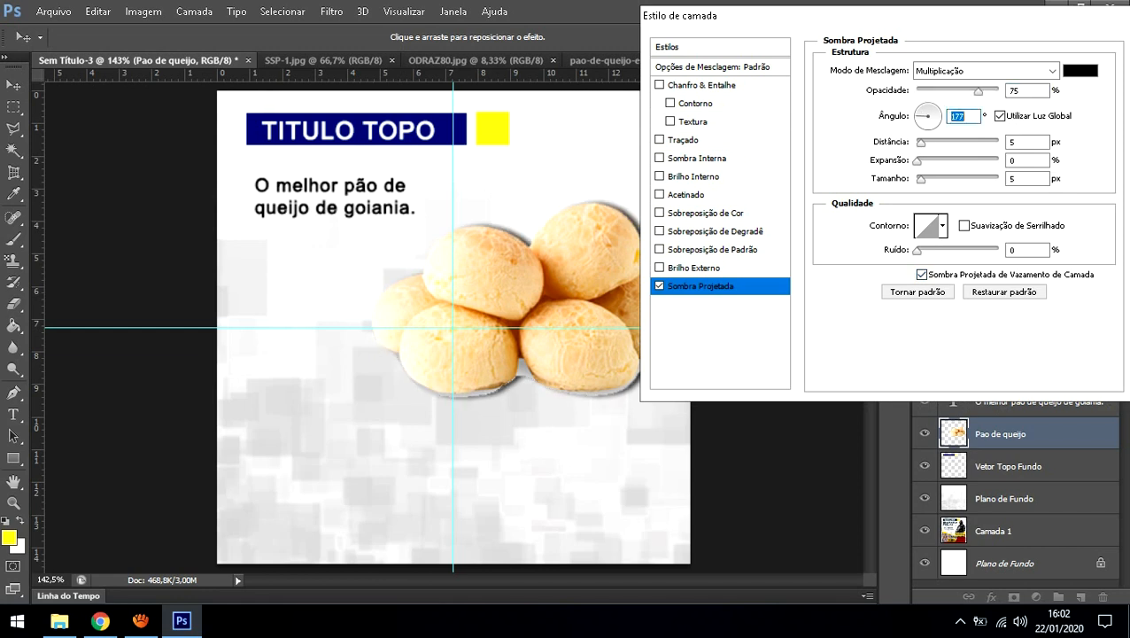
pyautogui.moveTo(769, 16); pyautogui.dragTo(806, 17)
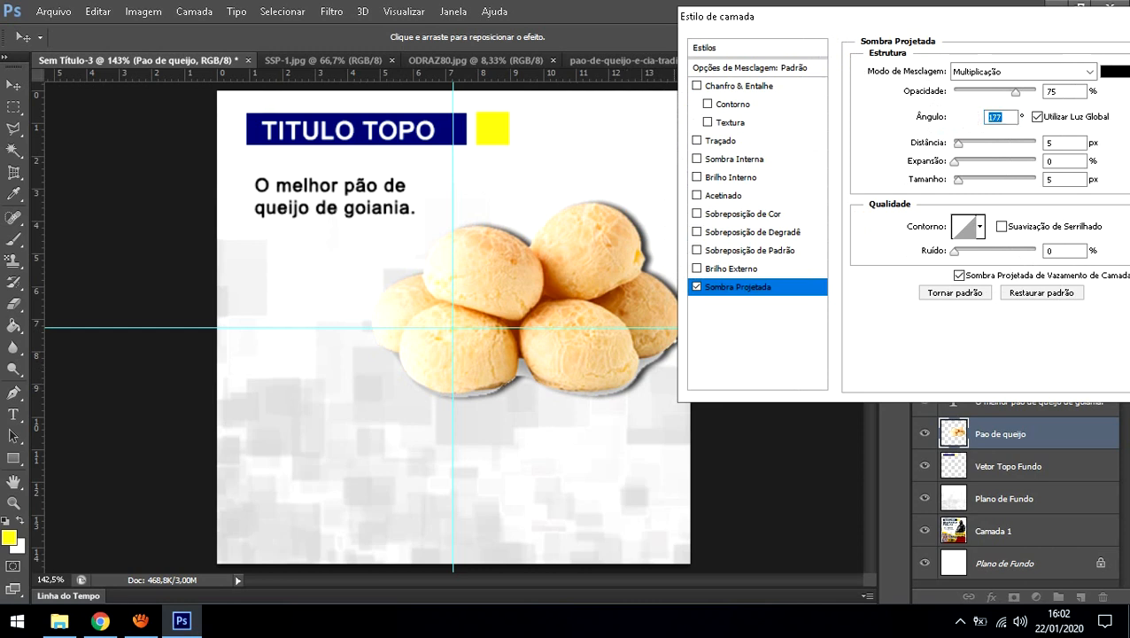
pyautogui.click(960, 126)
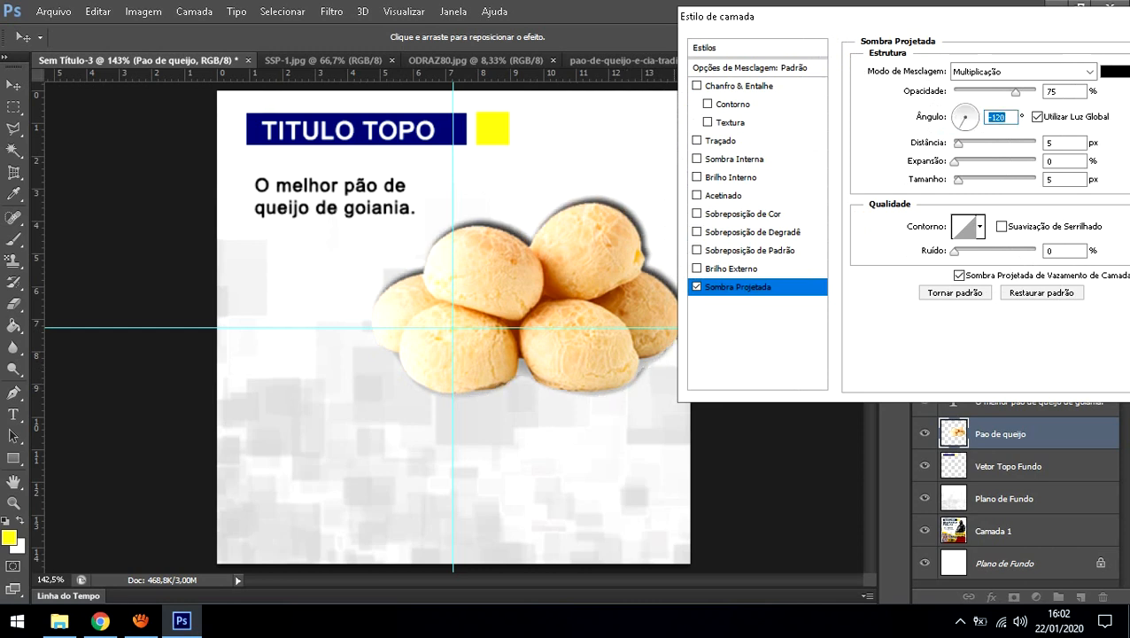
pyautogui.click(973, 124)
pyautogui.write('0')
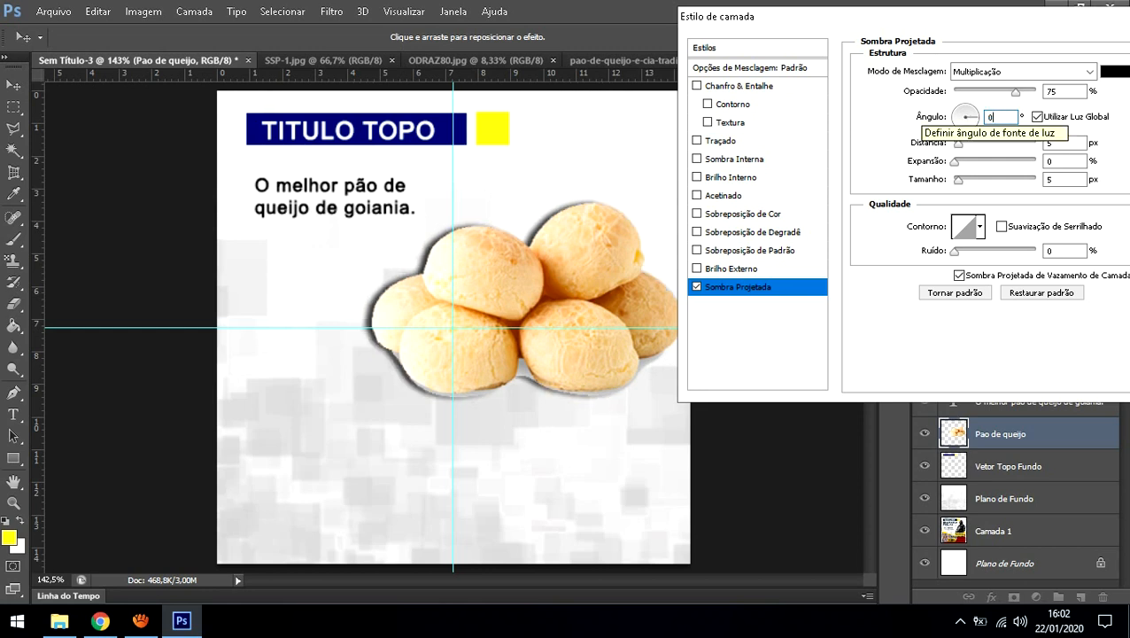
# Step: Set the shadow to distance 0, spread 21, size 13 px and 42% opacity, and apply it
pyautogui.moveTo(959, 143)
pyautogui.mouseDown()
pyautogui.moveTo(1006, 143)
pyautogui.moveTo(956, 144)
pyautogui.mouseUp()
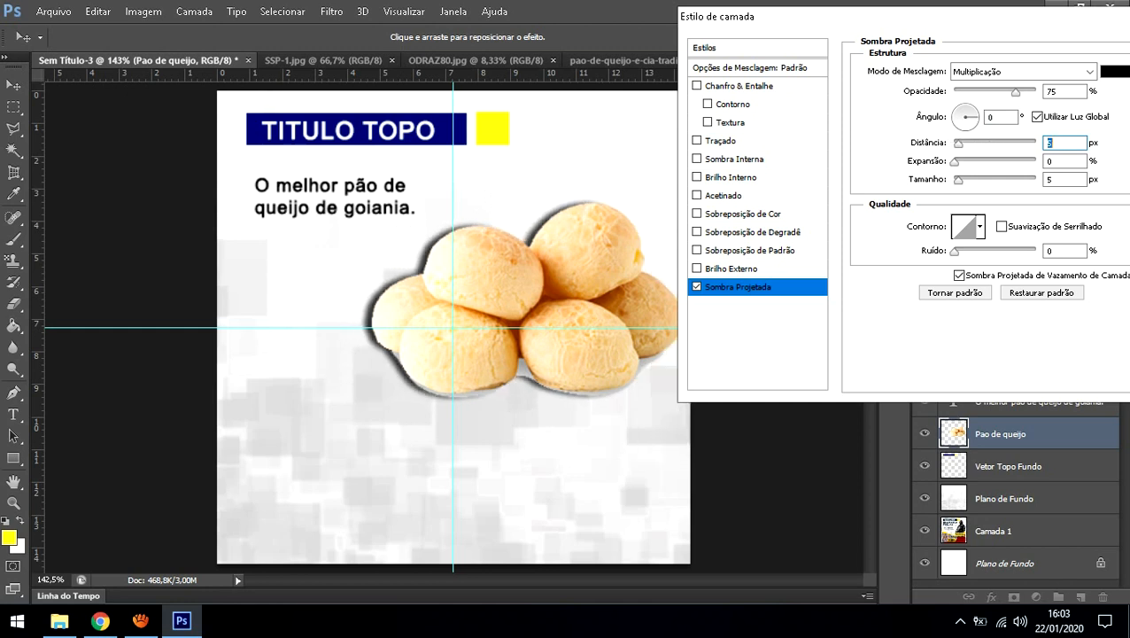
pyautogui.press('Tab')
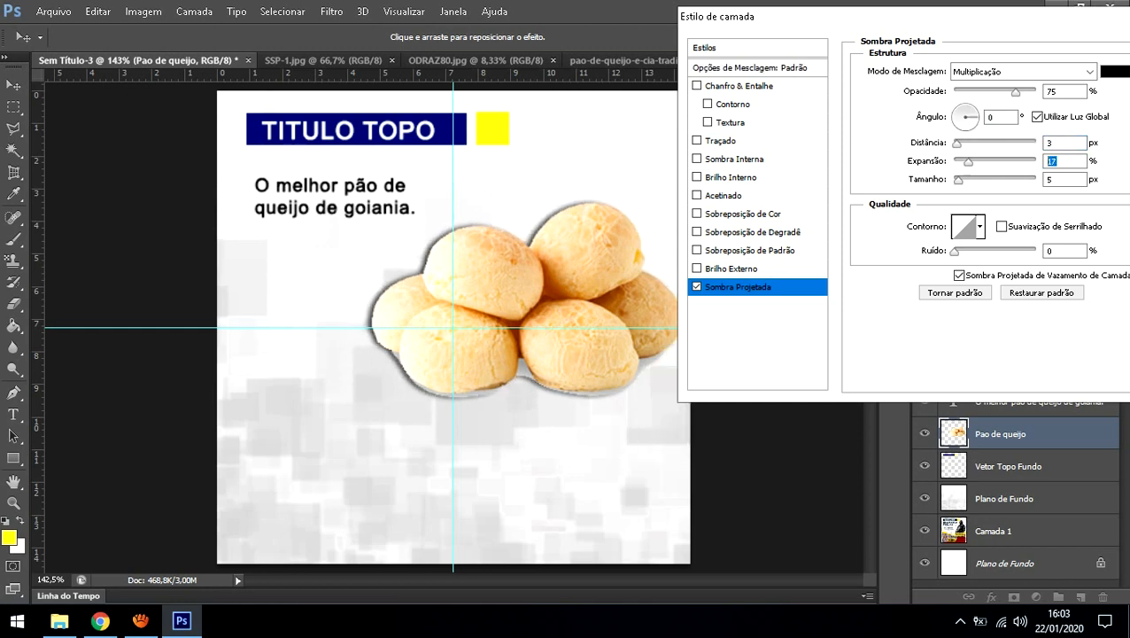
pyautogui.write('21')
pyautogui.hotkey('shift', 'Tab')
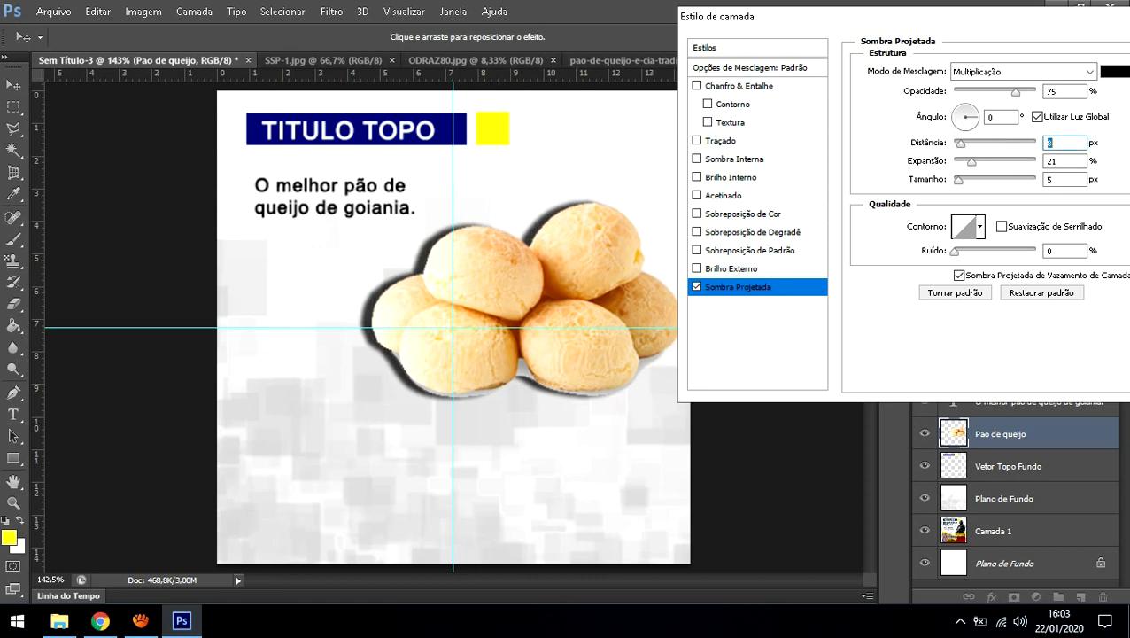
pyautogui.press('Down')
pyautogui.press('Down')
pyautogui.press('Down')
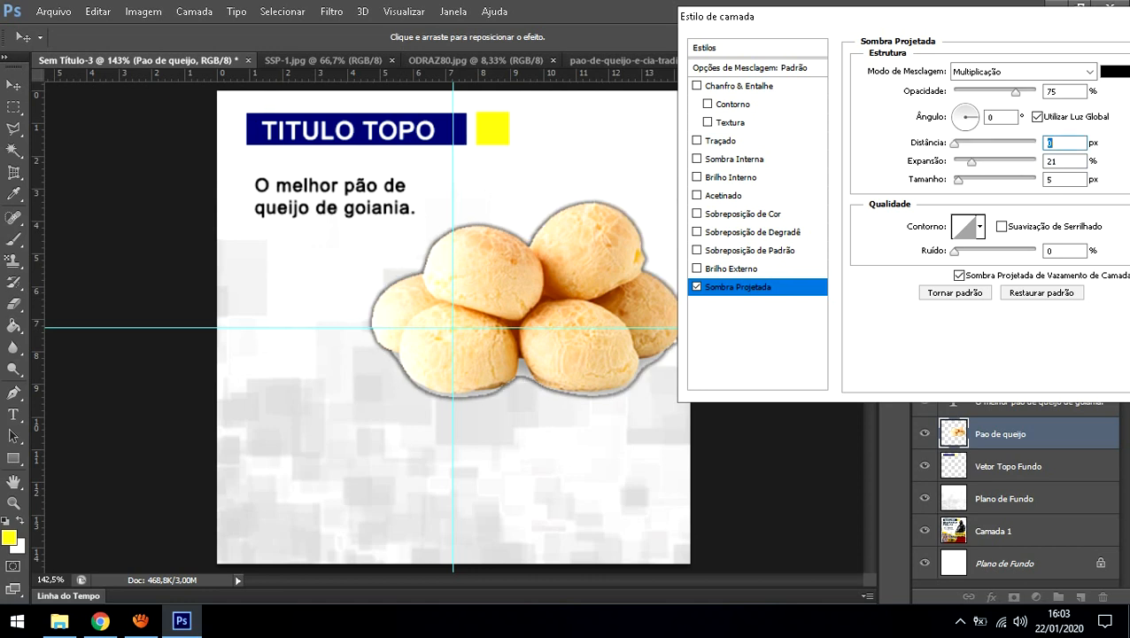
pyautogui.moveTo(959, 179); pyautogui.dragTo(977, 179)
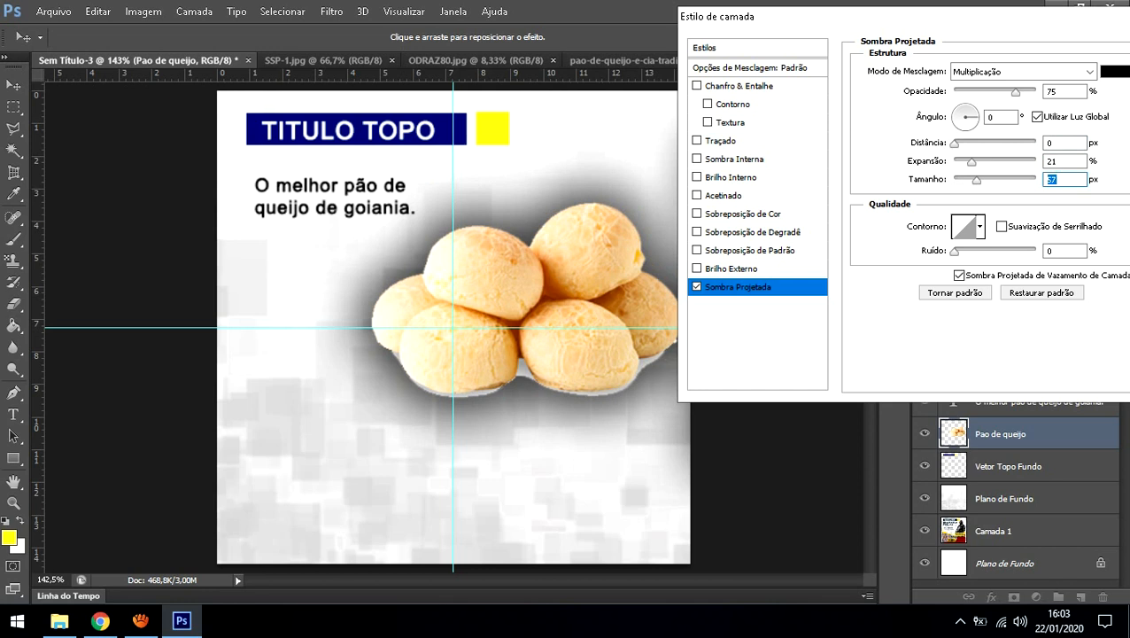
pyautogui.moveTo(978, 179); pyautogui.dragTo(960, 161)
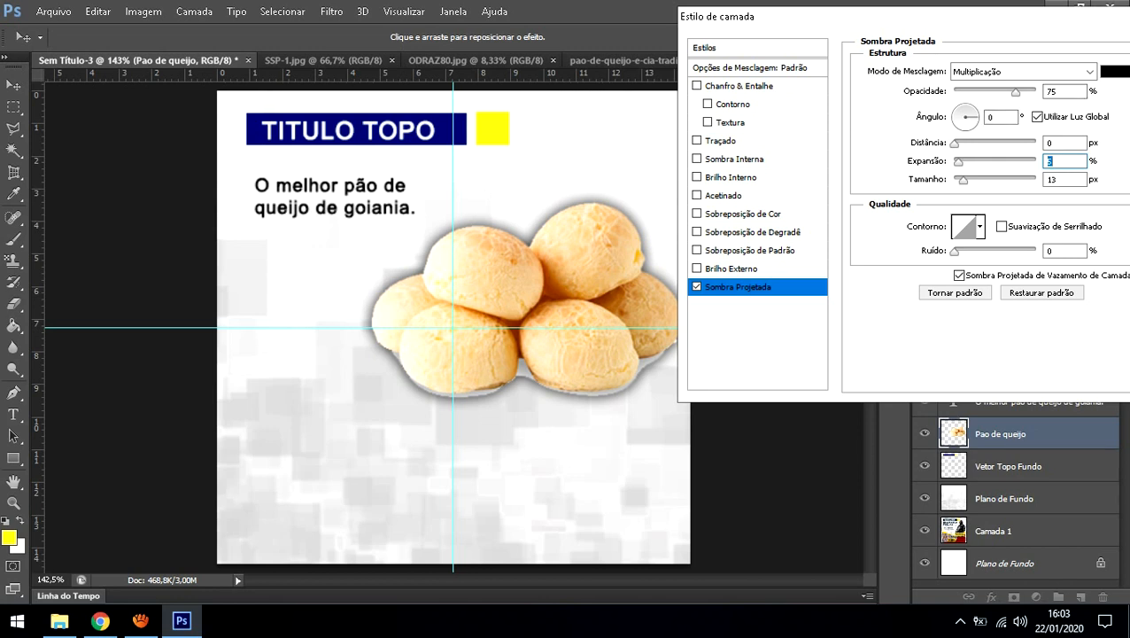
pyautogui.moveTo(1017, 92); pyautogui.dragTo(985, 92)
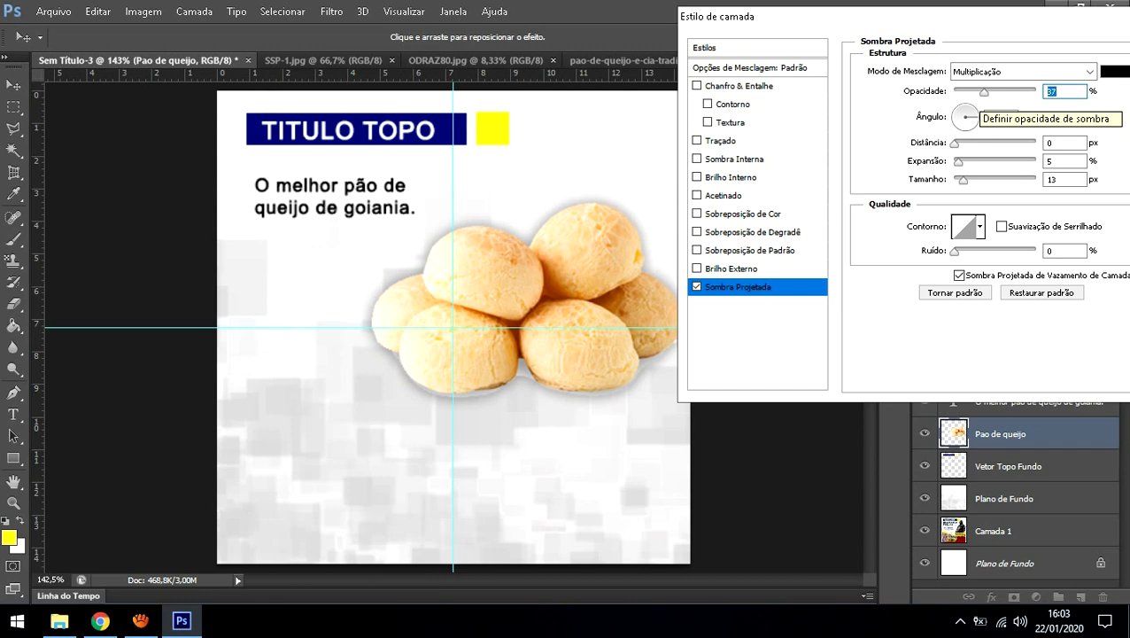
pyautogui.moveTo(904, 16); pyautogui.dragTo(812, 23)
pyautogui.click(1116, 54)
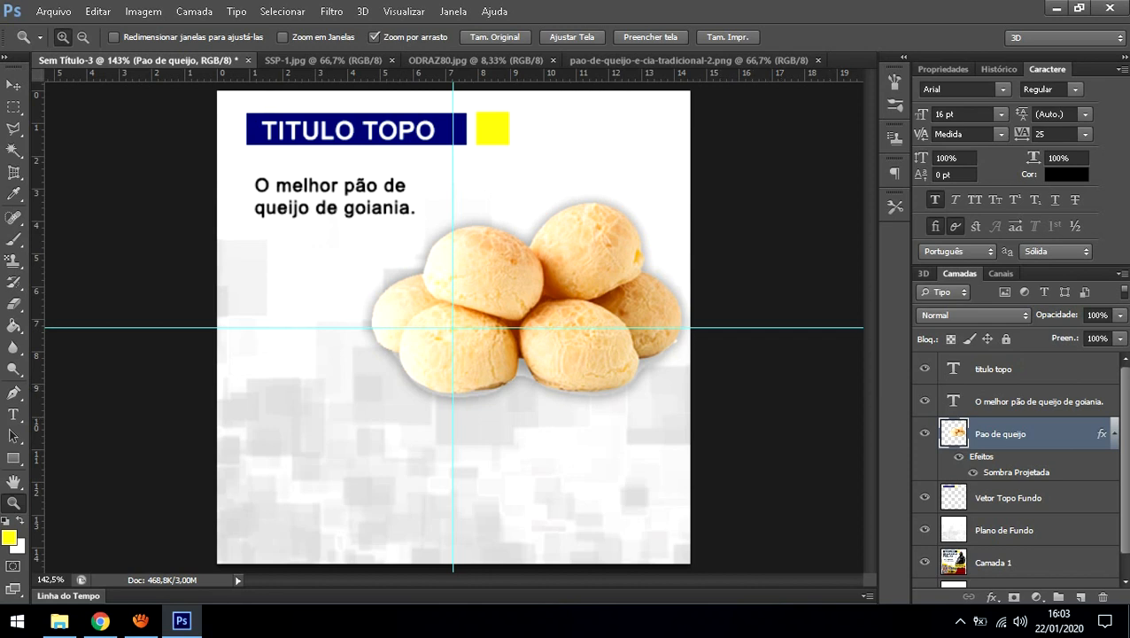
# Step: Collapse the bread layer's effects list, reselect Pao de queijo and open Levels with Ctrl+L
pyautogui.click(1115, 434)
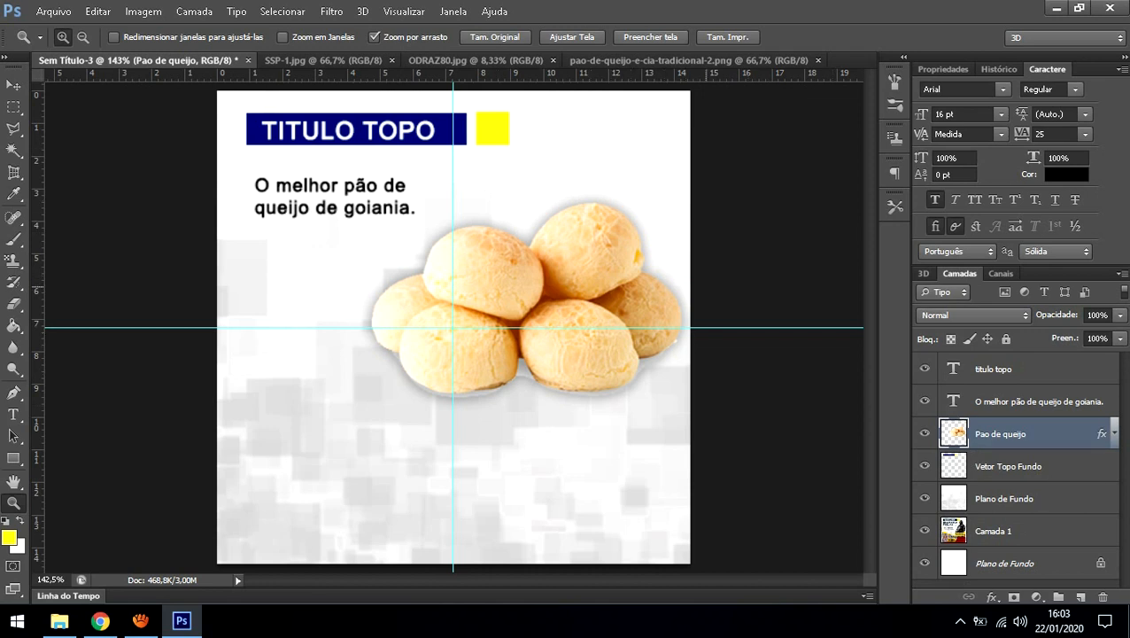
pyautogui.click(1008, 467)
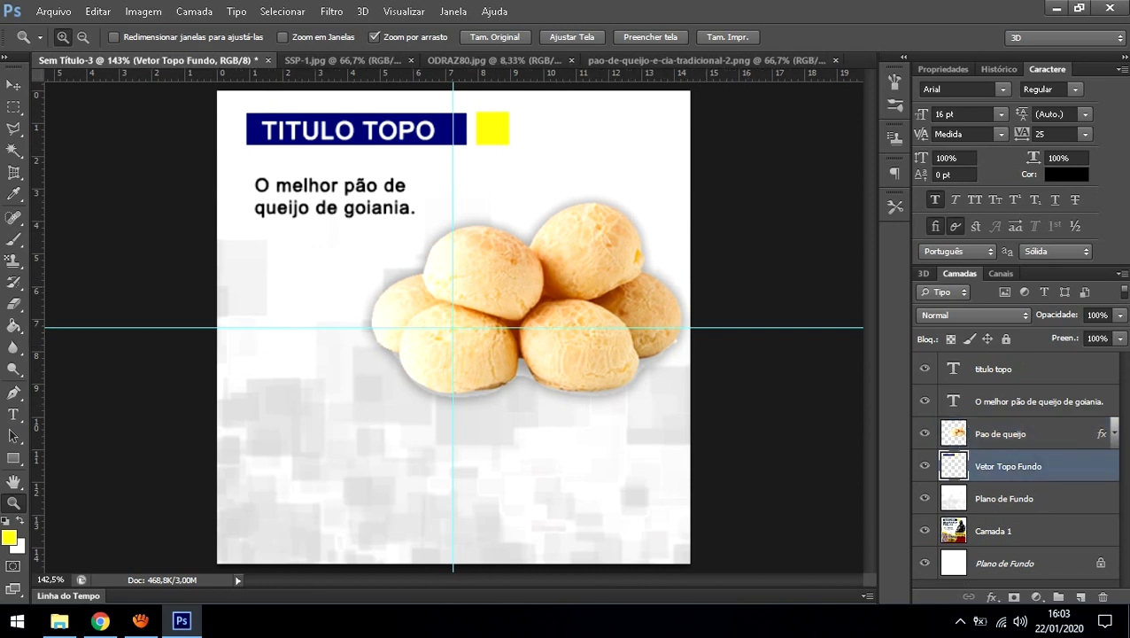
pyautogui.click(1001, 434)
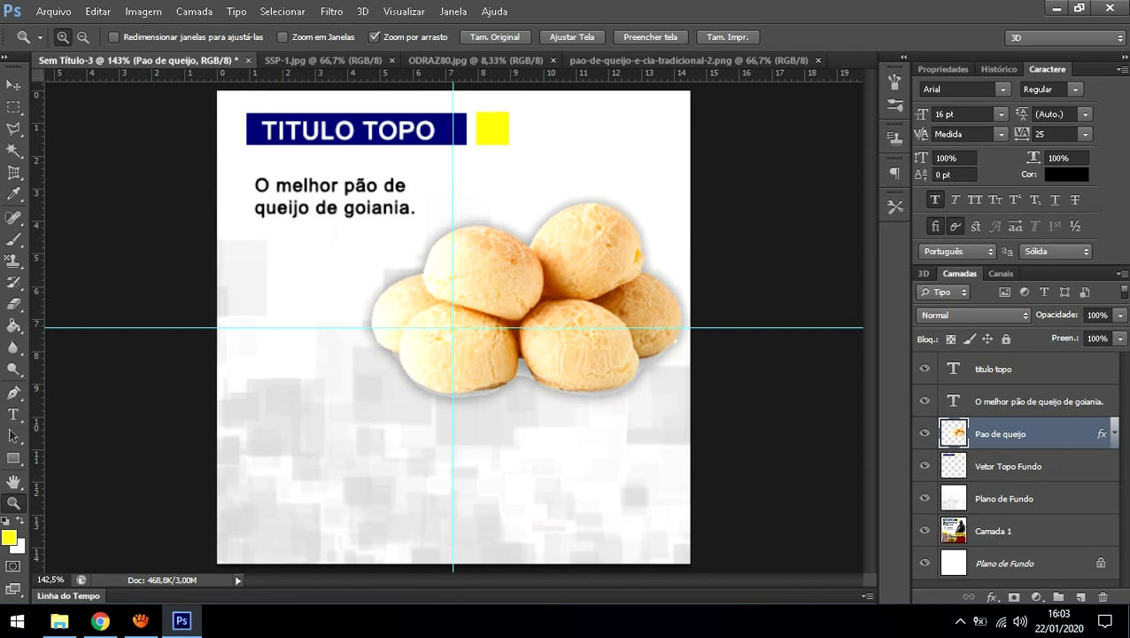
pyautogui.hotkey('ctrl', 'l')
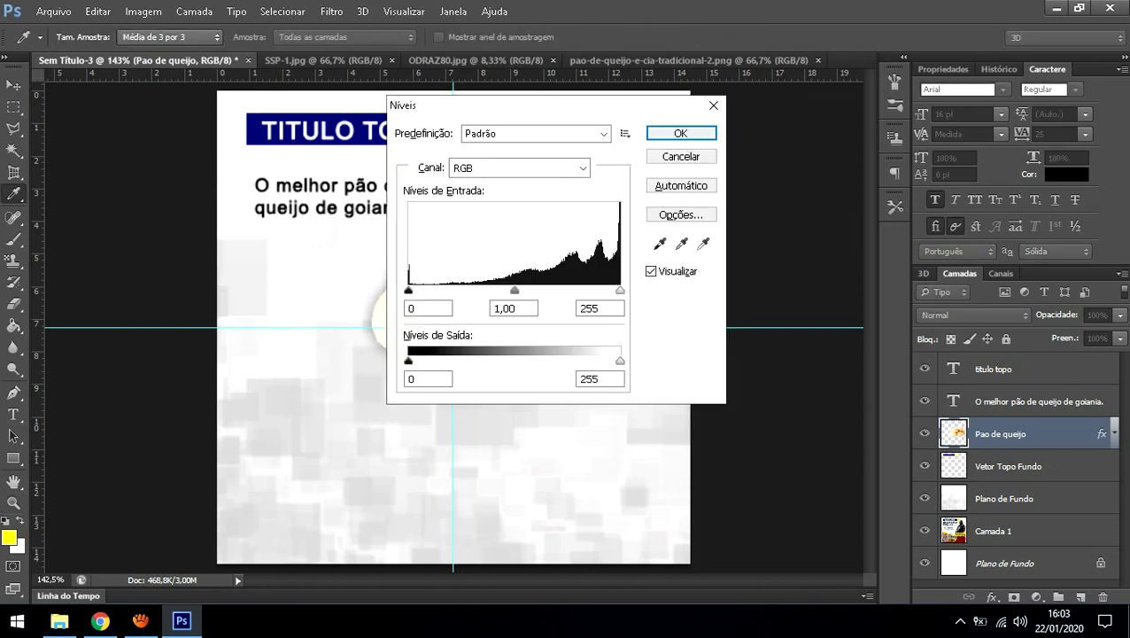
# Step: Set the bread photo's Levels to black input 66 and midtones 0.92, and apply
pyautogui.moveTo(550, 104); pyautogui.dragTo(842, 48)
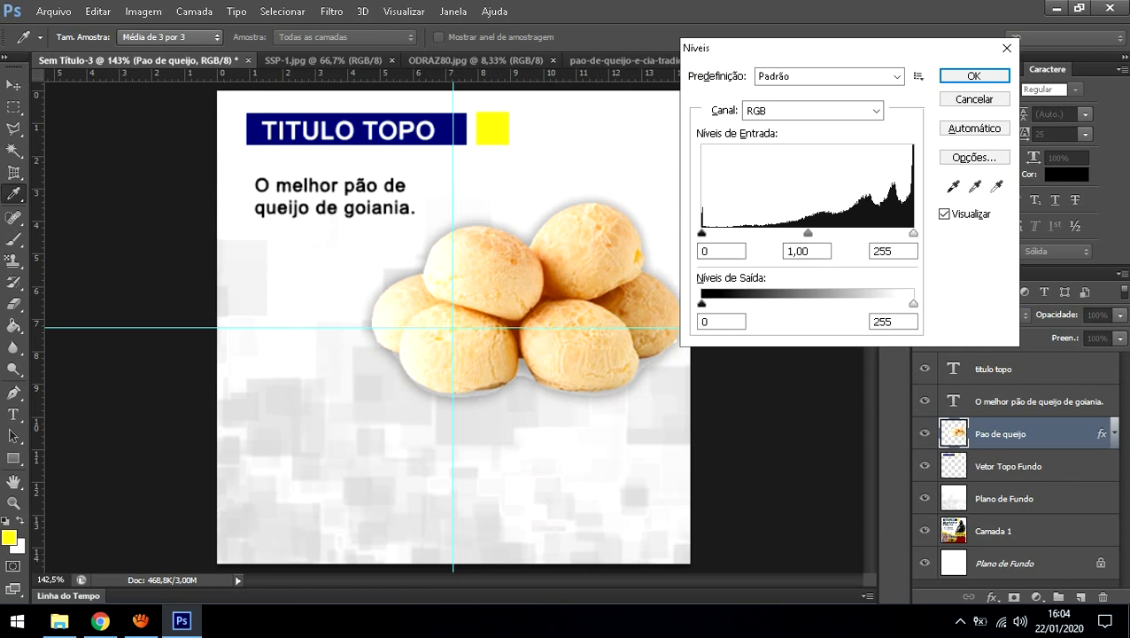
pyautogui.moveTo(702, 232); pyautogui.dragTo(839, 232)
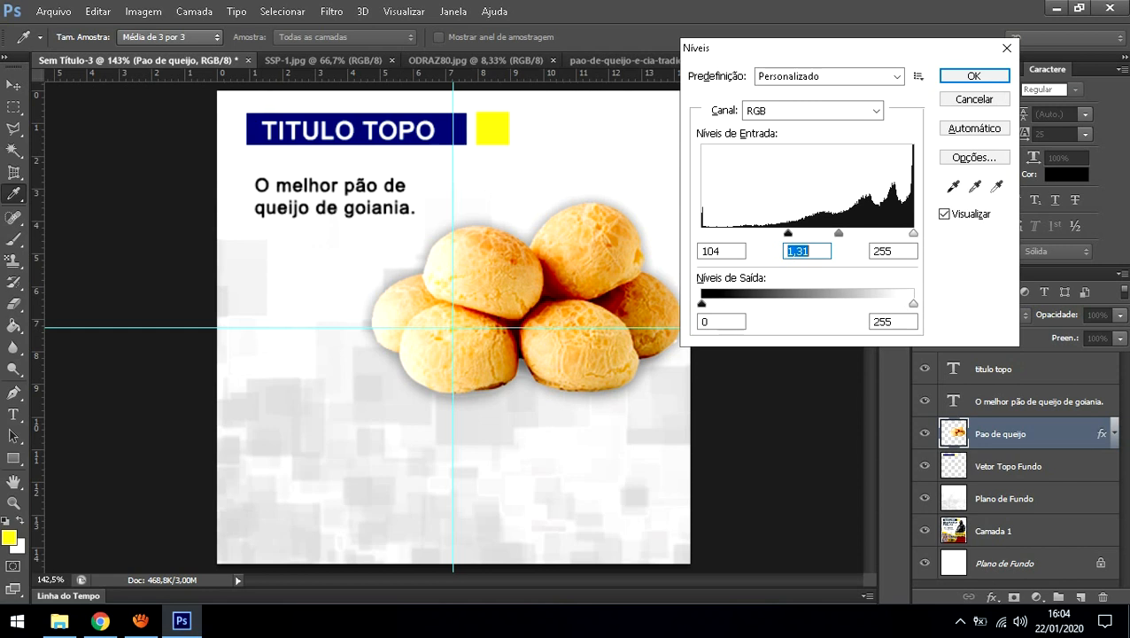
pyautogui.moveTo(914, 233); pyautogui.dragTo(875, 233)
pyautogui.moveTo(789, 233); pyautogui.dragTo(701, 233)
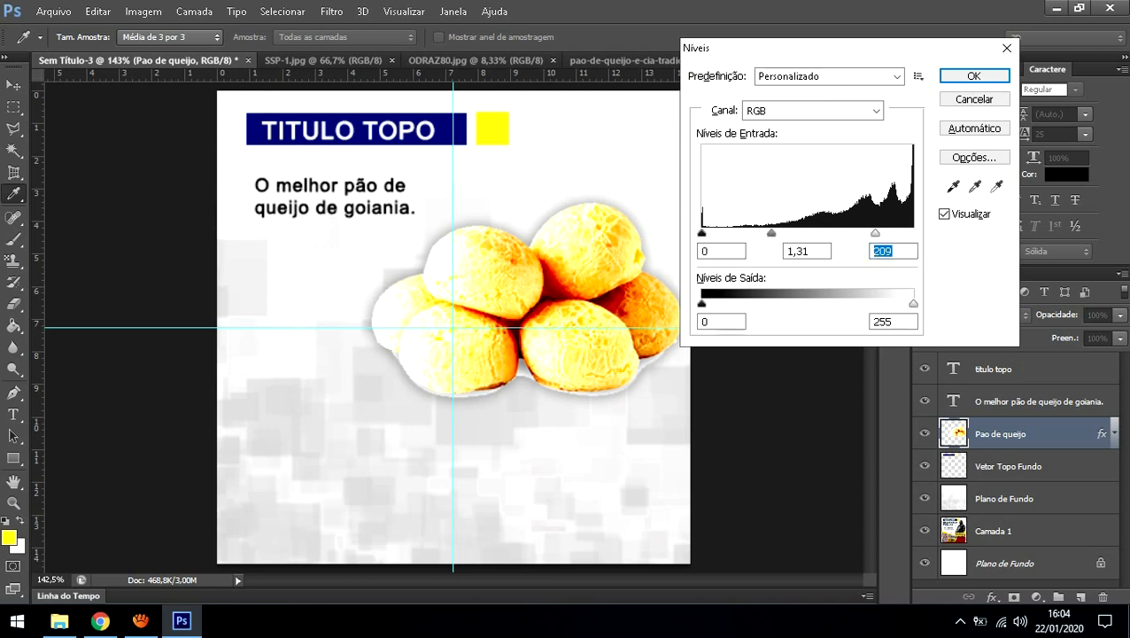
pyautogui.moveTo(772, 233); pyautogui.dragTo(846, 233)
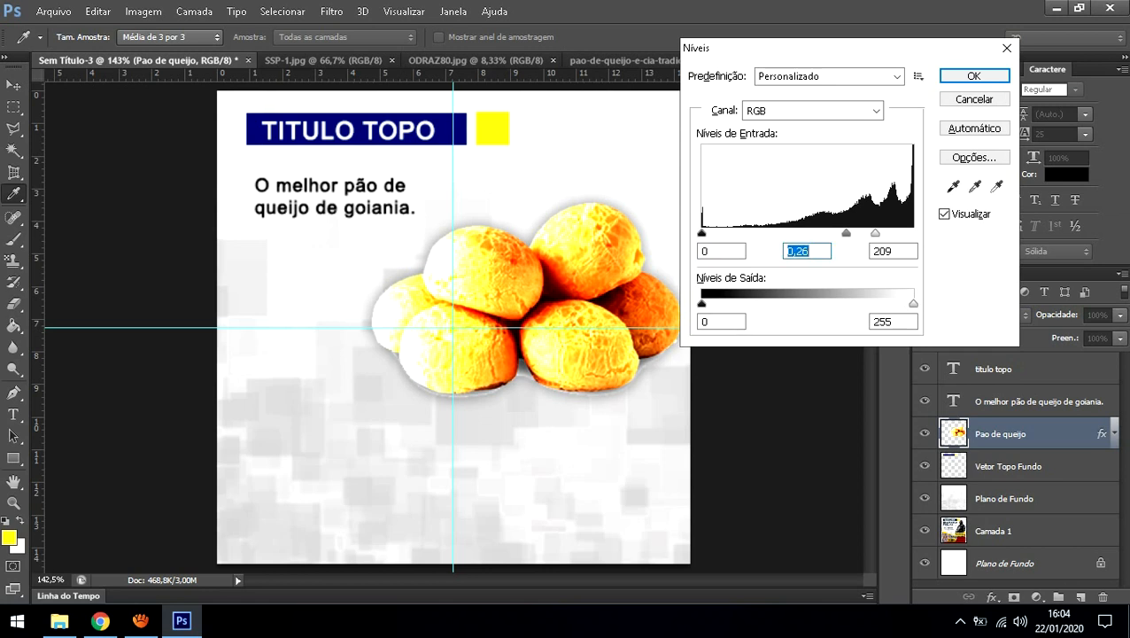
pyautogui.moveTo(701, 233); pyautogui.dragTo(740, 233)
pyautogui.moveTo(852, 233)
pyautogui.mouseDown()
pyautogui.moveTo(794, 233)
pyautogui.moveTo(913, 233)
pyautogui.moveTo(842, 233)
pyautogui.mouseUp()
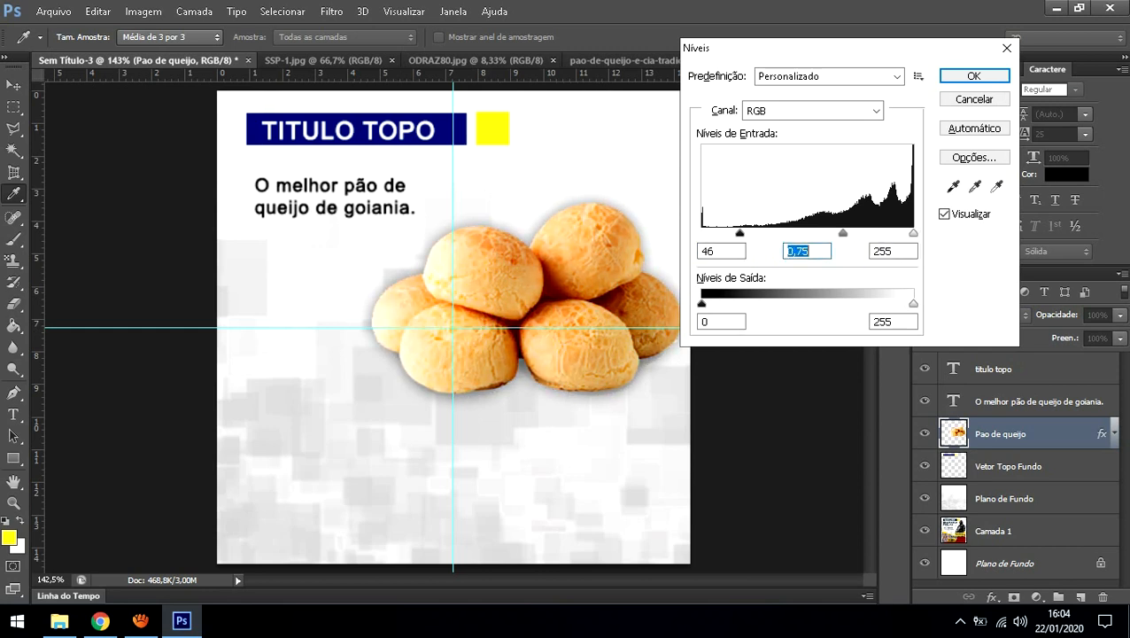
pyautogui.moveTo(740, 233); pyautogui.dragTo(757, 233)
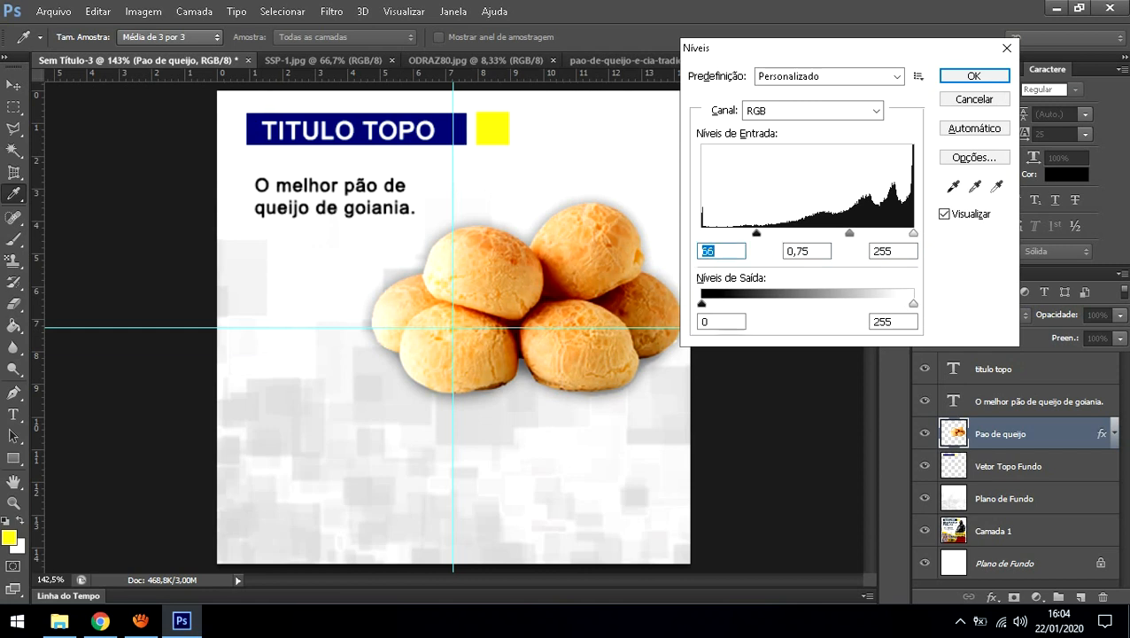
pyautogui.moveTo(850, 233); pyautogui.dragTo(840, 233)
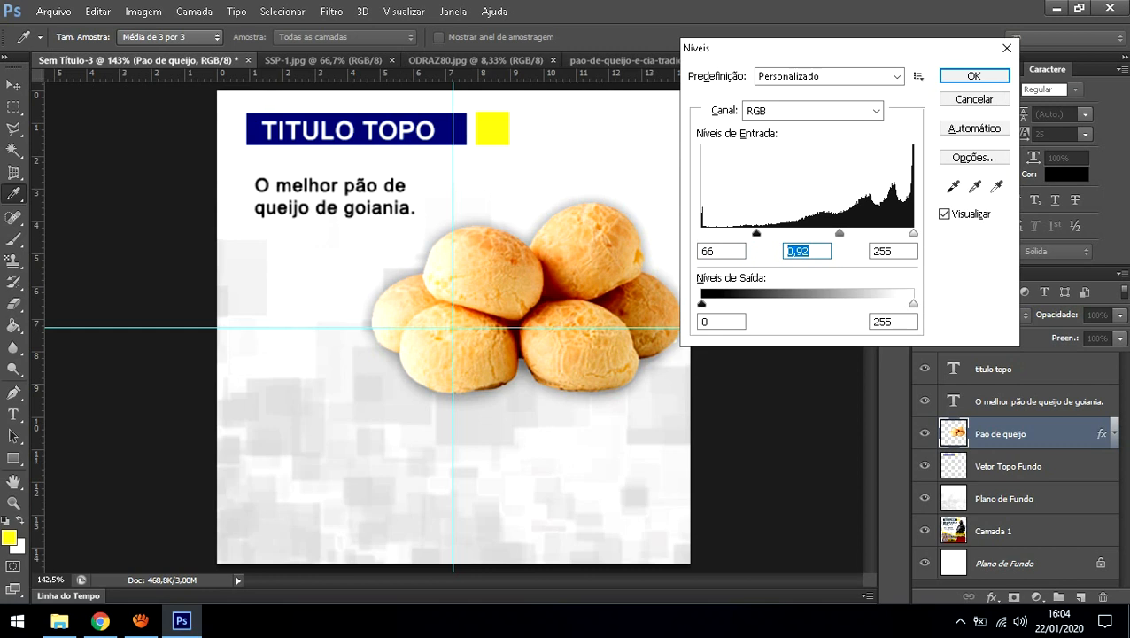
pyautogui.click(974, 77)
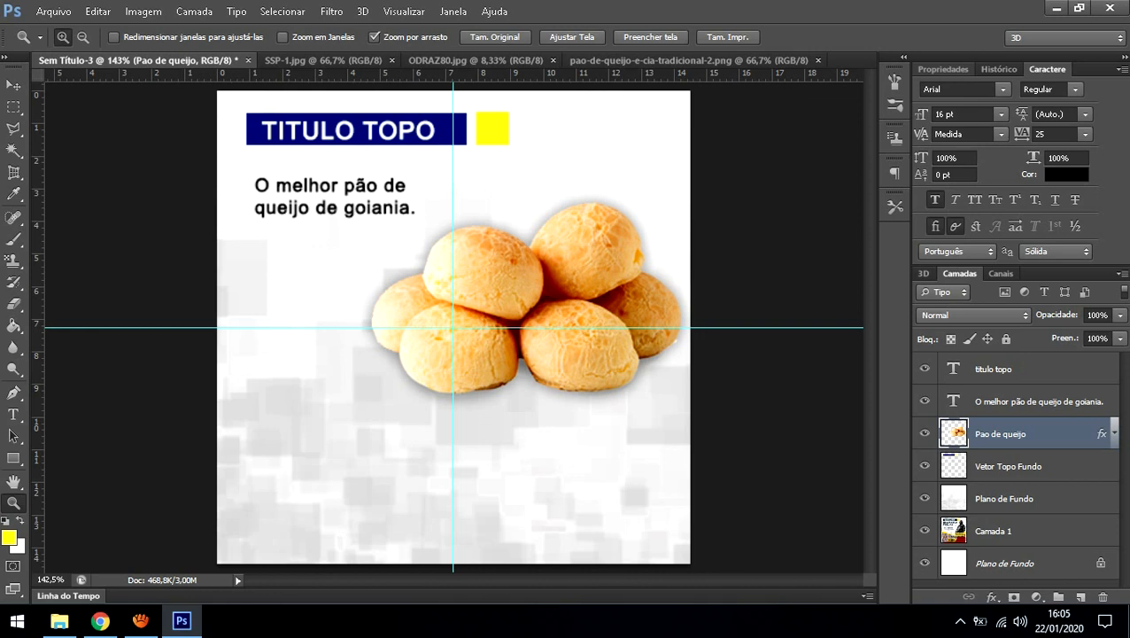
# Step: Invert the bread photo's colours, undo the inversion, and open Hue/Saturation with Ctrl+U
pyautogui.hotkey('ctrl', 'i')
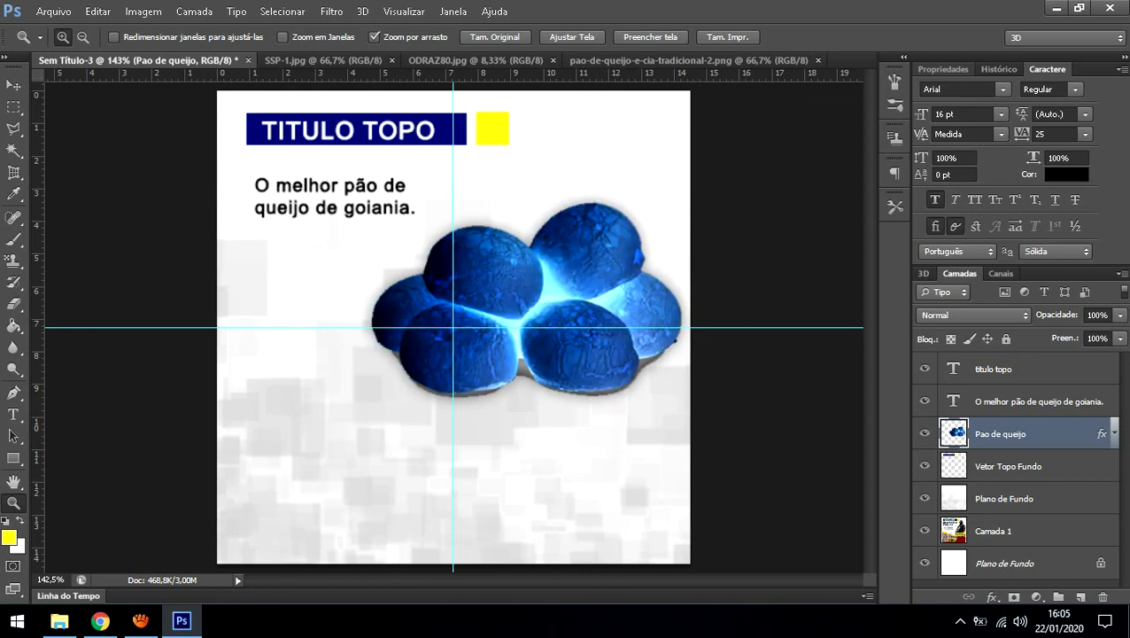
pyautogui.hotkey('ctrl', 'z')
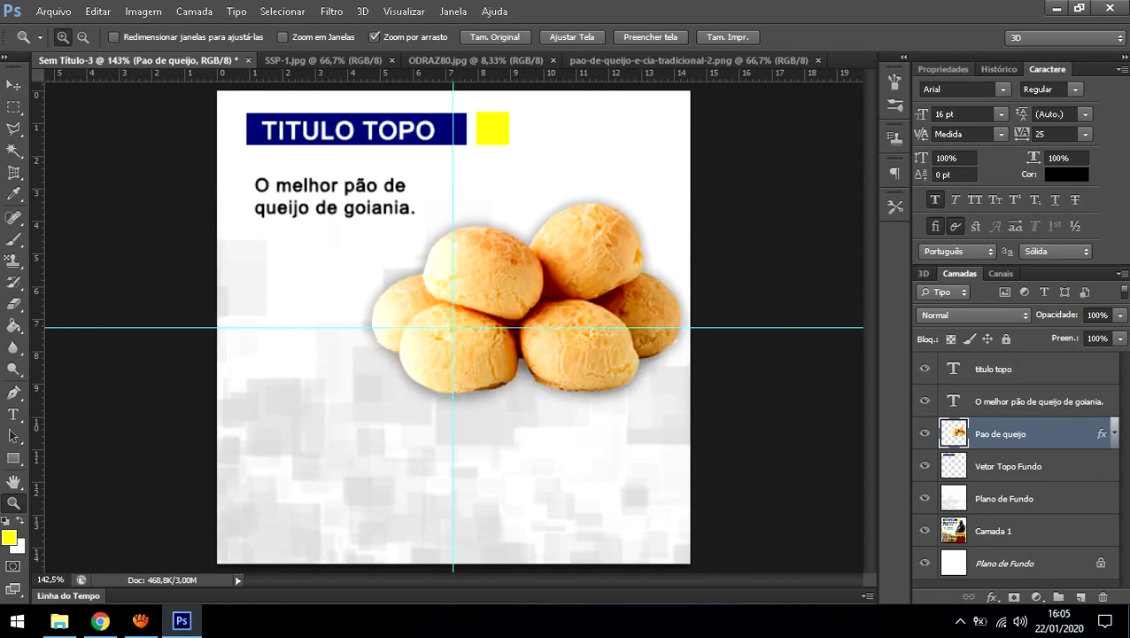
pyautogui.press('i')
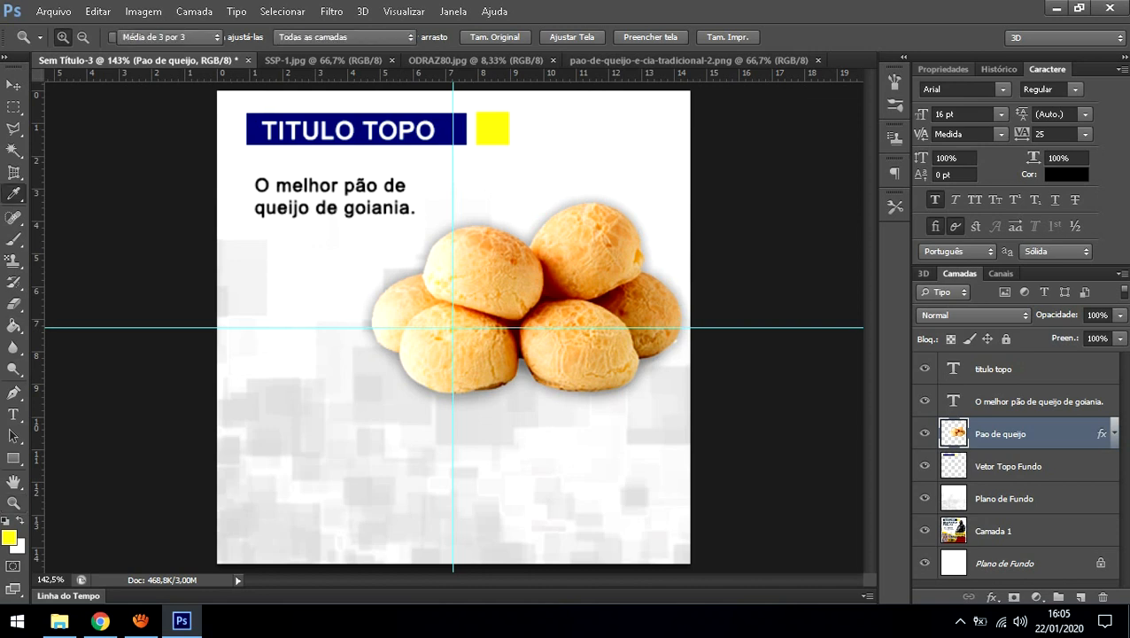
pyautogui.hotkey('ctrl', 'u')
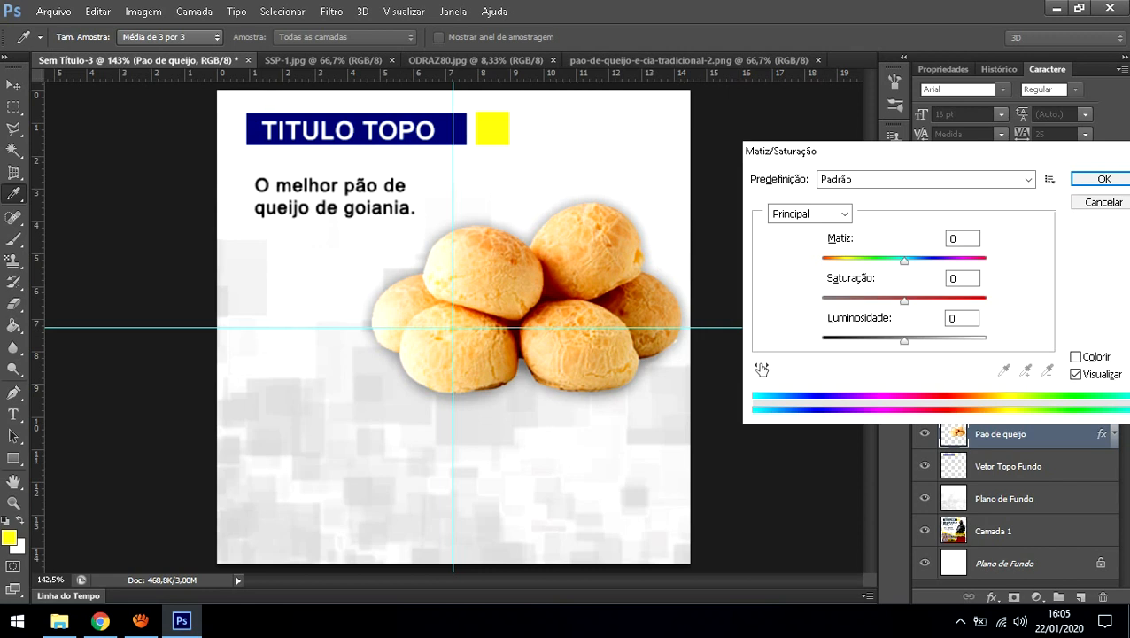
# Step: Try different hue and saturation values on the bread photo, then reset both to 0
pyautogui.moveTo(904, 261)
pyautogui.mouseDown()
pyautogui.moveTo(823, 260)
pyautogui.moveTo(987, 260)
pyautogui.moveTo(907, 260)
pyautogui.mouseUp()
pyautogui.press('BackSpace')
pyautogui.write('0')
pyautogui.press('Tab')
pyautogui.hotkey('shift', 'Up')
pyautogui.hotkey('shift', 'Up')
pyautogui.hotkey('shift', 'Up')
pyautogui.hotkey('shift', 'Up')
pyautogui.hotkey('shift', 'Up')
pyautogui.hotkey('shift', 'Up')
pyautogui.hotkey('shift', 'Up')
pyautogui.hotkey('shift', 'Up')
pyautogui.hotkey('shift', 'Up')
pyautogui.hotkey('shift', 'Up')
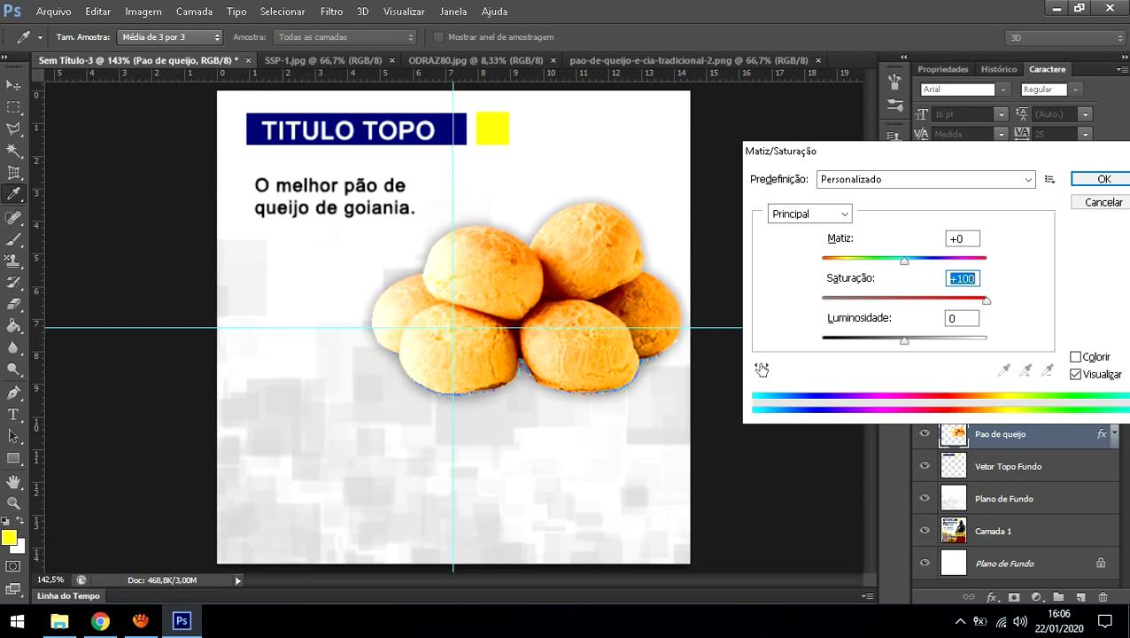
pyautogui.moveTo(987, 300); pyautogui.dragTo(946, 300)
pyautogui.moveTo(945, 300); pyautogui.dragTo(823, 300)
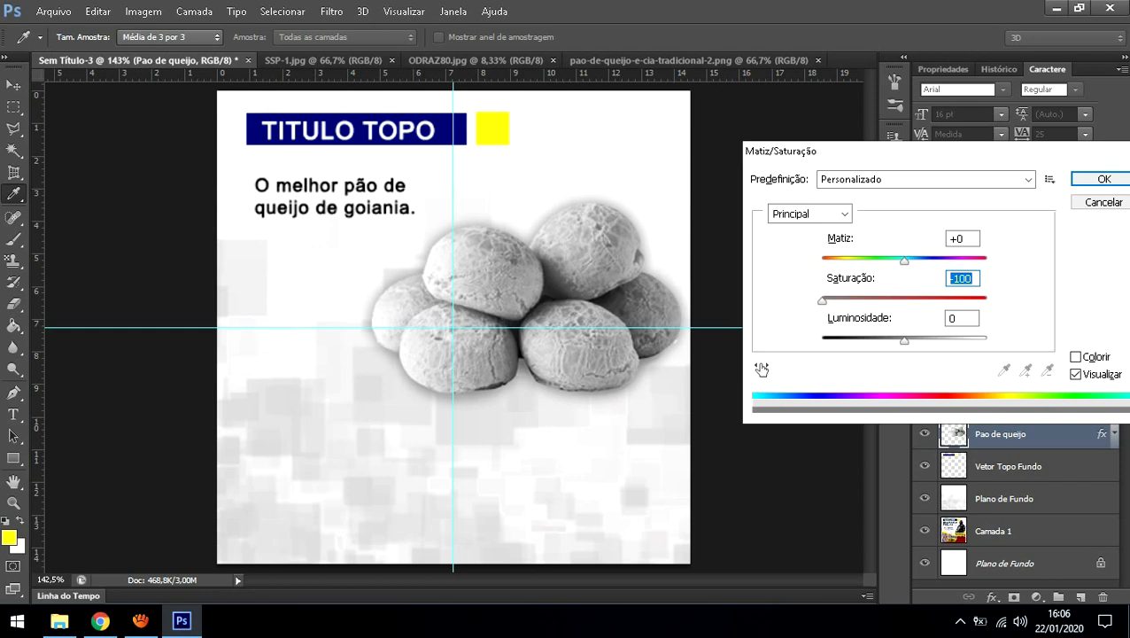
pyautogui.moveTo(823, 301); pyautogui.dragTo(910, 300)
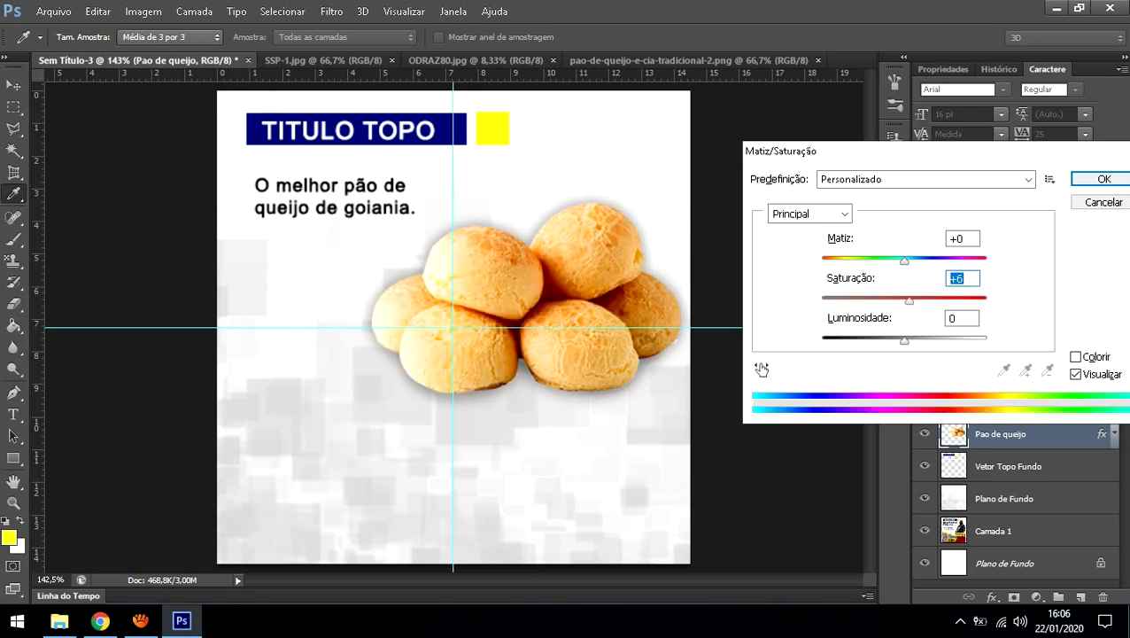
pyautogui.write('0')
# Step: Try lighter and darker lightness values, reset lightness to 0 and close Hue/Saturation
pyautogui.moveTo(905, 340); pyautogui.dragTo(987, 341)
pyautogui.write('-100')
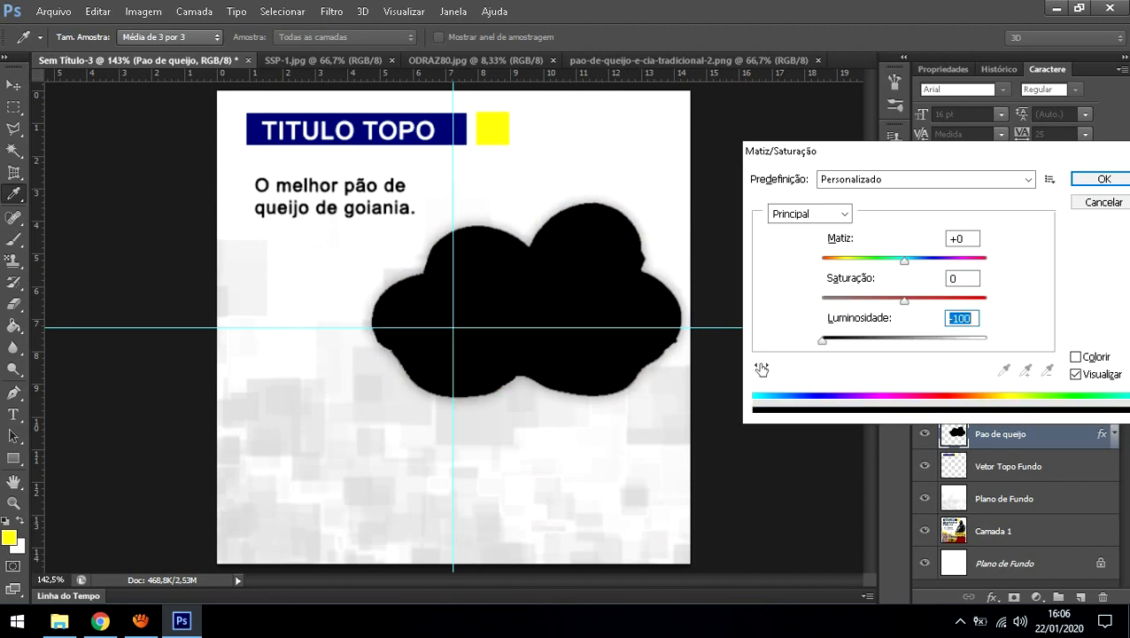
pyautogui.moveTo(822, 340); pyautogui.dragTo(957, 319)
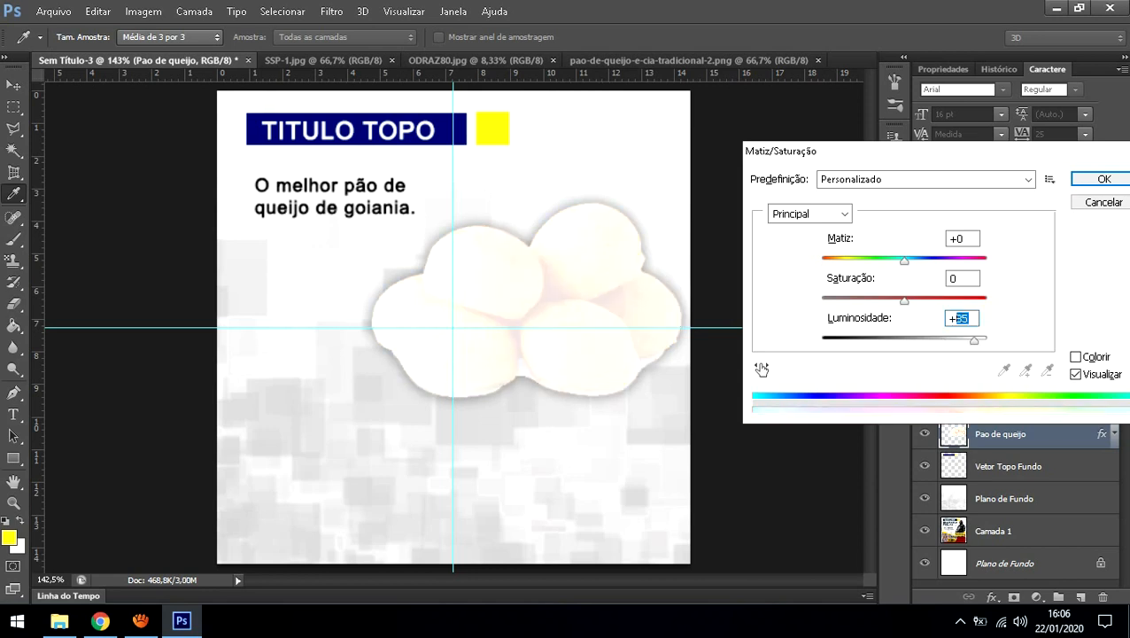
pyautogui.write('0')
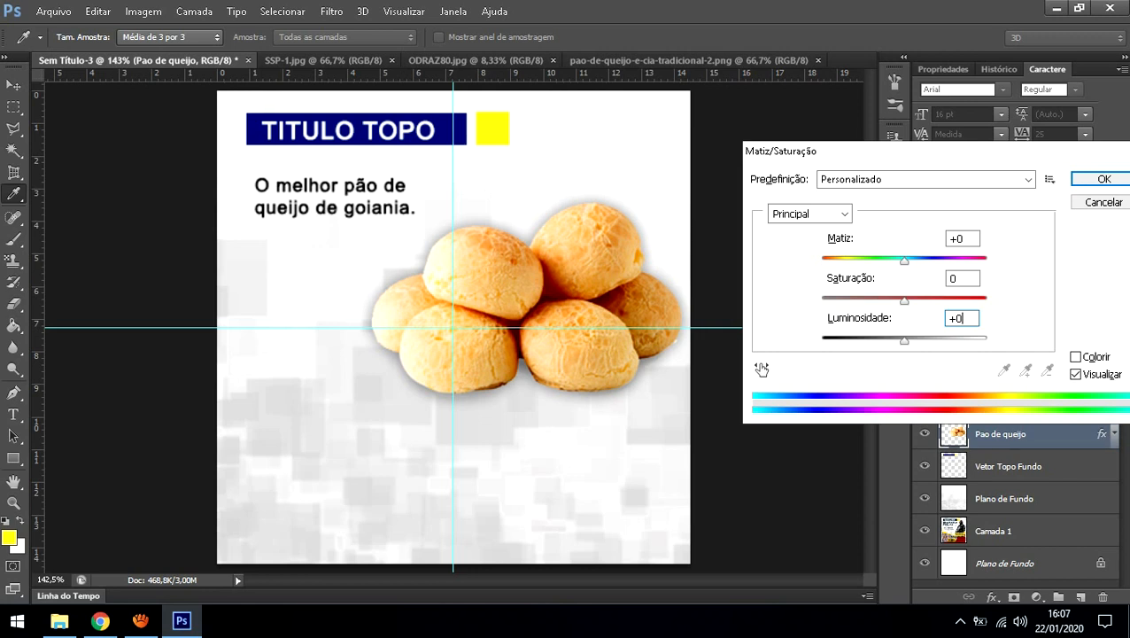
pyautogui.click(1102, 179)
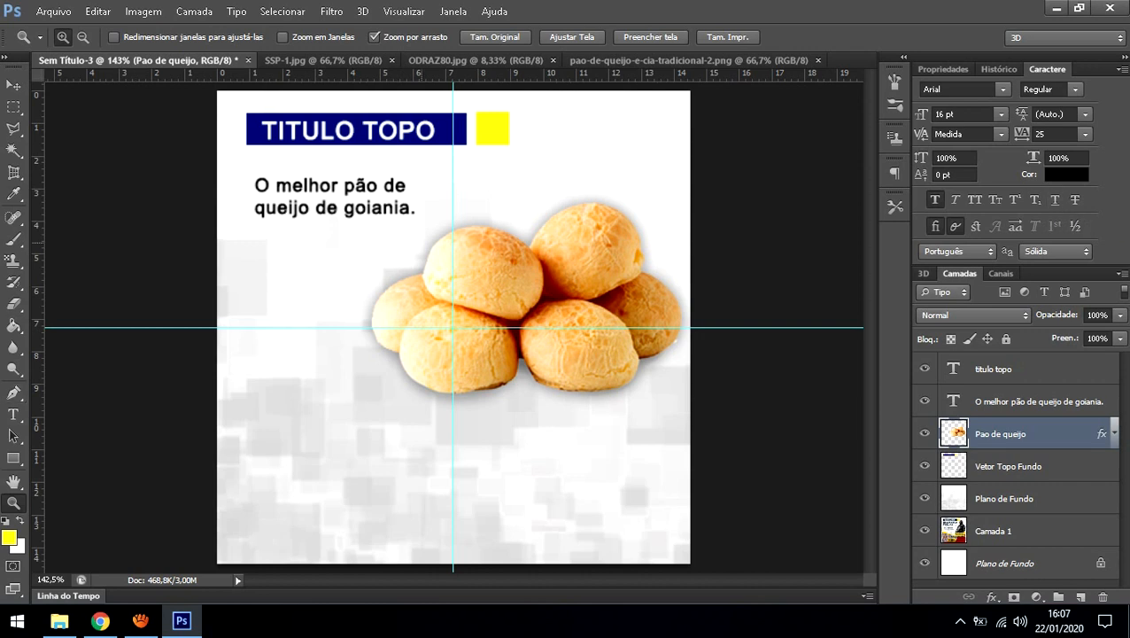
# Step: Blacken the Vetor Topo Fundo title bar and square using Hue/Saturation lightness -100
pyautogui.click(1008, 467)
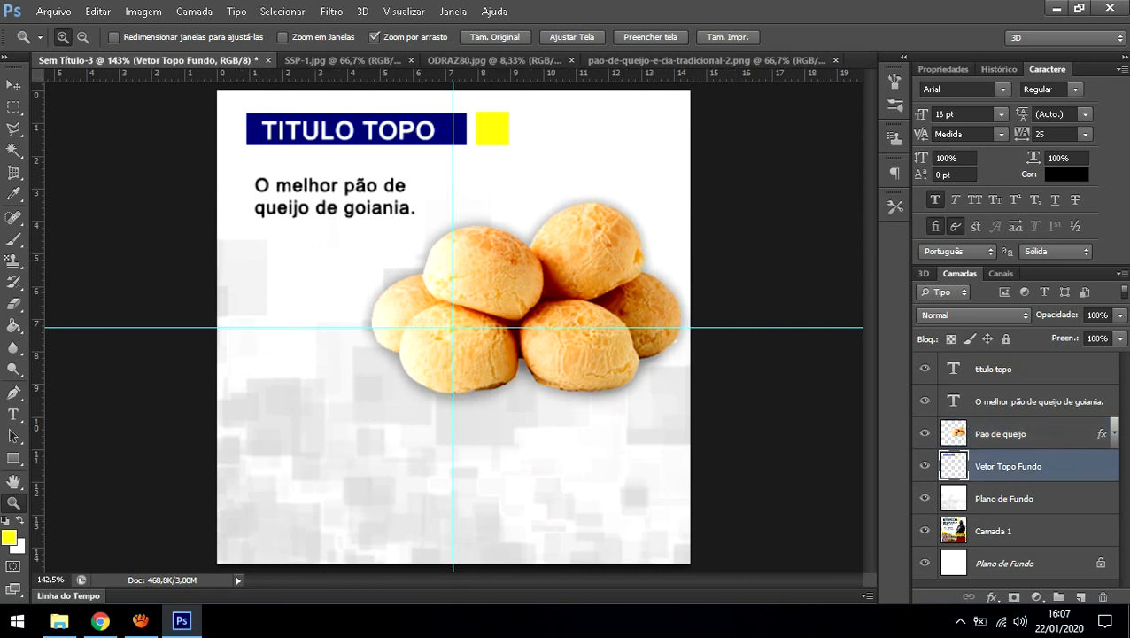
pyautogui.hotkey('ctrl', 'u')
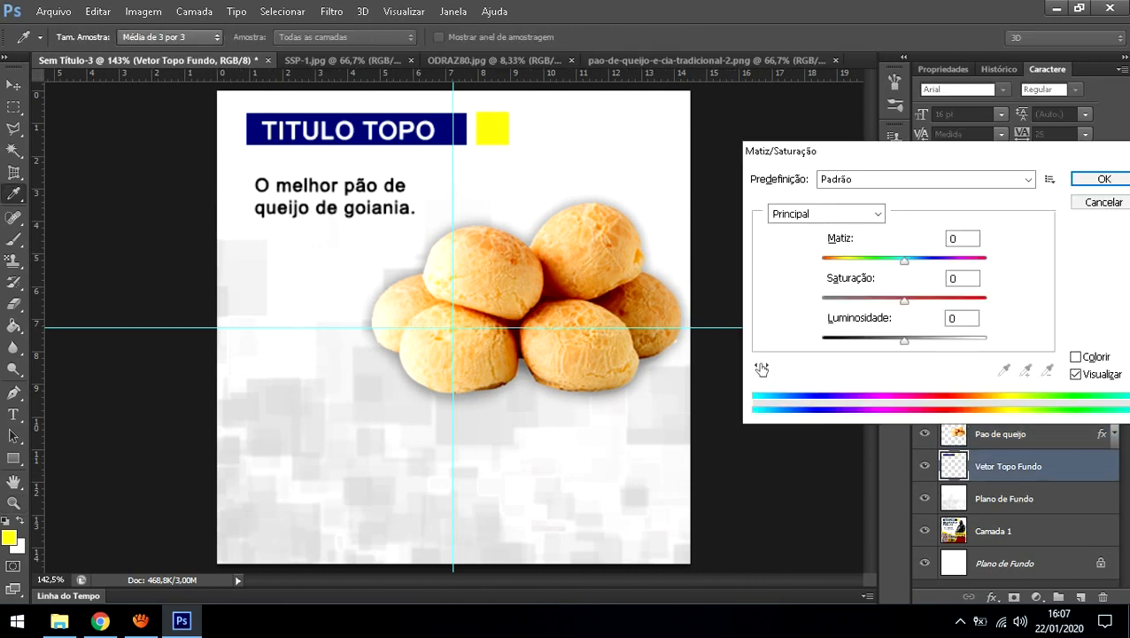
pyautogui.moveTo(905, 262); pyautogui.dragTo(822, 262)
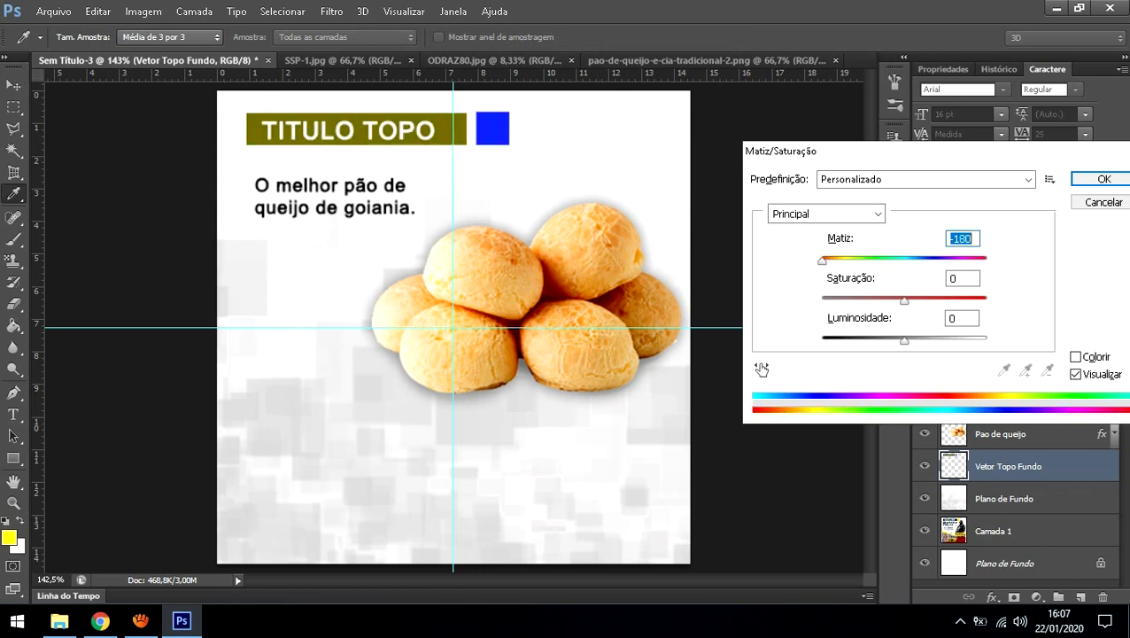
pyautogui.moveTo(822, 262); pyautogui.dragTo(901, 261)
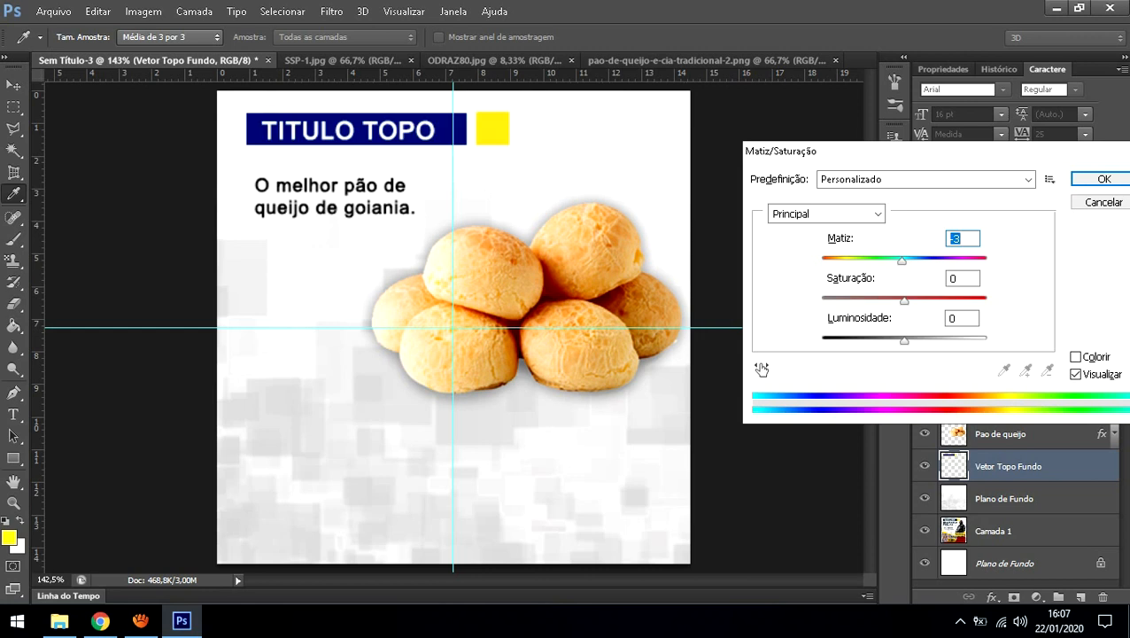
pyautogui.moveTo(905, 340); pyautogui.dragTo(822, 340)
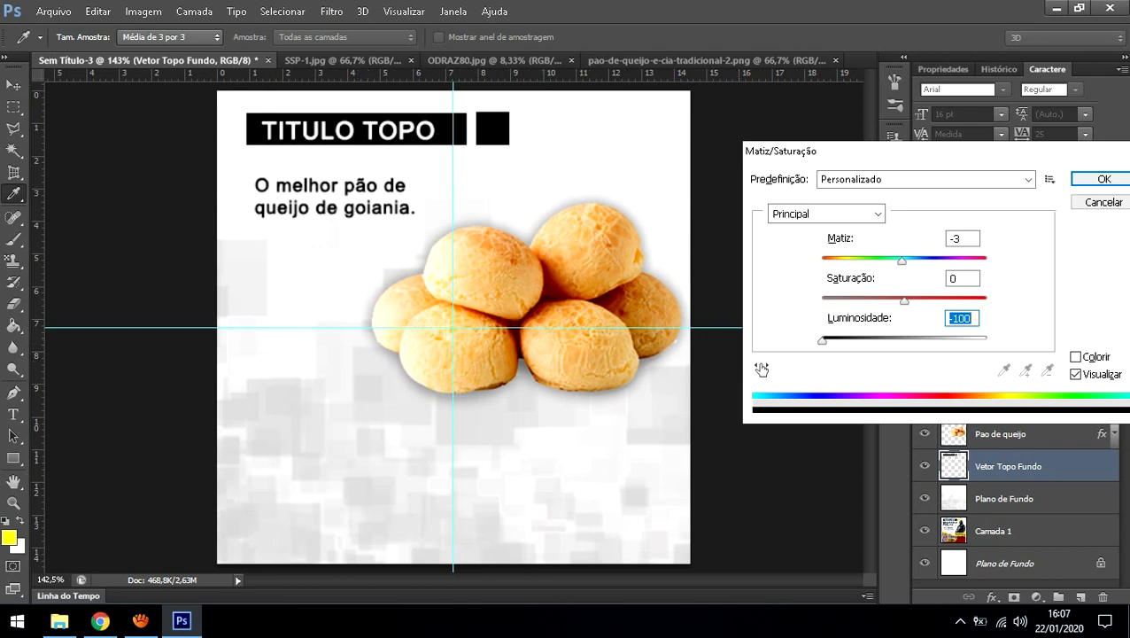
pyautogui.click(1104, 179)
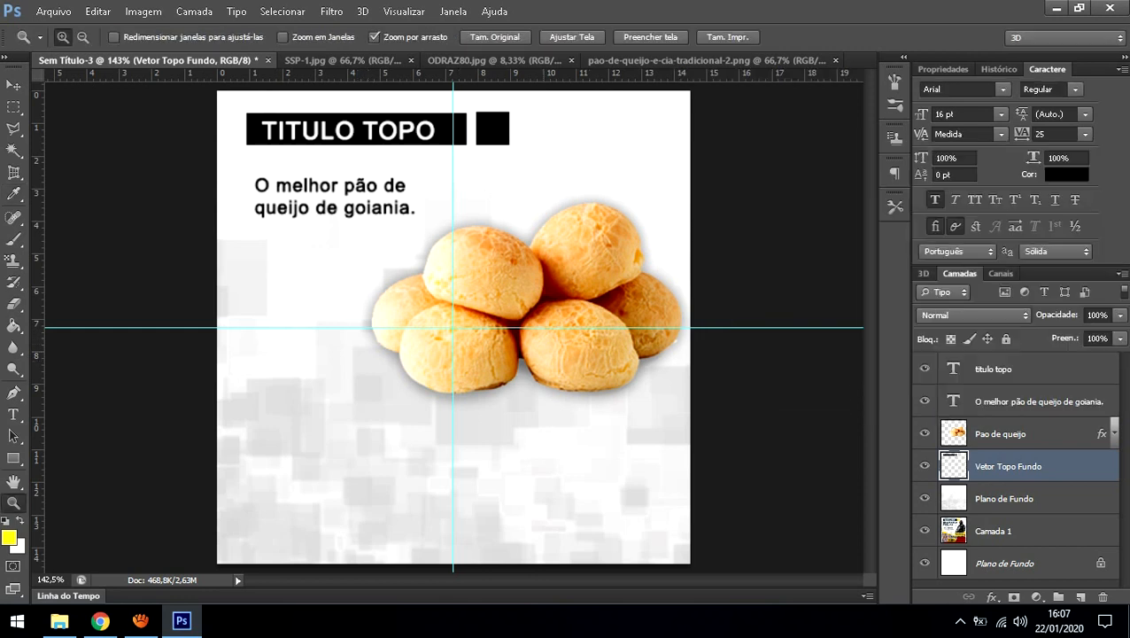
pyautogui.click(1028, 401)
# Step: Nudge the slogan and TITULO TOPO text layers slightly into position
pyautogui.hotkey('ctrl', 'Up')
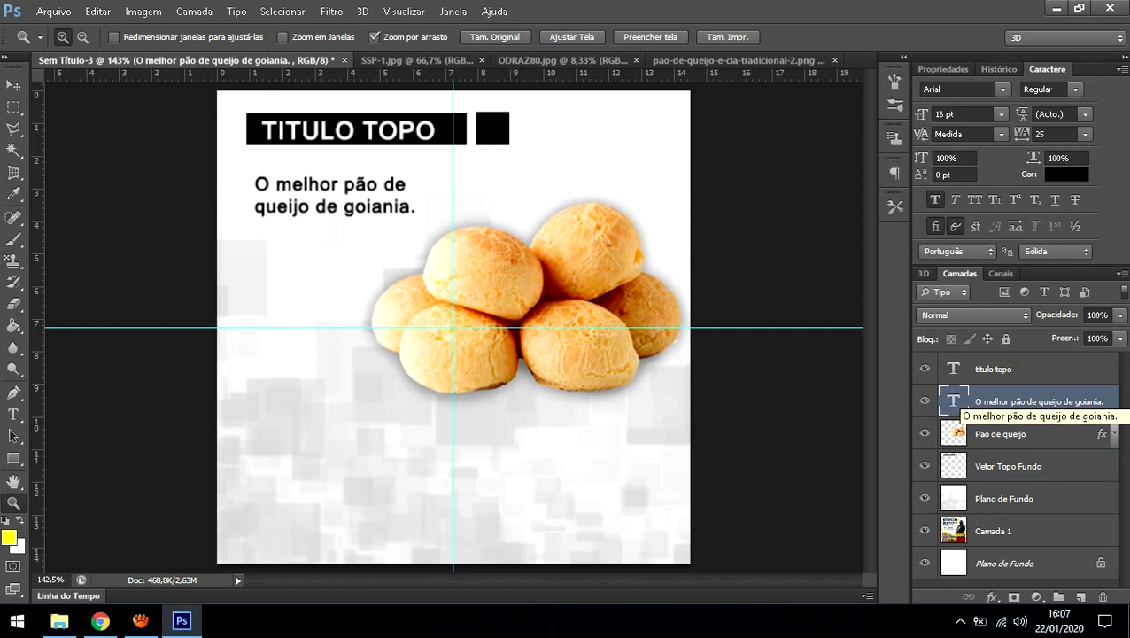
pyautogui.click(1006, 370)
pyautogui.hotkey('ctrl', 'Up')
pyautogui.hotkey('ctrl', 'Up')
pyautogui.hotkey('ctrl', 'Right')
pyautogui.hotkey('ctrl', 'Down')
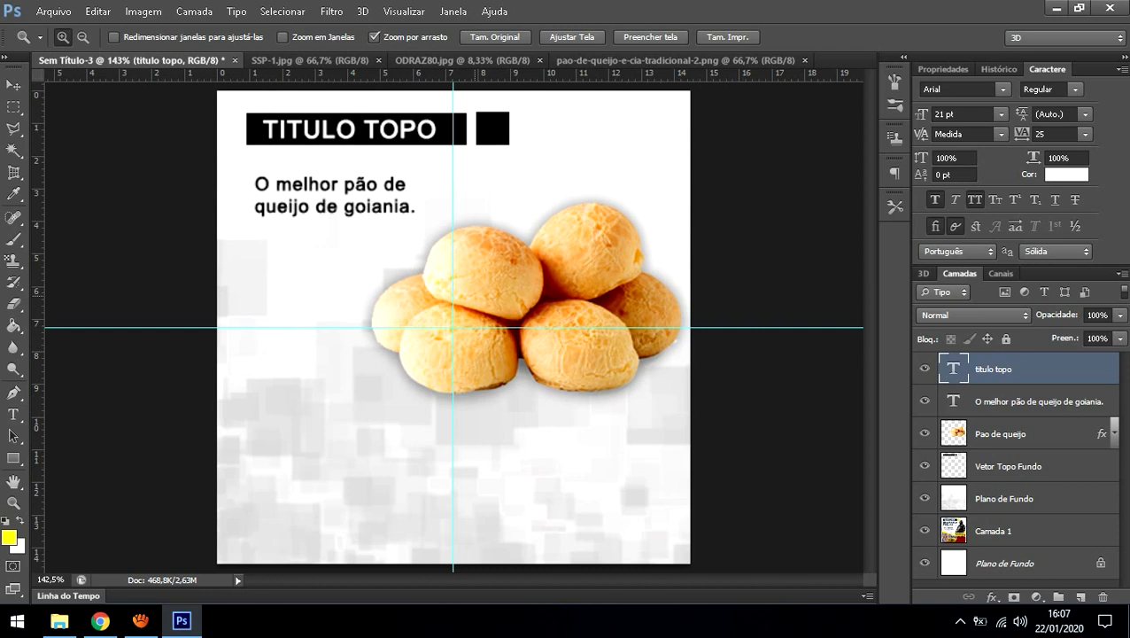
# Step: Replace the title text with 'PÃO DE QUEIJO' and shrink its font size to fit the bar
pyautogui.press('t')
pyautogui.press('Return')
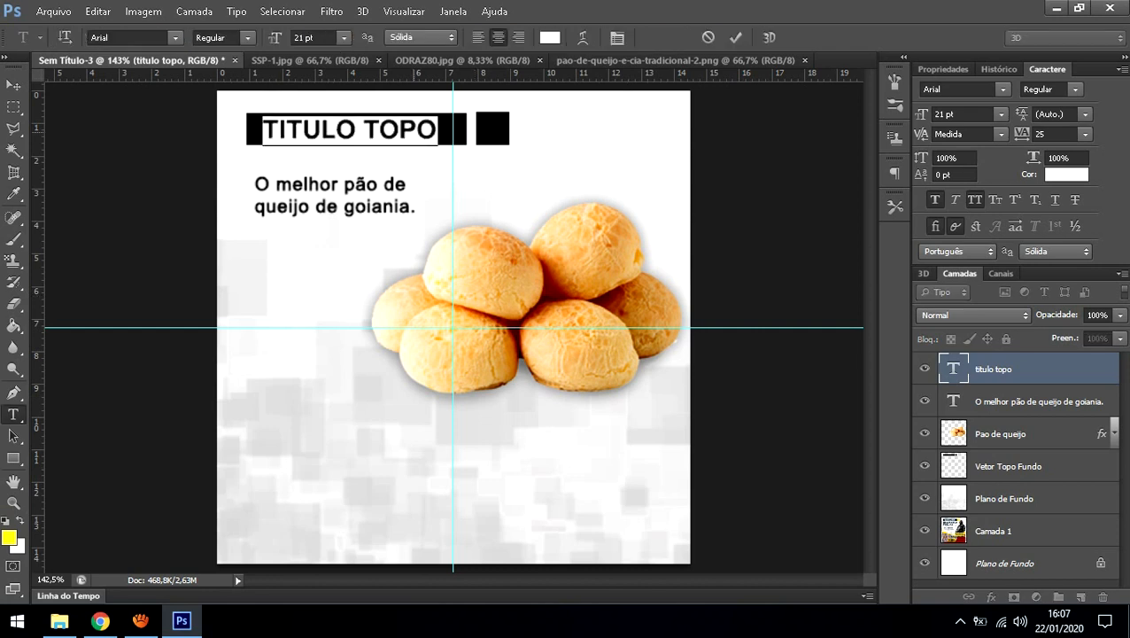
pyautogui.write('PÃO DE Q UEIJO')
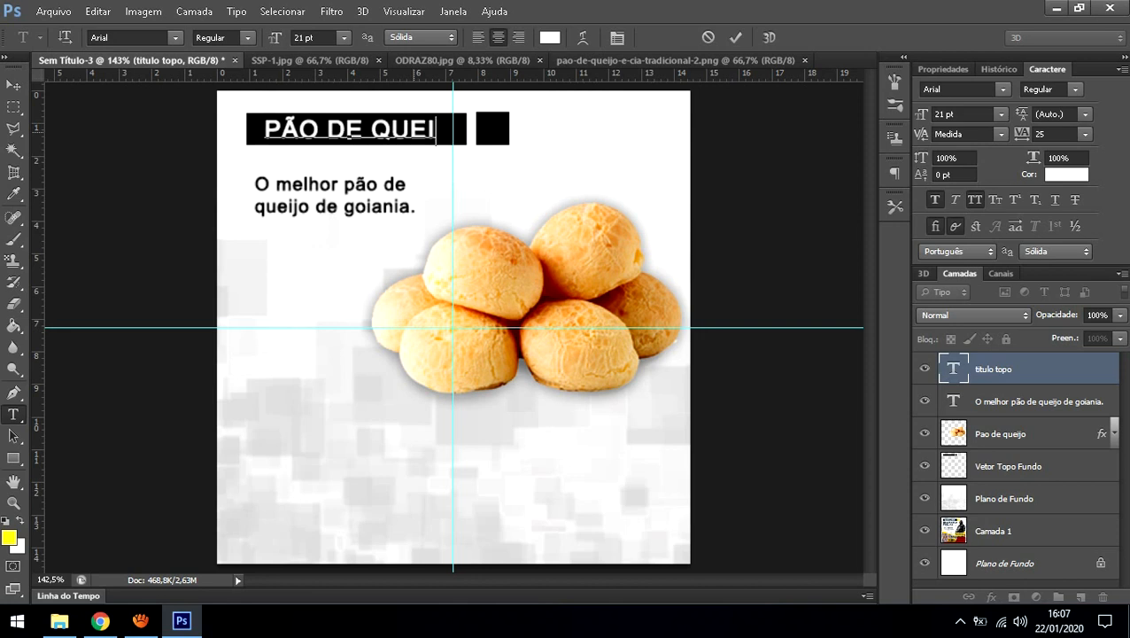
pyautogui.hotkey('ctrl', 'a')
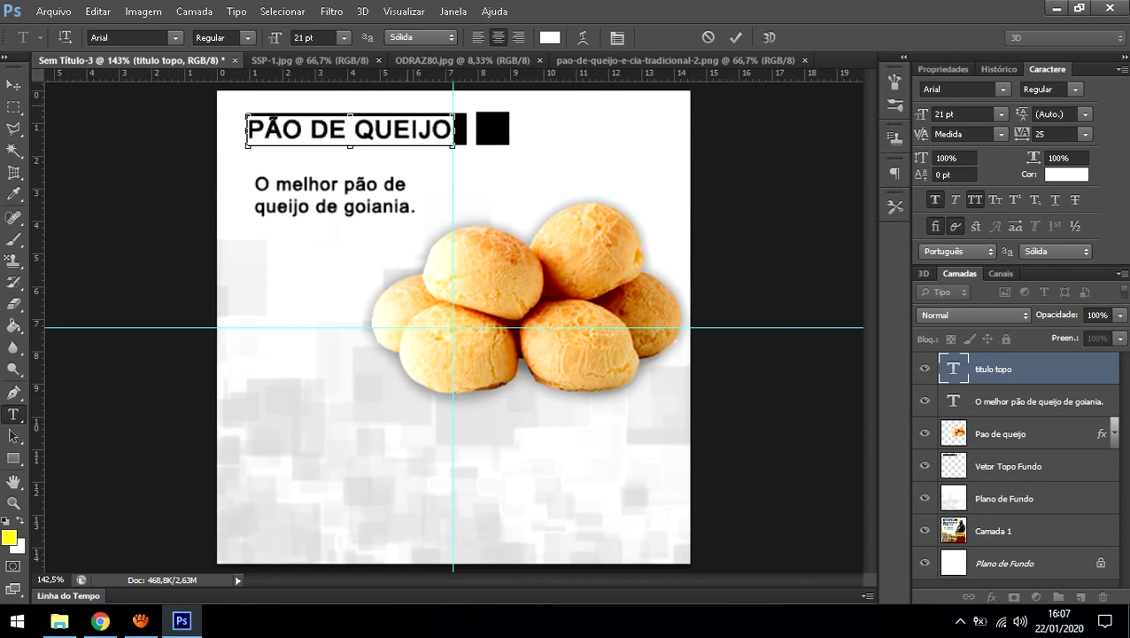
pyautogui.click(317, 38)
pyautogui.press('Down')
pyautogui.press('Down')
pyautogui.press('Down')
pyautogui.press('Down')
pyautogui.press('Down')
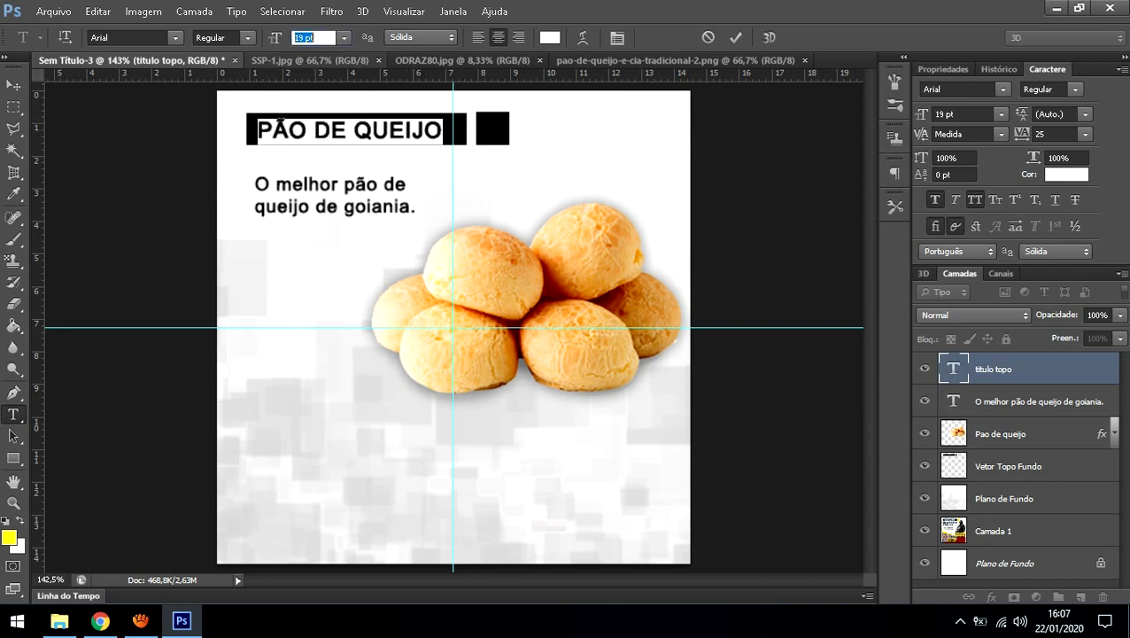
pyautogui.press('Return')
pyautogui.click(1038, 401)
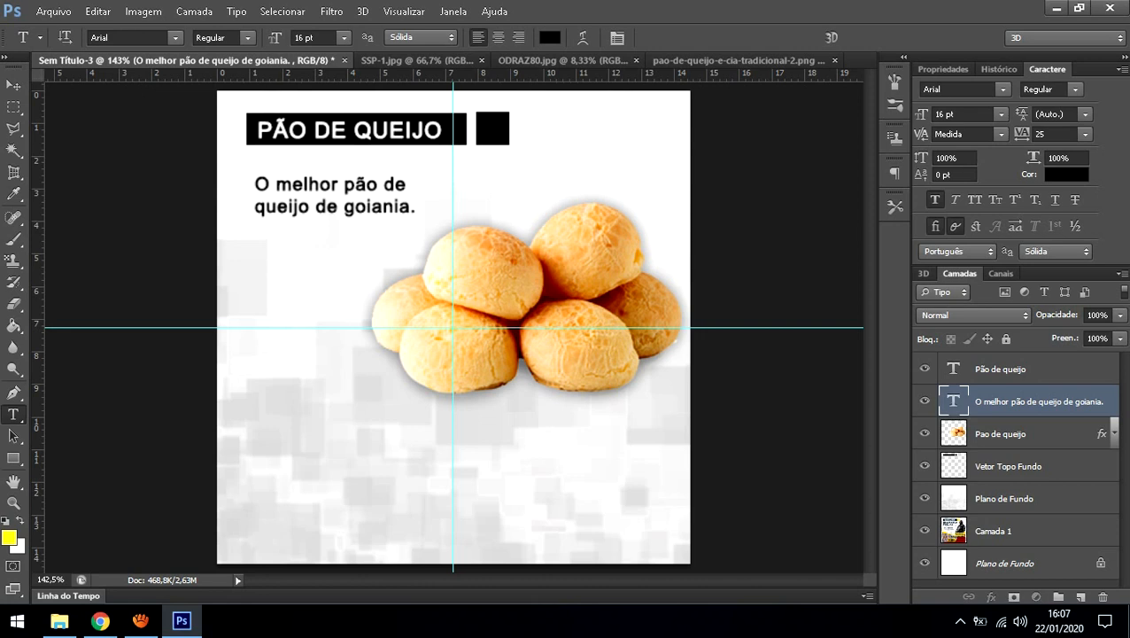
pyautogui.moveTo(1005, 532); pyautogui.dragTo(1006, 359)
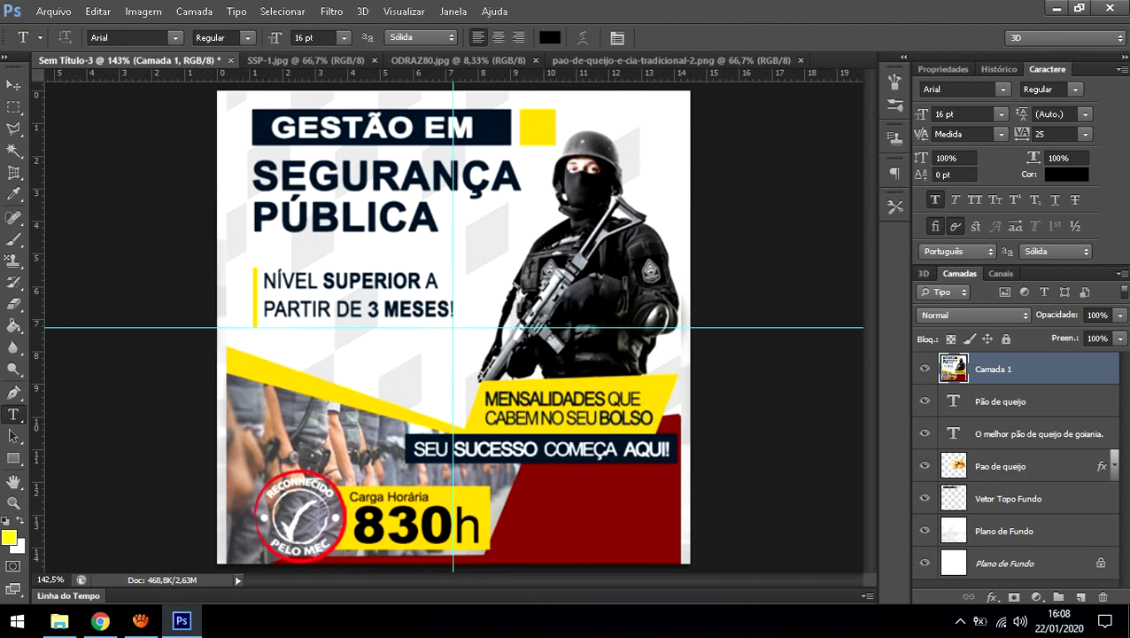
pyautogui.moveTo(993, 368); pyautogui.dragTo(993, 545)
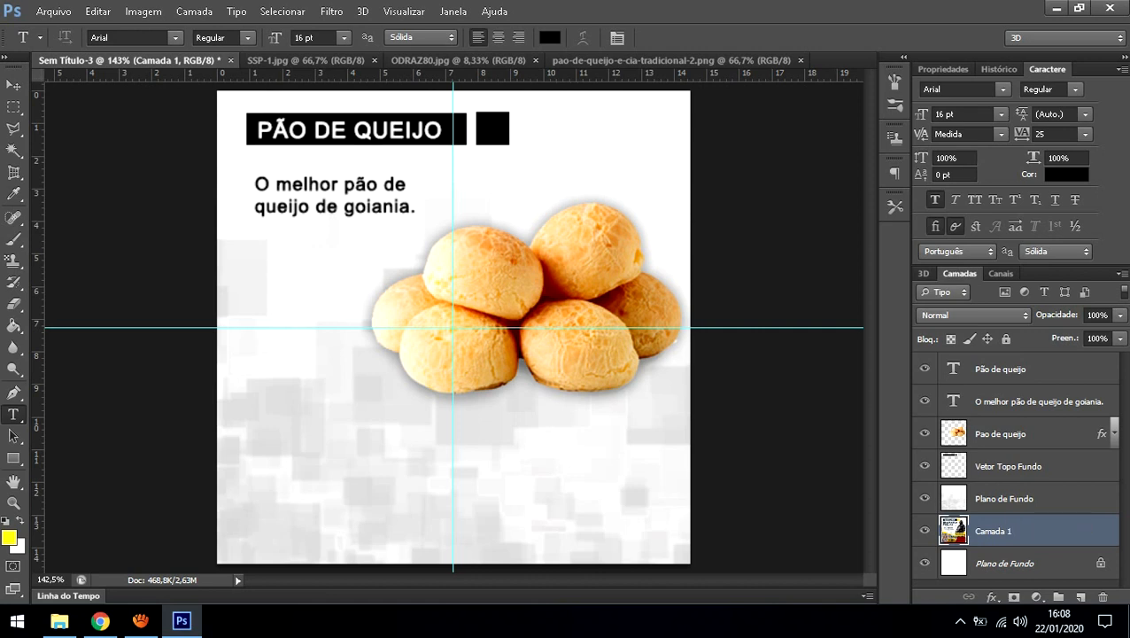
pyautogui.click(1019, 498)
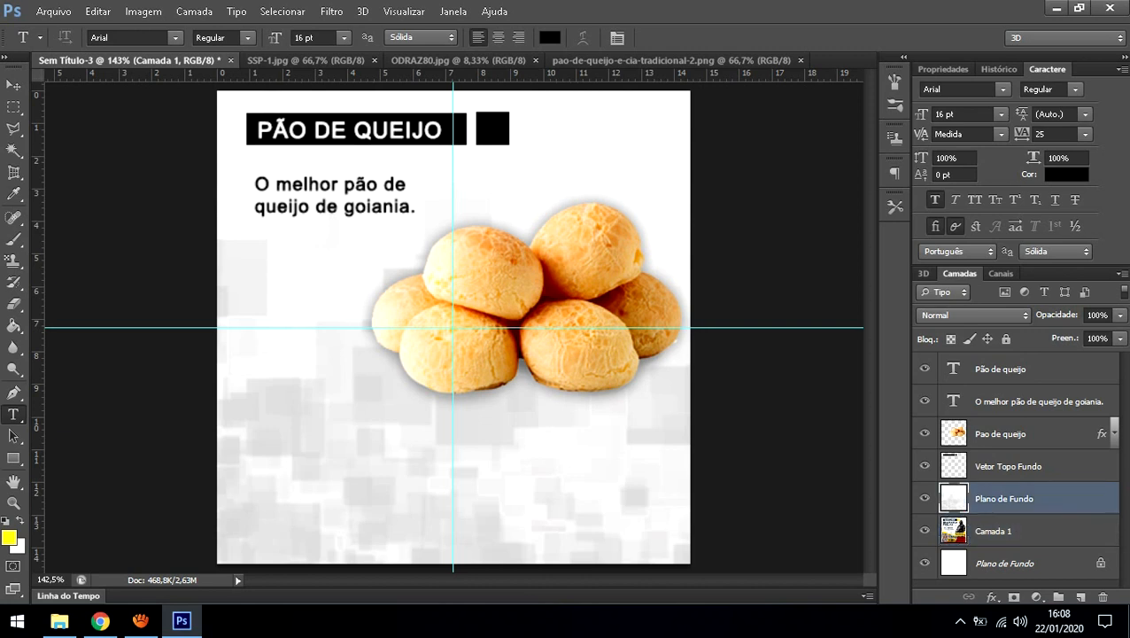
pyautogui.moveTo(1019, 499); pyautogui.dragTo(1019, 425)
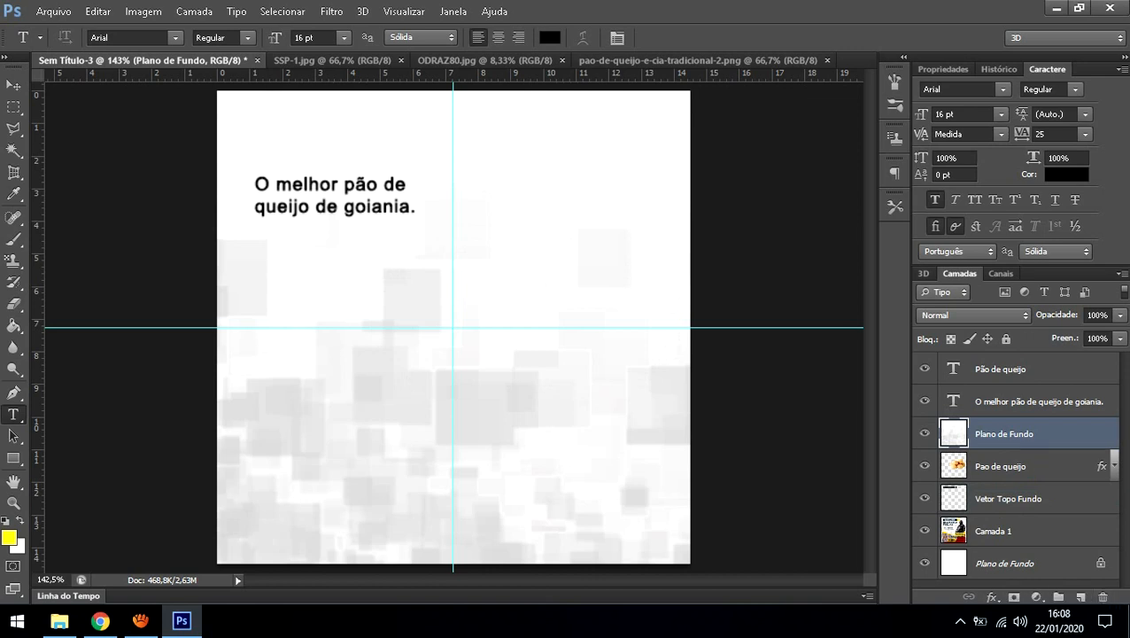
pyautogui.moveTo(1002, 466); pyautogui.dragTo(1001, 419)
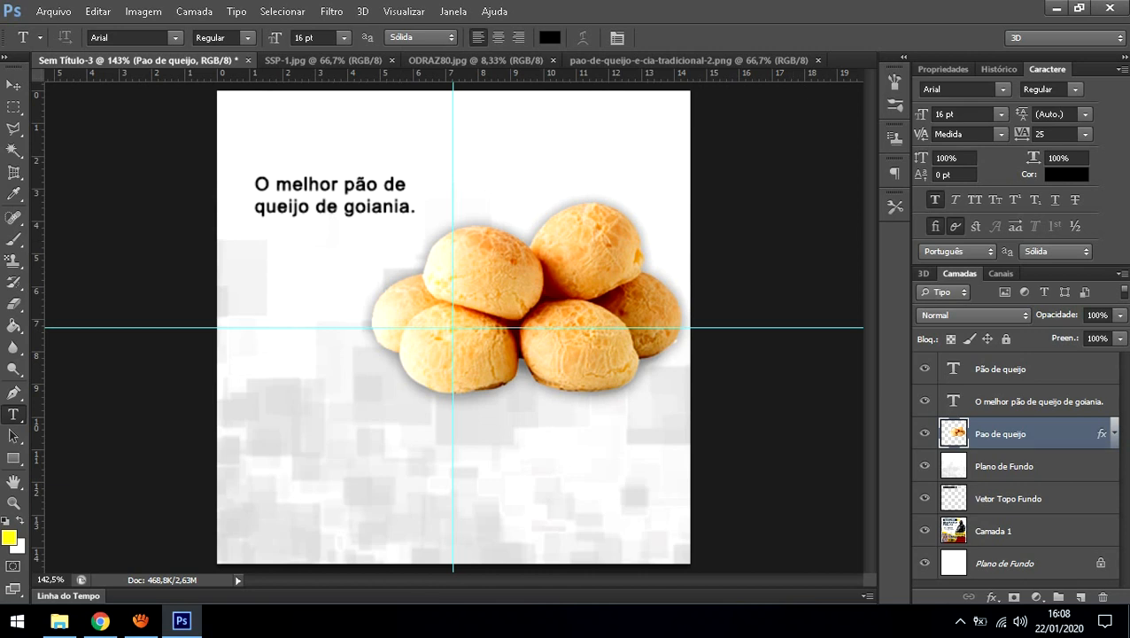
pyautogui.moveTo(1001, 498); pyautogui.dragTo(1001, 450)
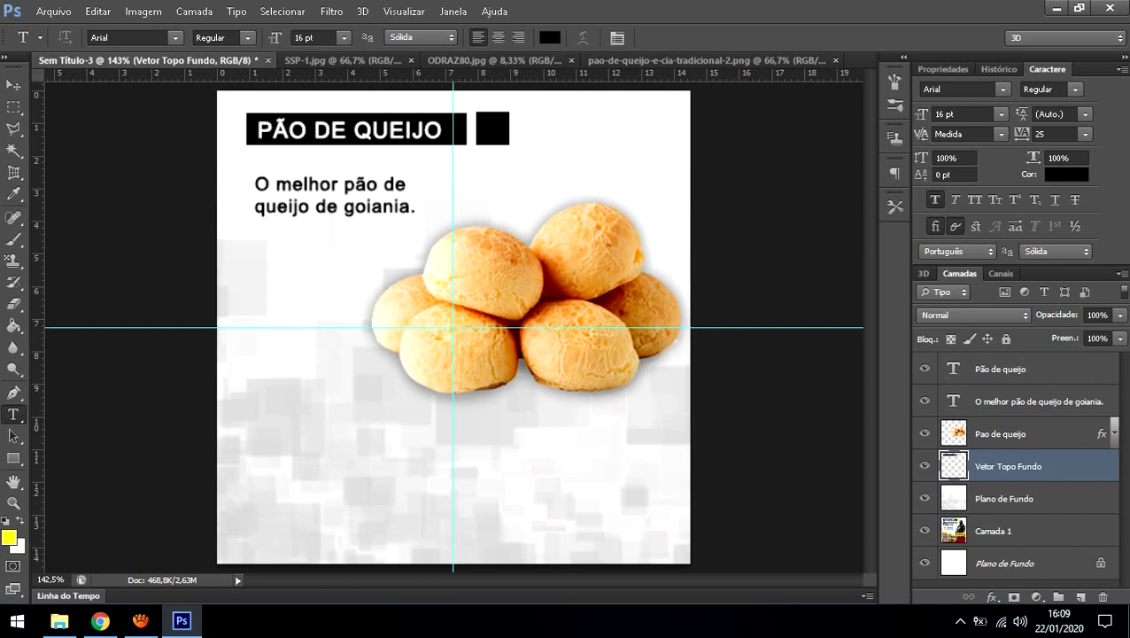
pyautogui.click(925, 434)
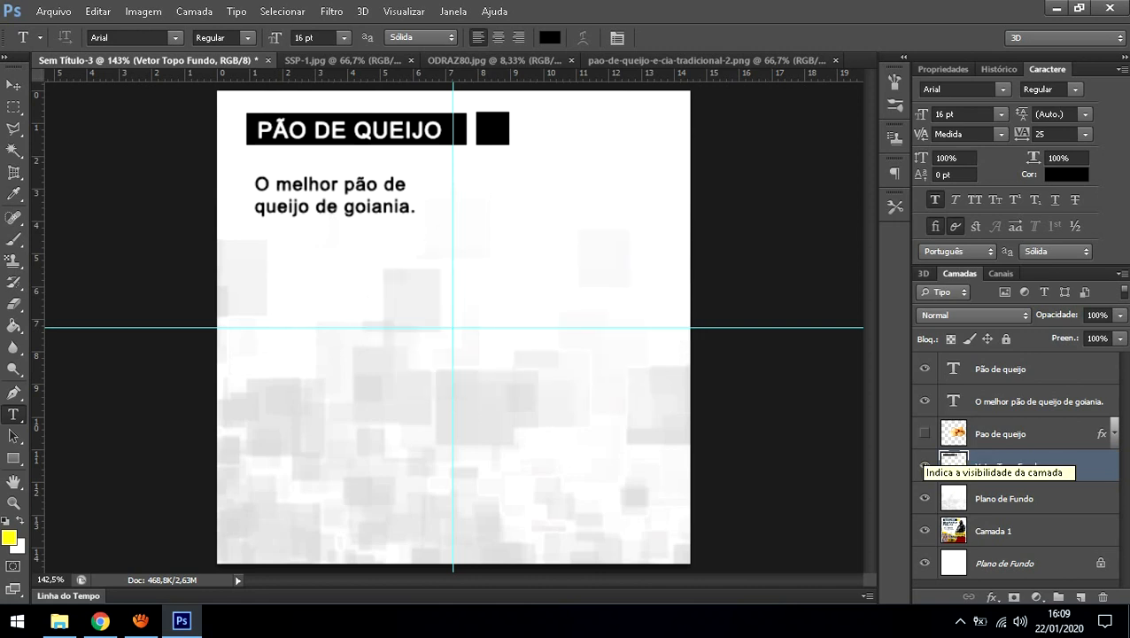
pyautogui.click(925, 434)
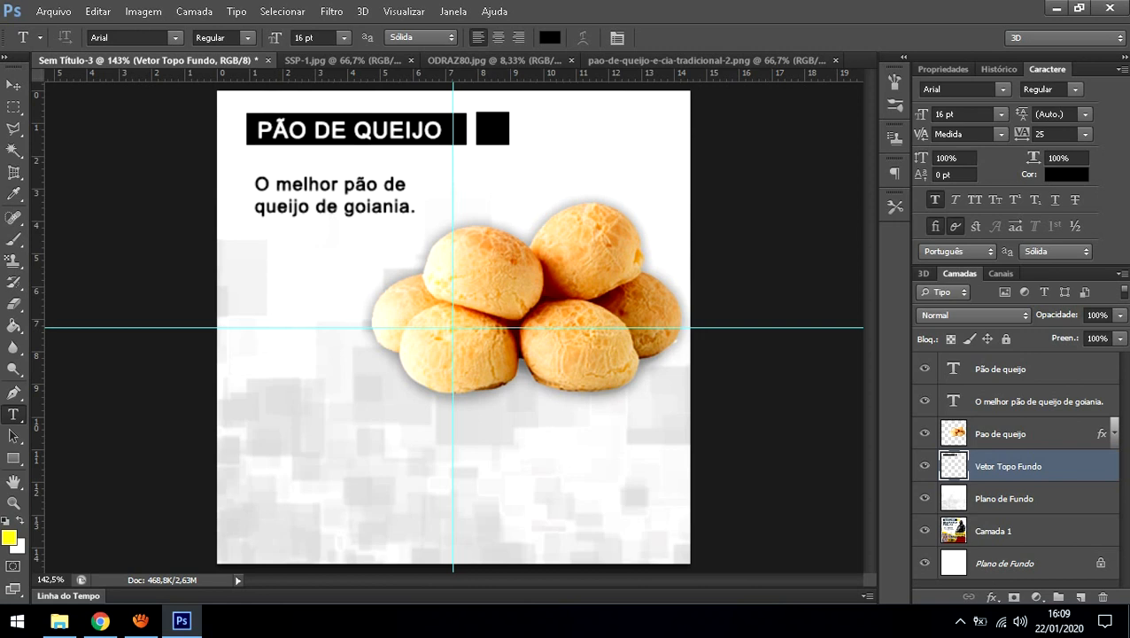
pyautogui.click(1001, 433)
pyautogui.rightClick(1001, 433)
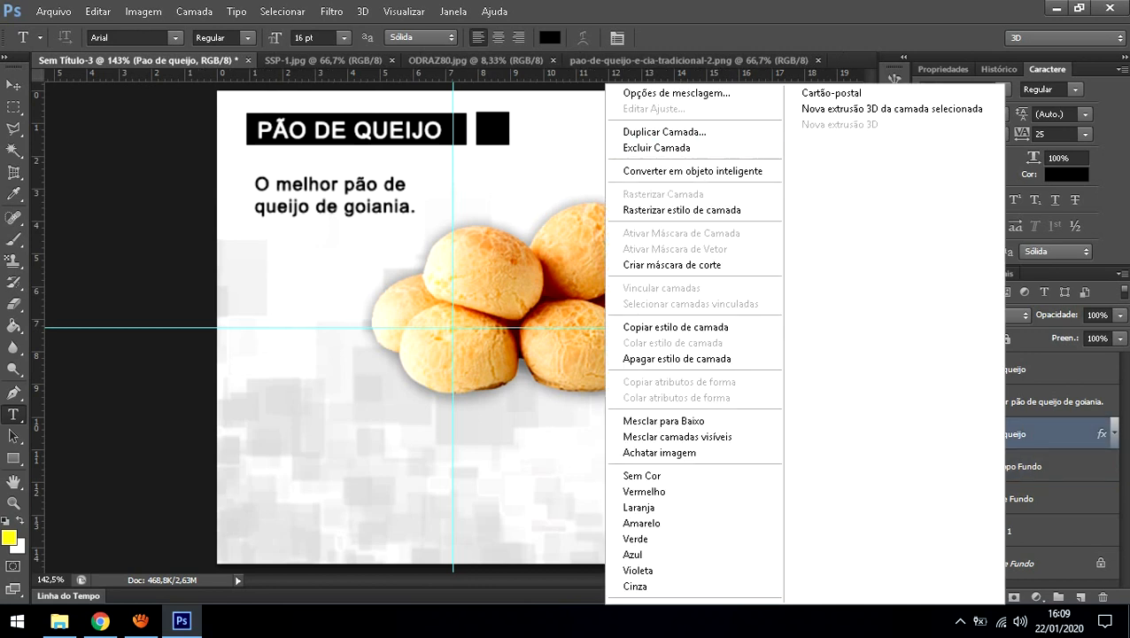
pyautogui.press('Escape')
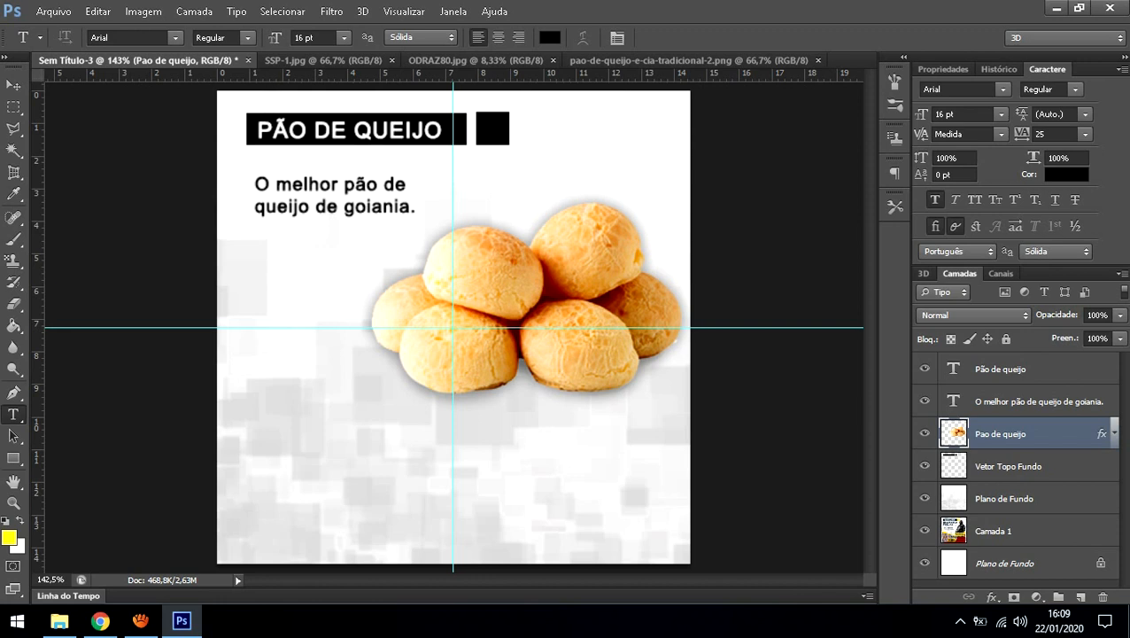
pyautogui.click(1010, 466)
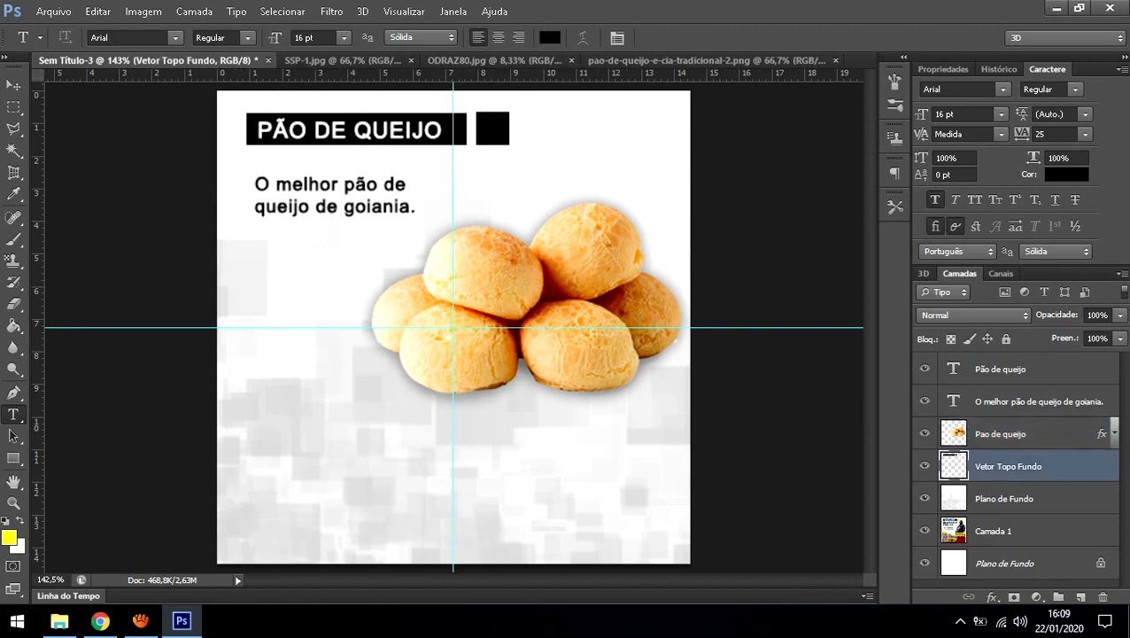
pyautogui.click(1010, 434)
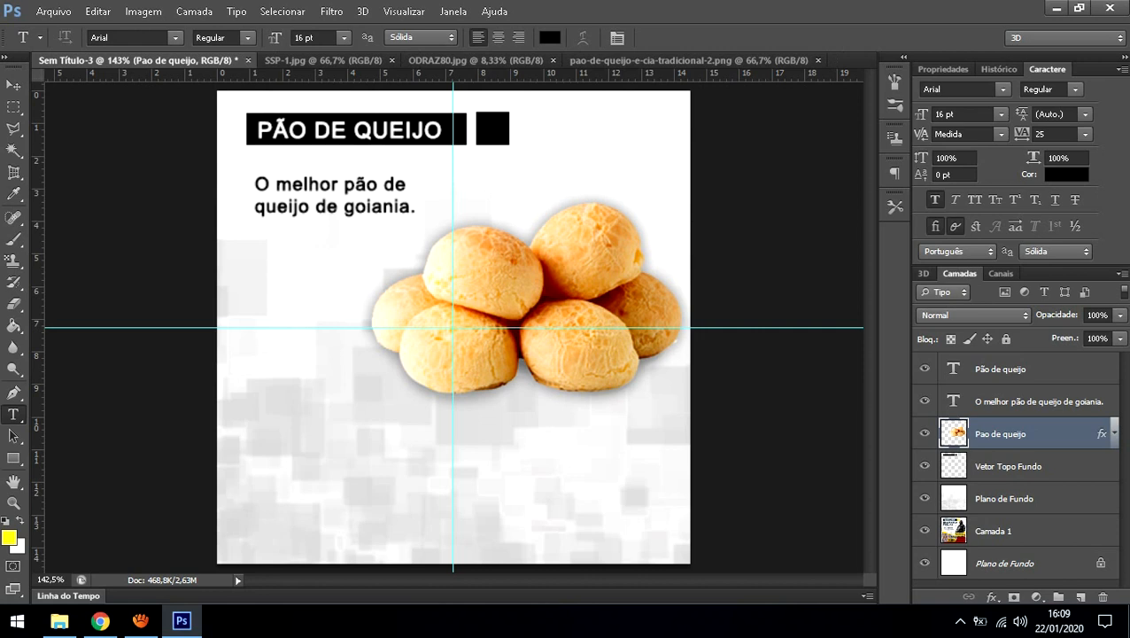
pyautogui.hotkey('ctrl', 'j')
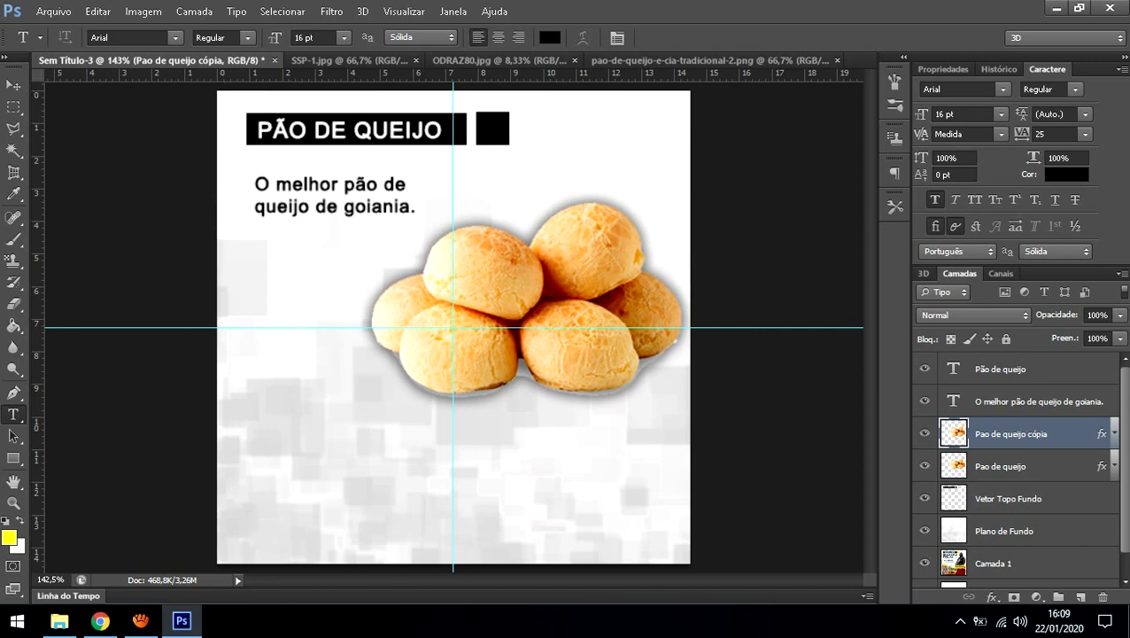
pyautogui.click(925, 466)
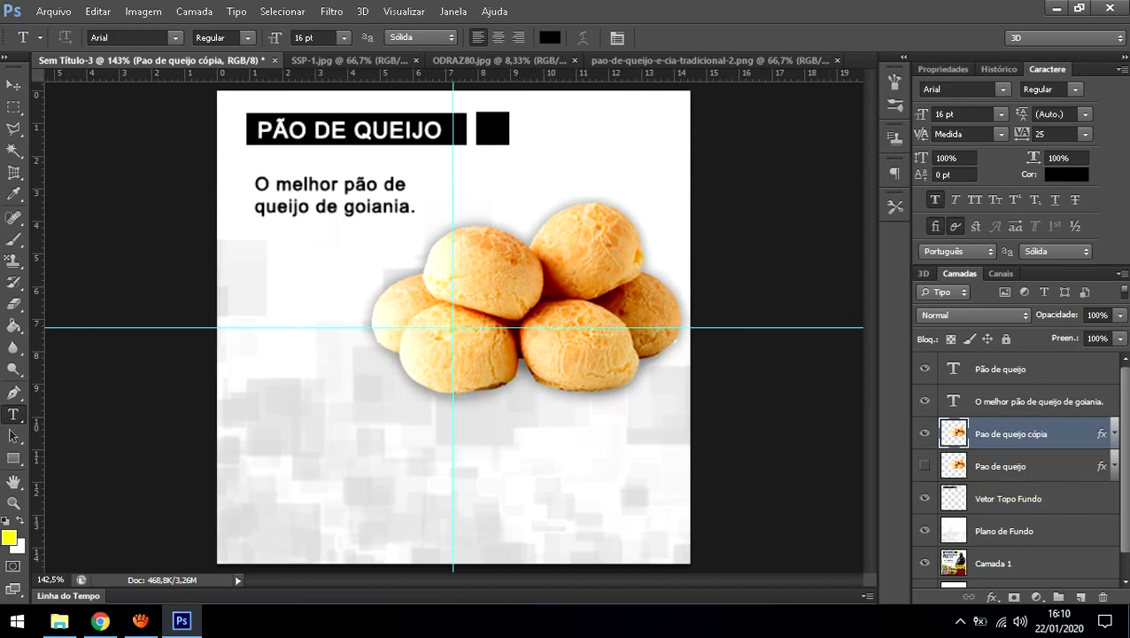
pyautogui.click(925, 466)
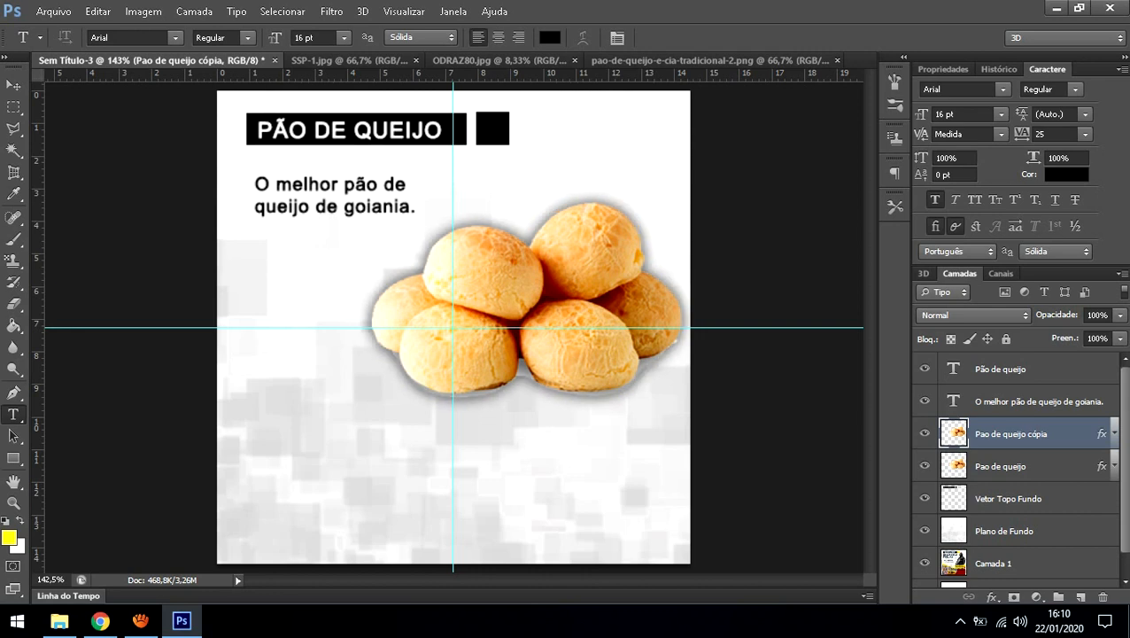
pyautogui.rightClick(996, 435)
pyautogui.click(673, 148)
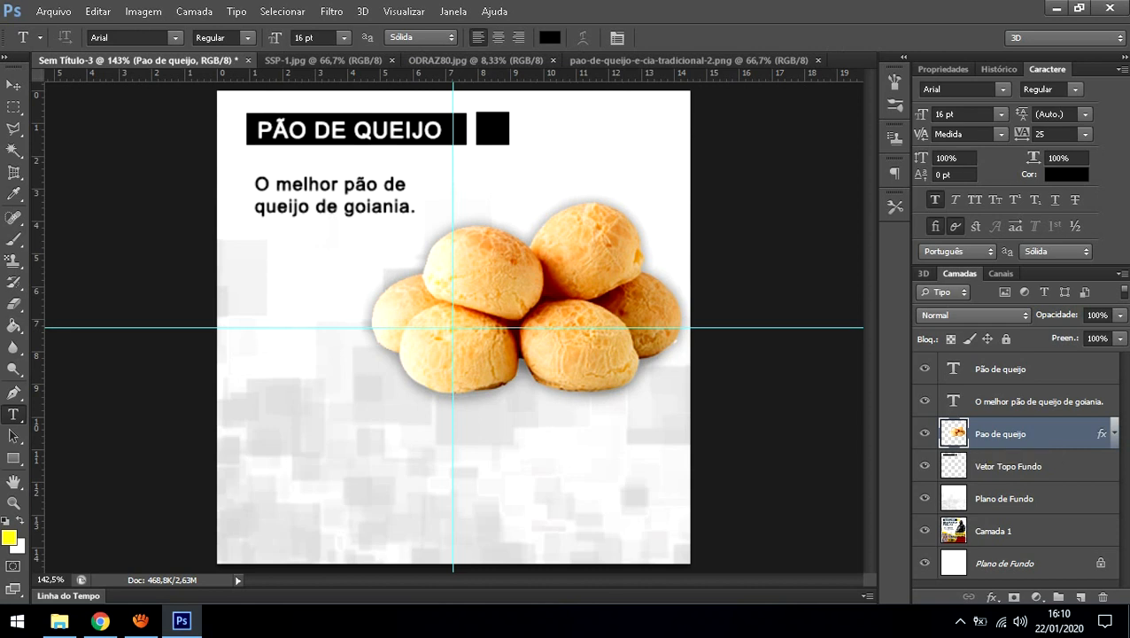
pyautogui.hotkey('ctrl', 'j')
pyautogui.press('i')
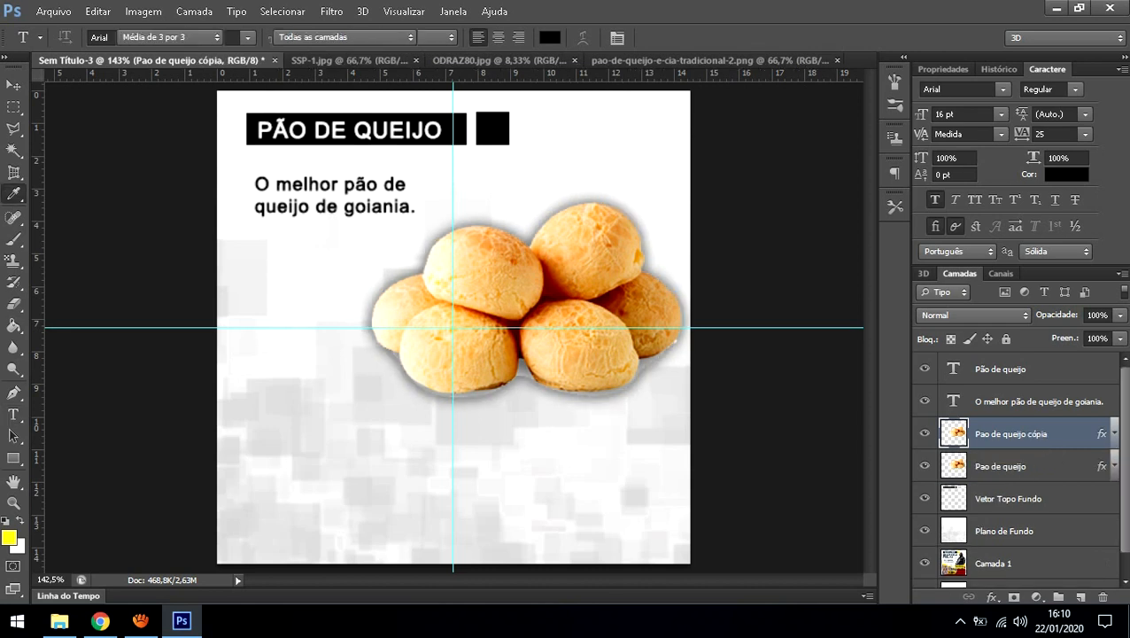
pyautogui.hotkey('ctrl', 'u')
pyautogui.moveTo(904, 261); pyautogui.dragTo(874, 262)
pyautogui.press('Return')
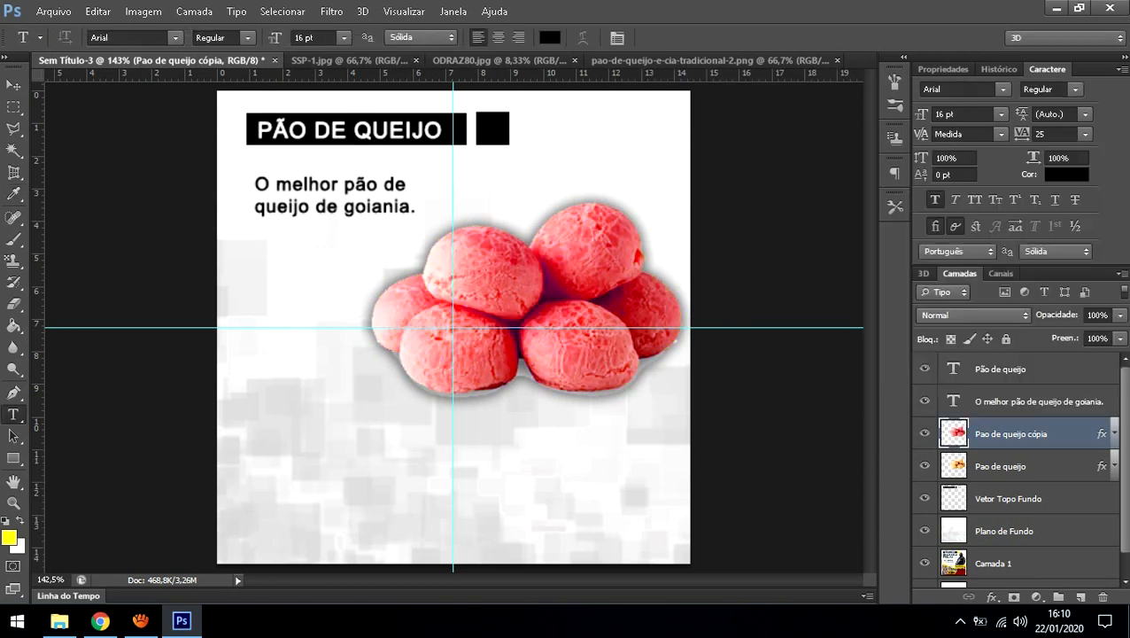
pyautogui.press('Delete')
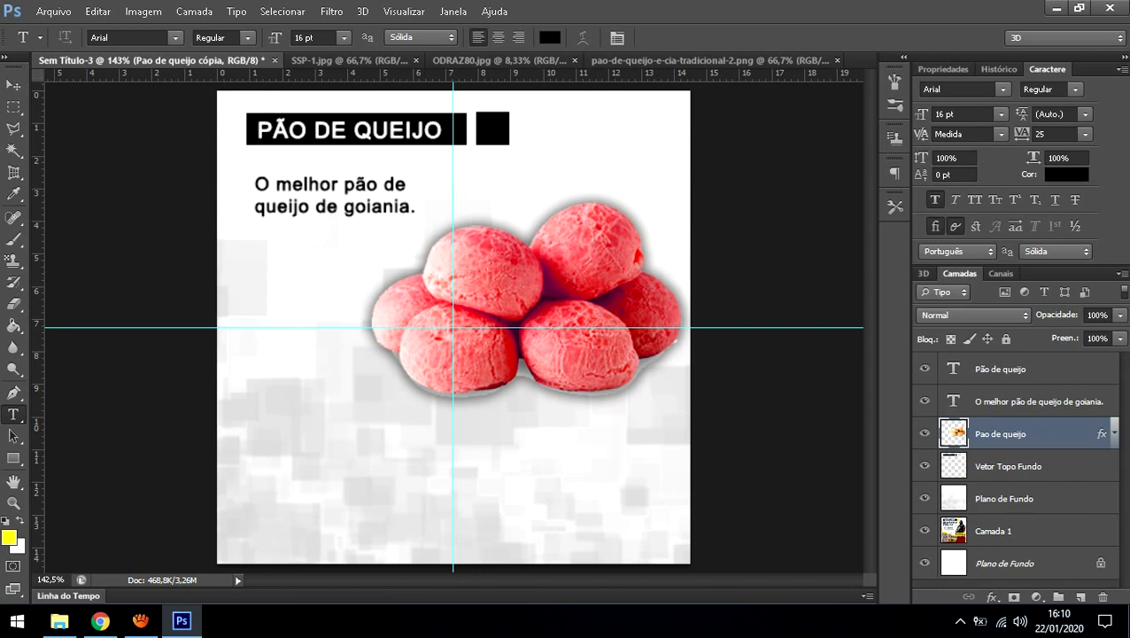
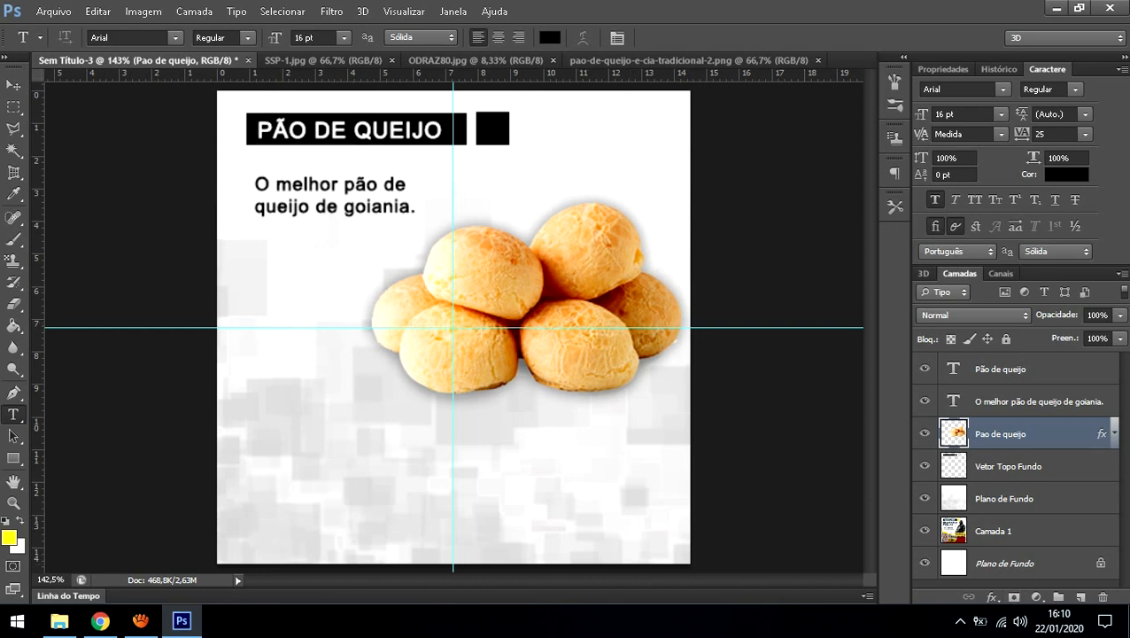
# Step: On Camada 1, lasso a slanted four-cornered band across the flyer's bottom and add a new layer
pyautogui.click(1010, 531)
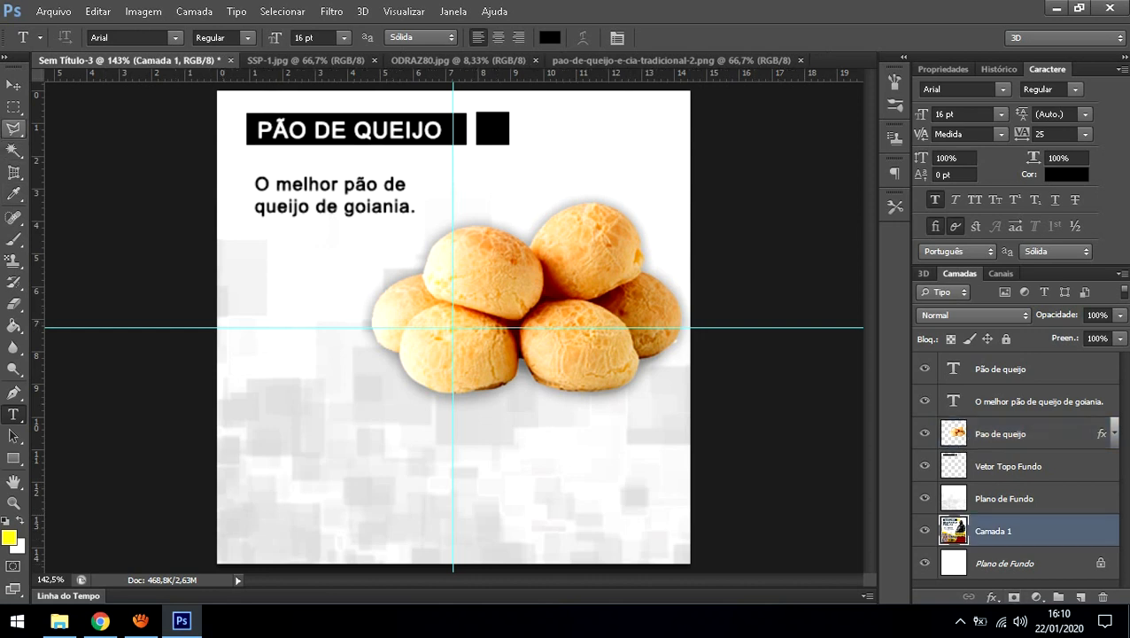
pyautogui.click(13, 128)
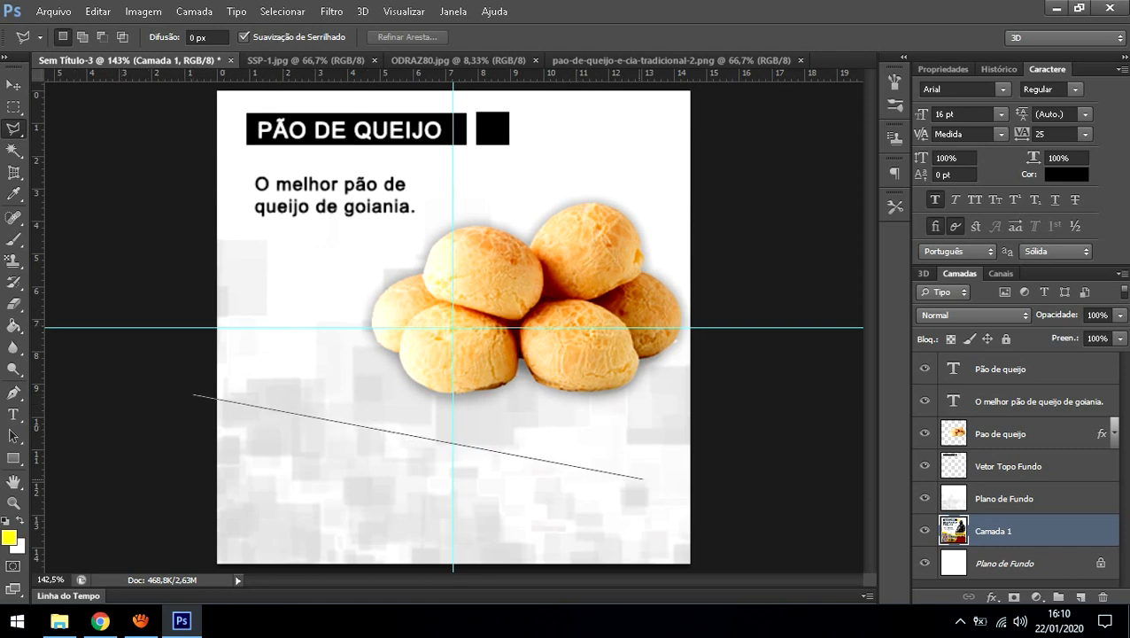
pyautogui.click(708, 466)
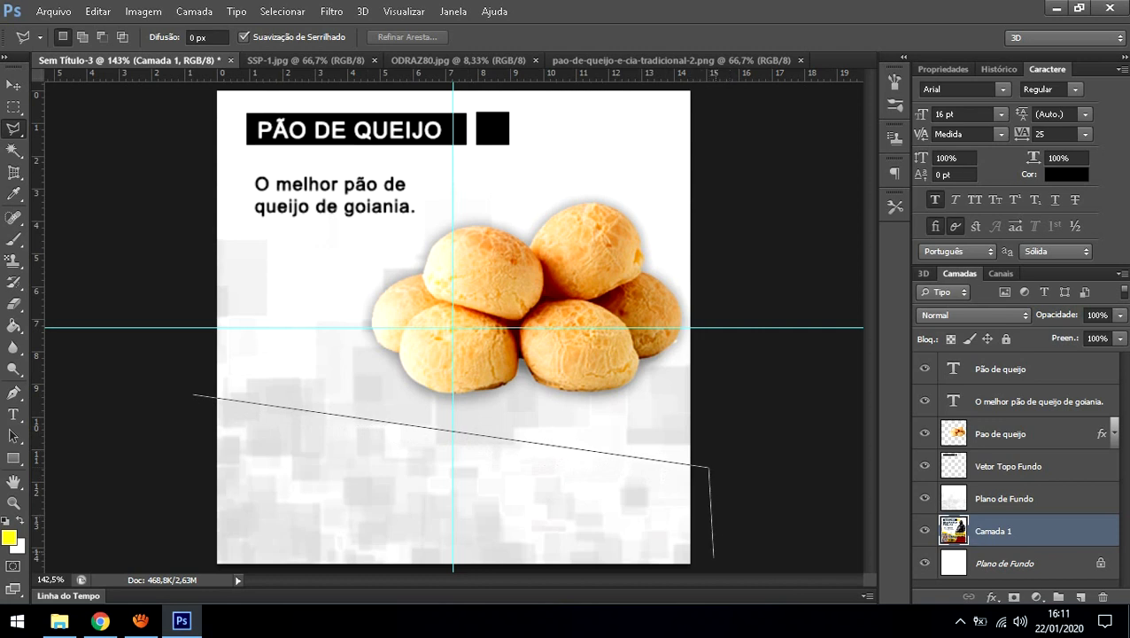
pyautogui.click(711, 568)
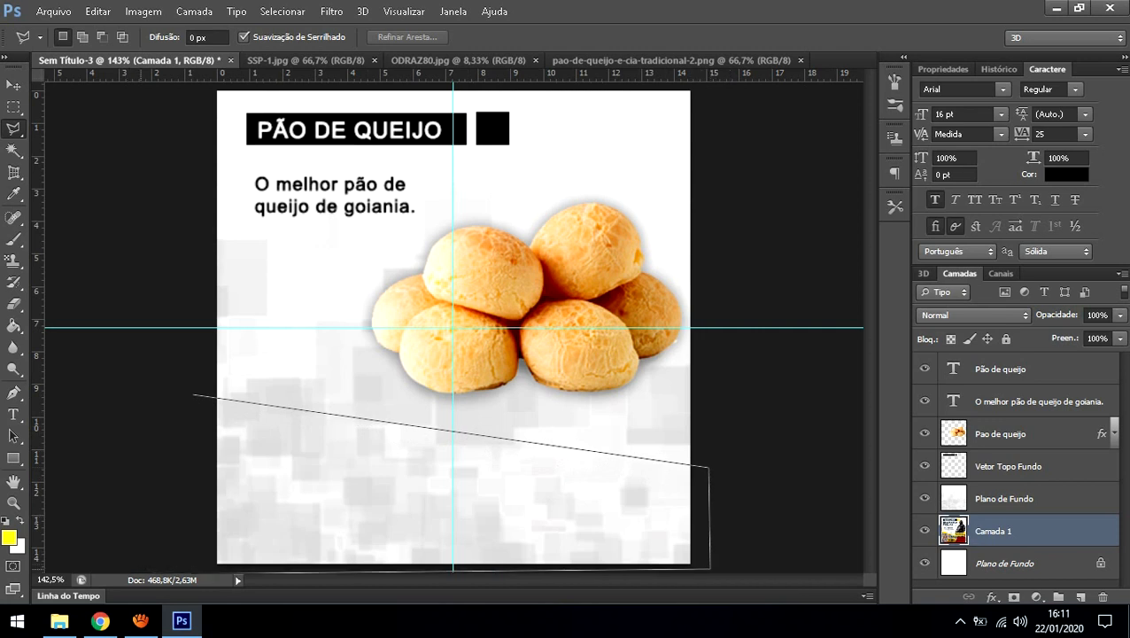
pyautogui.click(162, 568)
pyautogui.click(193, 396)
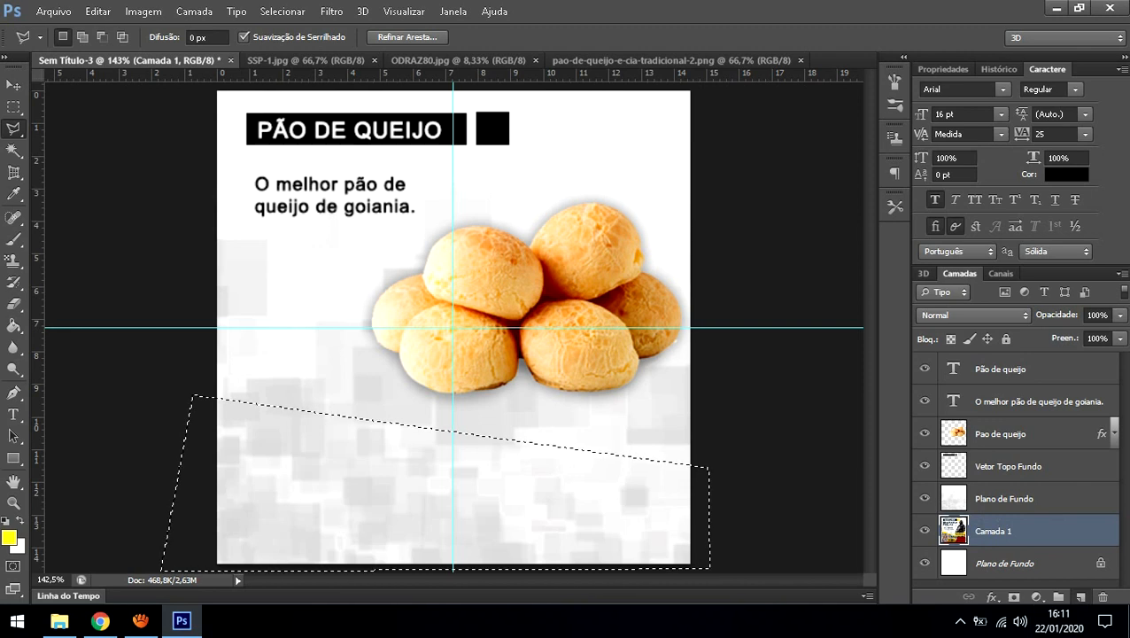
pyautogui.click(1081, 597)
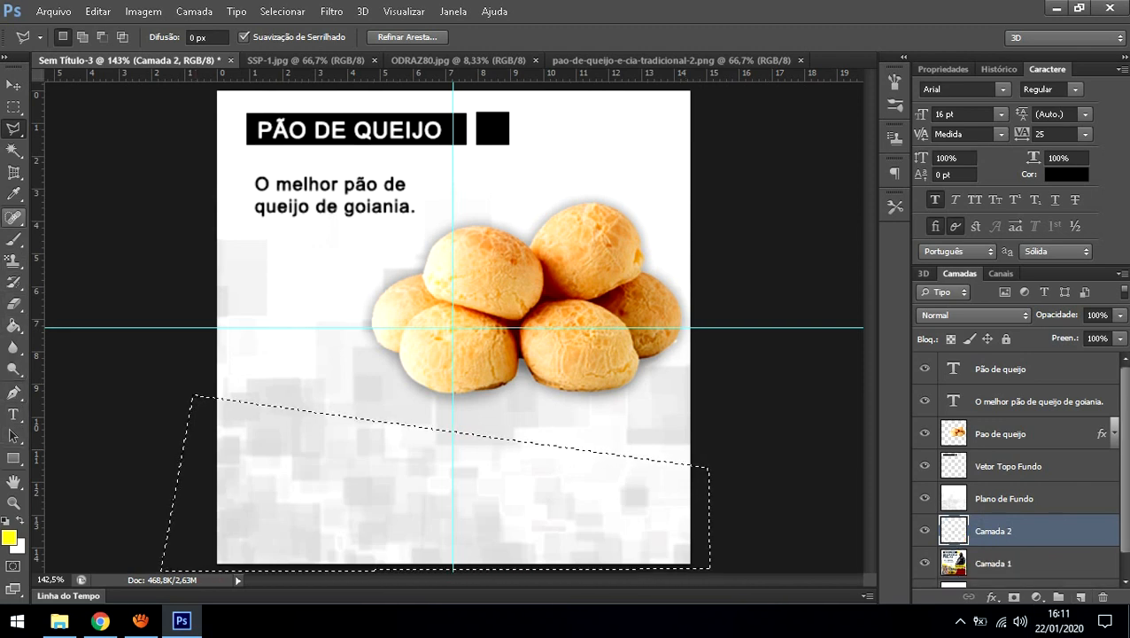
# Step: Fill the band selection with yellow on Camada 2, move it above Plano de Fundo, and deselect
pyautogui.click(13, 240)
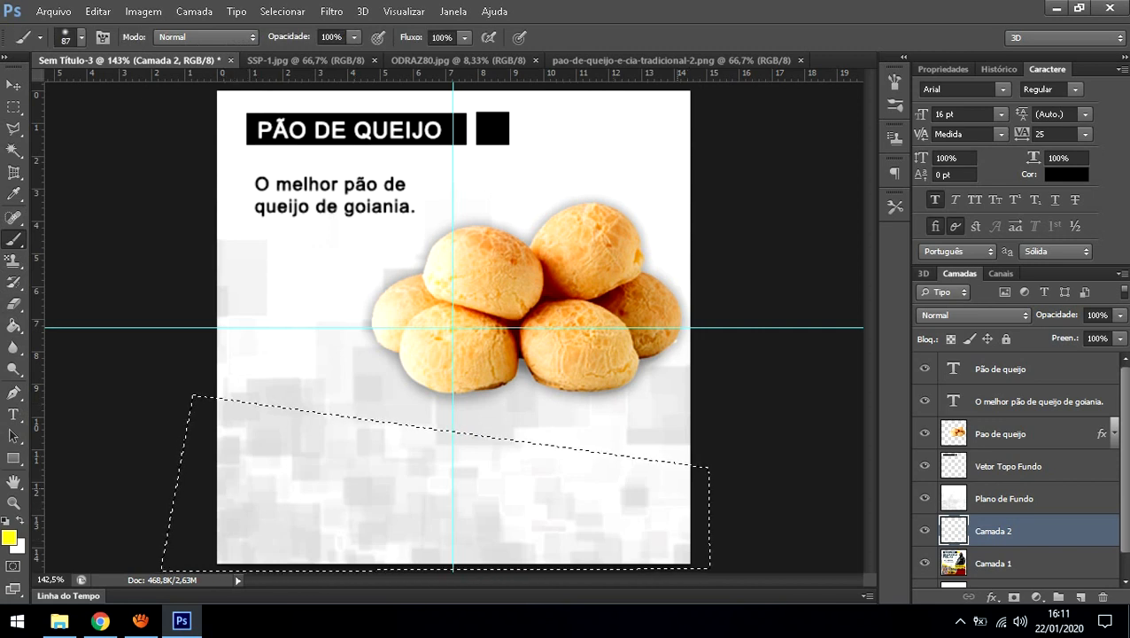
pyautogui.hotkey('alt', 'BackSpace')
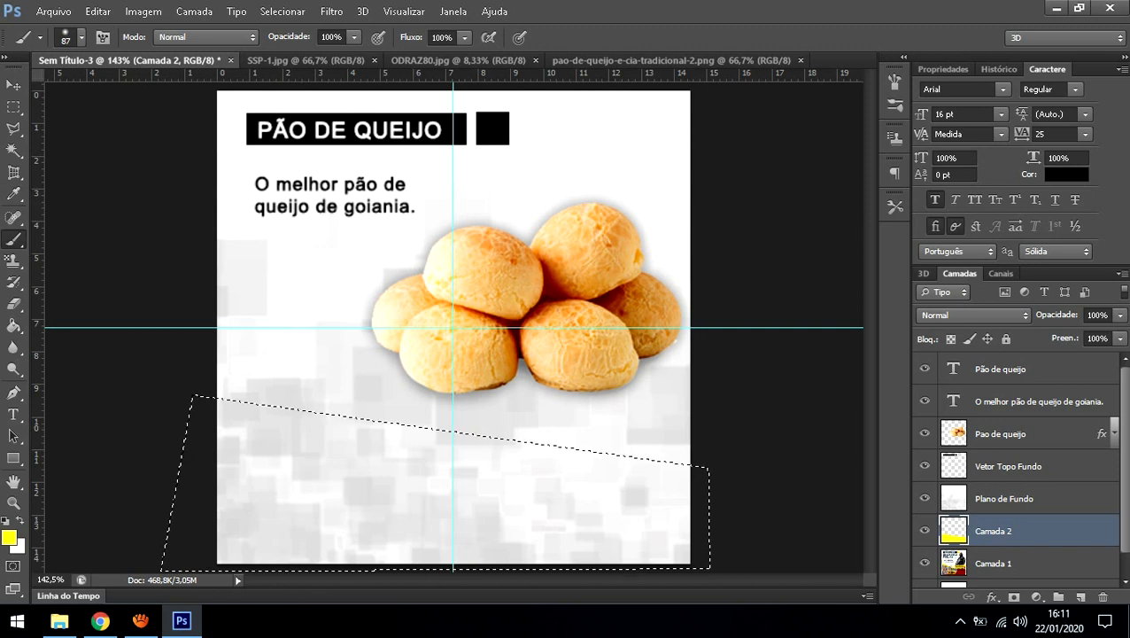
pyautogui.moveTo(1004, 531); pyautogui.dragTo(1004, 484)
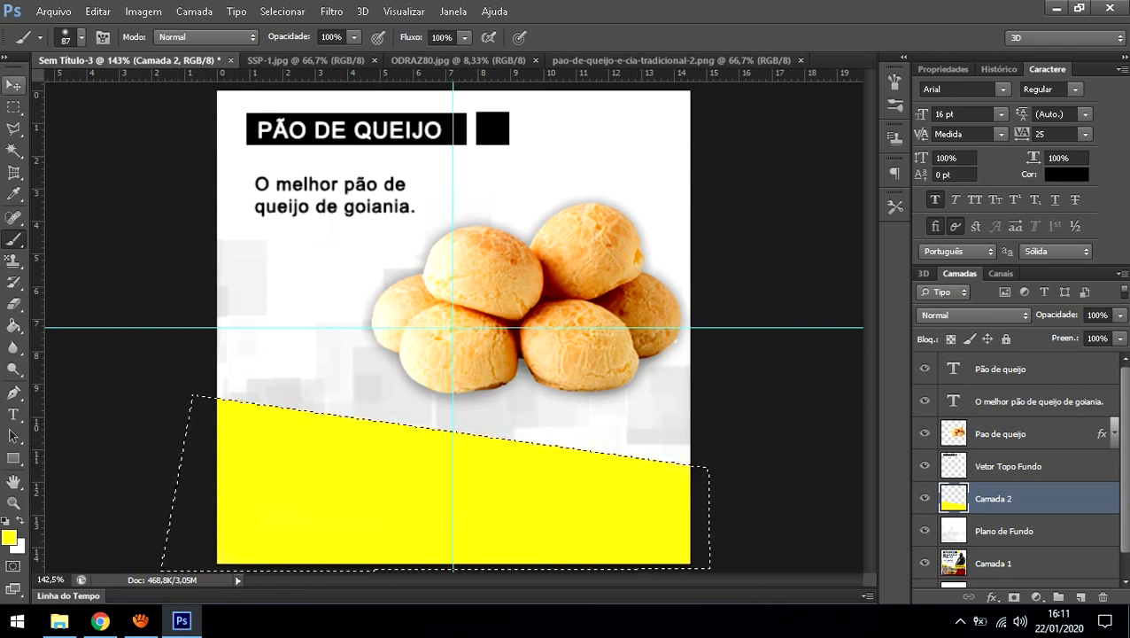
pyautogui.click(13, 106)
pyautogui.hotkey('ctrl', 'd')
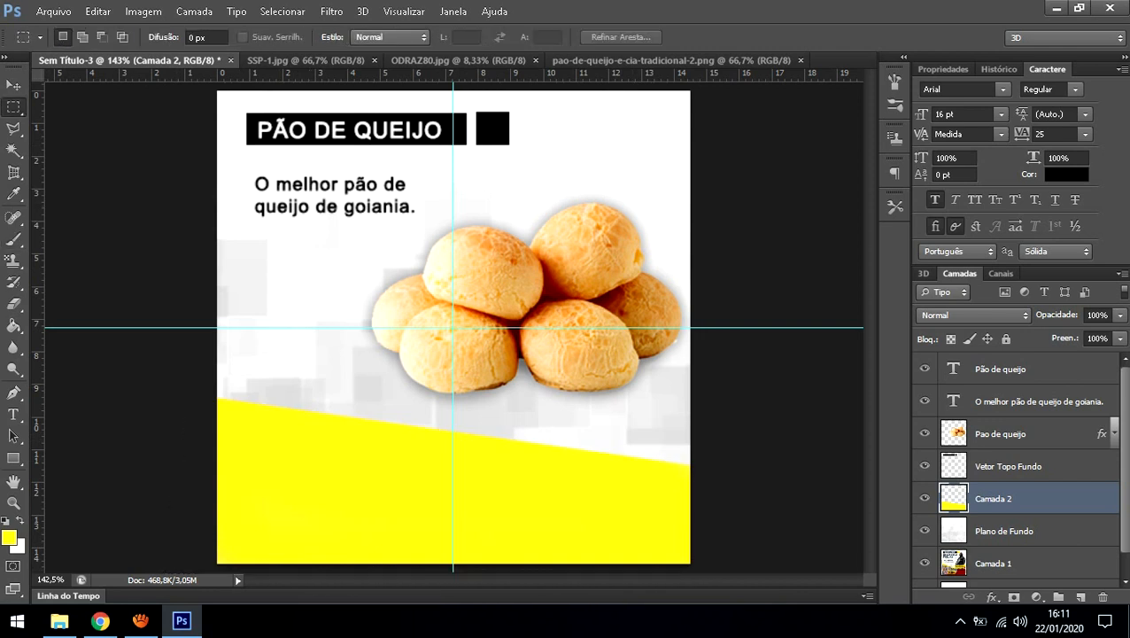
pyautogui.hotkey('ctrl', 'u')
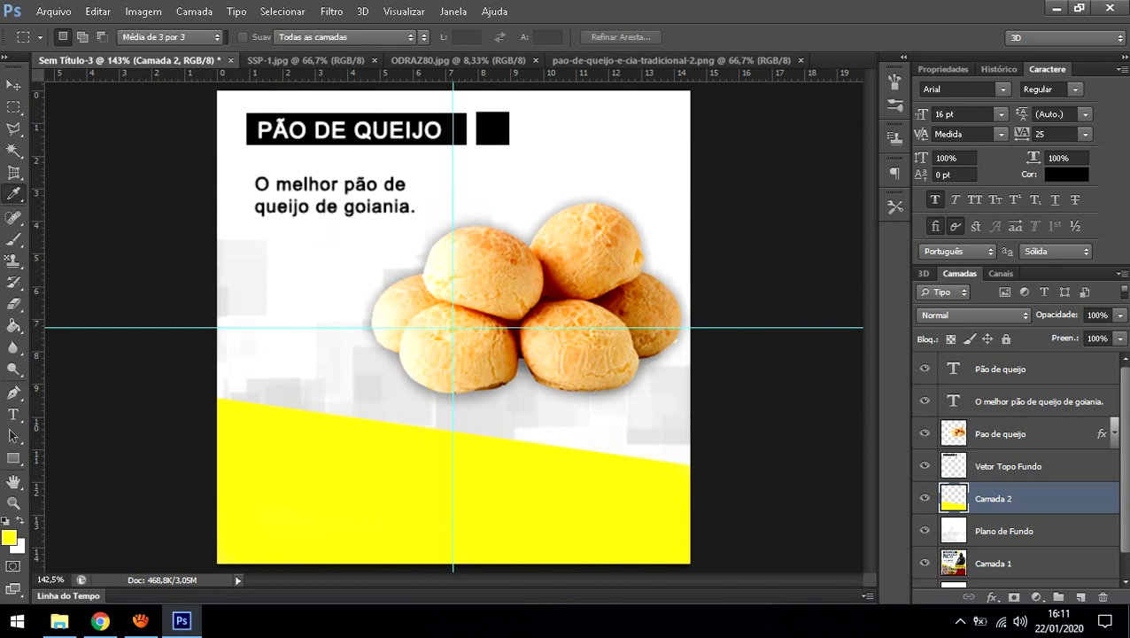
pyautogui.moveTo(905, 301); pyautogui.dragTo(837, 301)
pyautogui.moveTo(905, 261); pyautogui.dragTo(943, 262)
pyautogui.hotkey('shift', 'Down')
pyautogui.hotkey('shift', 'Down')
pyautogui.hotkey('shift', 'Down')
pyautogui.hotkey('shift', 'Down')
pyautogui.hotkey('shift', 'Down')
pyautogui.hotkey('shift', 'Down')
pyautogui.hotkey('shift', 'Down')
pyautogui.hotkey('shift', 'Down')
pyautogui.hotkey('shift', 'Down')
pyautogui.hotkey('shift', 'Down')
pyautogui.hotkey('shift', 'Down')
pyautogui.hotkey('shift', 'Down')
pyautogui.hotkey('shift', 'Down')
pyautogui.hotkey('shift', 'Down')
pyautogui.hotkey('shift', 'Down')
pyautogui.hotkey('shift', 'Down')
pyautogui.hotkey('shift', 'Down')
pyautogui.hotkey('shift', 'Down')
pyautogui.hotkey('shift', 'Down')
pyautogui.hotkey('shift', 'Down')
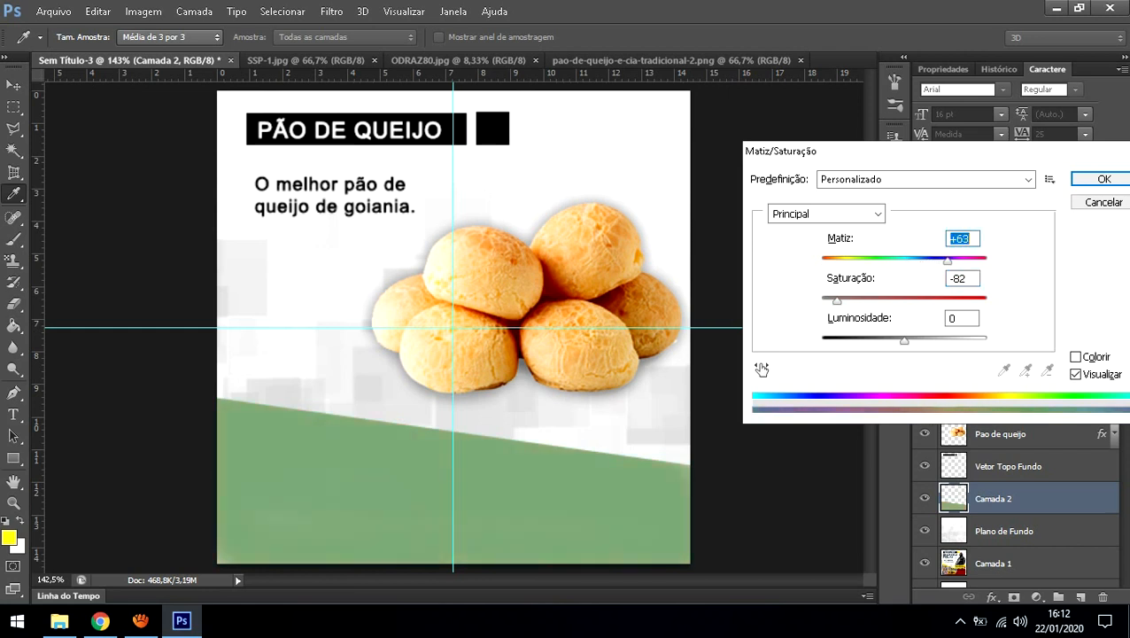
pyautogui.hotkey('shift', 'Up')
pyautogui.hotkey('shift', 'Up')
pyautogui.hotkey('shift', 'Up')
pyautogui.hotkey('shift', 'Up')
pyautogui.hotkey('shift', 'Up')
pyautogui.hotkey('shift', 'Up')
pyautogui.hotkey('shift', 'Up')
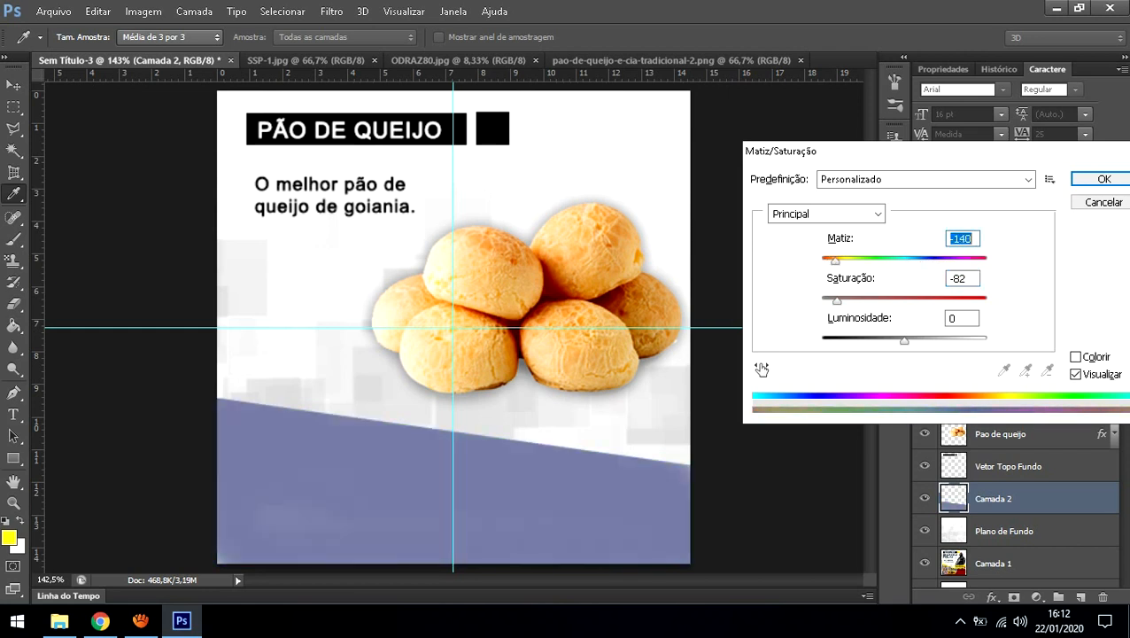
pyautogui.press('Tab')
pyautogui.hotkey('shift', 'Up')
pyautogui.hotkey('shift', 'Up')
pyautogui.hotkey('shift', 'Up')
pyautogui.hotkey('shift', 'Up')
pyautogui.hotkey('shift', 'Up')
pyautogui.hotkey('shift', 'Up')
pyautogui.hotkey('shift', 'Up')
pyautogui.hotkey('shift', 'Up')
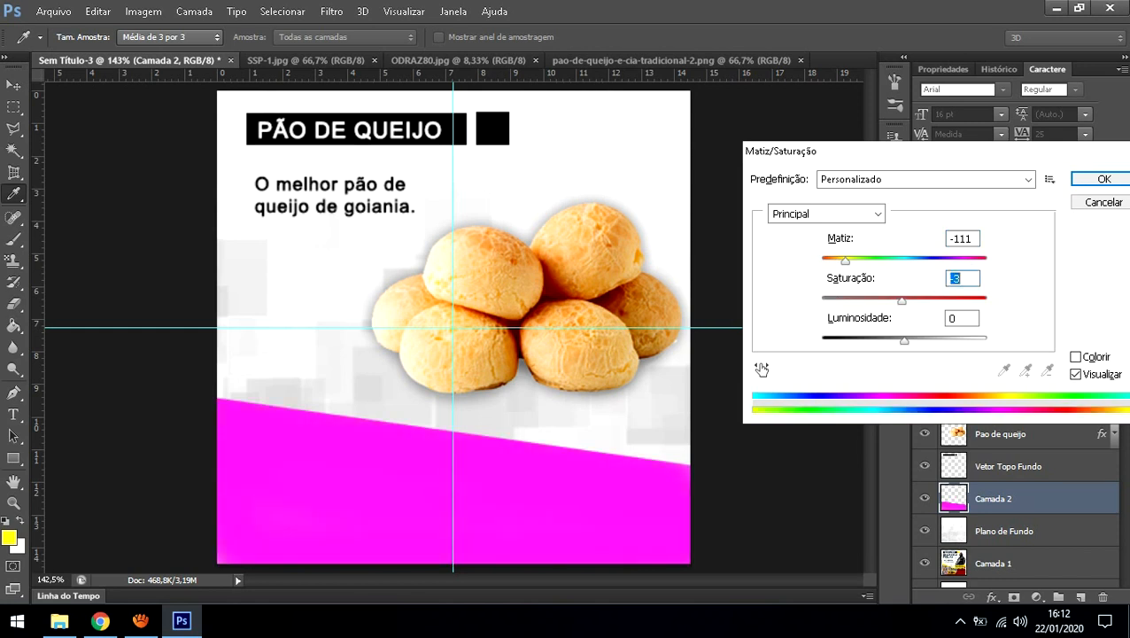
pyautogui.press('Tab')
pyautogui.hotkey('shift', 'Down')
pyautogui.hotkey('shift', 'Down')
pyautogui.hotkey('shift', 'Down')
pyautogui.hotkey('shift', 'Down')
pyautogui.hotkey('shift', 'Down')
pyautogui.hotkey('shift', 'Down')
pyautogui.hotkey('shift', 'Down')
pyautogui.hotkey('shift', 'Down')
pyautogui.hotkey('shift', 'Down')
pyautogui.hotkey('shift', 'Down')
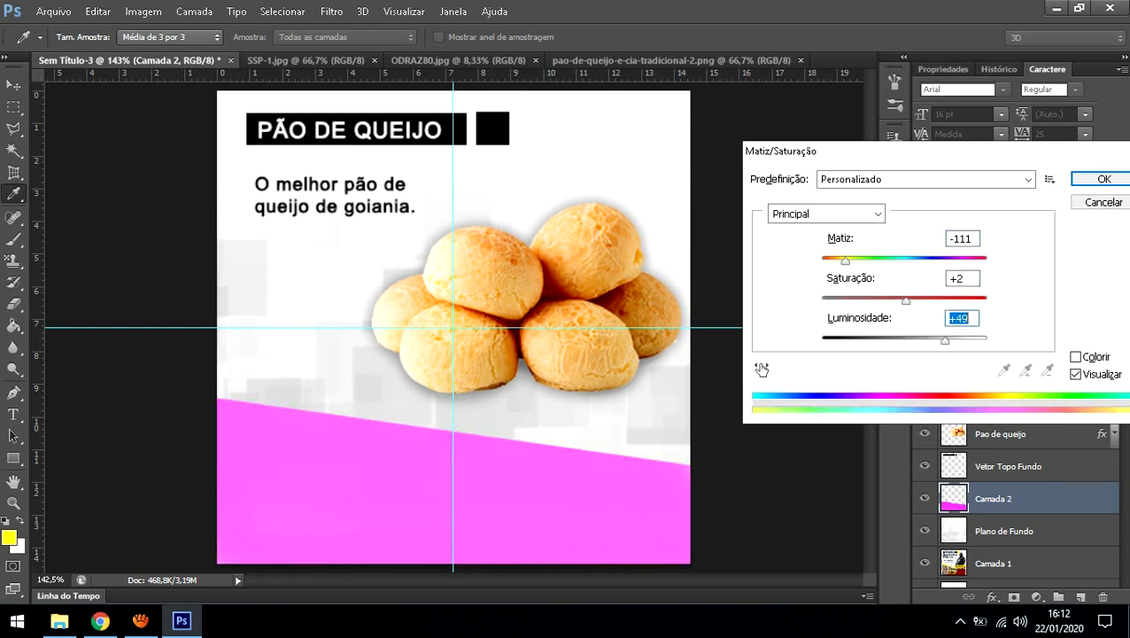
pyautogui.hotkey('shift', 'Down')
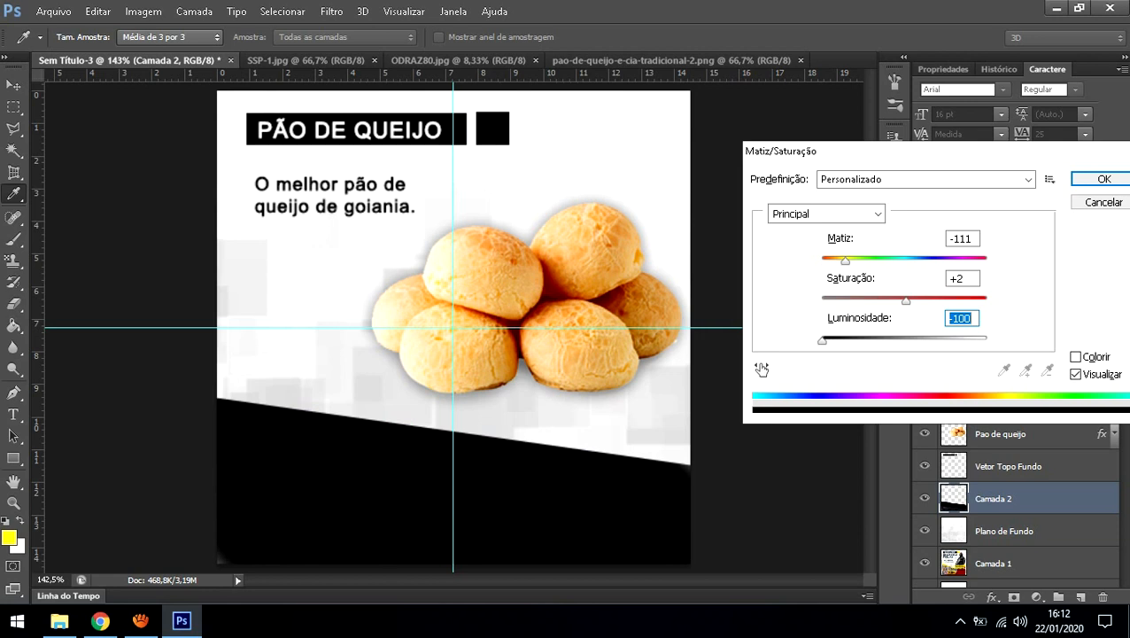
pyautogui.press('Return')
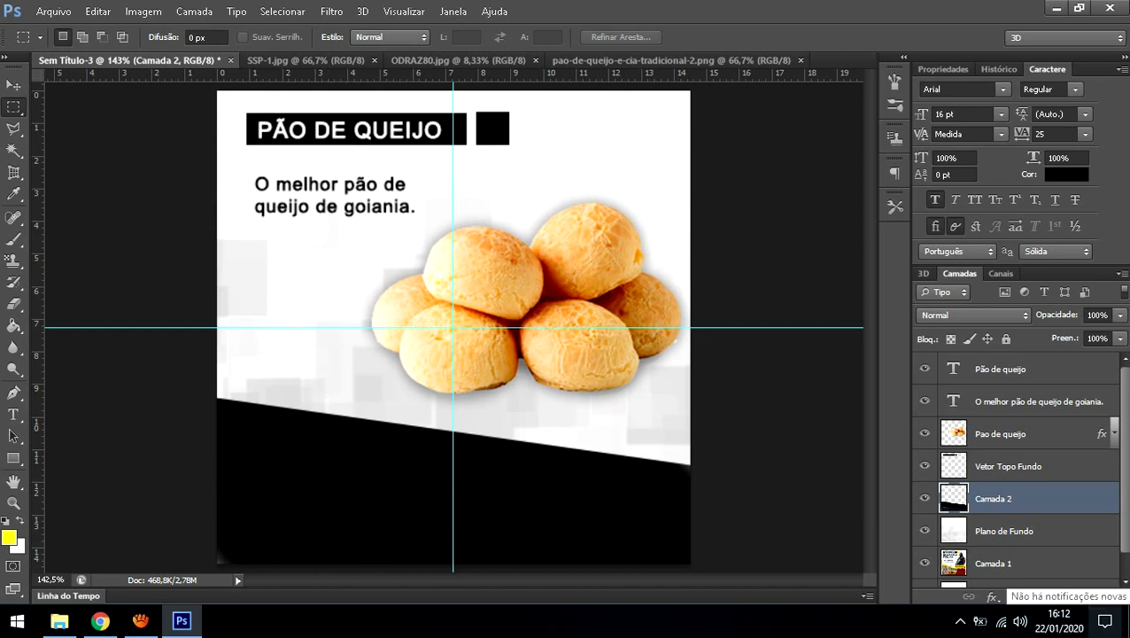
pyautogui.hotkey('alt', 'shift', 'BackSpace')
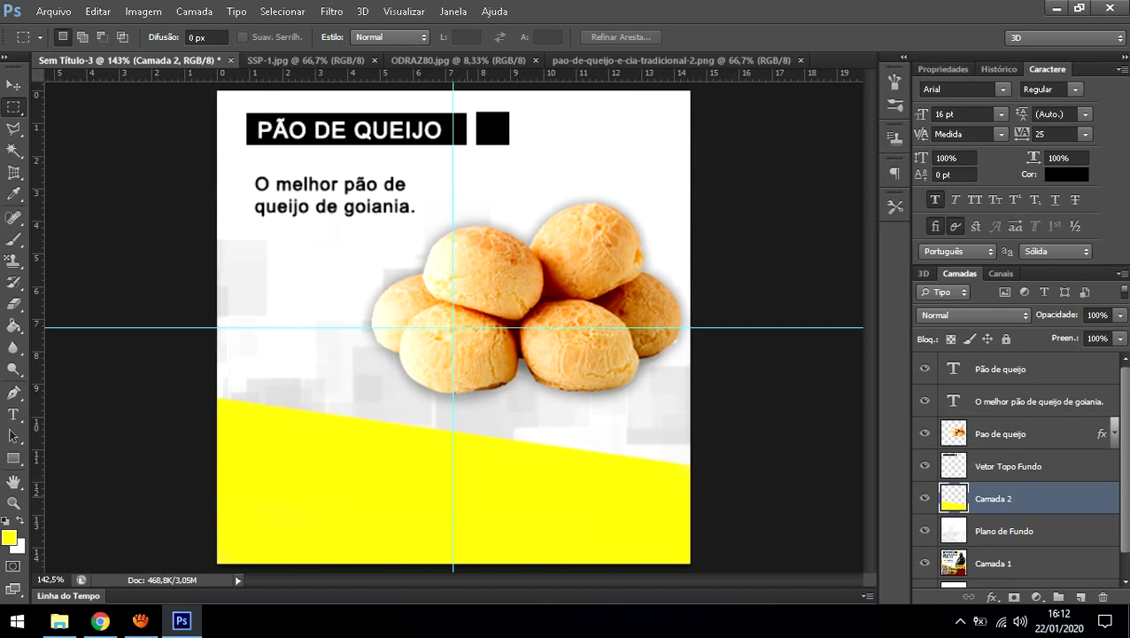
# Step: Brush soft yellow strokes behind the bread photo, undoing the diagonal streak and the last stroke
pyautogui.press('b')
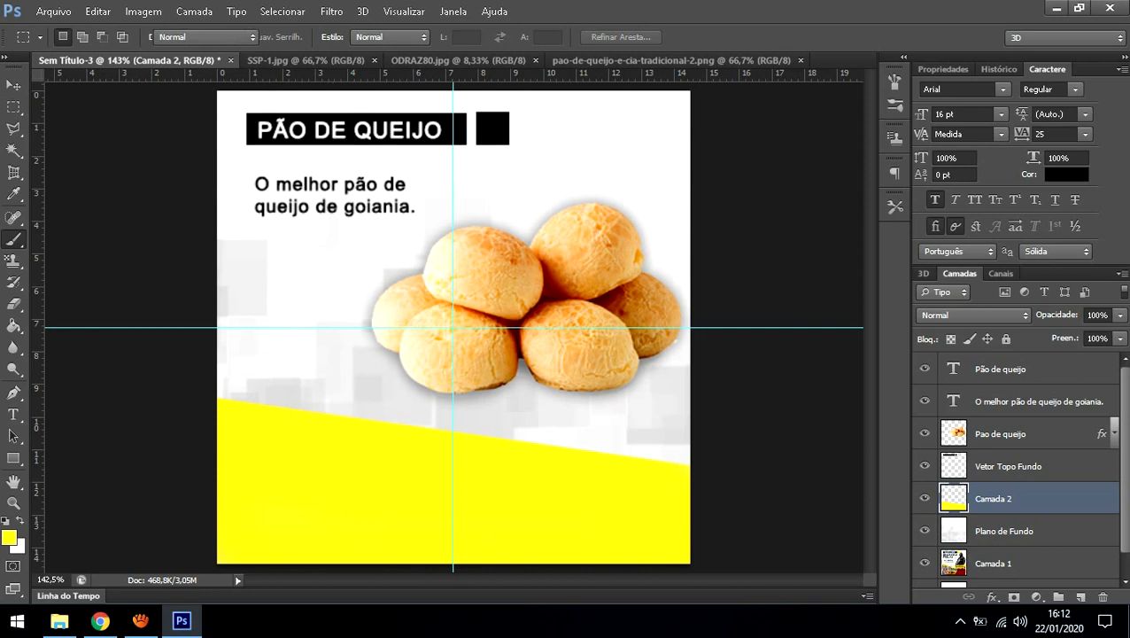
pyautogui.moveTo(257, 372); pyautogui.dragTo(620, 101)
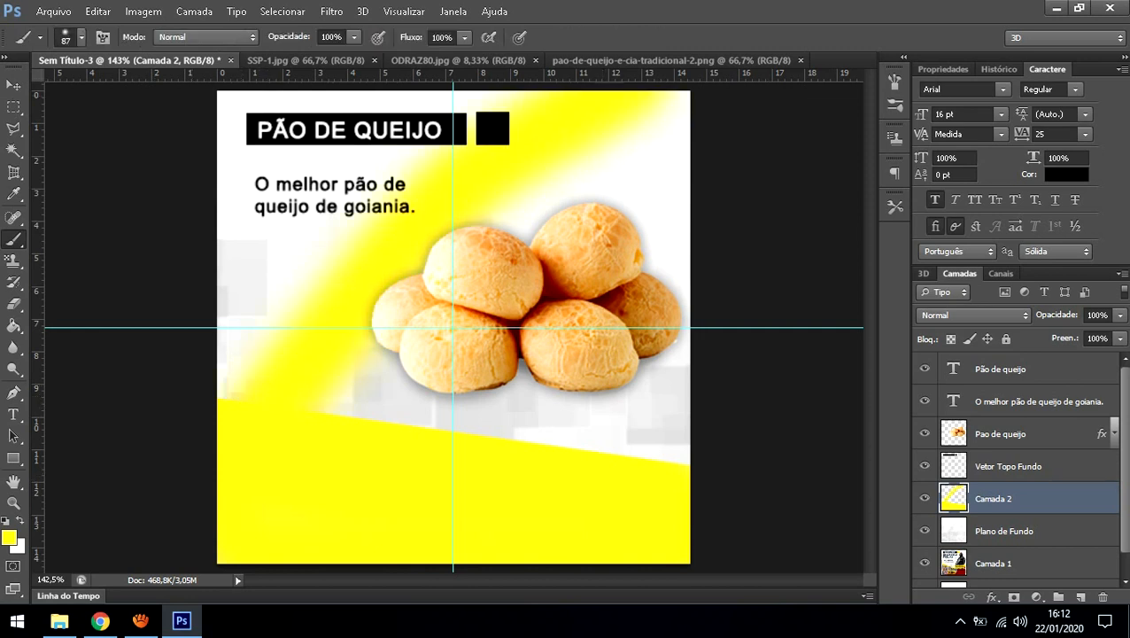
pyautogui.hotkey('ctrl', 'z')
pyautogui.moveTo(330, 404)
pyautogui.mouseDown()
pyautogui.moveTo(347, 397)
pyautogui.moveTo(452, 109)
pyautogui.mouseUp()
pyautogui.moveTo(620, 443)
pyautogui.mouseDown()
pyautogui.moveTo(571, 409)
pyautogui.moveTo(525, 164)
pyautogui.mouseUp()
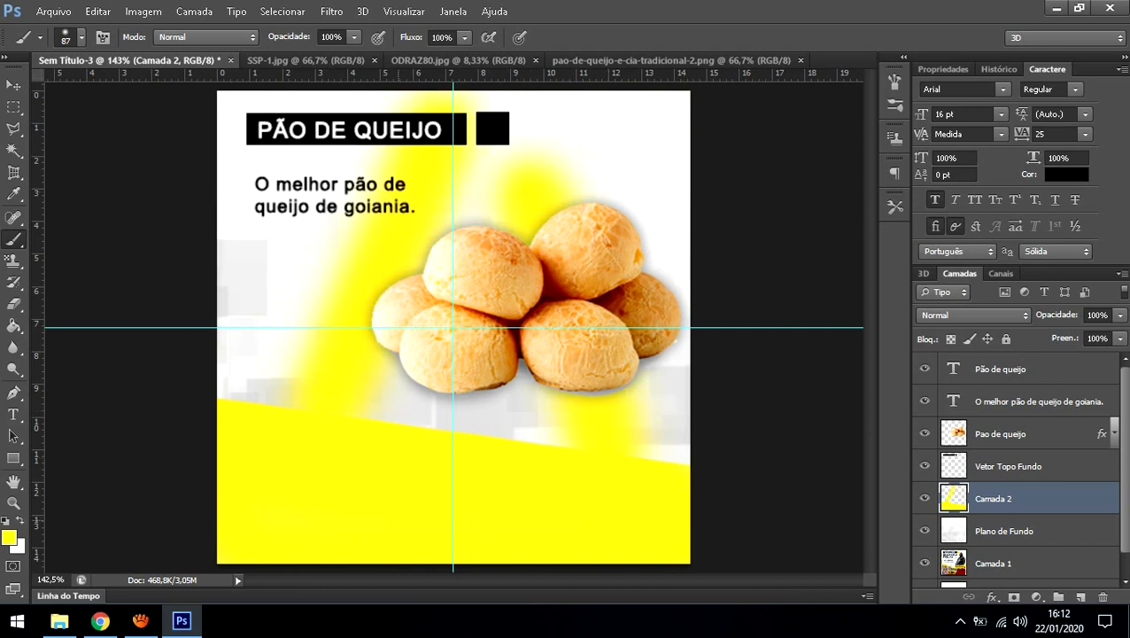
pyautogui.moveTo(642, 265); pyautogui.dragTo(660, 141)
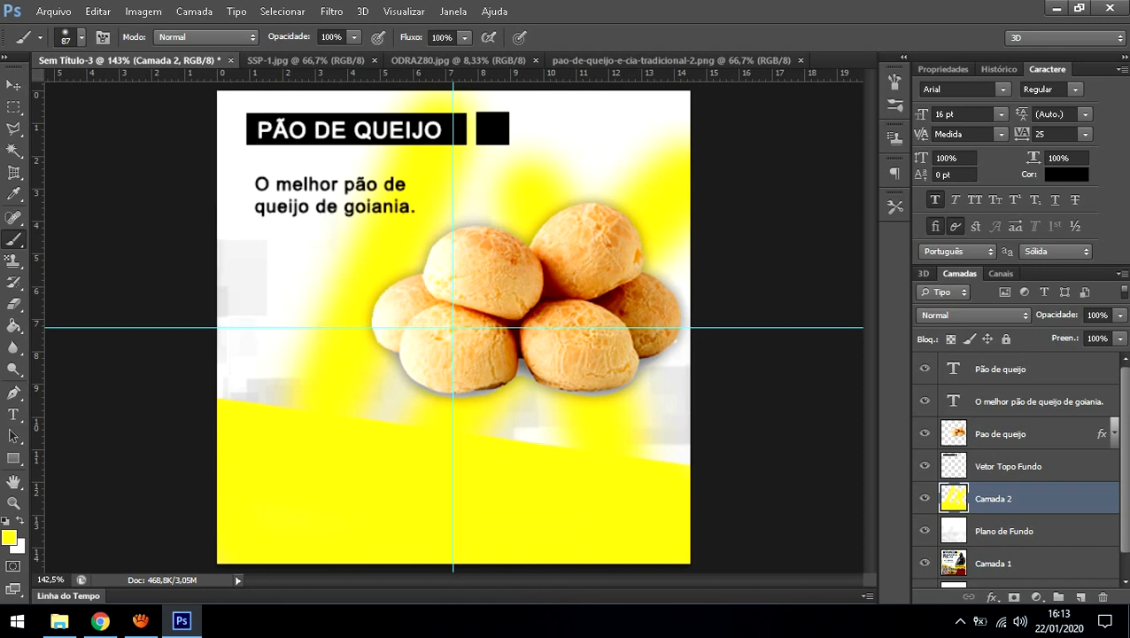
pyautogui.hotkey('ctrl', 'z')
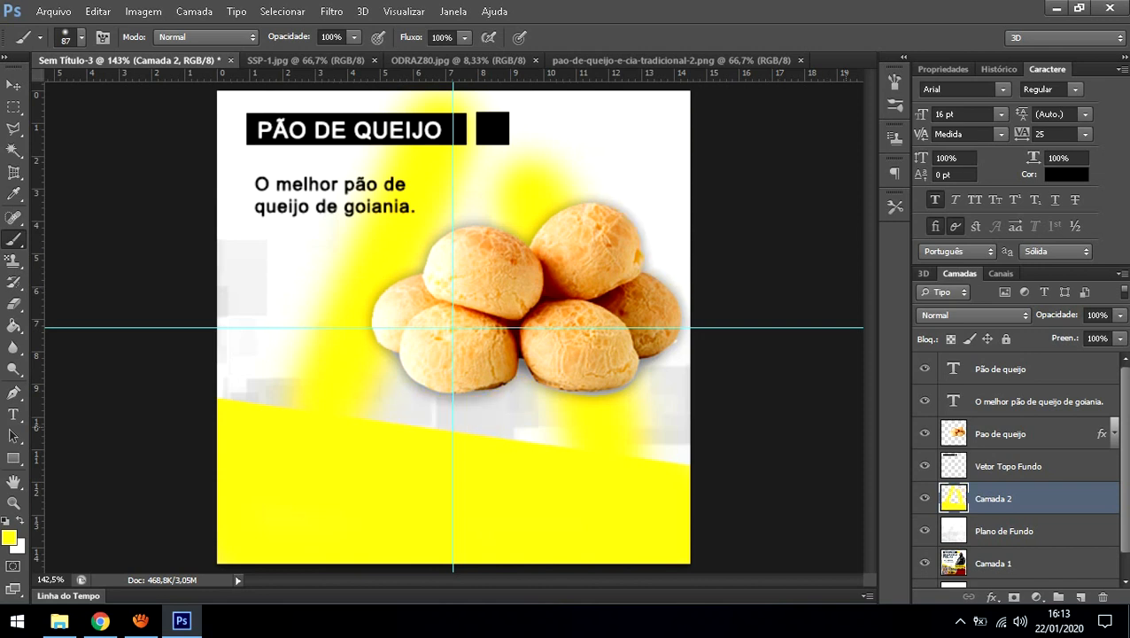
# Step: Remove the brush-stroke steps in the History panel, then paint yellow along the band's lower-right edge
pyautogui.click(998, 69)
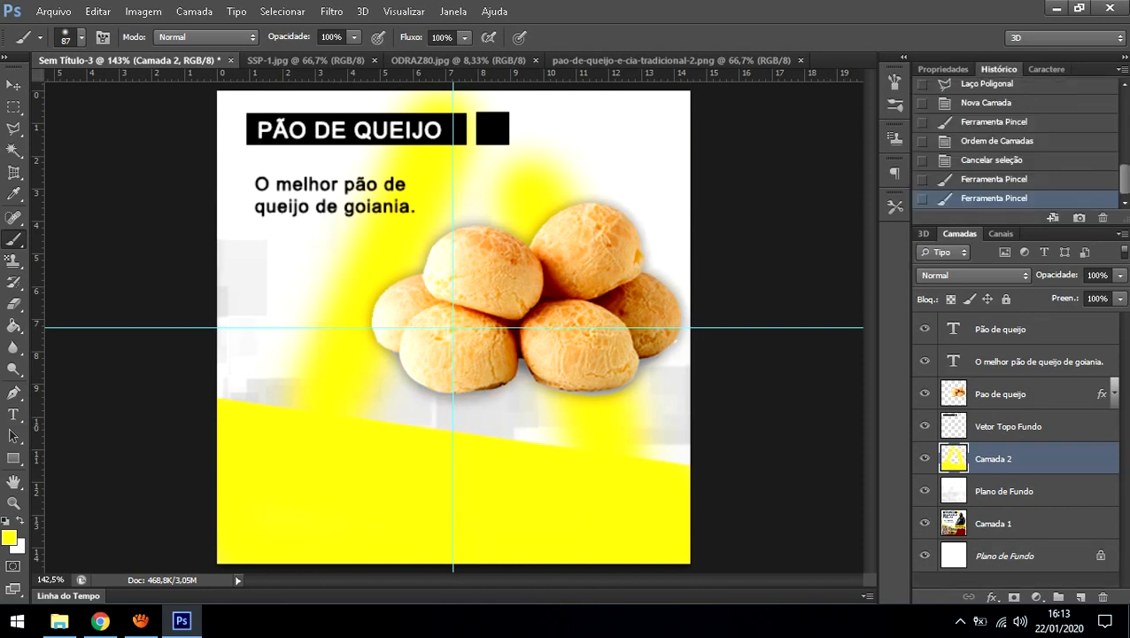
pyautogui.scroll(10, 1015, 142)
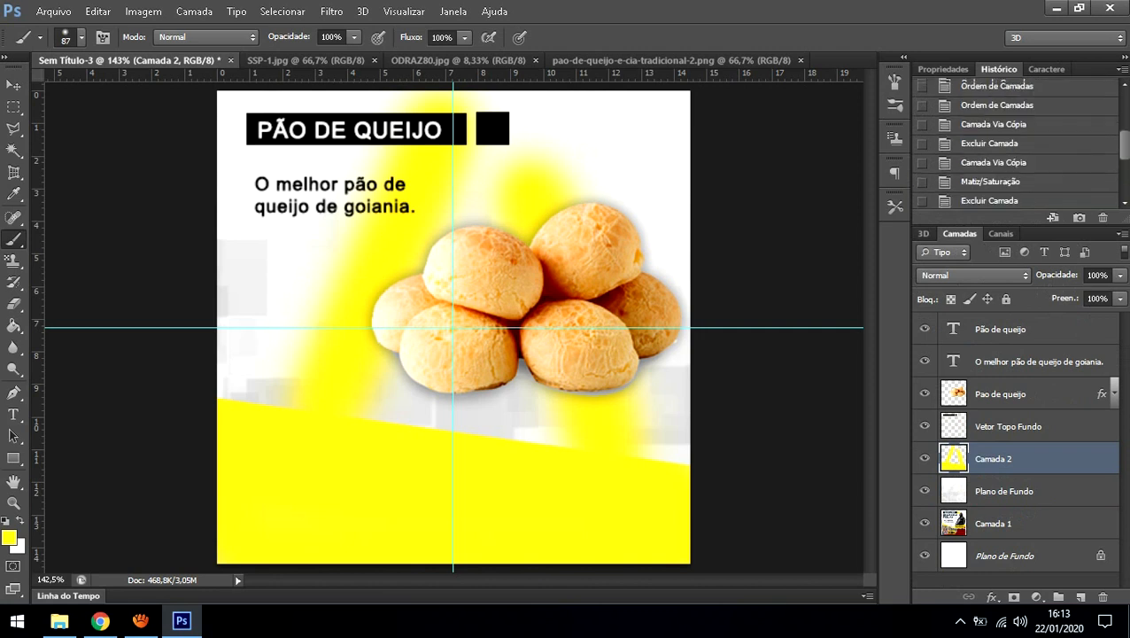
pyautogui.scroll(-10, 1014, 142)
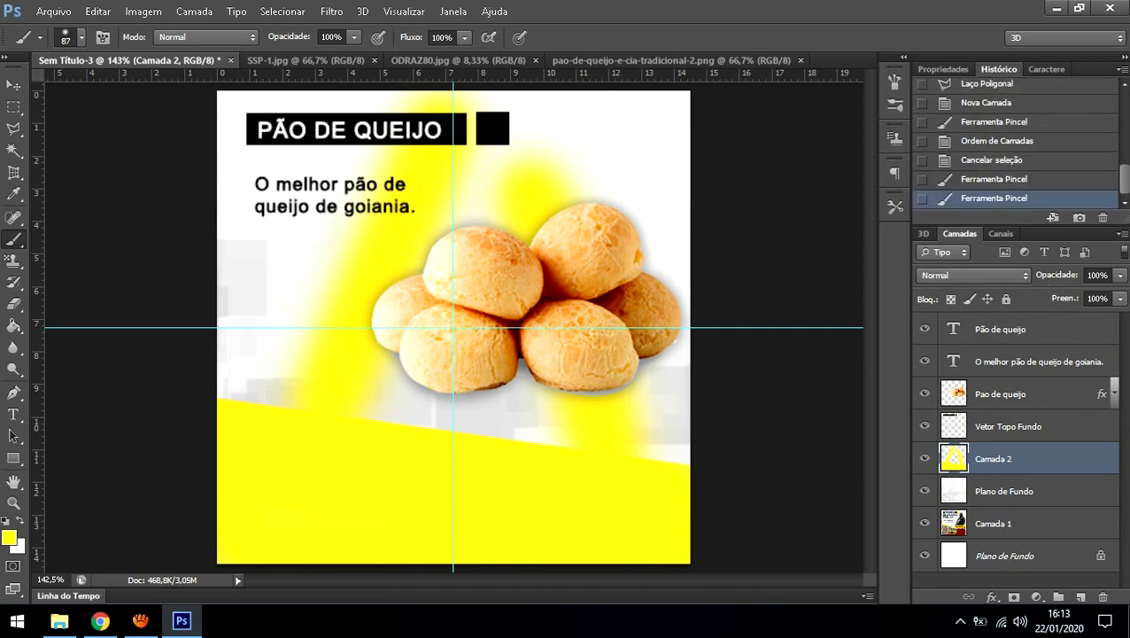
pyautogui.click(994, 179)
pyautogui.click(1103, 218)
pyautogui.press('Return')
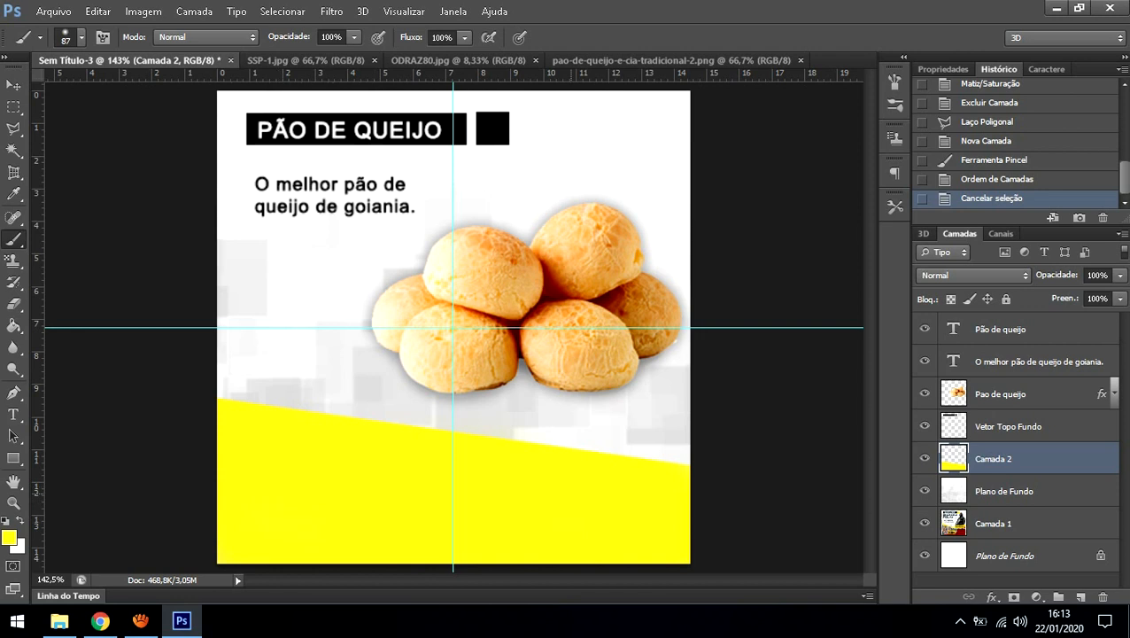
pyautogui.moveTo(635, 498)
pyautogui.mouseDown()
pyautogui.moveTo(671, 501)
pyautogui.moveTo(700, 533)
pyautogui.mouseUp()
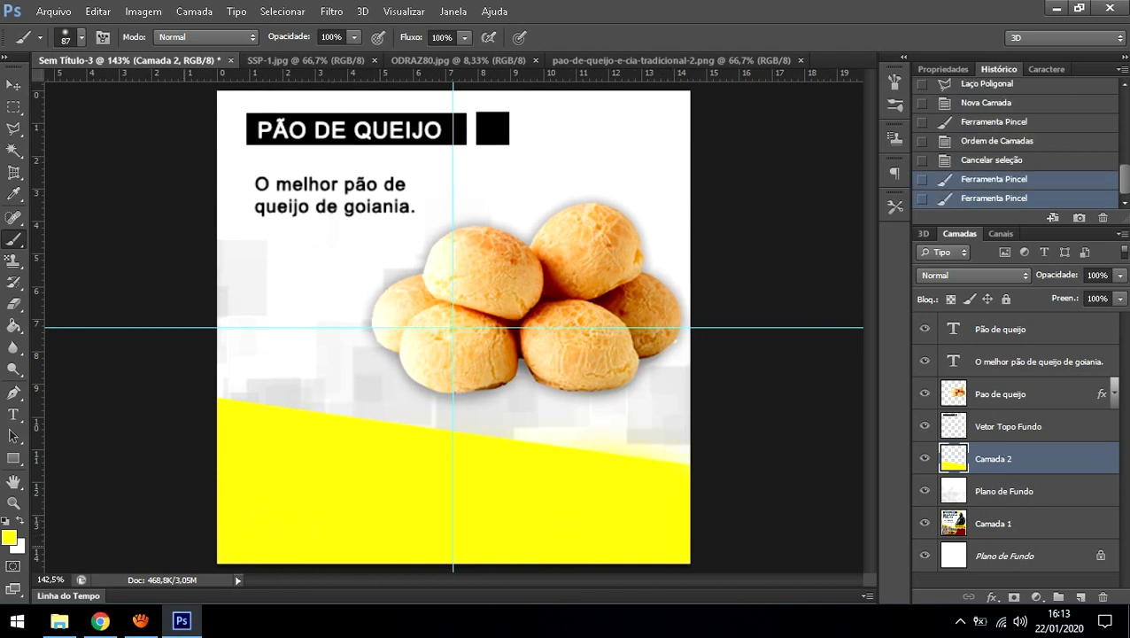
# Step: Darken the yellow band to black with Hue/Saturation Lightness -100, discarding a saturation tweak
pyautogui.hotkey('ctrl', 'u')
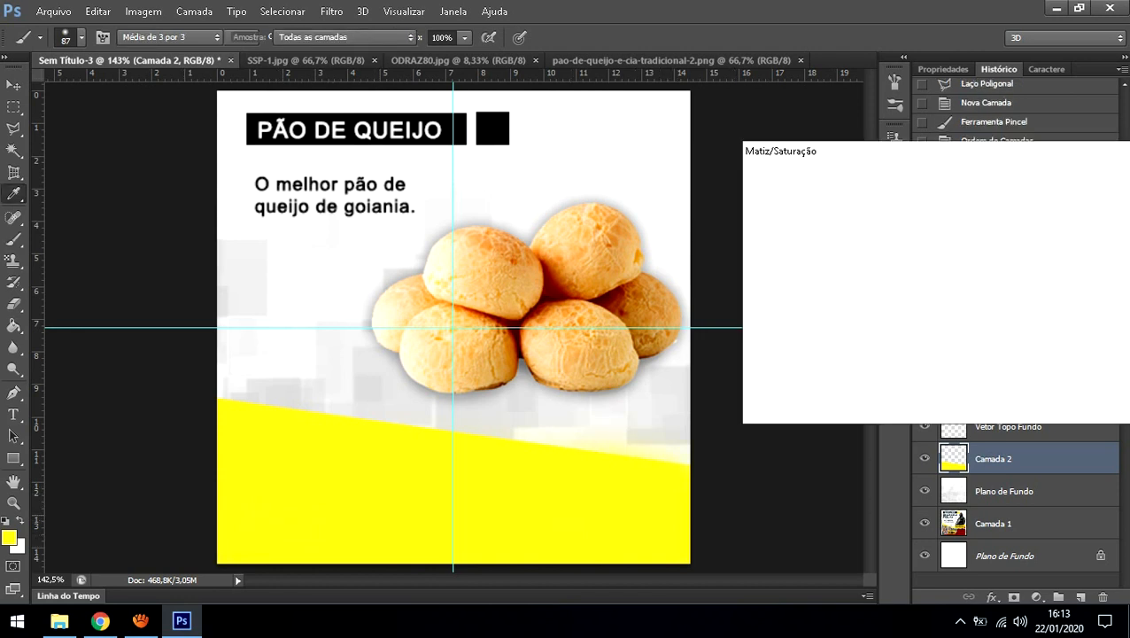
pyautogui.moveTo(905, 340); pyautogui.dragTo(822, 340)
pyautogui.click(1104, 179)
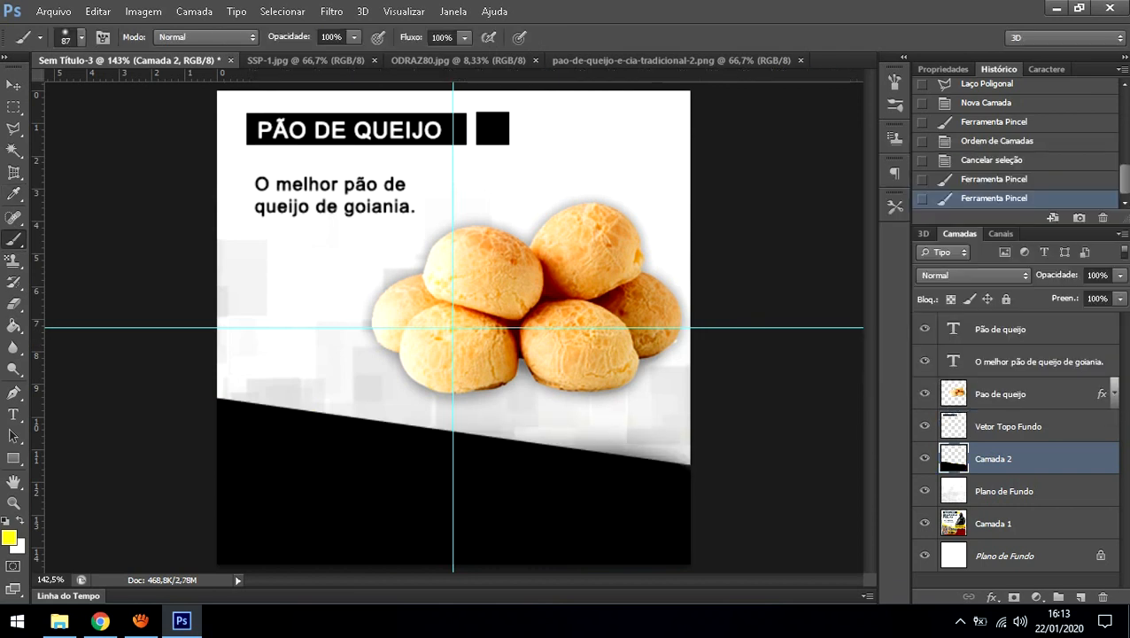
pyautogui.hotkey('ctrl', 'u')
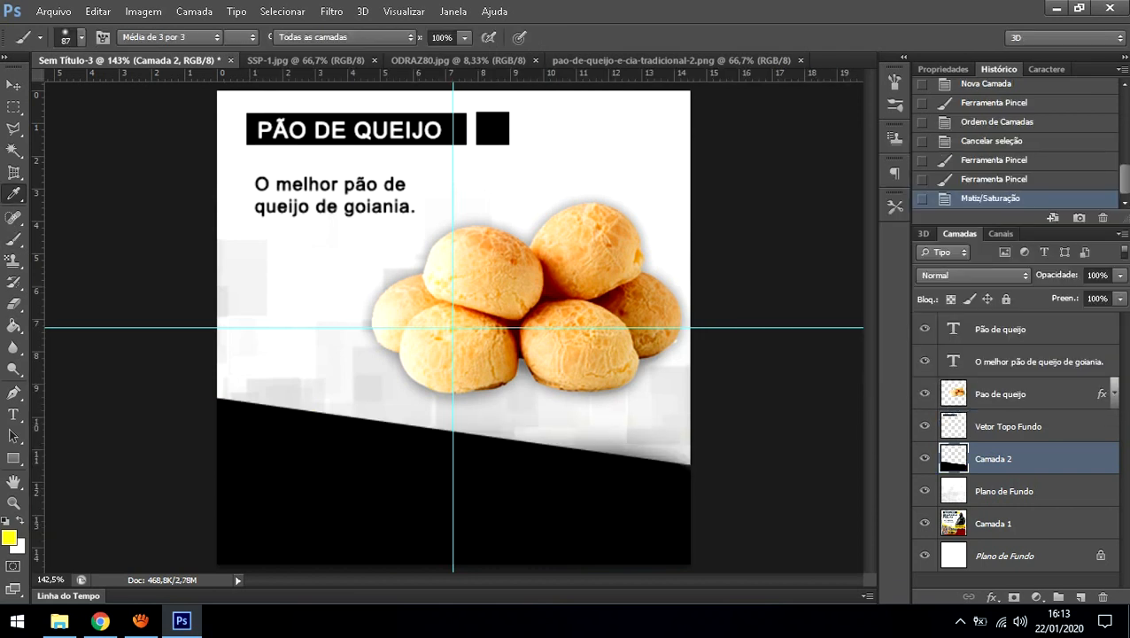
pyautogui.moveTo(904, 301); pyautogui.dragTo(867, 300)
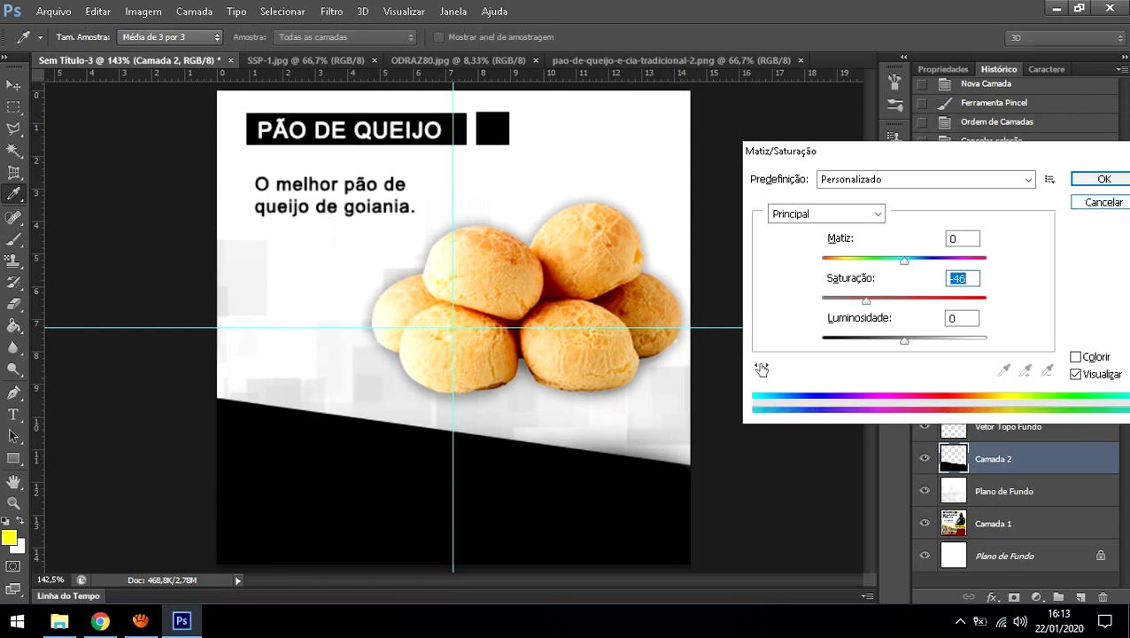
pyautogui.click(1104, 202)
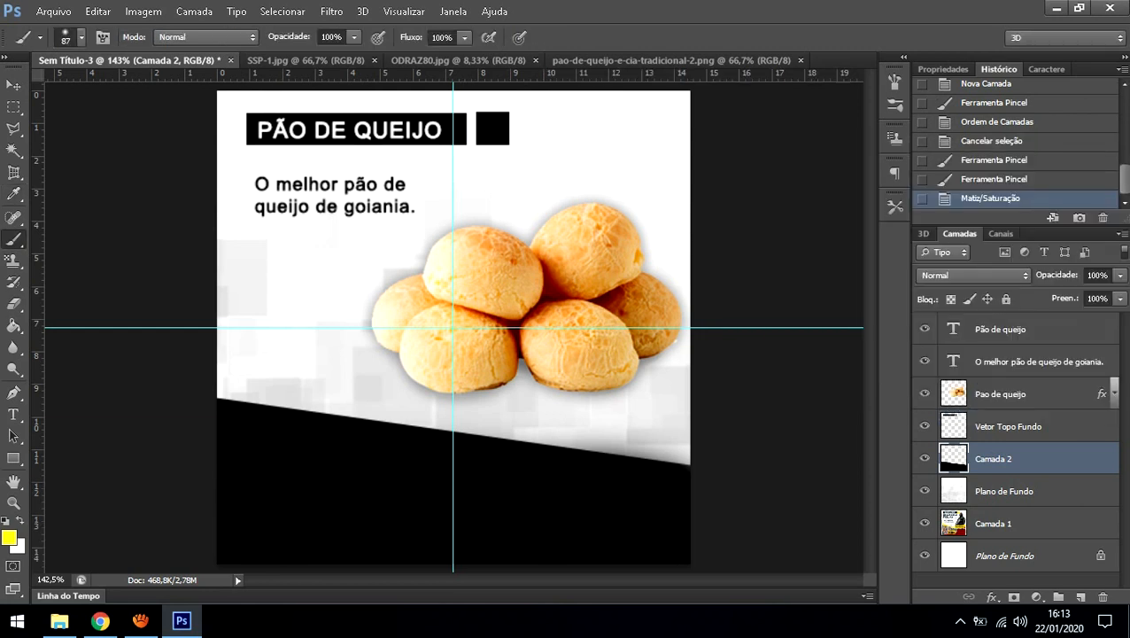
# Step: Lighten the black band to dark grey with Hue/Saturation Lightness +20
pyautogui.hotkey('ctrl', 'u')
pyautogui.moveTo(905, 341); pyautogui.dragTo(919, 340)
pyautogui.click(959, 318)
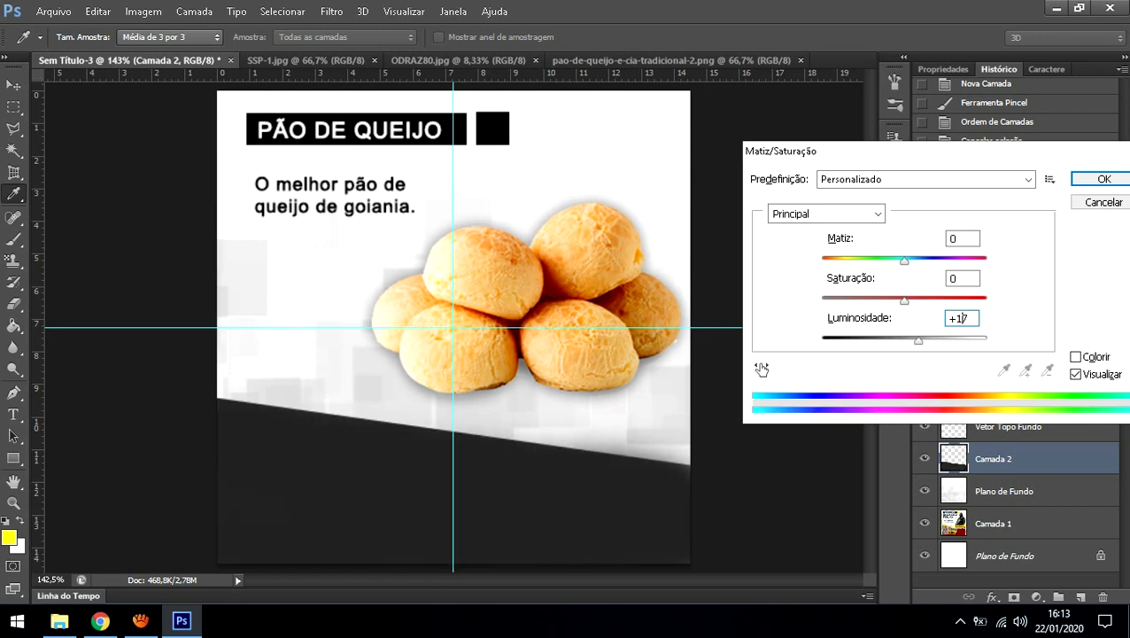
pyautogui.press('Up')
pyautogui.press('Up')
pyautogui.press('Up')
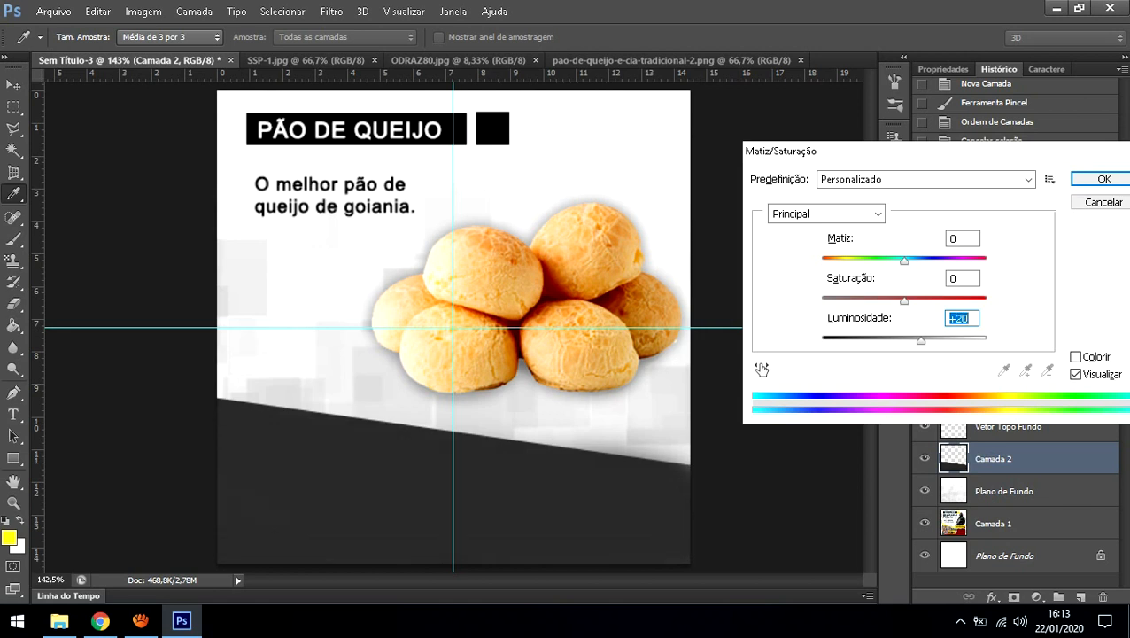
pyautogui.click(1104, 179)
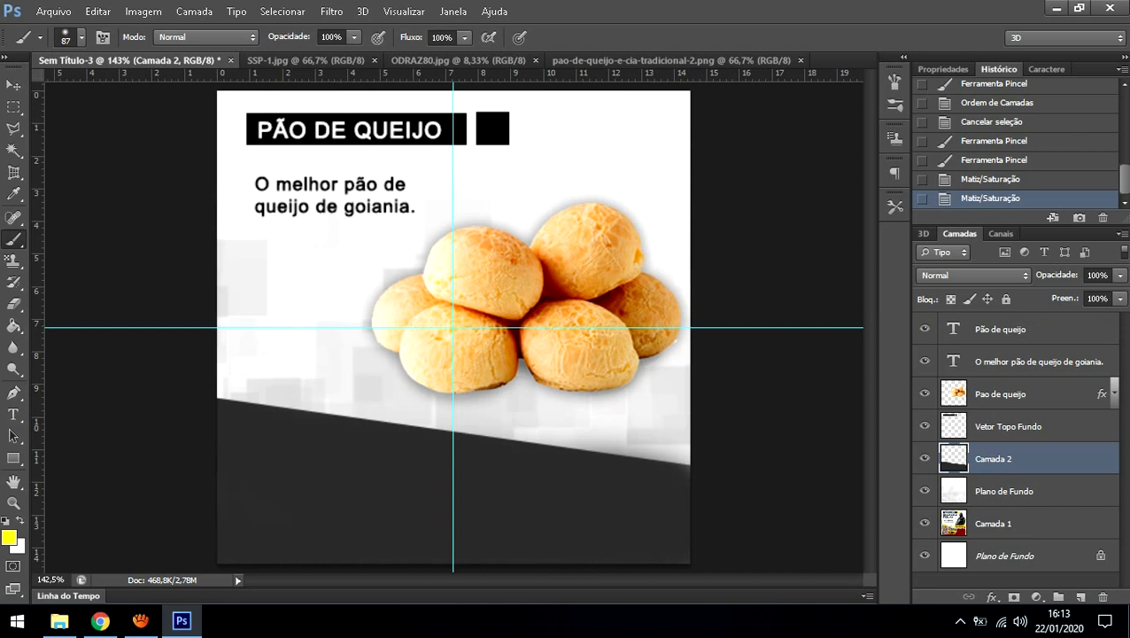
pyautogui.doubleClick(994, 459)
pyautogui.write('Vetor ')
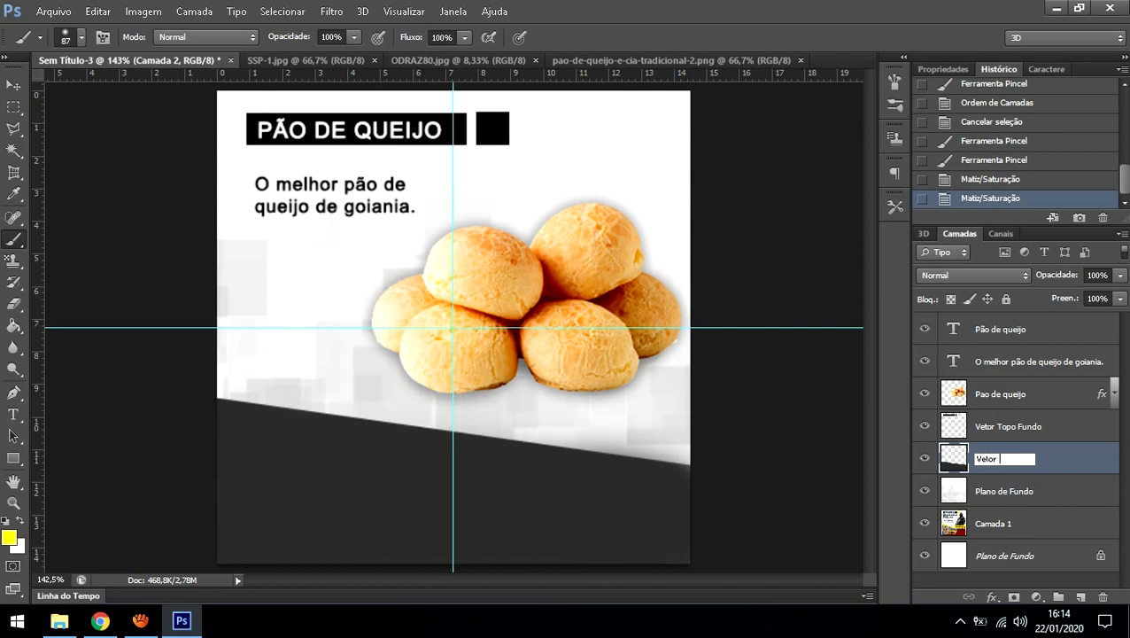
pyautogui.write('Base')
pyautogui.press('Return')
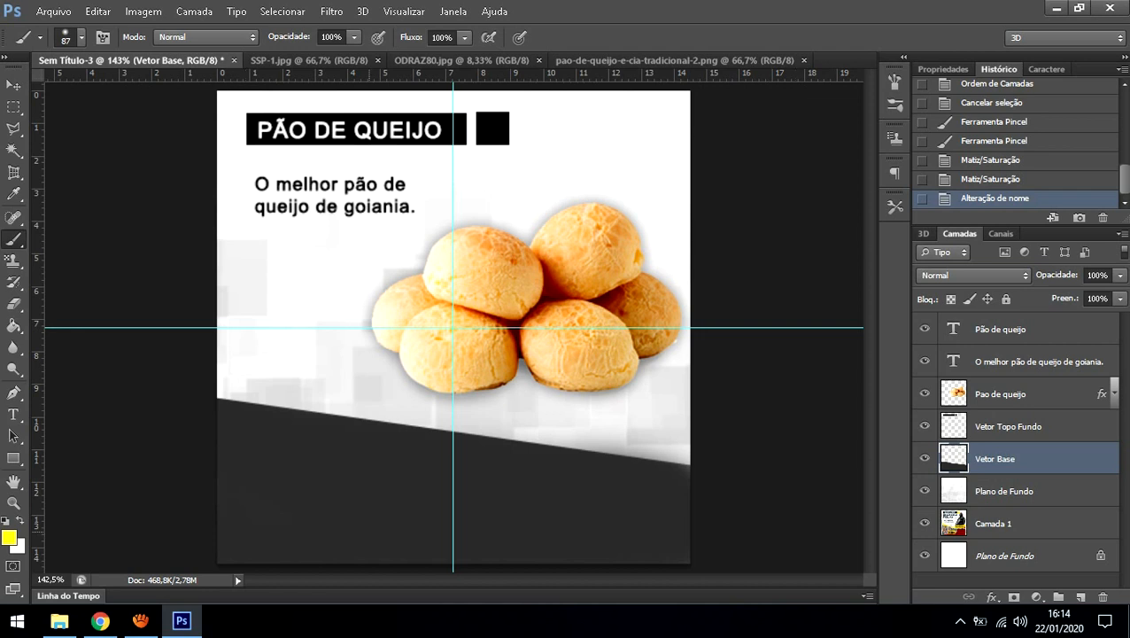
pyautogui.press('t')
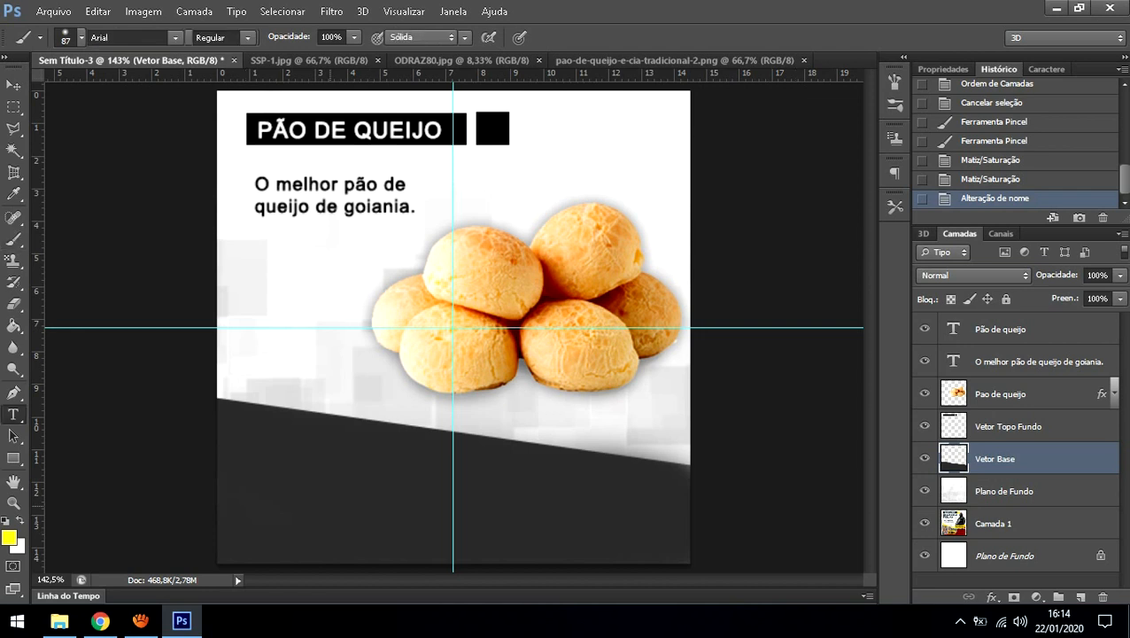
pyautogui.click(278, 460)
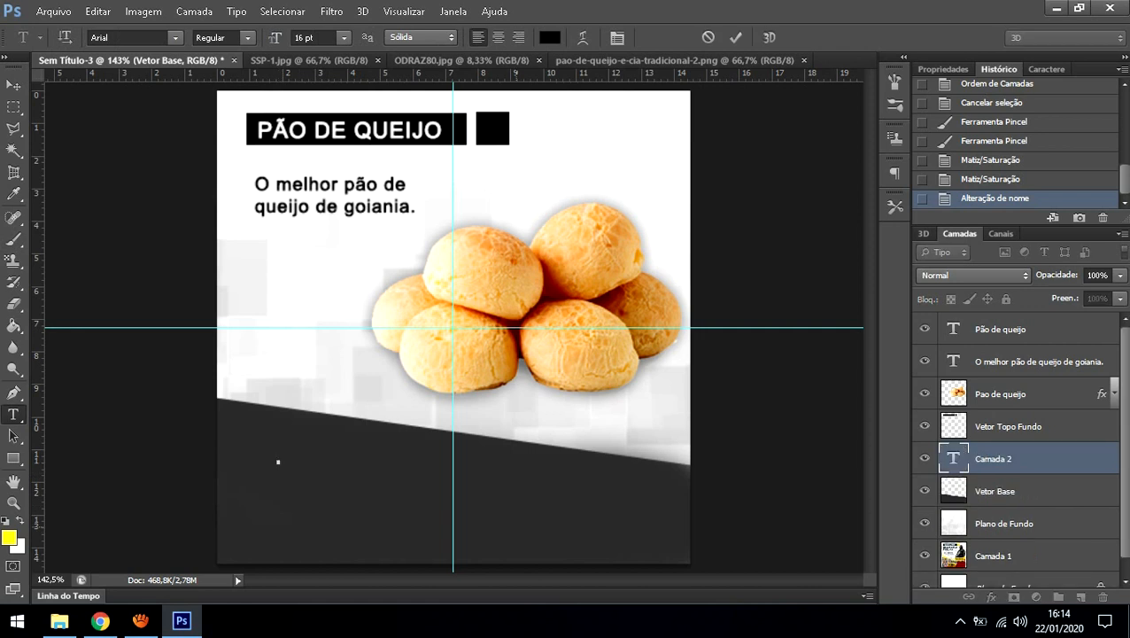
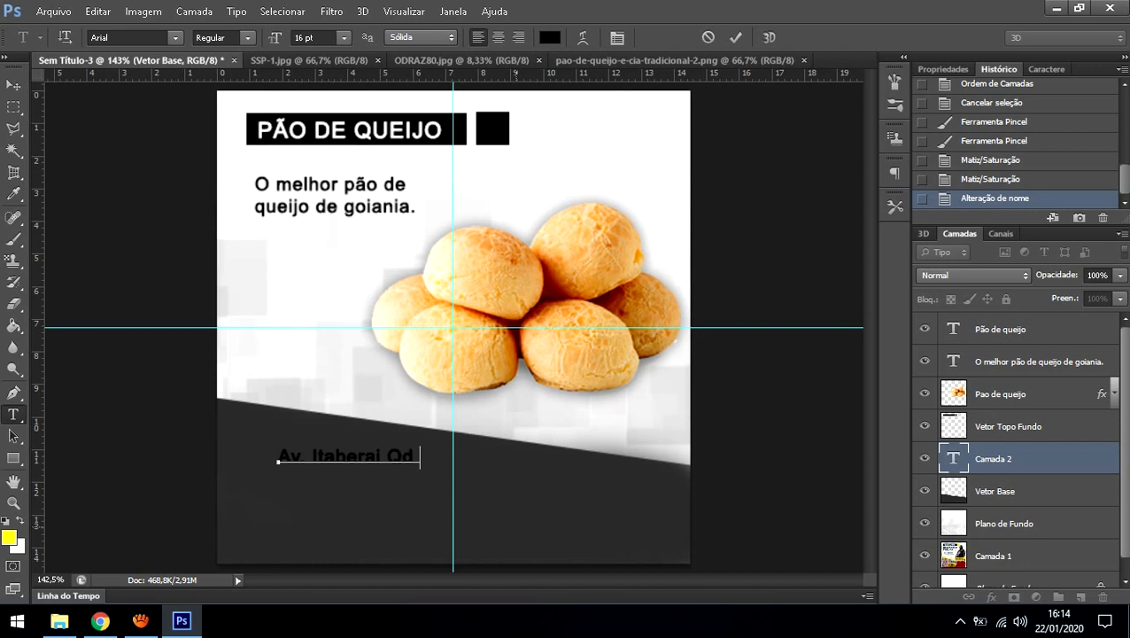
# Step: Add the lines 'São Judas Tadeu', 'Goainia - Goias' and 'Cep 74917-000', then move the block lower left
pyautogui.press('Return')
pyautogui.write('S')
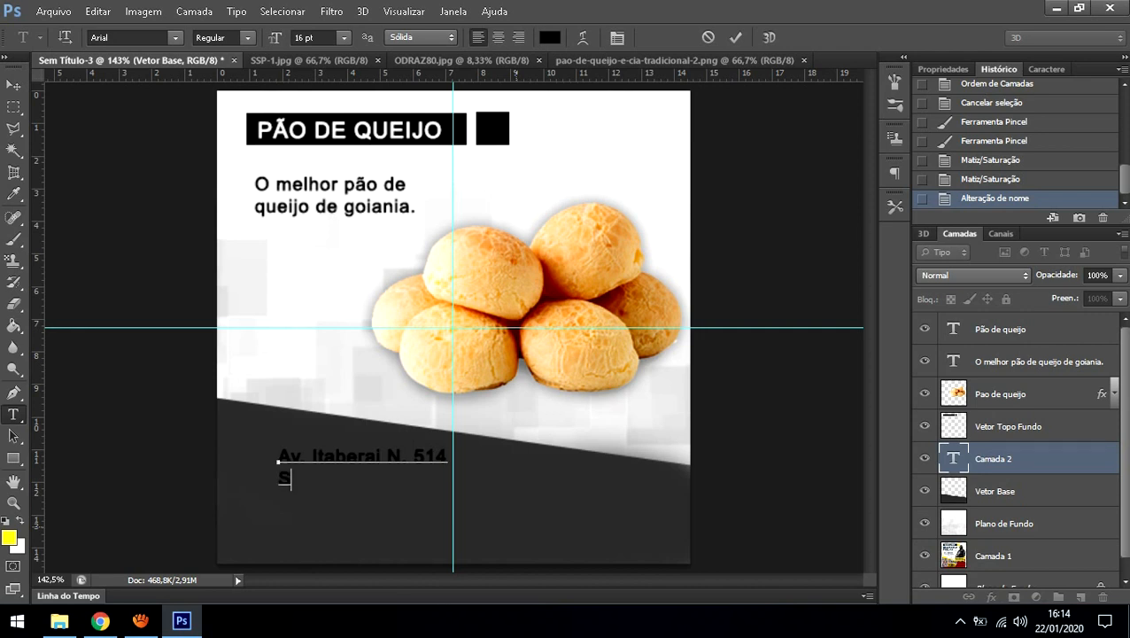
pyautogui.write('ão Judas Tadeu')
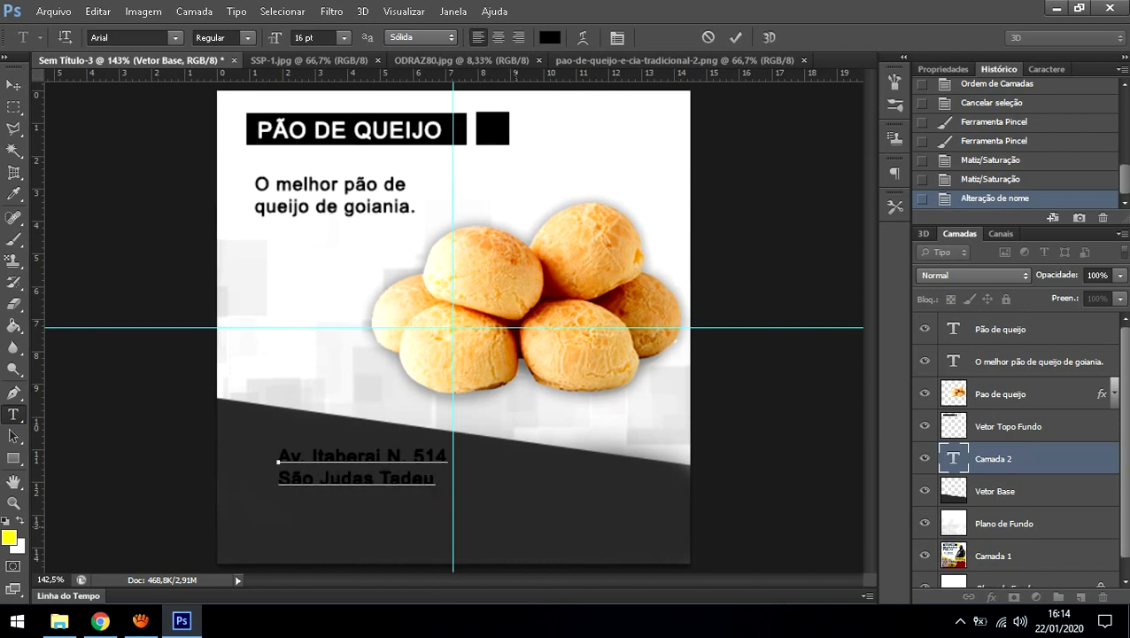
pyautogui.press('Return')
pyautogui.write('Goainia ')
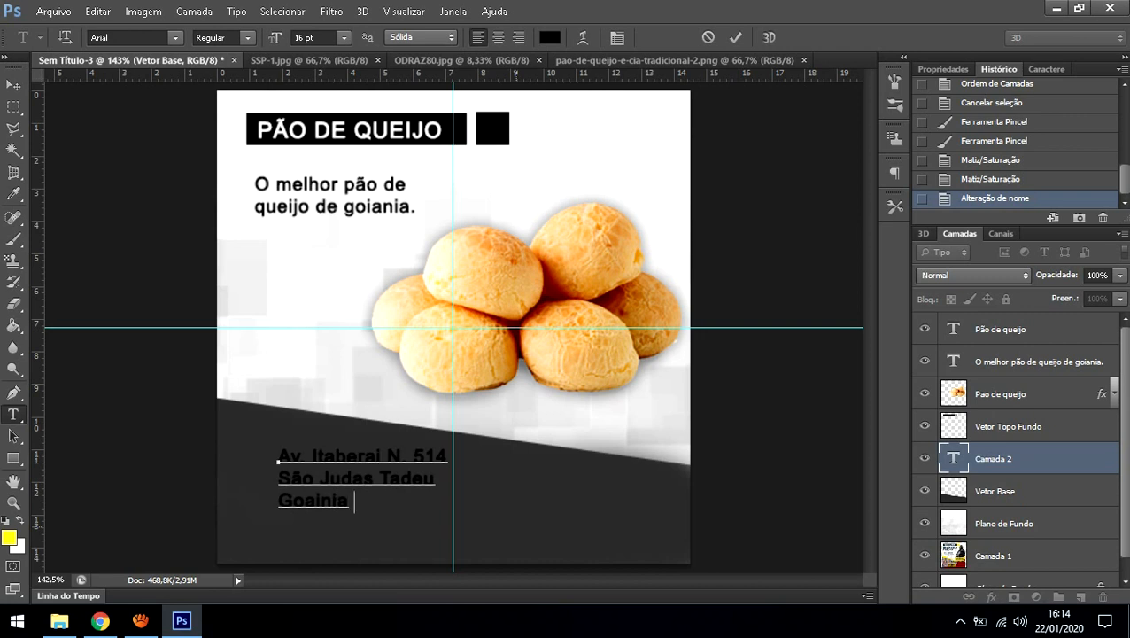
pyautogui.write('- Goias')
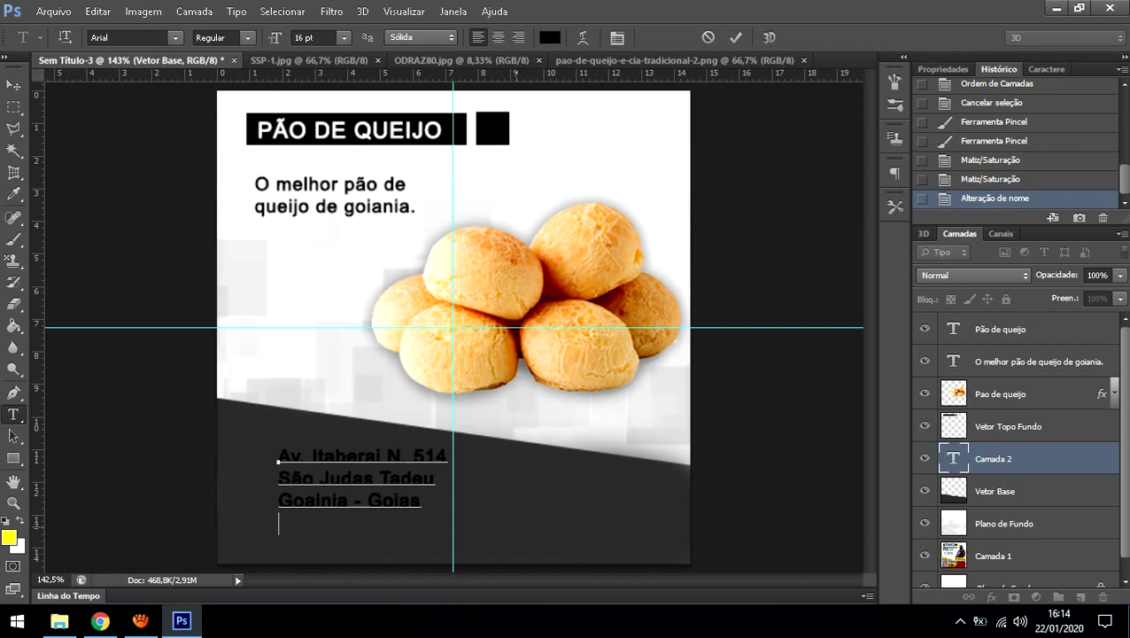
pyautogui.write('Cep 74917-000')
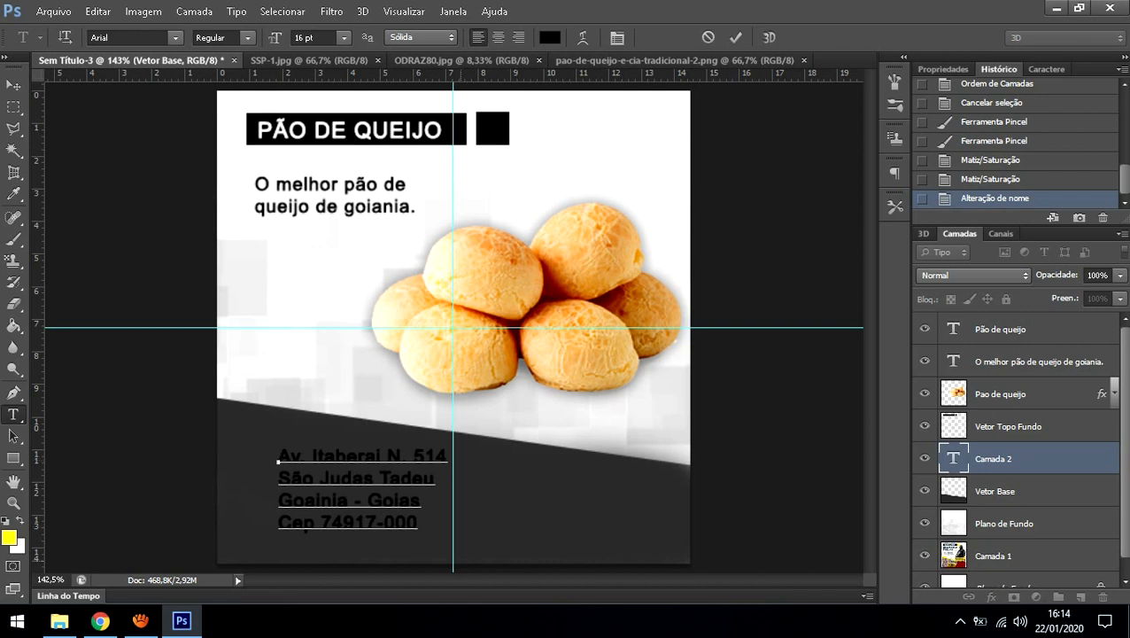
pyautogui.moveTo(500, 499); pyautogui.dragTo(462, 508)
pyautogui.hotkey('ctrl', 'a')
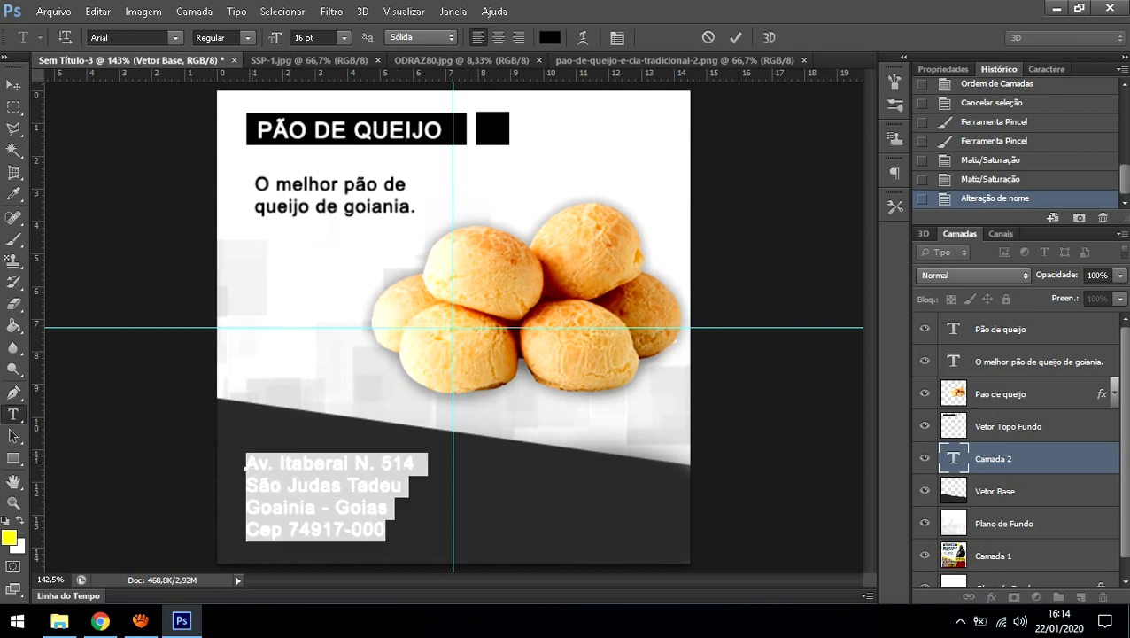
# Step: Color the selected address text white in the Color Picker and commit the text layer
pyautogui.click(550, 38)
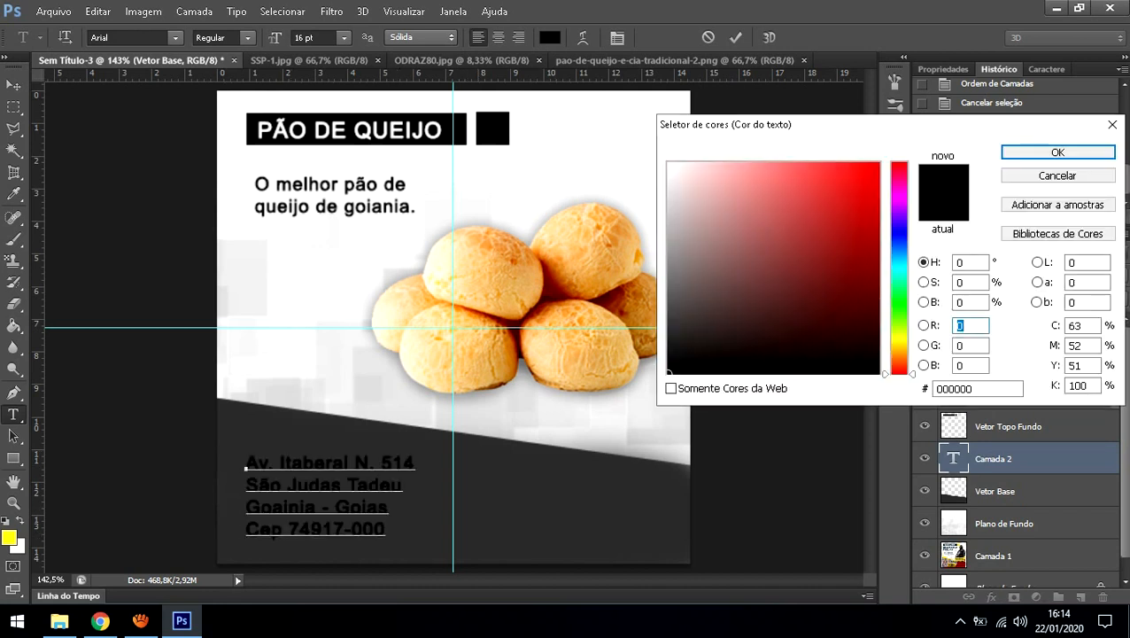
pyautogui.moveTo(749, 313); pyautogui.dragTo(669, 164)
pyautogui.click(1058, 152)
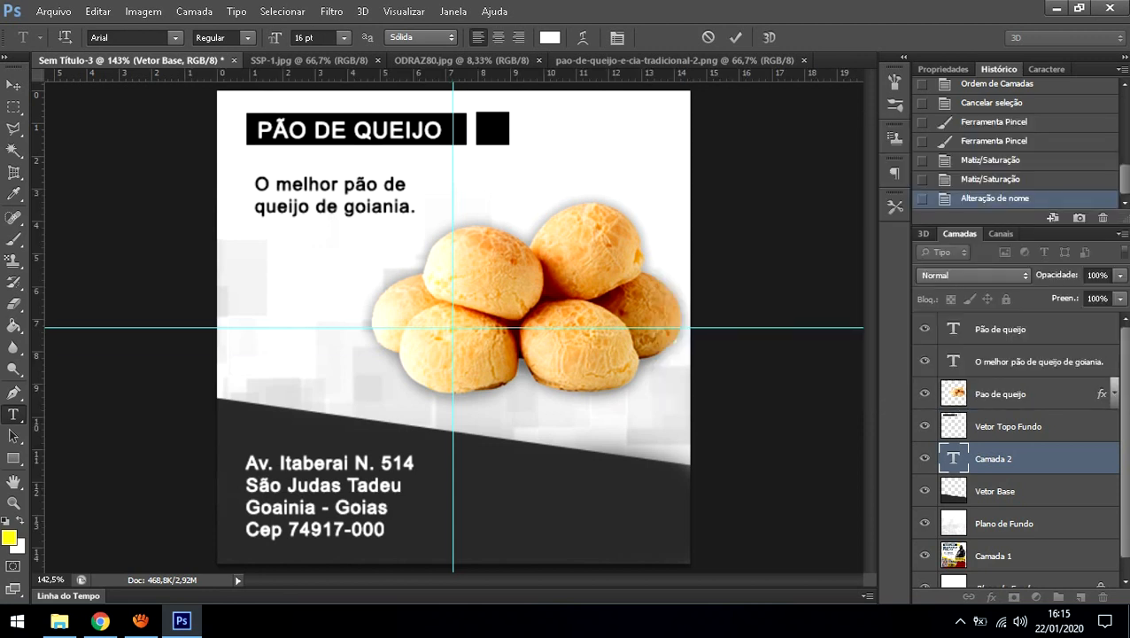
pyautogui.click(996, 491)
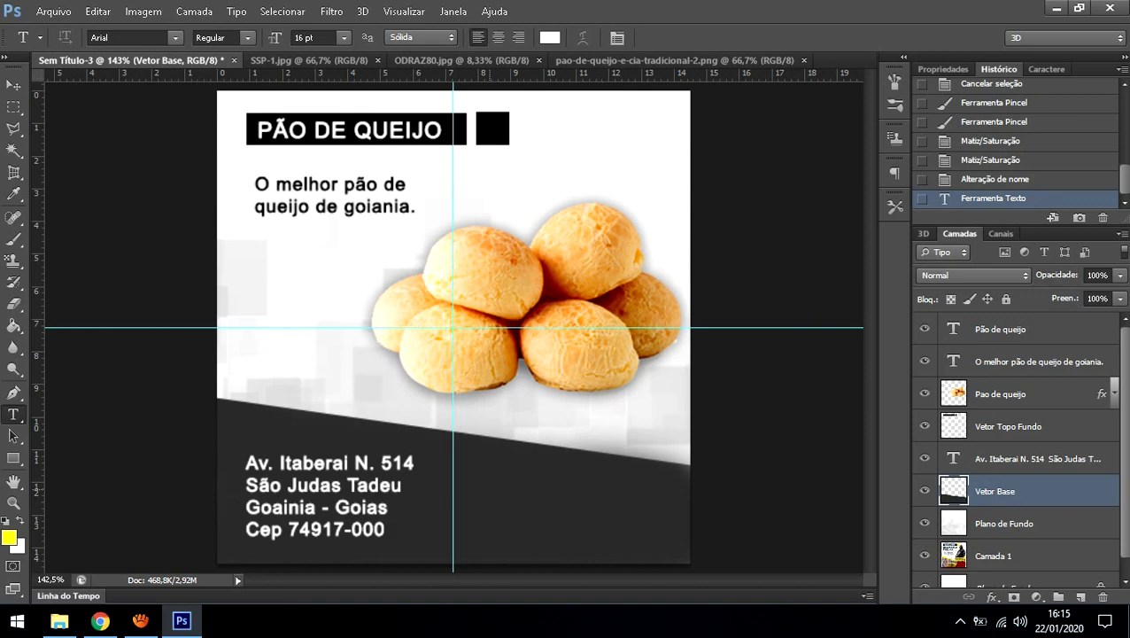
pyautogui.click(100, 621)
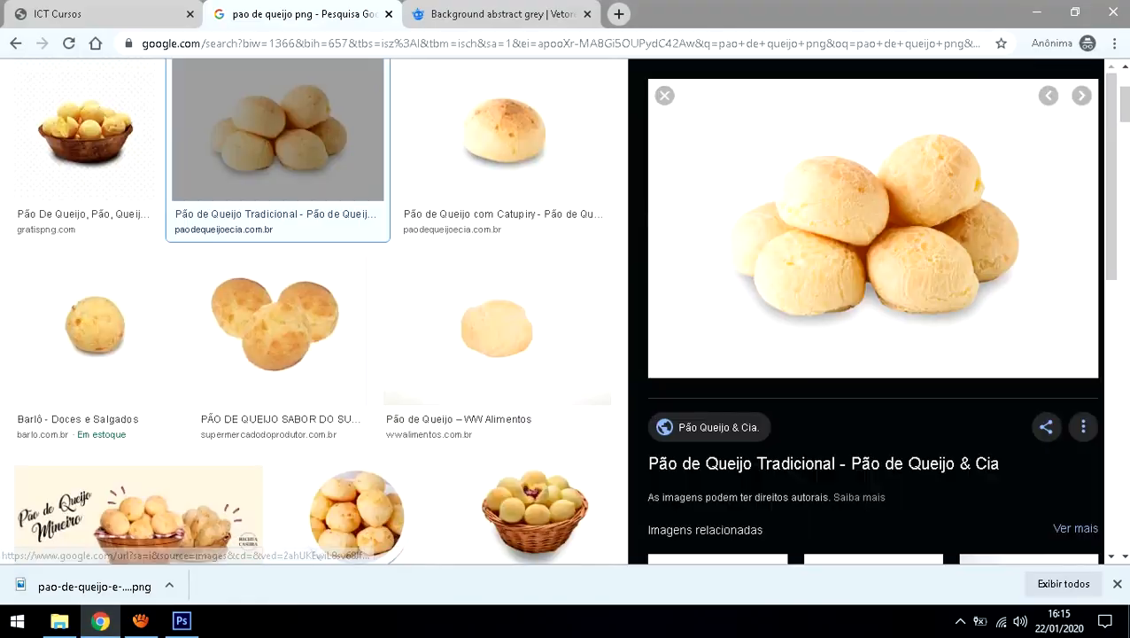
pyautogui.scroll(3, 873, 310)
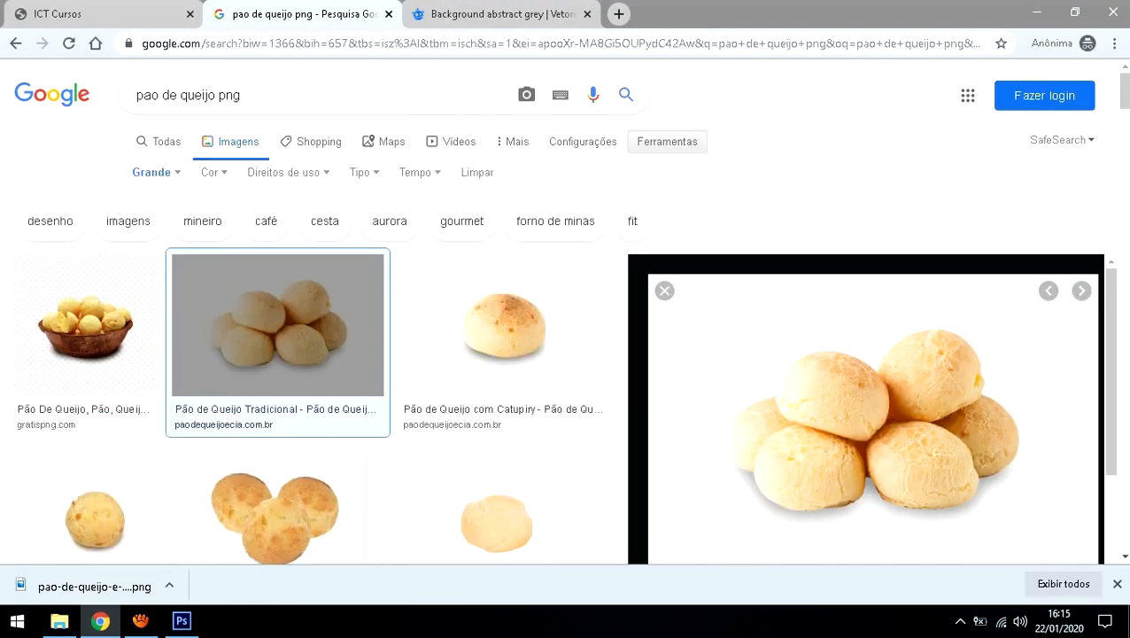
pyautogui.moveTo(136, 95); pyautogui.dragTo(218, 95)
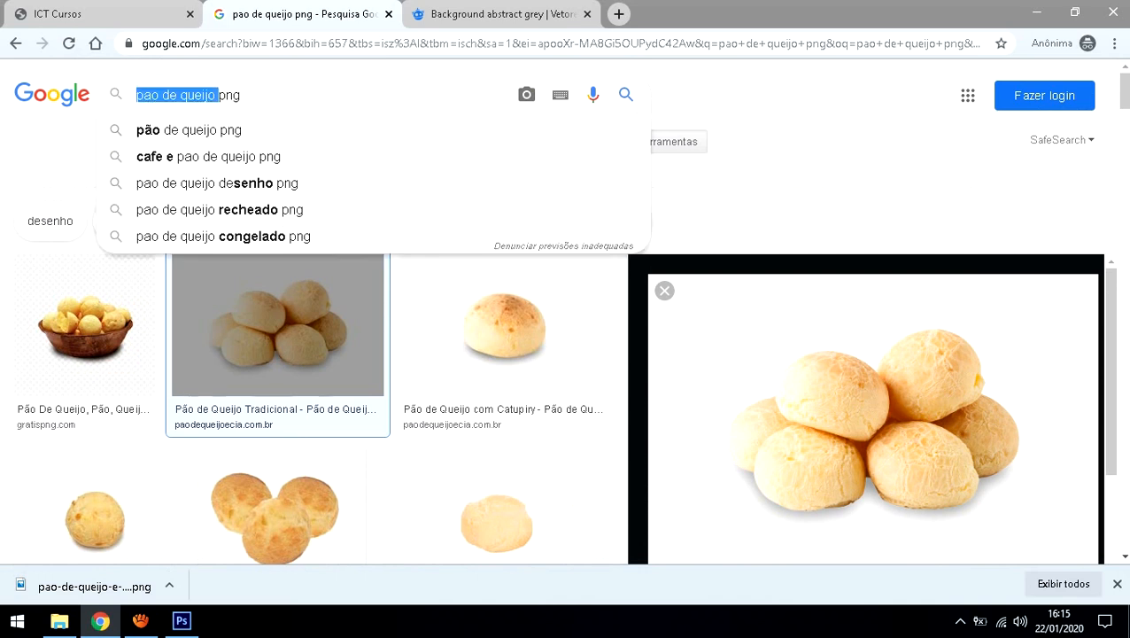
pyautogui.write('icones redes sociais')
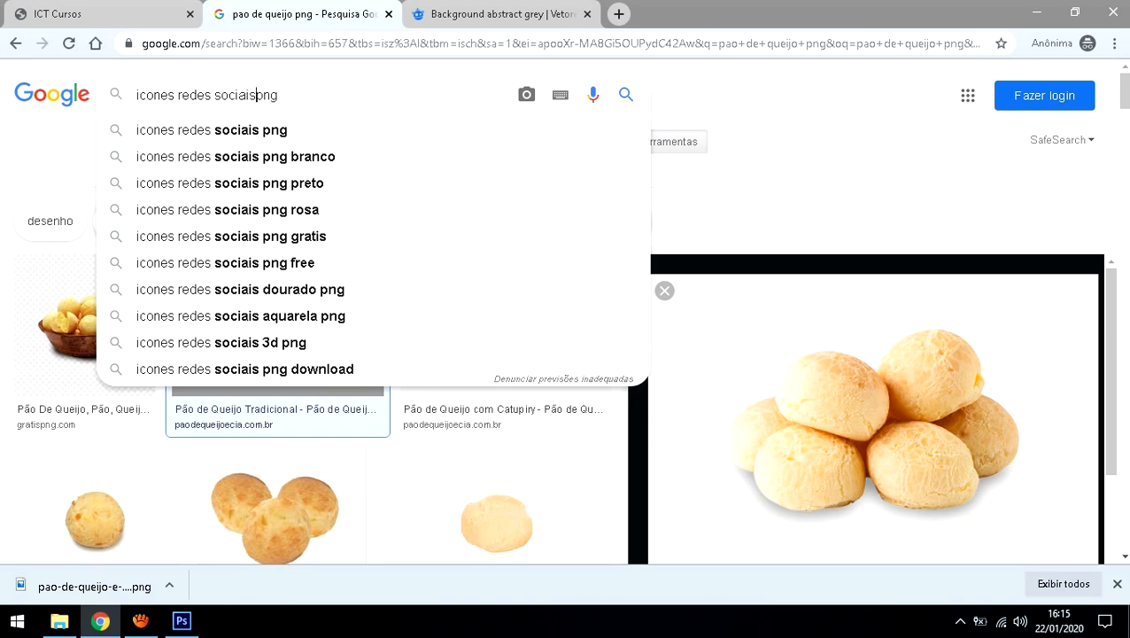
pyautogui.press('Return')
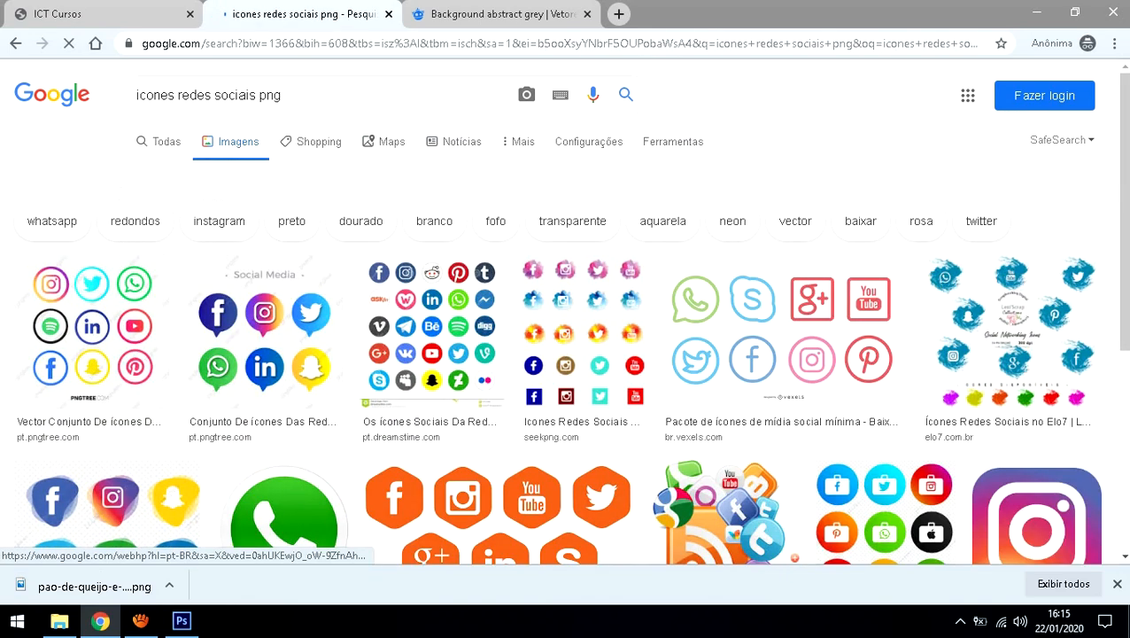
pyautogui.scroll(-2, 565, 354)
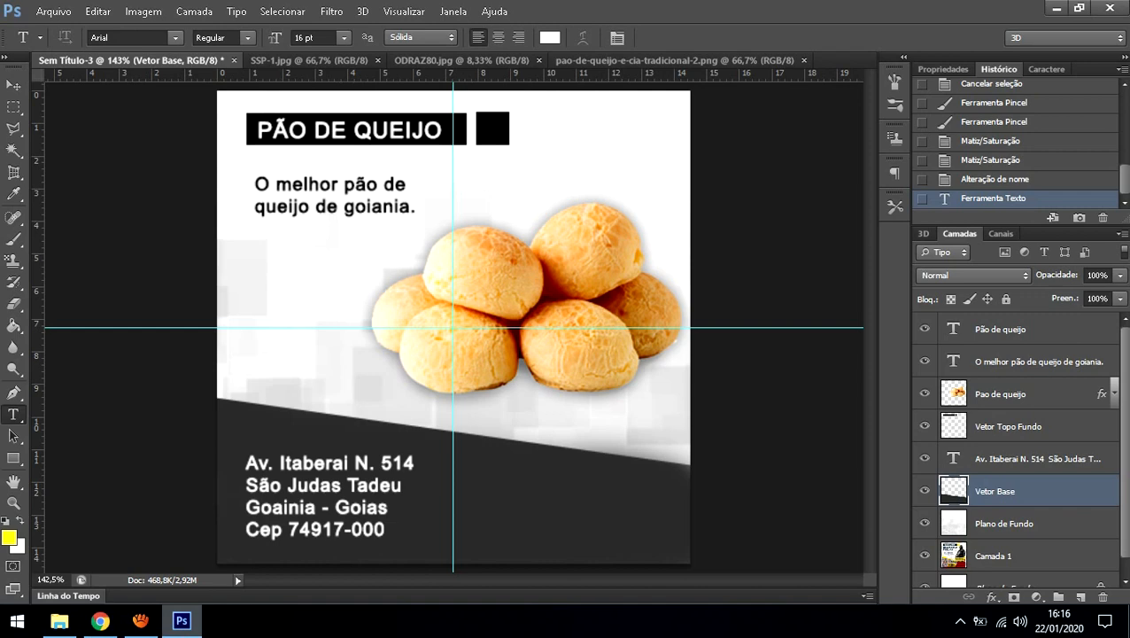
pyautogui.click(182, 621)
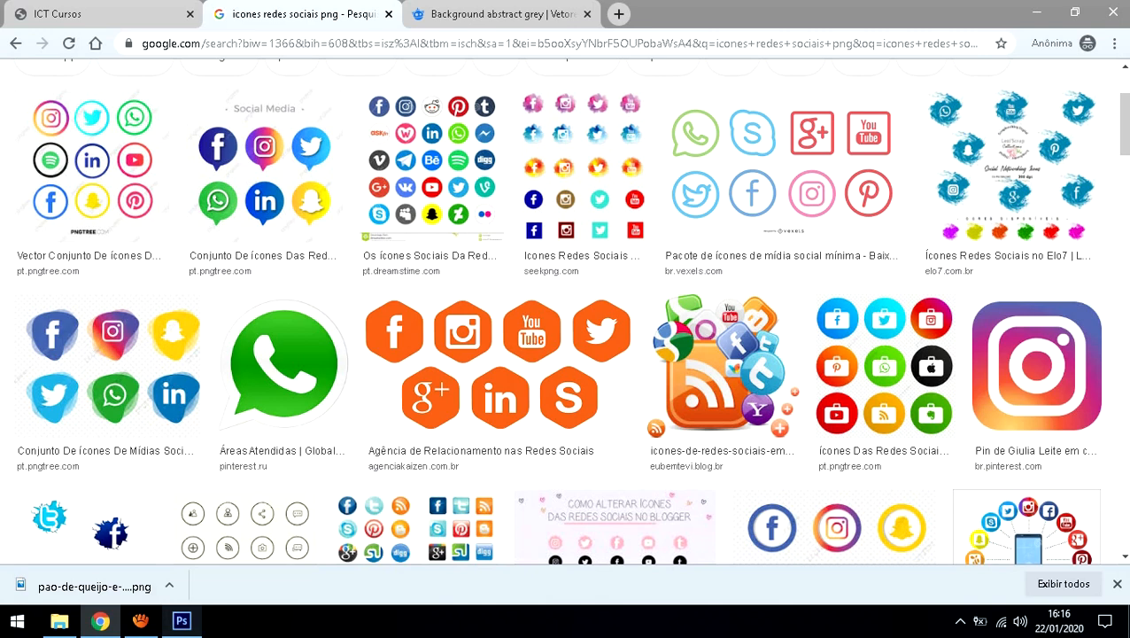
pyautogui.click(181, 621)
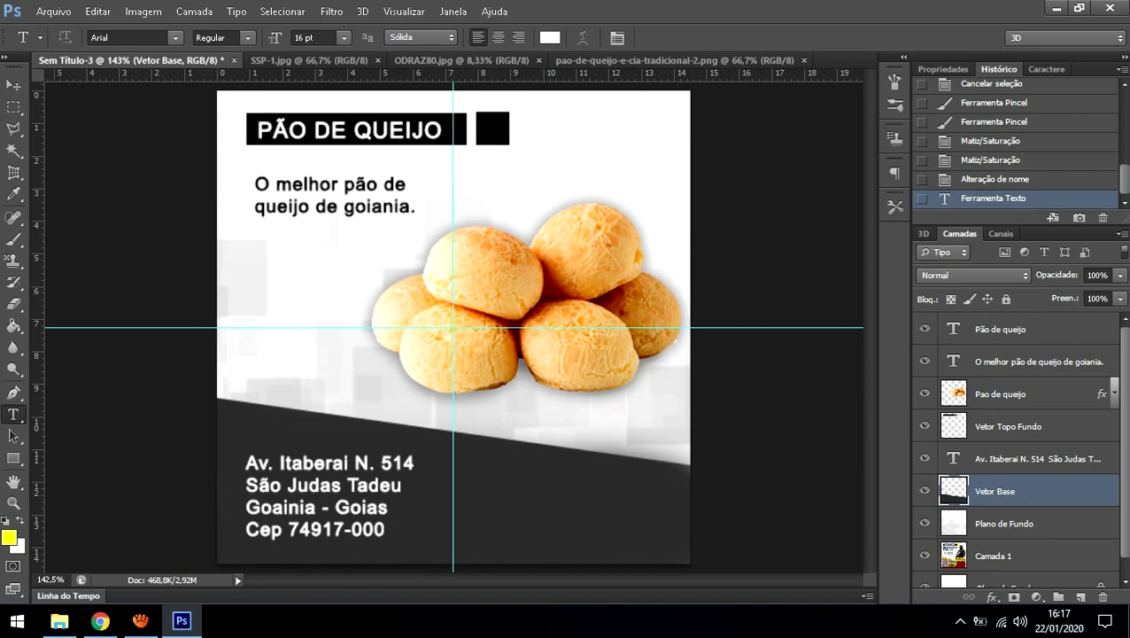
pyautogui.click(1053, 7)
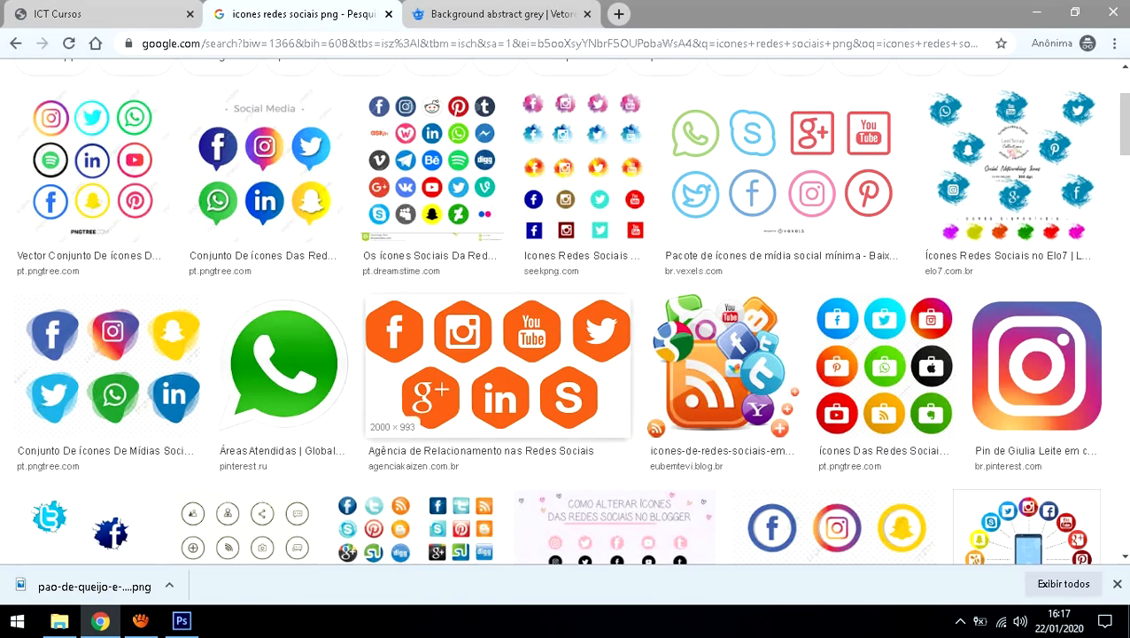
# Step: Scroll Google Images down to the social-media icon set and save it with 'Salvar imagem como'
pyautogui.scroll(-2, 416, 389)
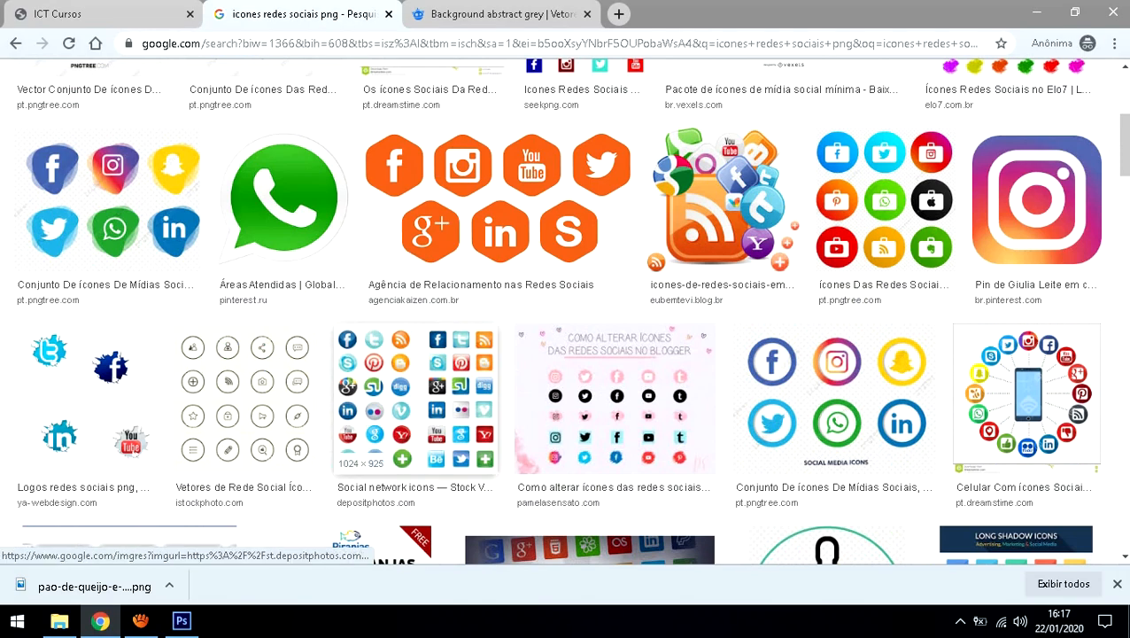
pyautogui.scroll(-2, 417, 390)
pyautogui.scroll(-3, 416, 390)
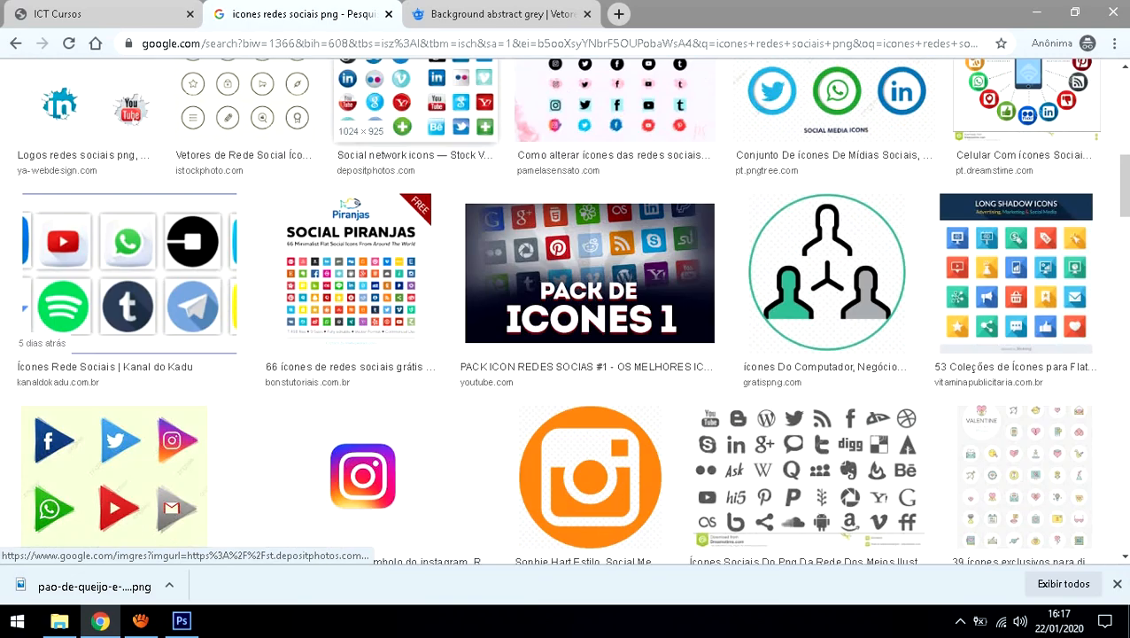
pyautogui.scroll(-5, 532, 354)
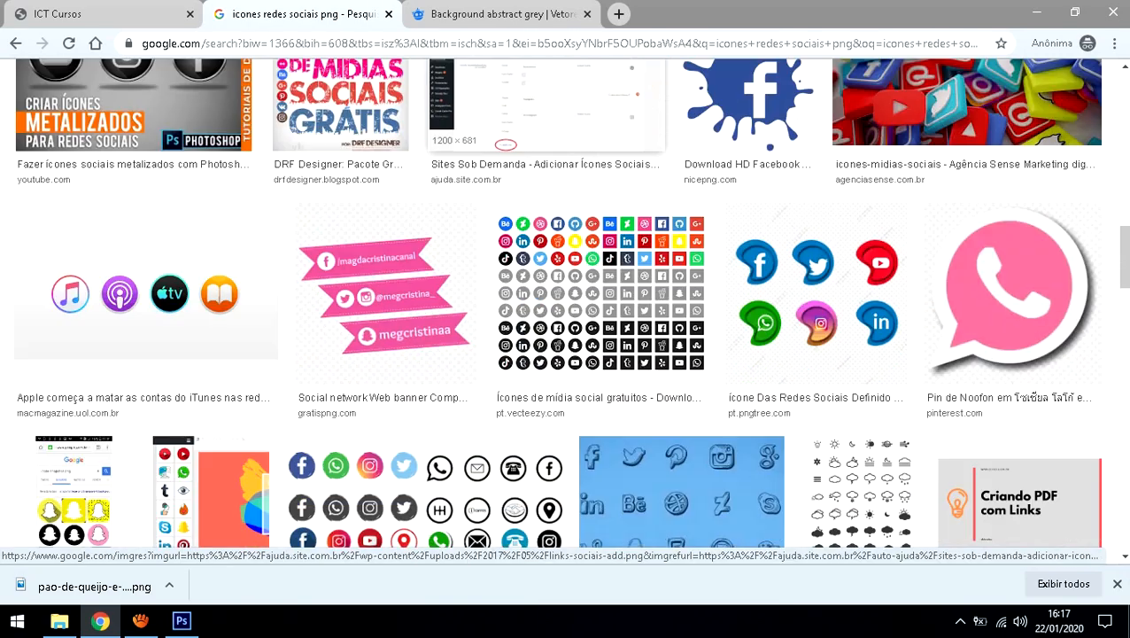
pyautogui.scroll(-1, 558, 310)
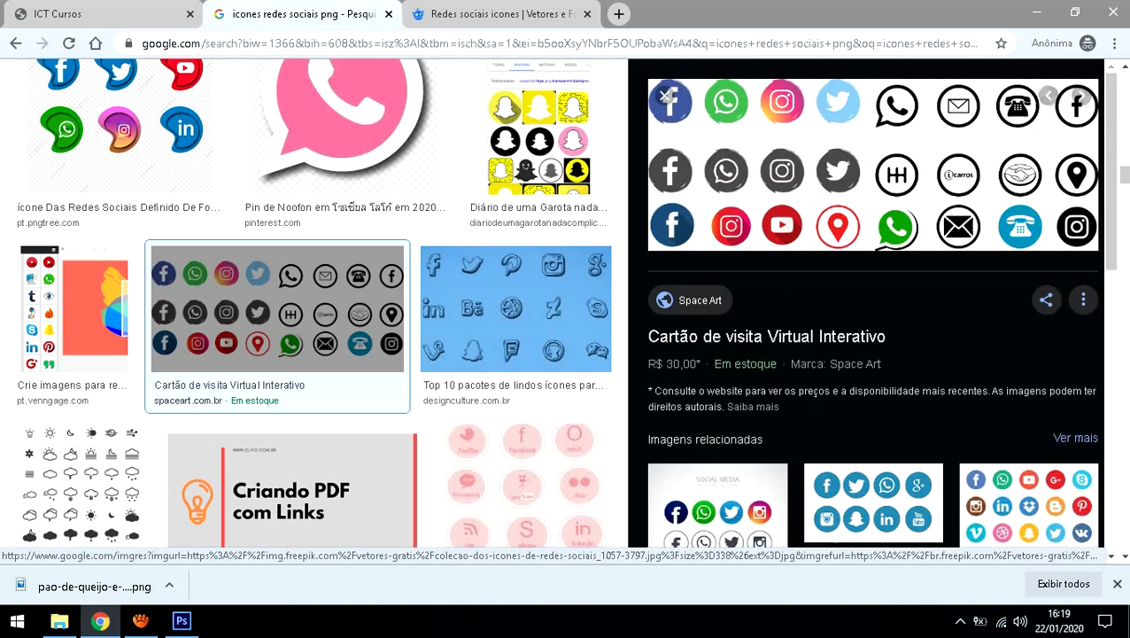
pyautogui.rightClick(758, 169)
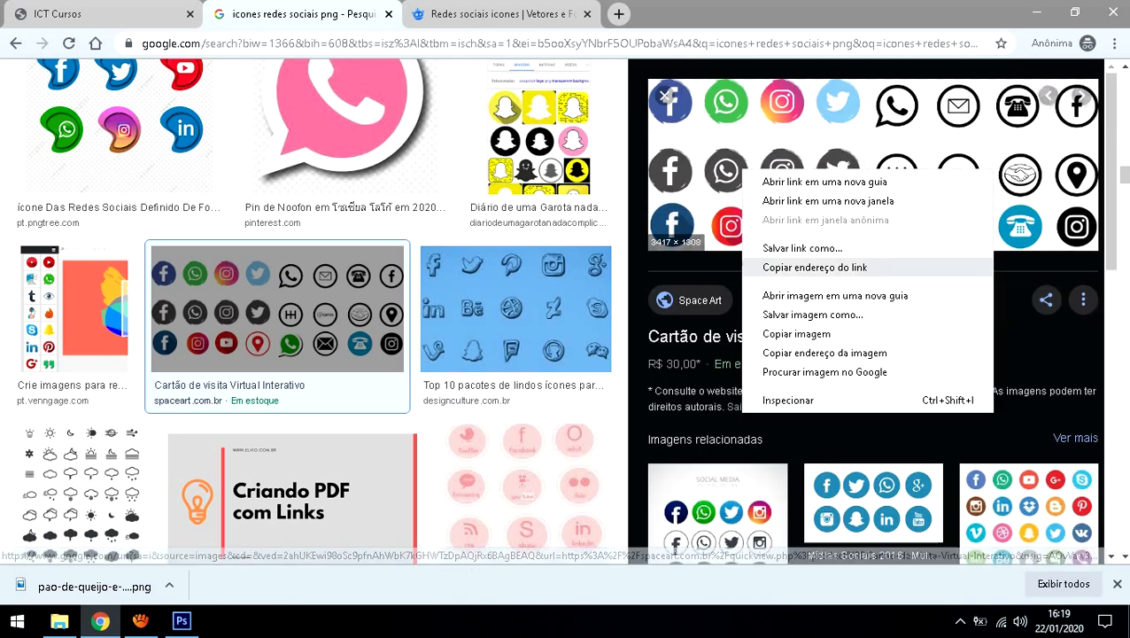
pyautogui.click(802, 314)
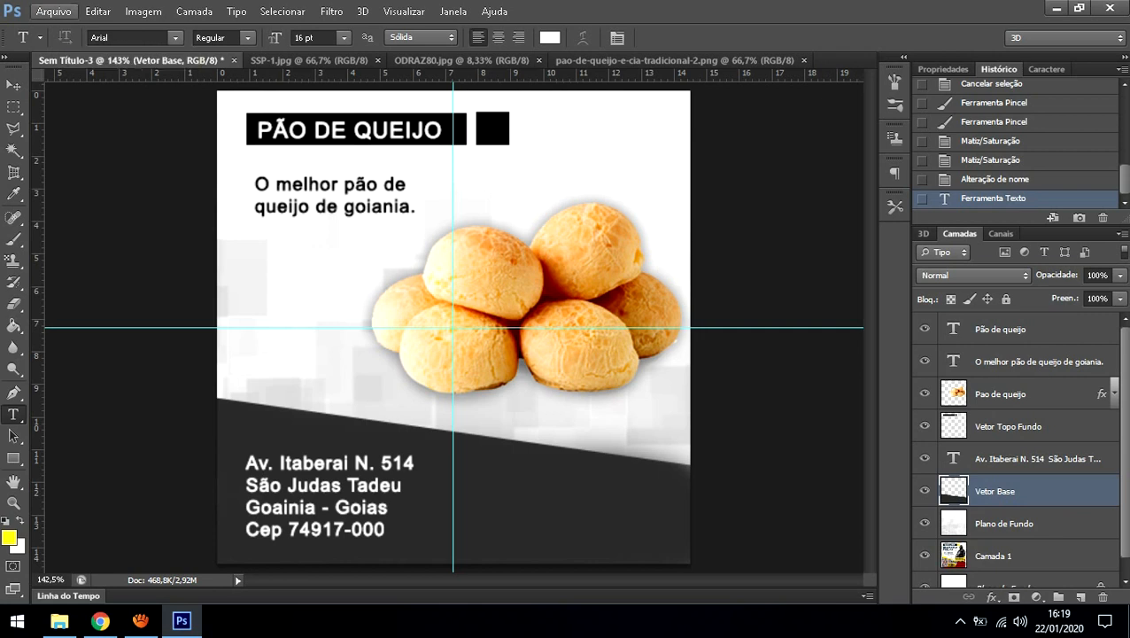
# Step: Open the downloaded rede-sociais image through Arquivo > Abrir
pyautogui.click(54, 12)
pyautogui.click(61, 45)
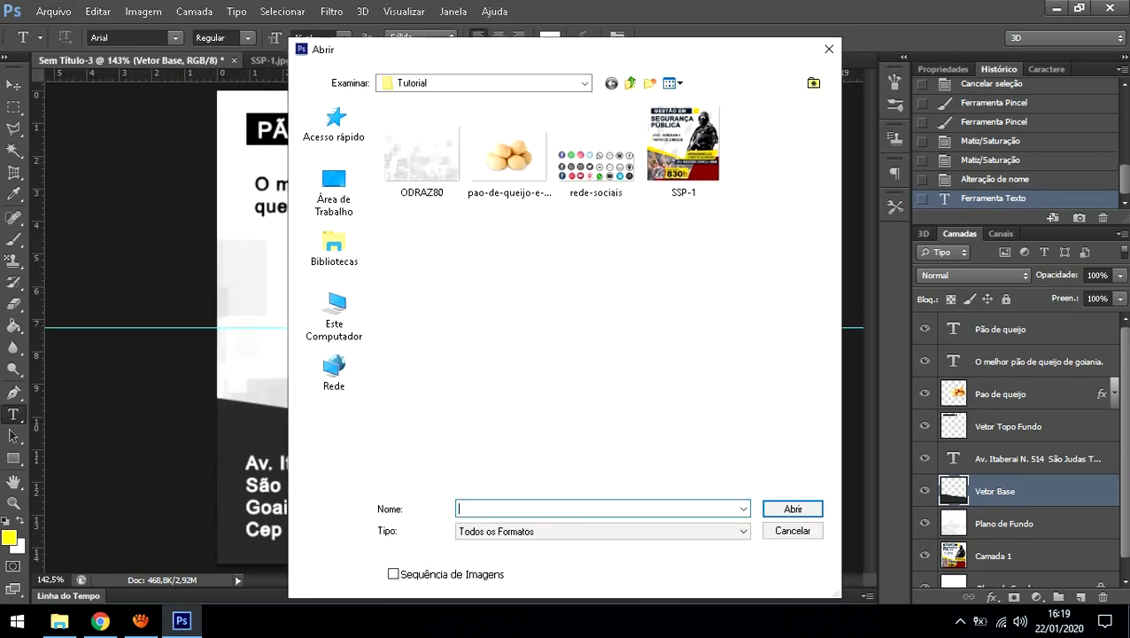
pyautogui.doubleClick(602, 160)
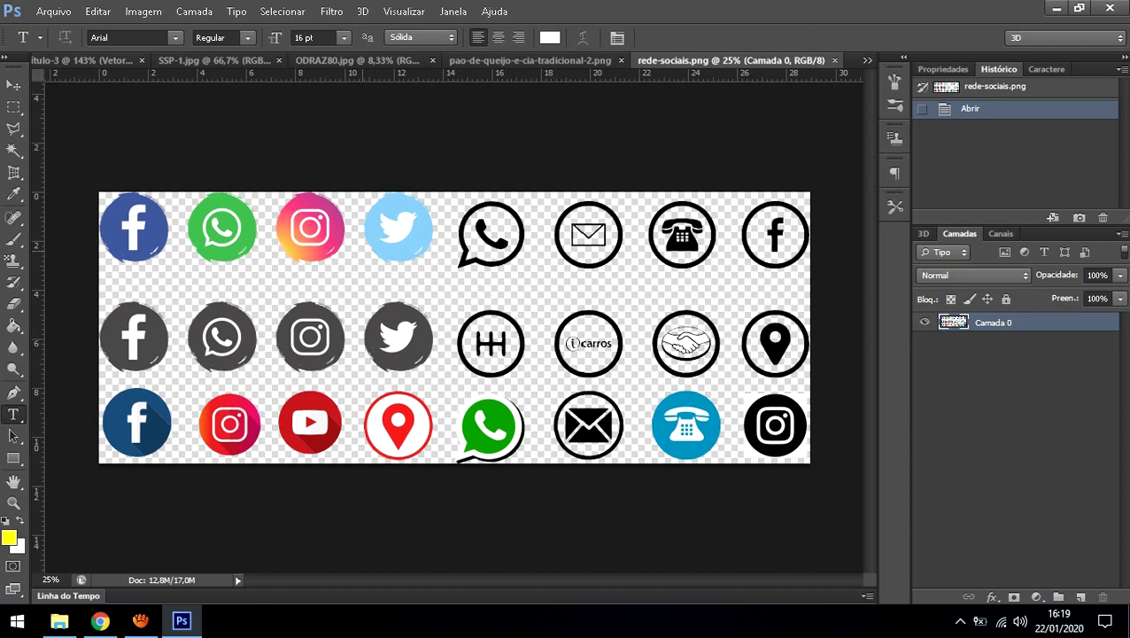
# Step: Marquee-select the top-row Facebook, WhatsApp and Instagram icons
pyautogui.click(13, 107)
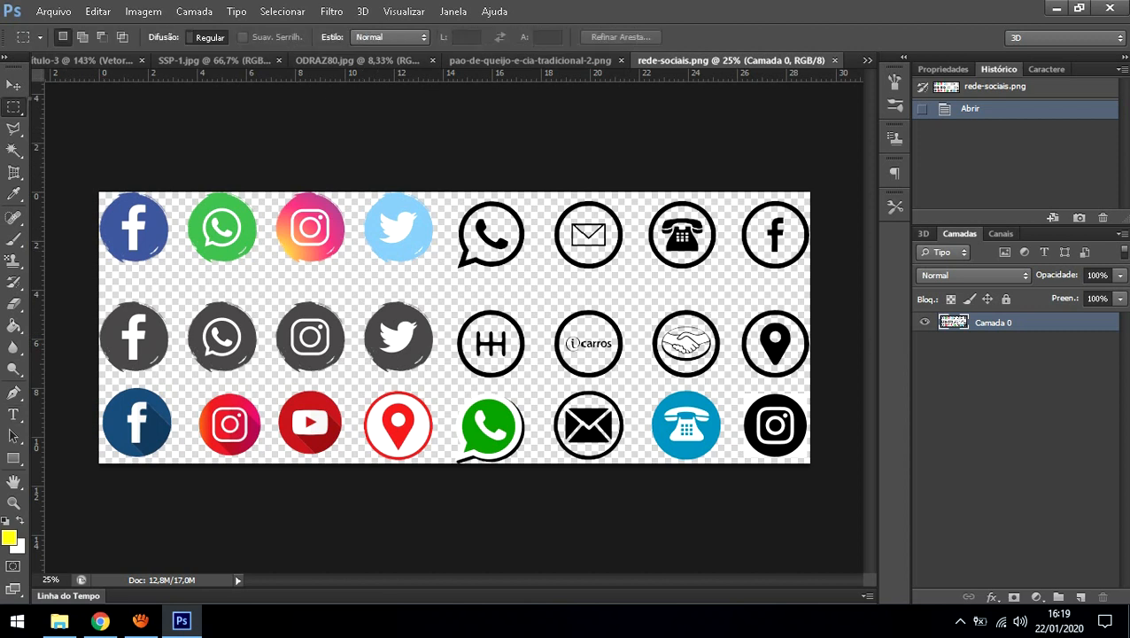
pyautogui.click(115, 106)
pyautogui.moveTo(356, 275); pyautogui.dragTo(14, 151)
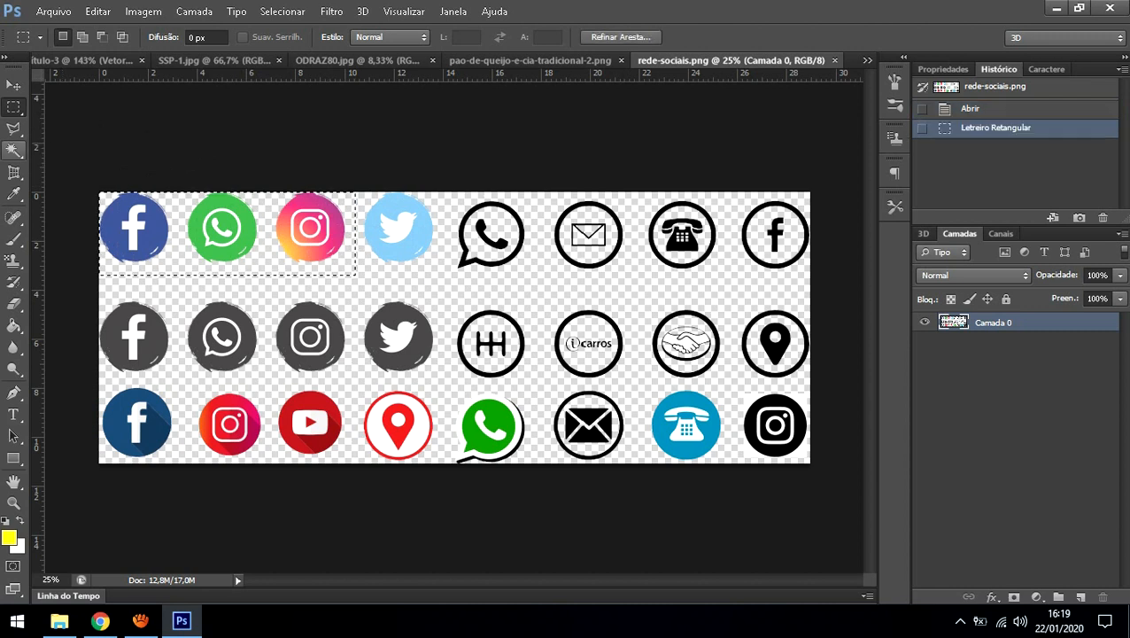
pyautogui.click(13, 85)
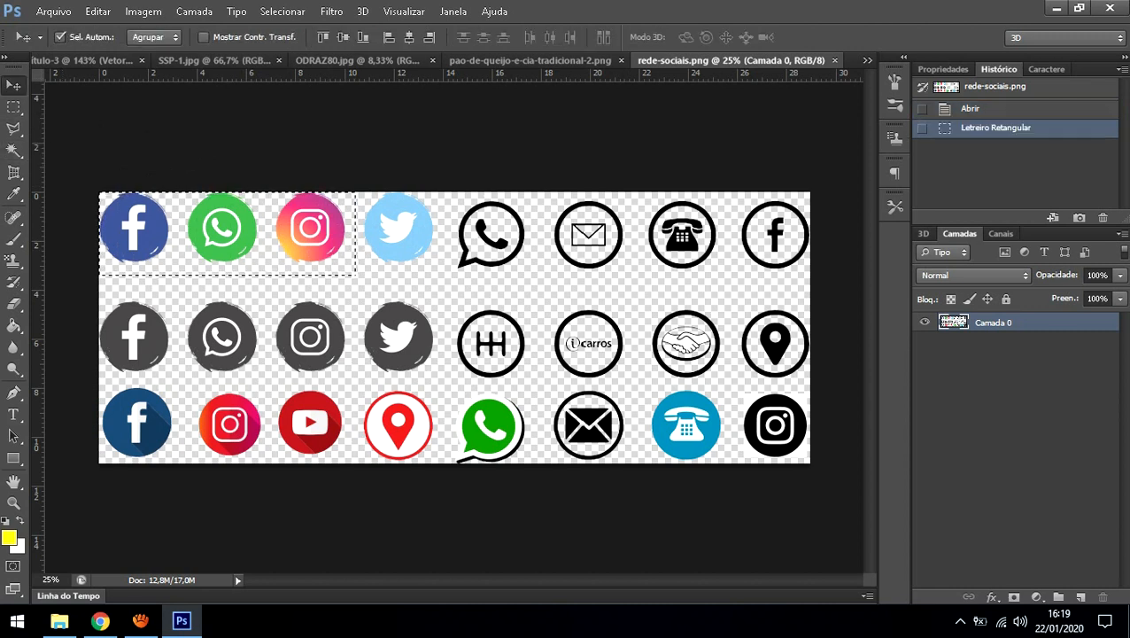
# Step: Drag the selected icons into the flyer document as a new layer
pyautogui.moveTo(140, 197); pyautogui.dragTo(115, 120)
pyautogui.hotkey('ctrl', 'Tab')
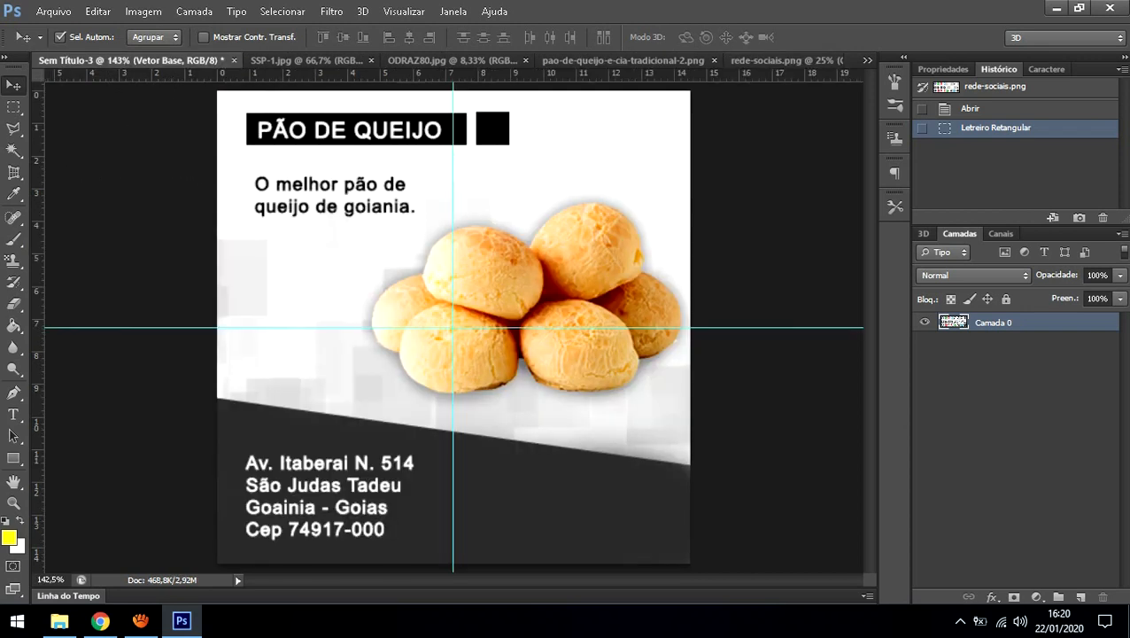
pyautogui.moveTo(132, 60); pyautogui.dragTo(341, 305)
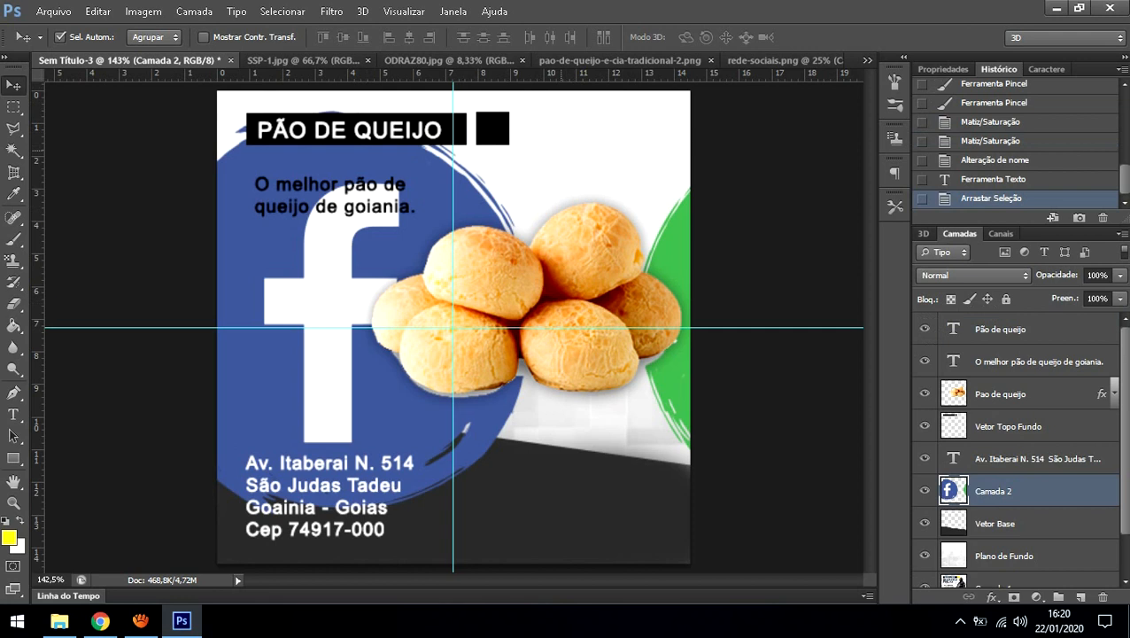
pyautogui.moveTo(332, 230); pyautogui.dragTo(435, 195)
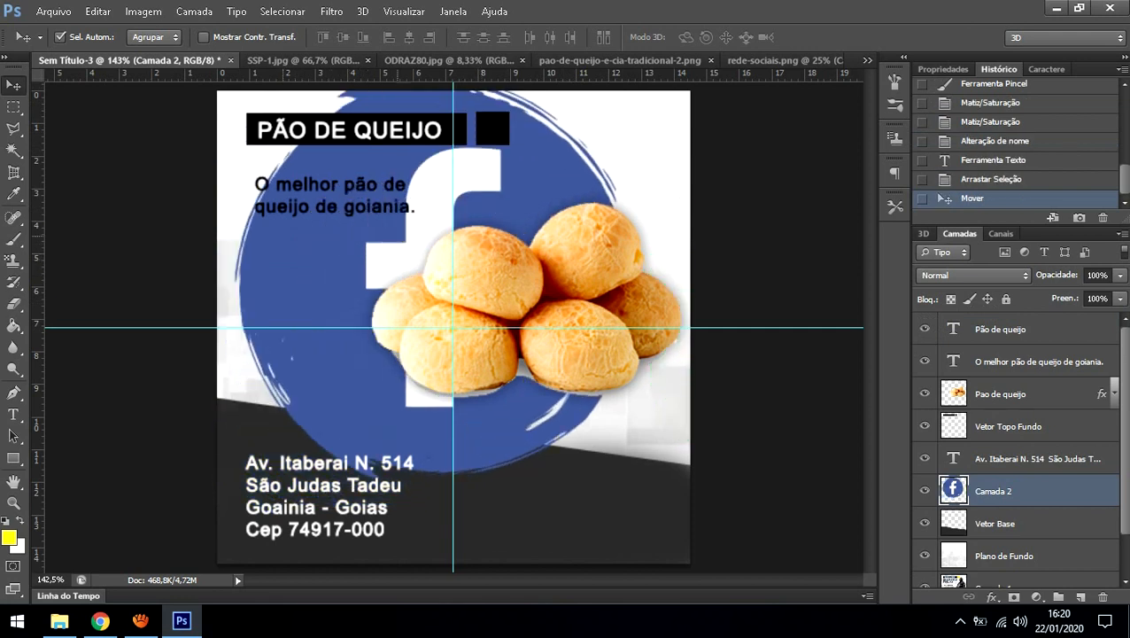
# Step: Scale the icons down with Free Transform and place them in the grey band below the bread
pyautogui.hotkey('ctrl', 't')
pyautogui.moveTo(359, 217); pyautogui.dragTo(372, 273)
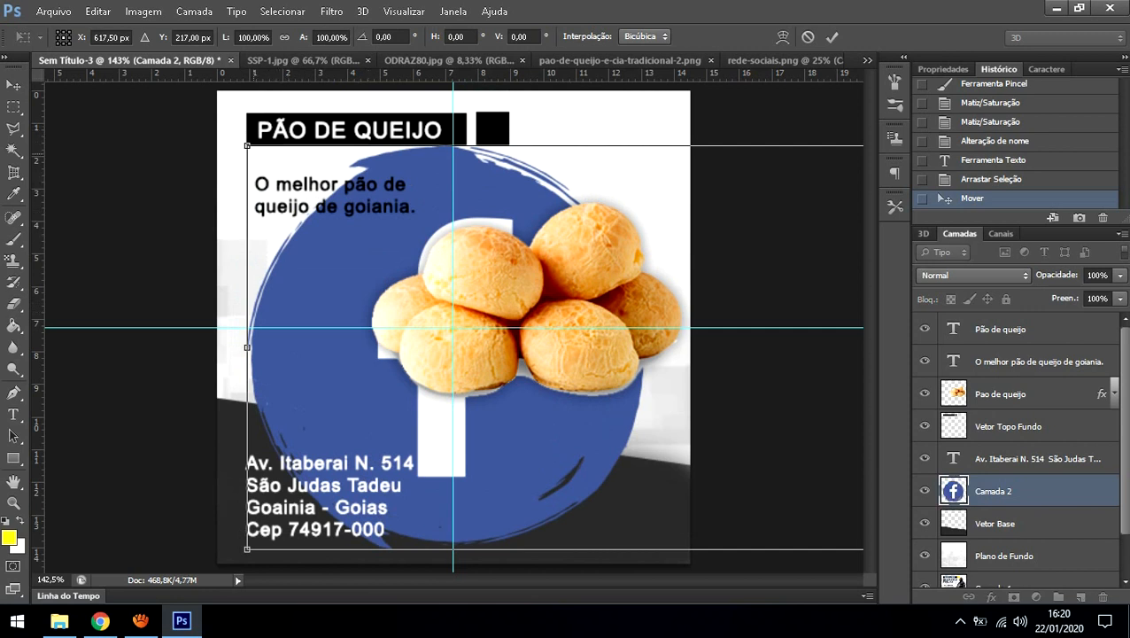
pyautogui.moveTo(246, 146); pyautogui.dragTo(712, 280)
pyautogui.moveTo(771, 354); pyautogui.dragTo(280, 355)
pyautogui.moveTo(221, 280); pyautogui.dragTo(446, 212)
pyautogui.moveTo(505, 249); pyautogui.dragTo(535, 475)
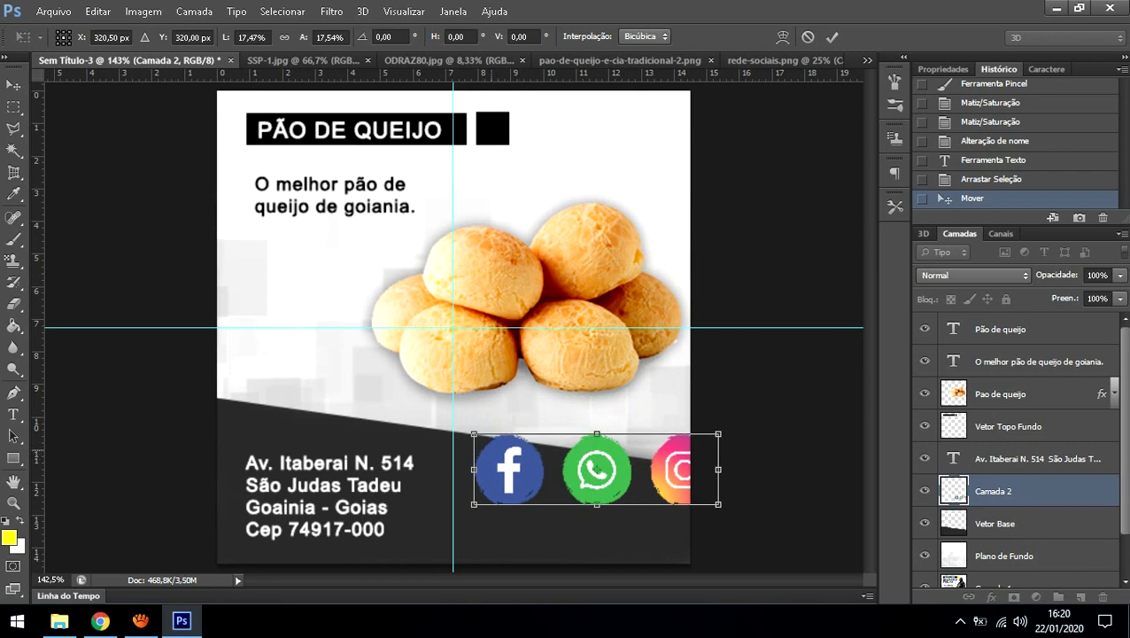
pyautogui.moveTo(475, 434); pyautogui.dragTo(503, 442)
pyautogui.press('Return')
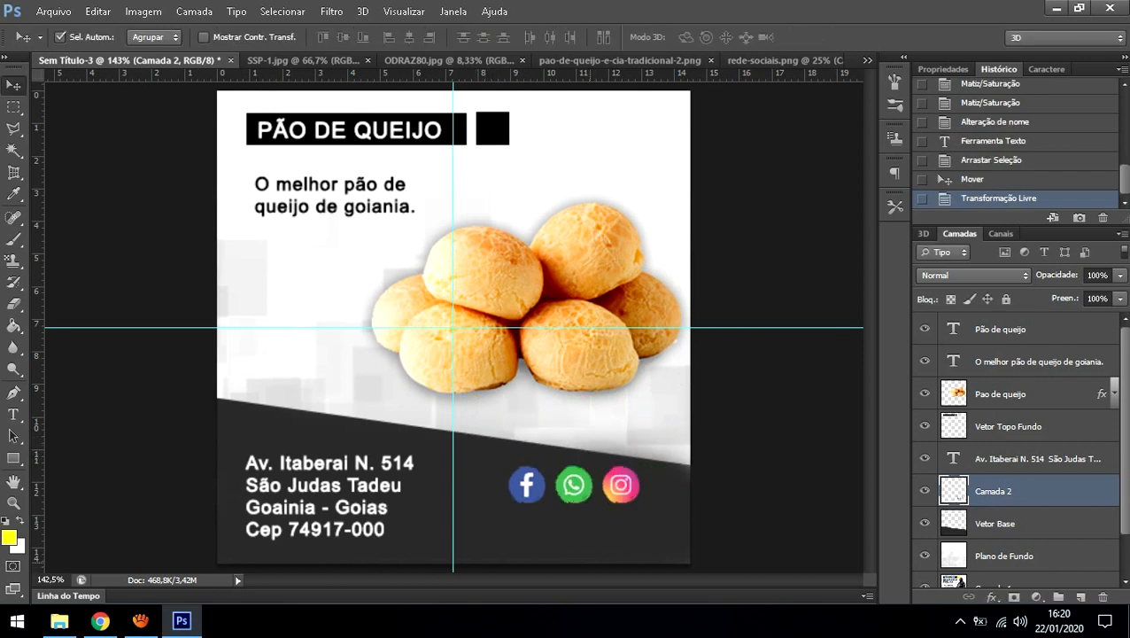
# Step: Check the icons beside the address up close, then shrink them slightly toward their lower-right corner
pyautogui.press('z')
pyautogui.rightClick(512, 451)
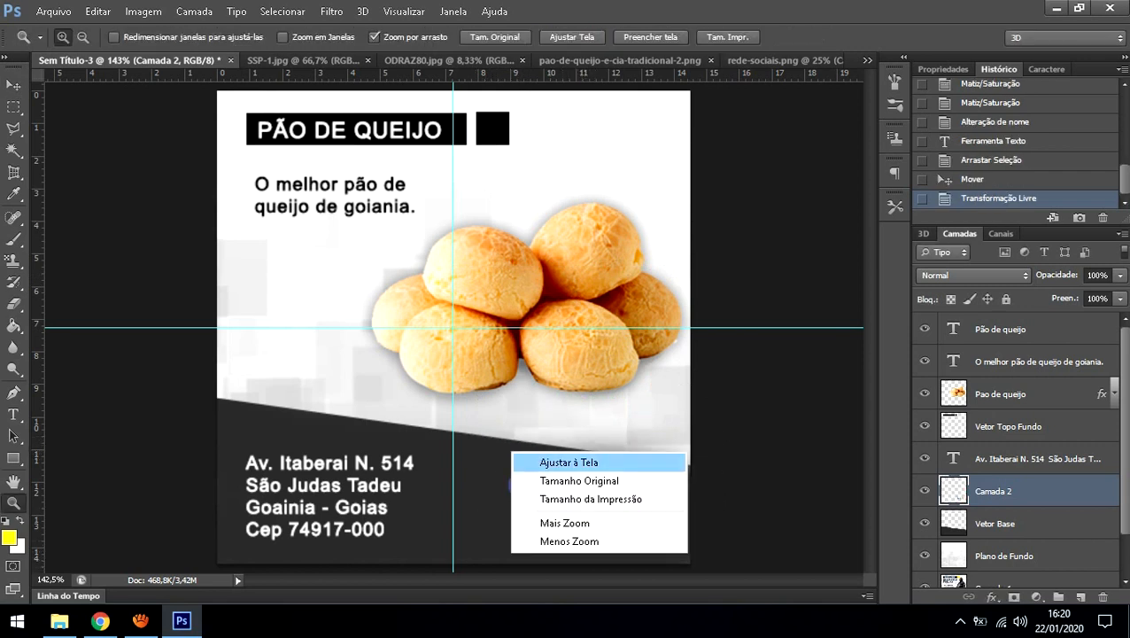
pyautogui.click(580, 480)
pyautogui.rightClick(517, 422)
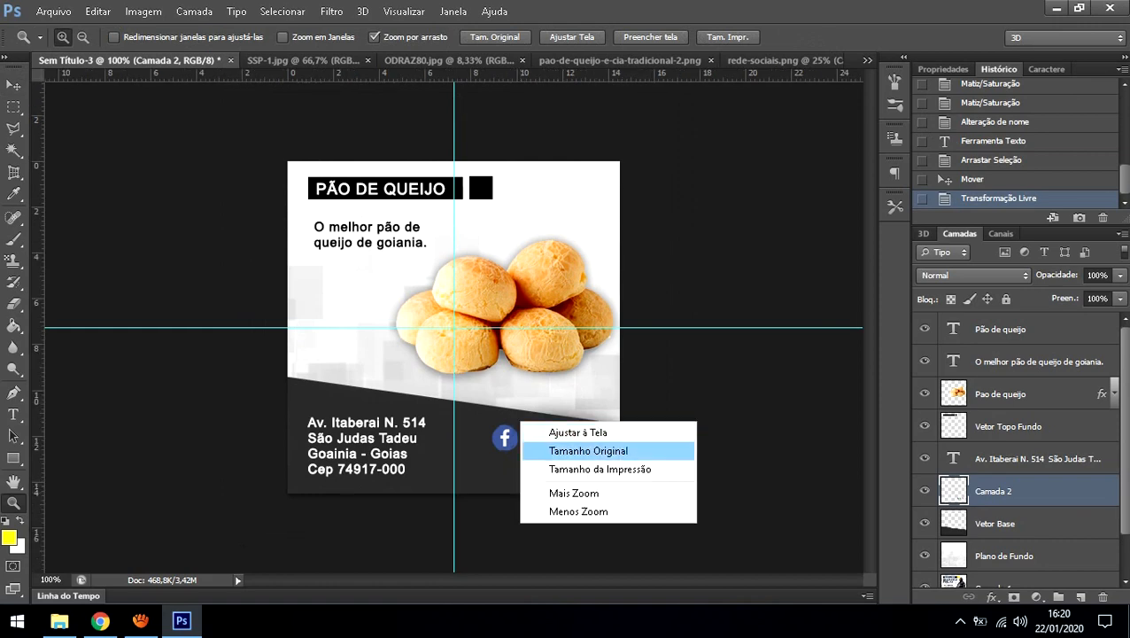
pyautogui.click(575, 429)
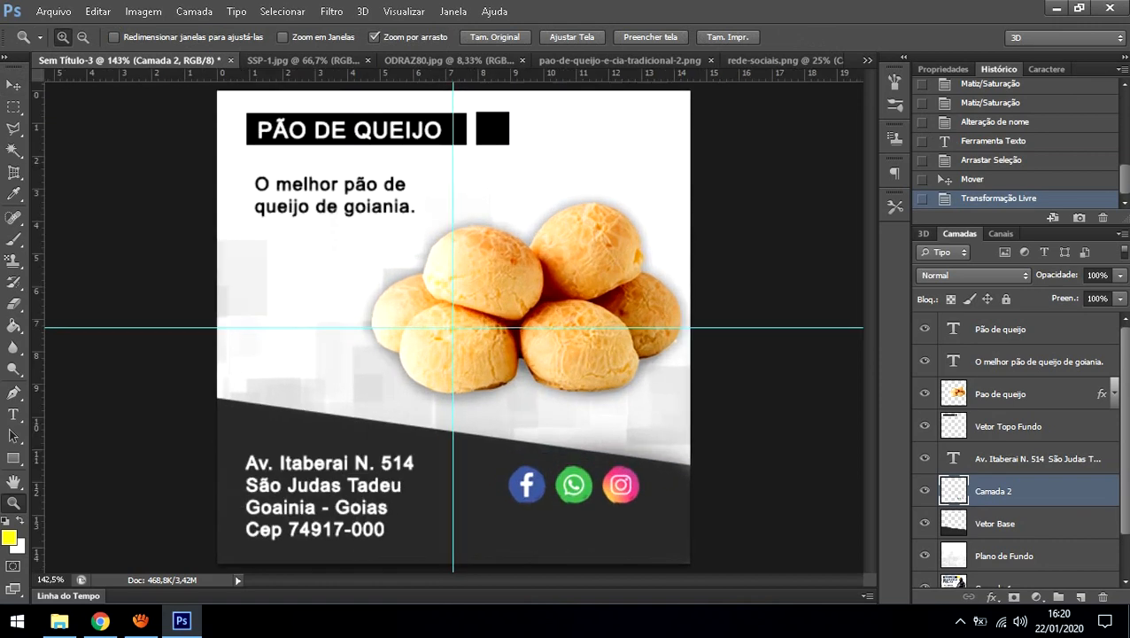
pyautogui.click(550, 510)
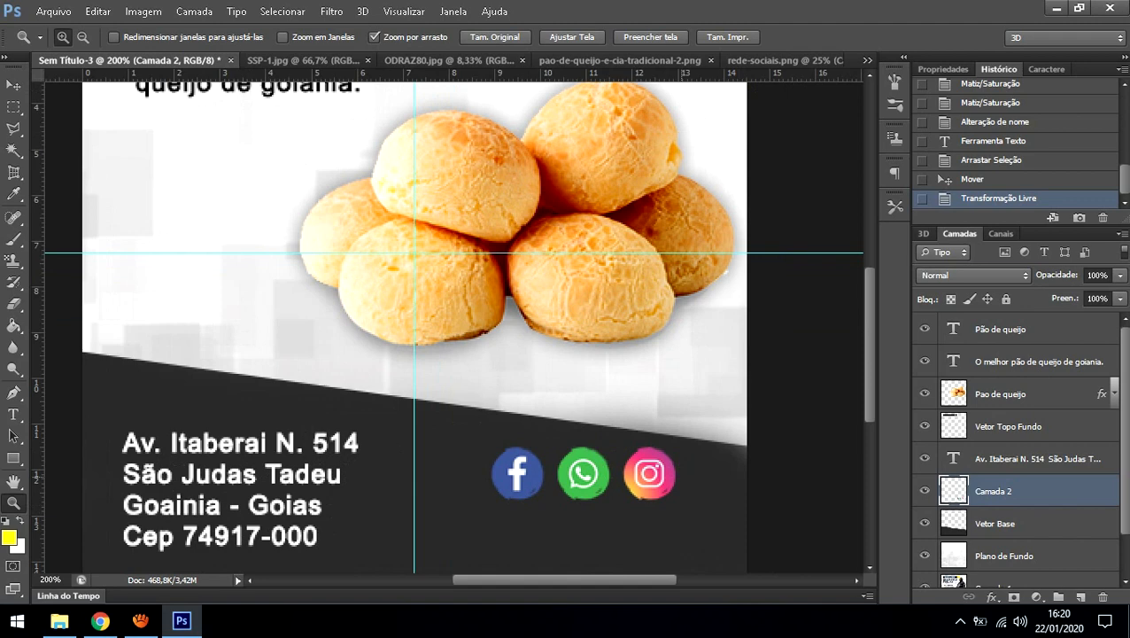
pyautogui.rightClick(524, 404)
pyautogui.click(571, 413)
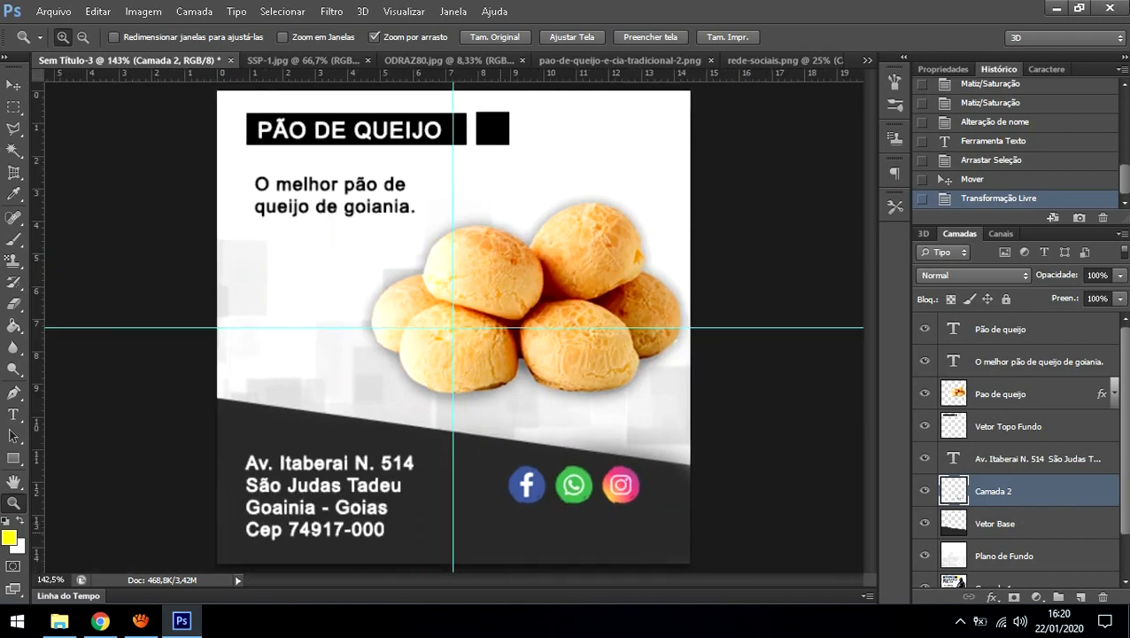
pyautogui.hotkey('ctrl', 't')
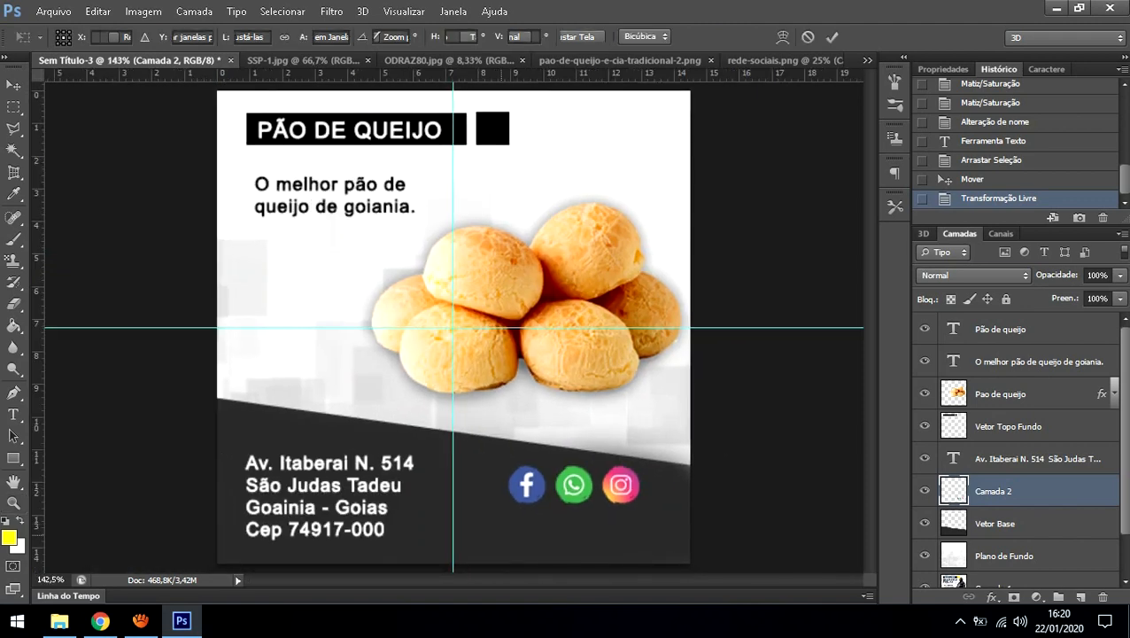
pyautogui.moveTo(509, 467); pyautogui.dragTo(527, 471)
pyautogui.press('Return')
pyautogui.press('z')
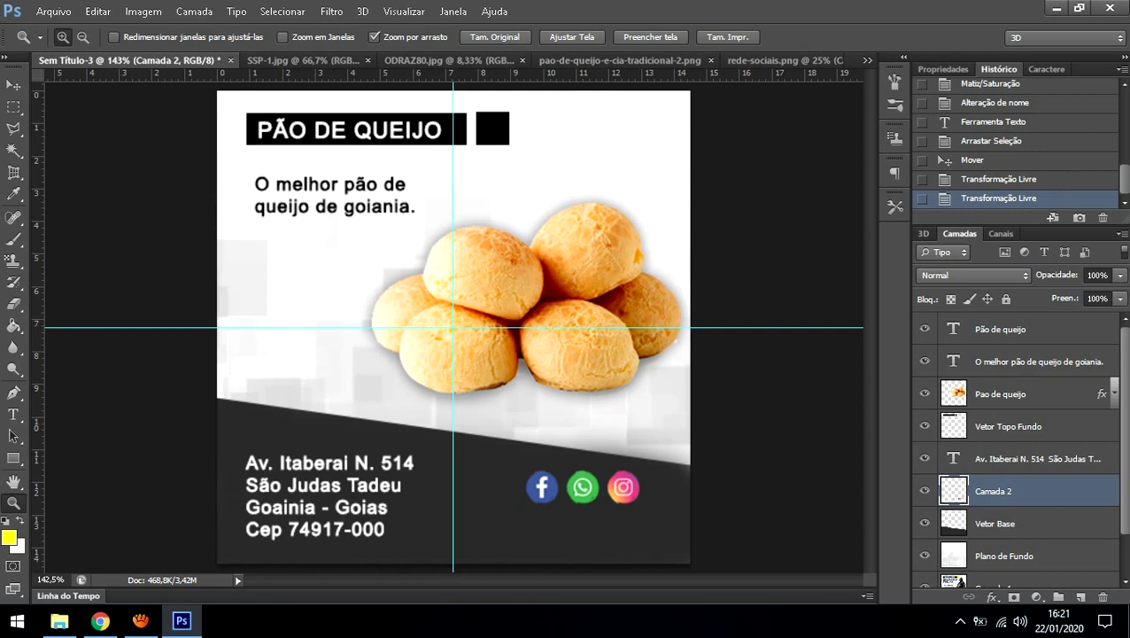
# Step: Copy the Facebook, WhatsApp and Instagram icons each onto its own layer with Ctrl+J
pyautogui.press('m')
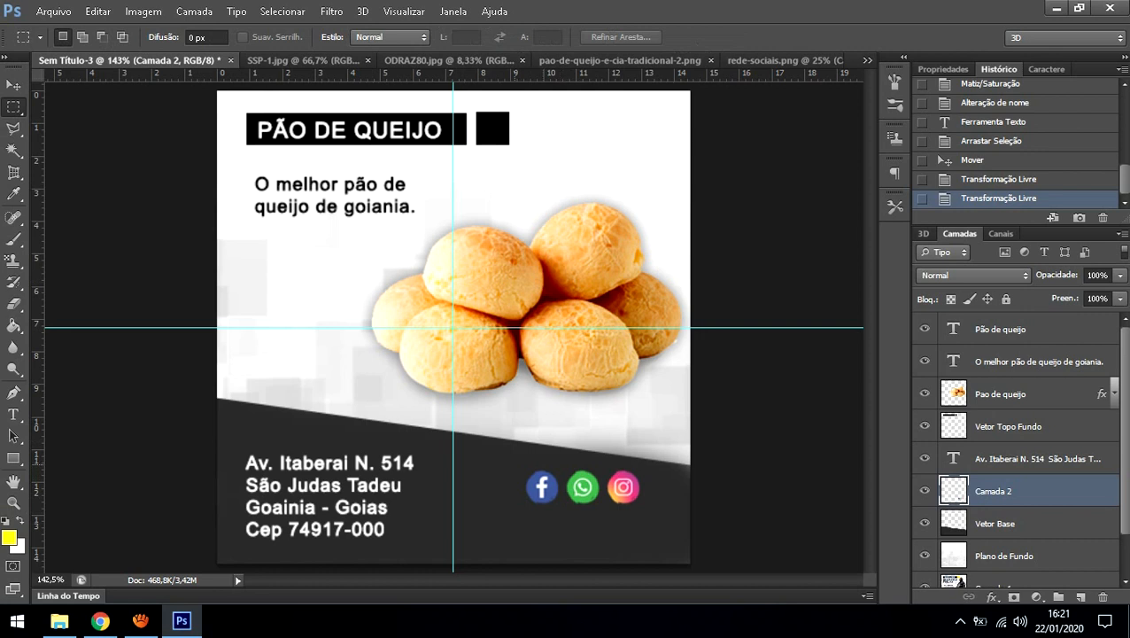
pyautogui.moveTo(519, 456); pyautogui.dragTo(562, 511)
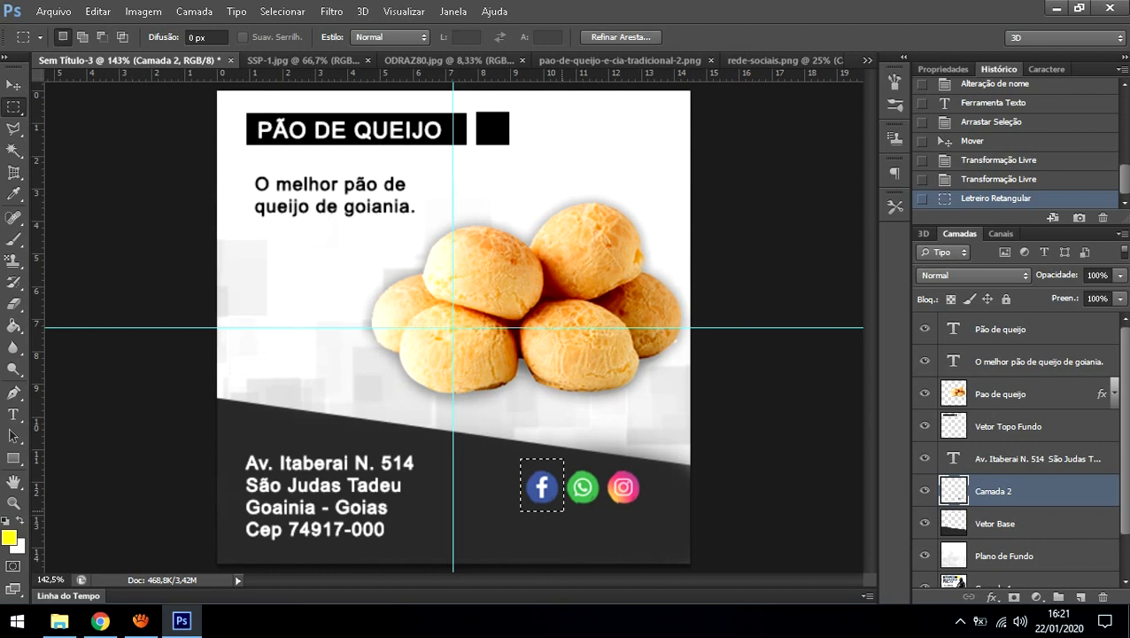
pyautogui.hotkey('ctrl', 'j')
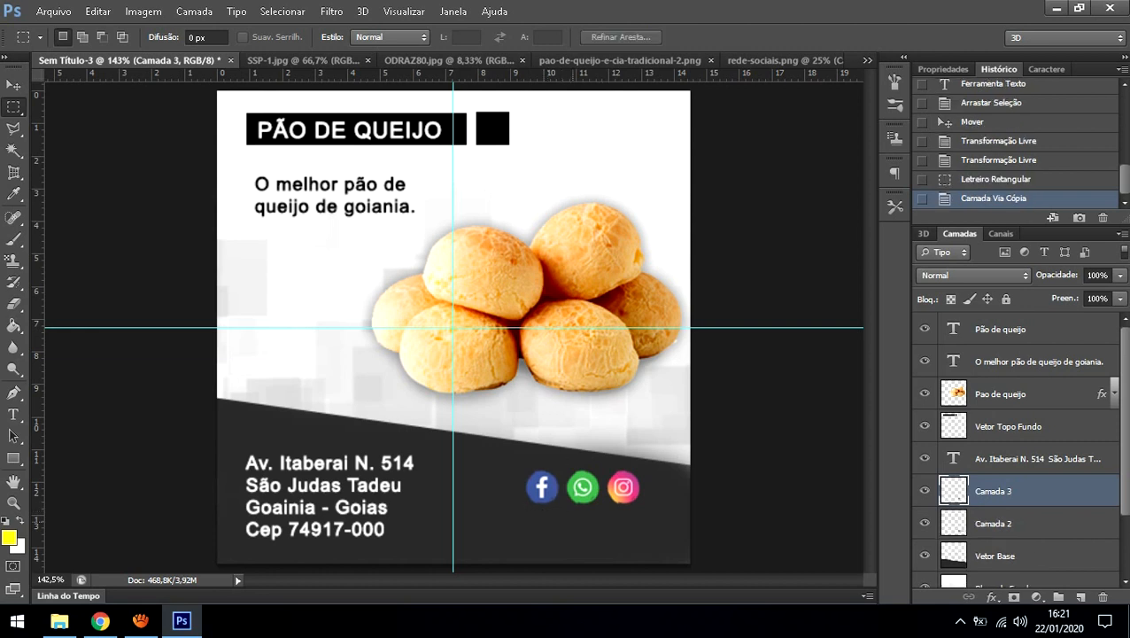
pyautogui.click(994, 524)
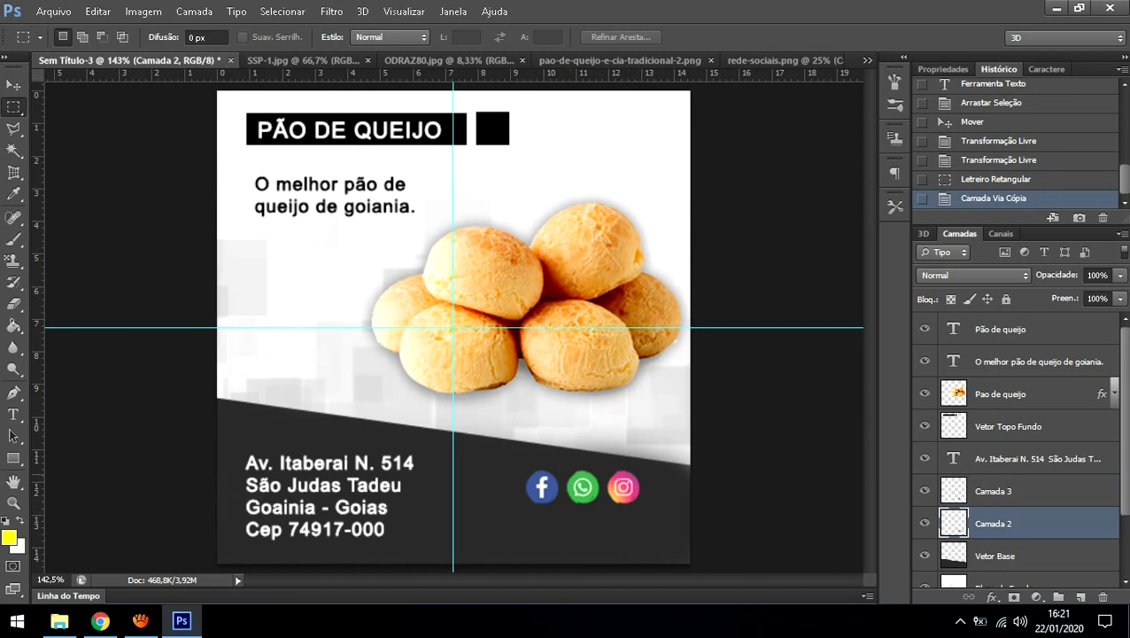
pyautogui.moveTo(559, 458); pyautogui.dragTo(606, 513)
pyautogui.hotkey('ctrl', 'j')
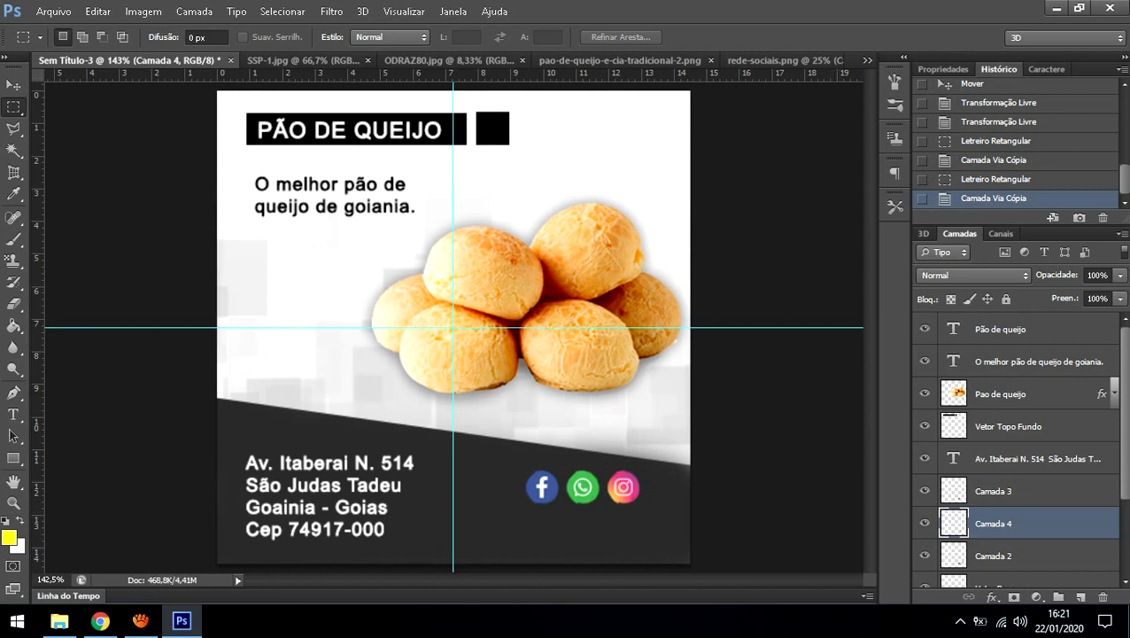
pyautogui.hotkey('alt', '[')
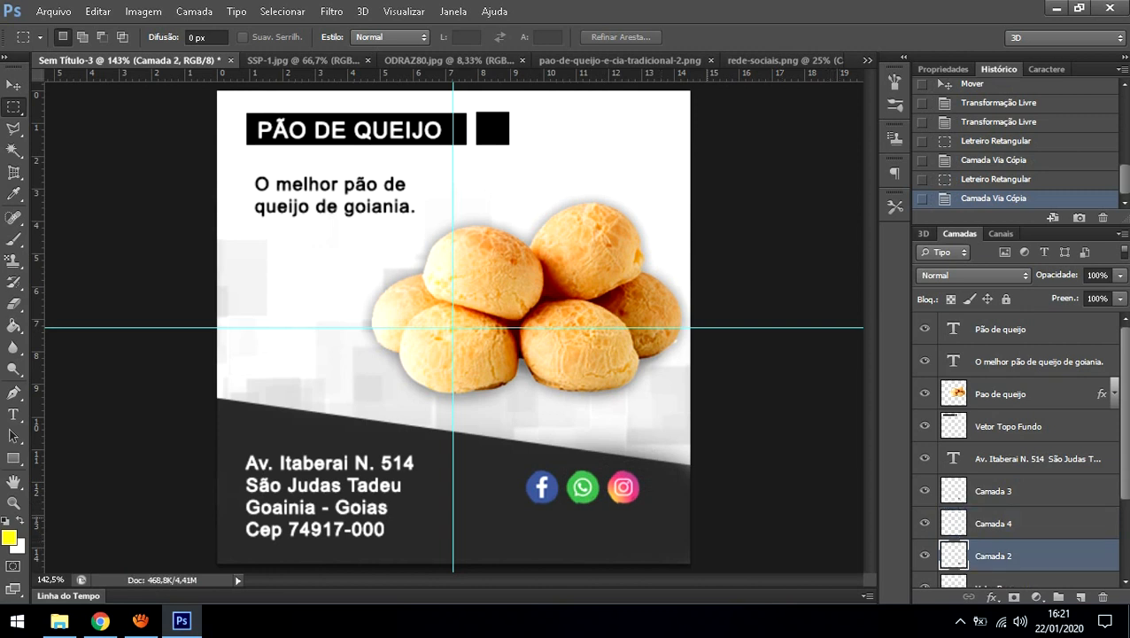
pyautogui.moveTo(600, 457); pyautogui.dragTo(641, 513)
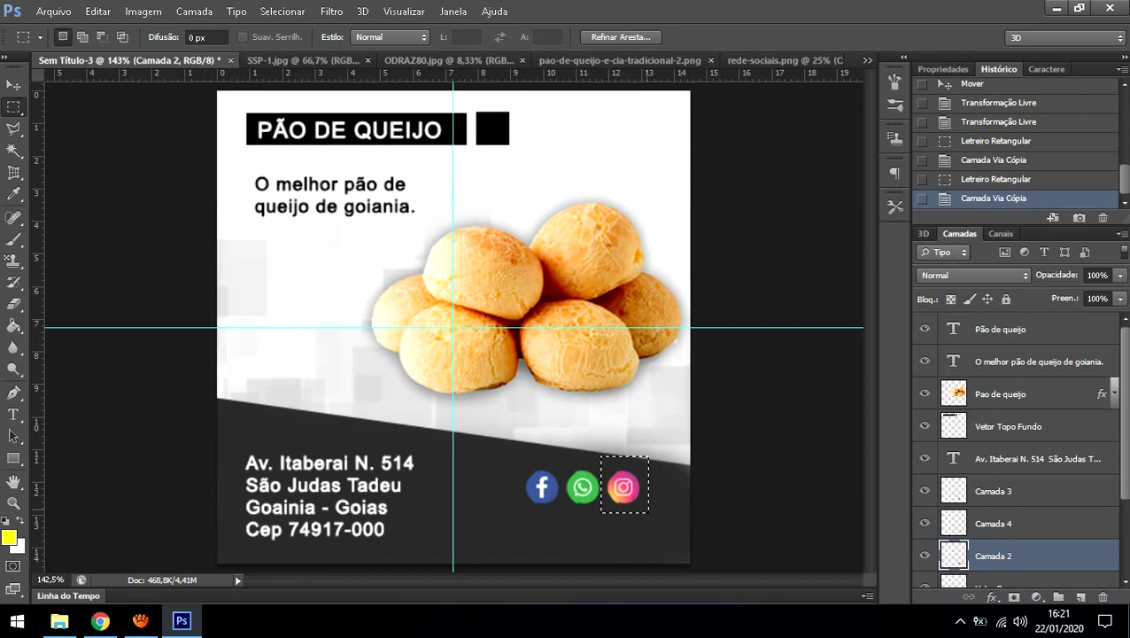
pyautogui.hotkey('ctrl', 'j')
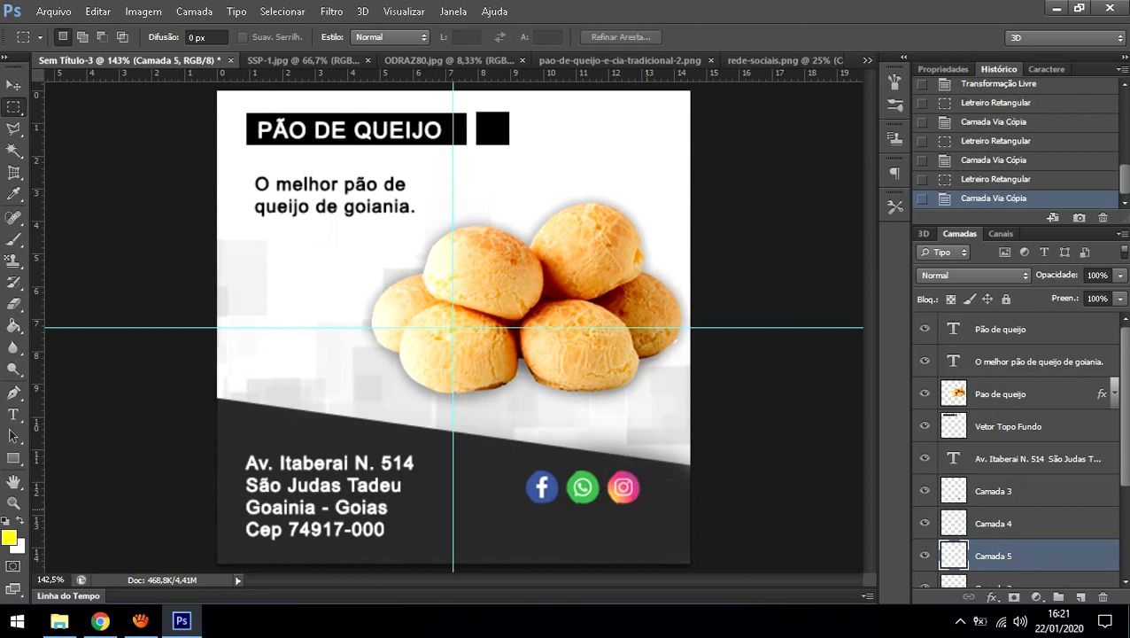
# Step: Delete the original combined icon layer Camada 2
pyautogui.scroll(-3, 1019, 448)
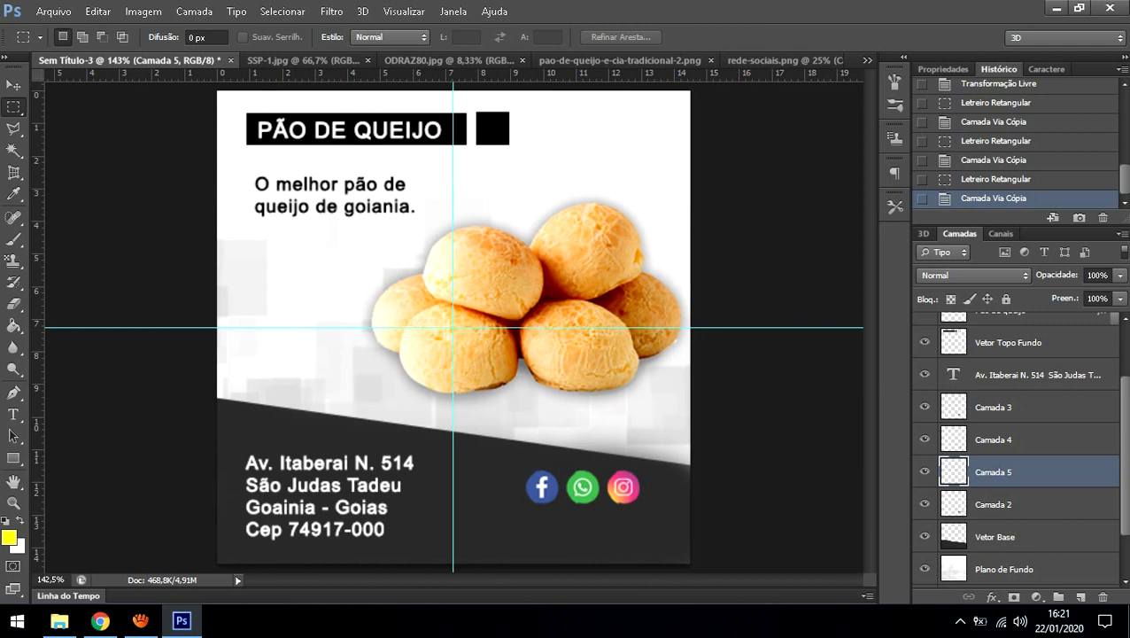
pyautogui.click(1002, 504)
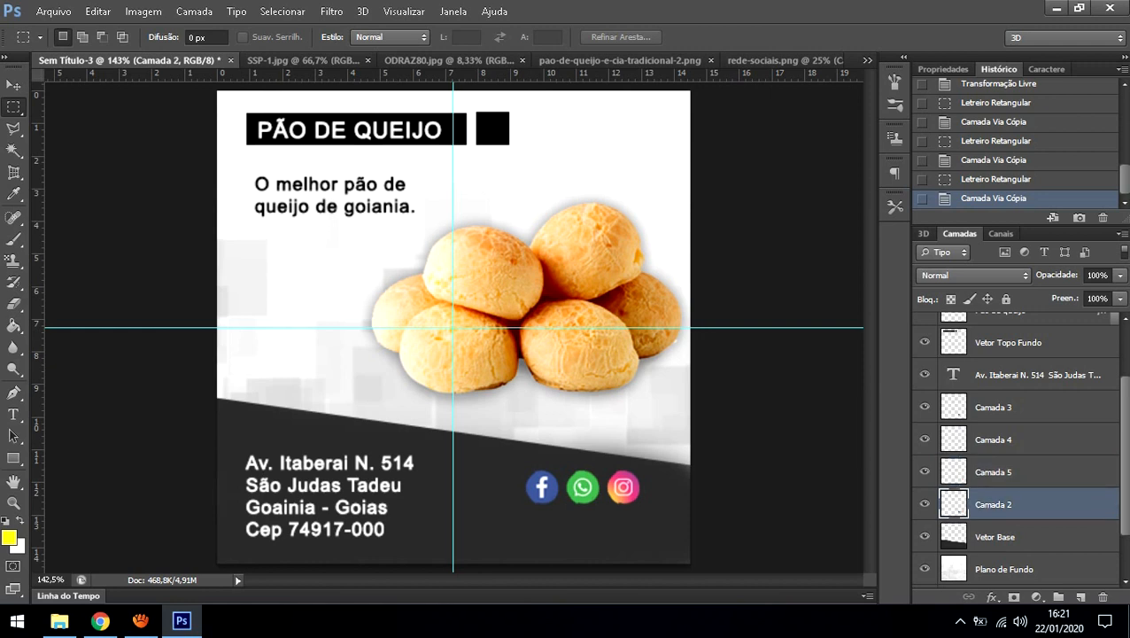
pyautogui.press('Delete')
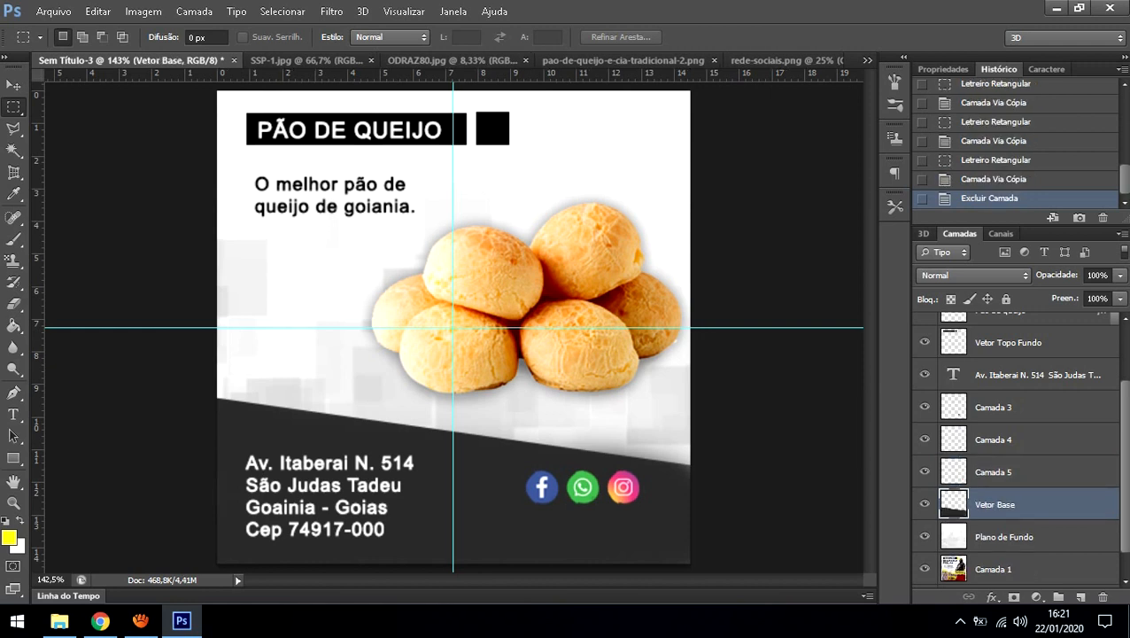
# Step: Toggle the icon layers' visibility to identify them, then rename the Instagram layer 'ICO Insta'
pyautogui.click(925, 472)
pyautogui.click(925, 440)
pyautogui.click(925, 407)
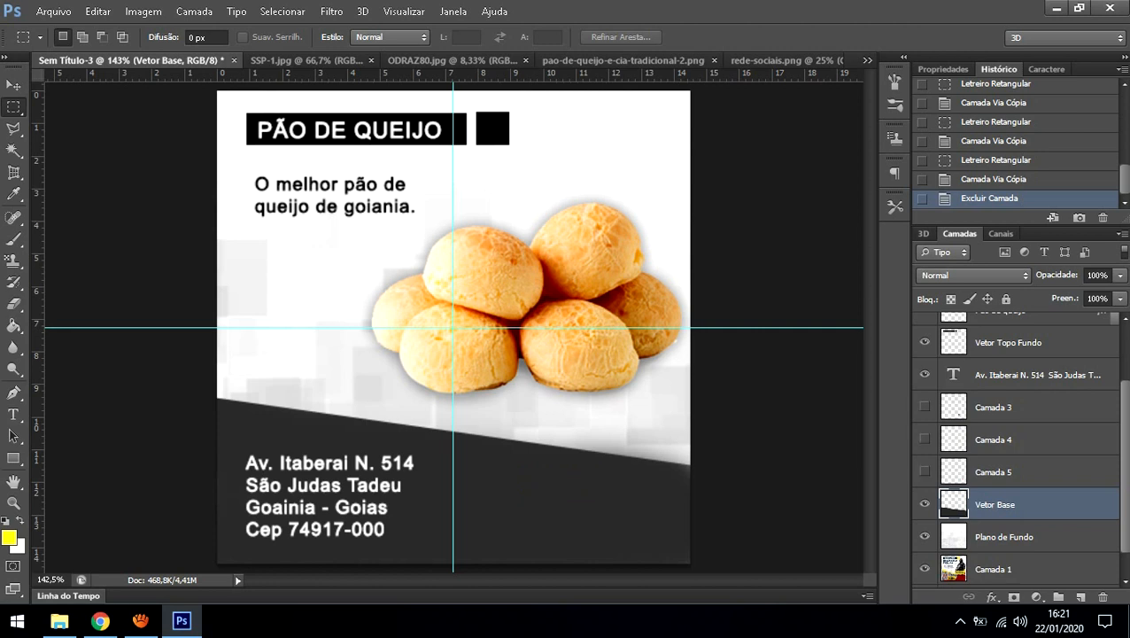
pyautogui.click(924, 406)
pyautogui.click(925, 440)
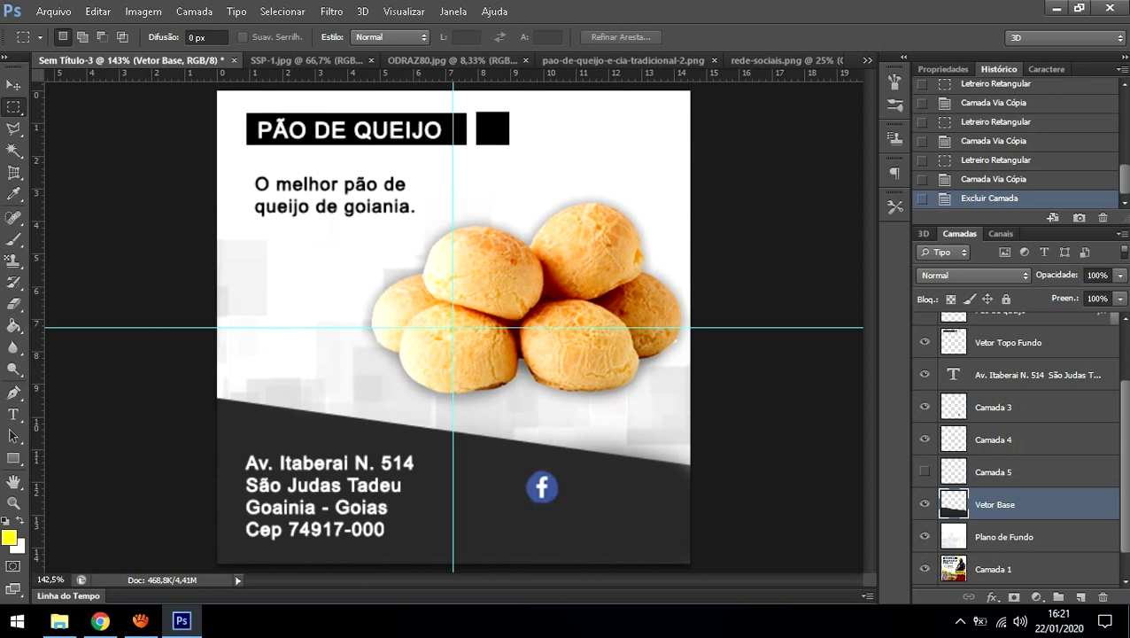
pyautogui.click(925, 471)
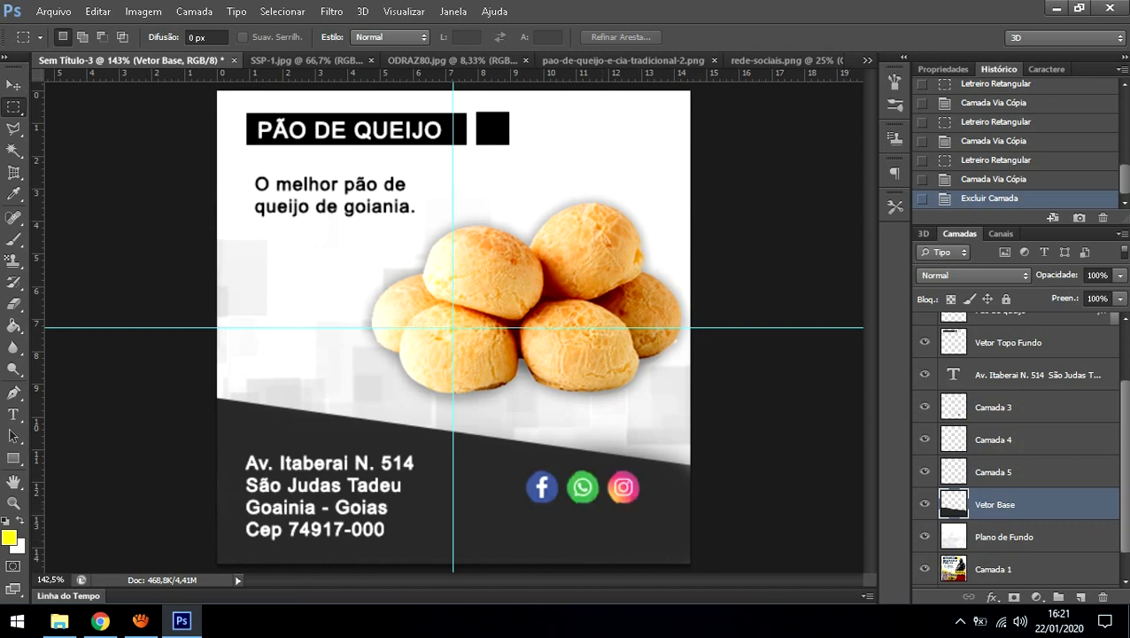
pyautogui.click(925, 471)
pyautogui.click(925, 471)
pyautogui.doubleClick(995, 472)
pyautogui.write('I')
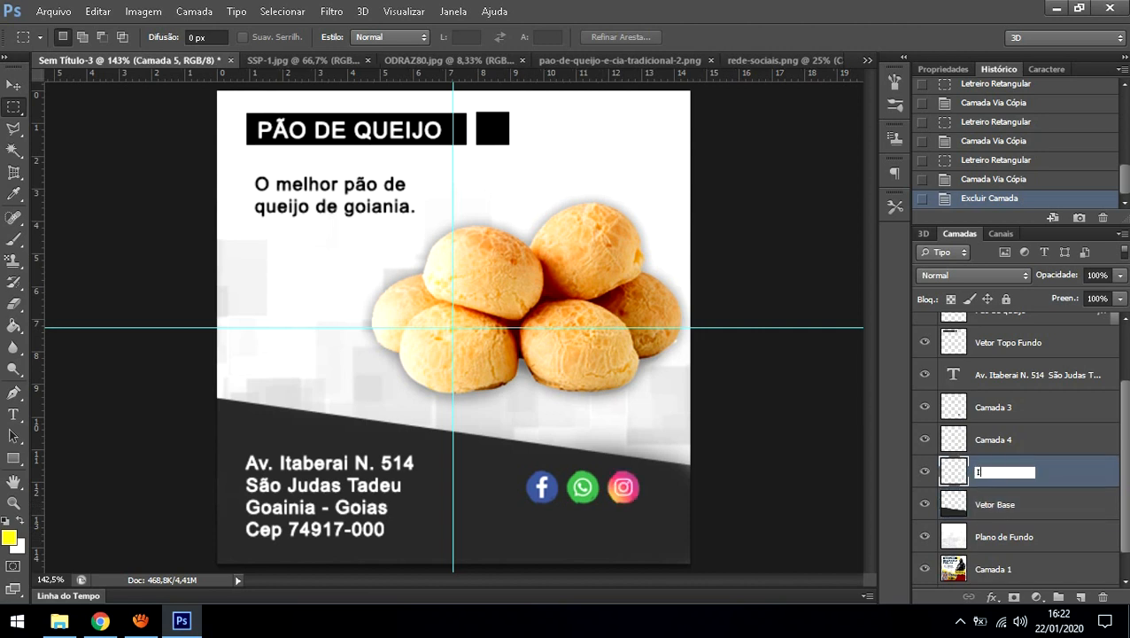
pyautogui.write('CO Insta')
pyautogui.press('Return')
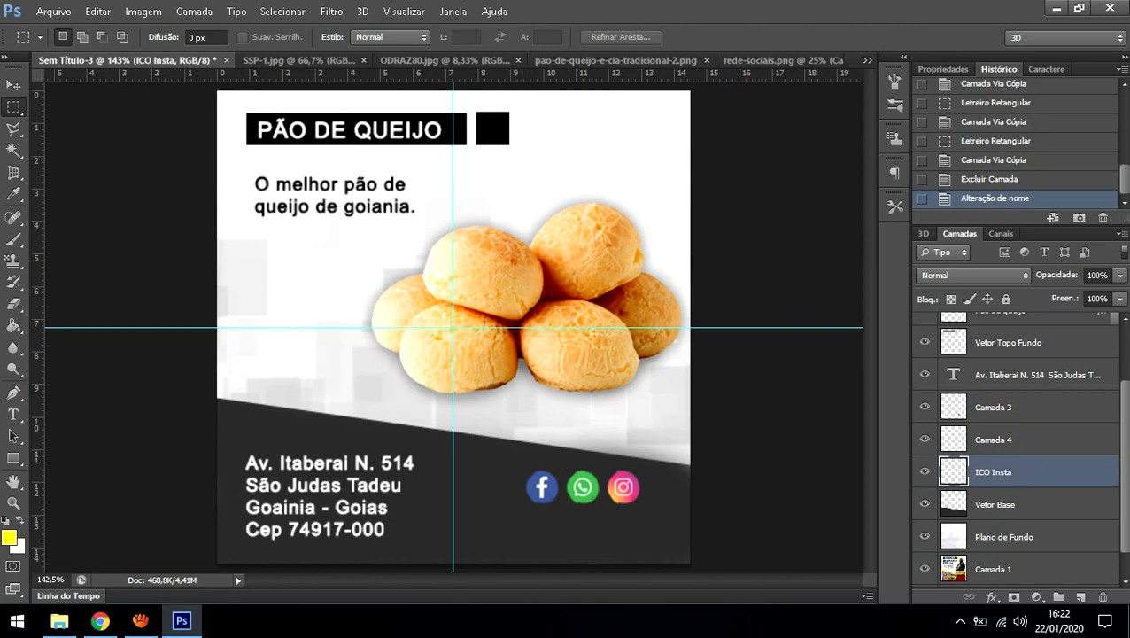
# Step: Confirm the WhatsApp icon layer's content and rename it 'ICO Whats'
pyautogui.click(1019, 439)
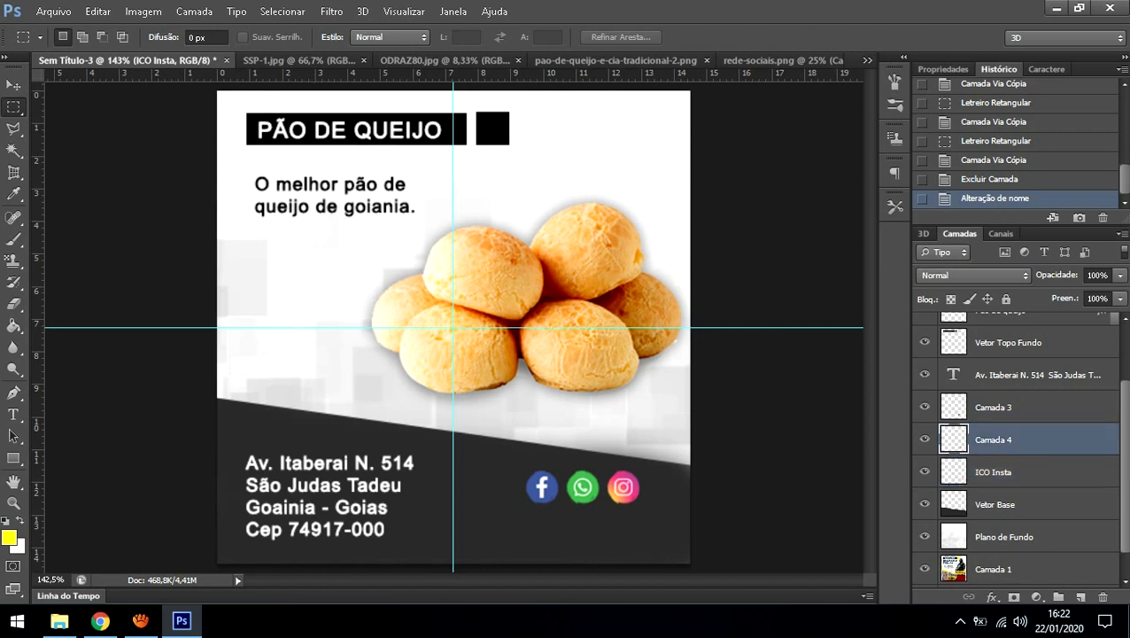
pyautogui.click(925, 440)
pyautogui.click(925, 440)
pyautogui.doubleClick(993, 440)
pyautogui.write('ICO ')
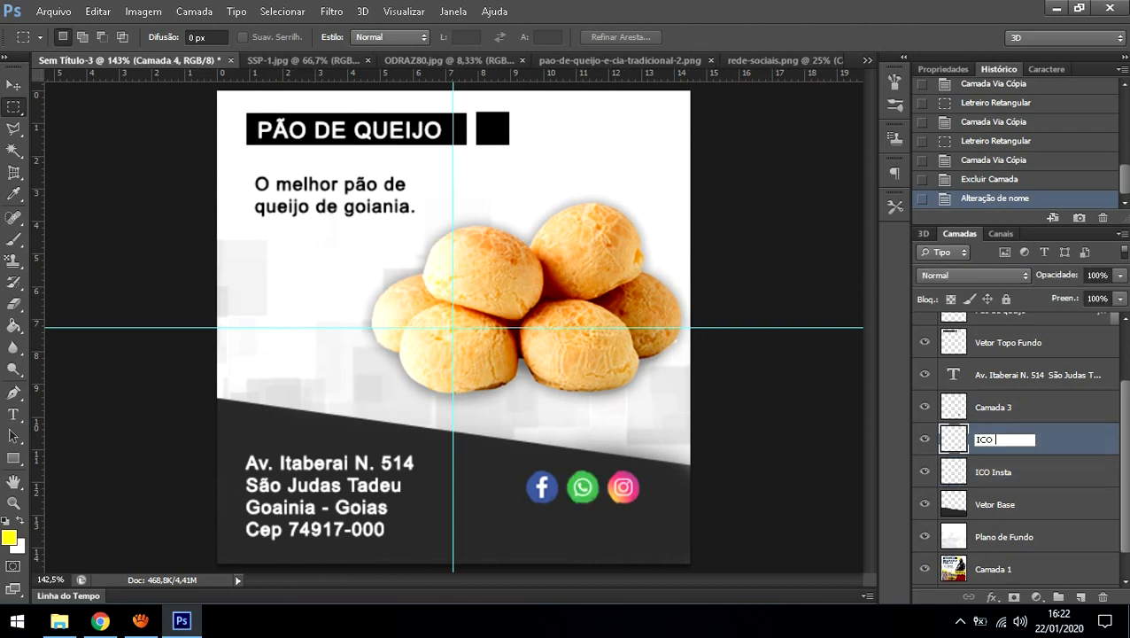
pyautogui.write('Whats')
pyautogui.press('Return')
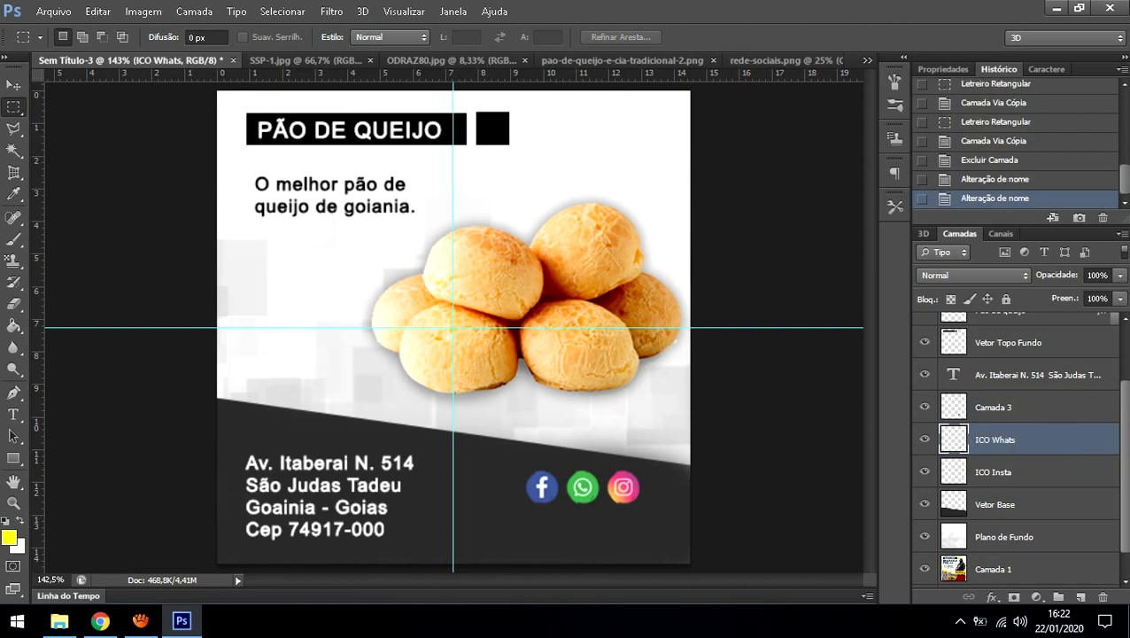
# Step: Rename the Facebook icon layer 'ICO Face'
pyautogui.doubleClick(994, 408)
pyautogui.write('ICO Face')
pyautogui.press('Return')
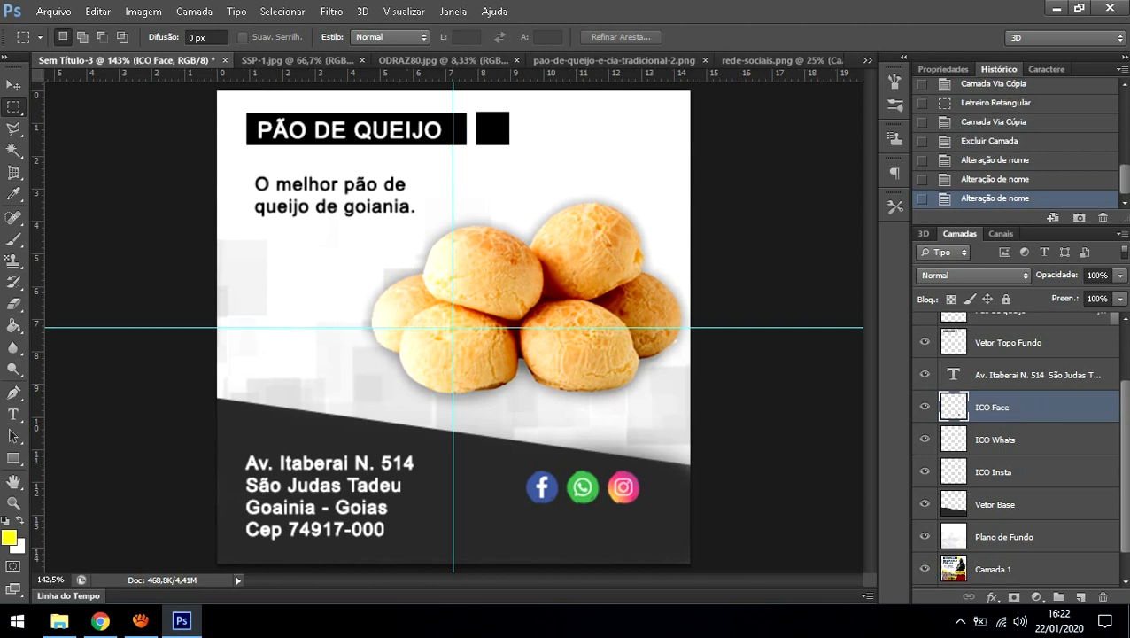
pyautogui.click(996, 440)
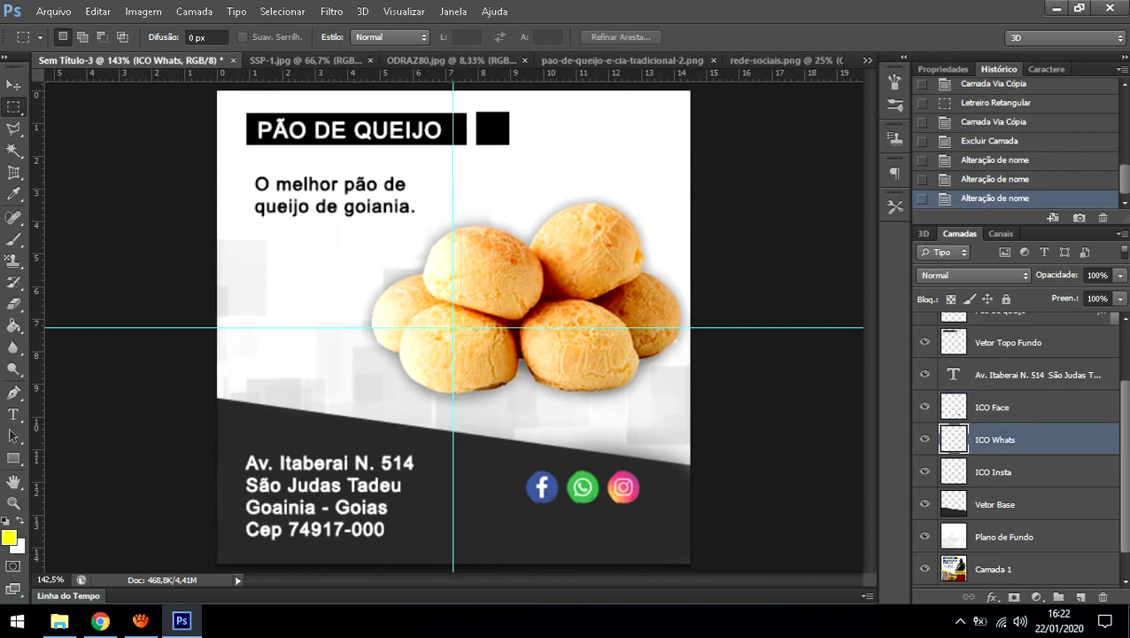
pyautogui.press('v')
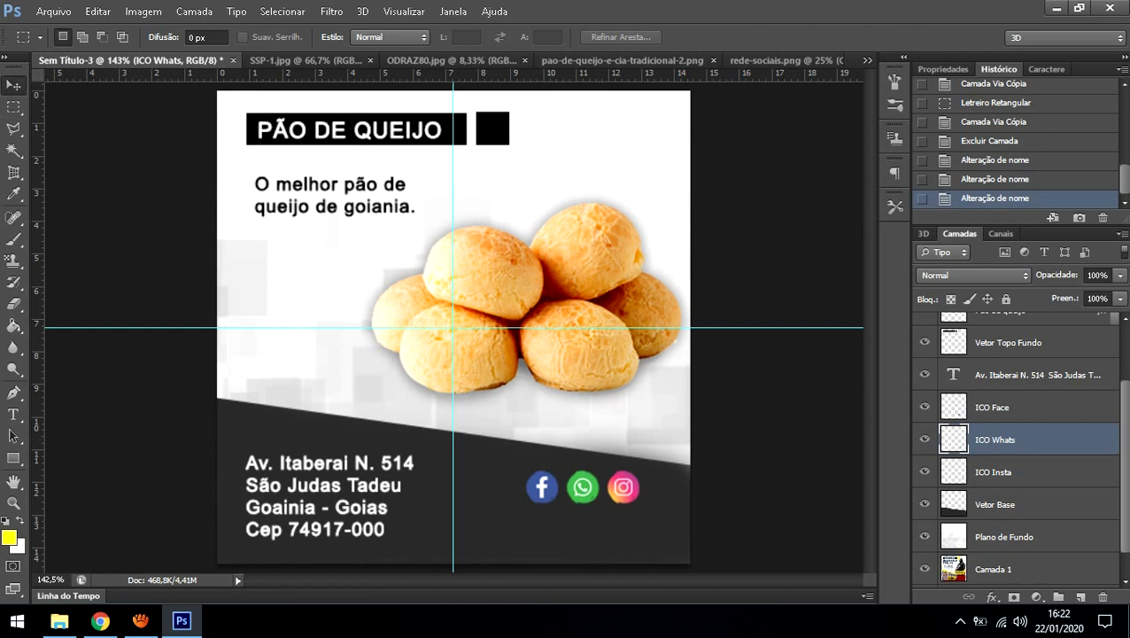
# Step: Drag the WhatsApp icon below the Facebook icon and fine-tune its position with arrow-key nudges
pyautogui.moveTo(582, 486); pyautogui.dragTo(542, 530)
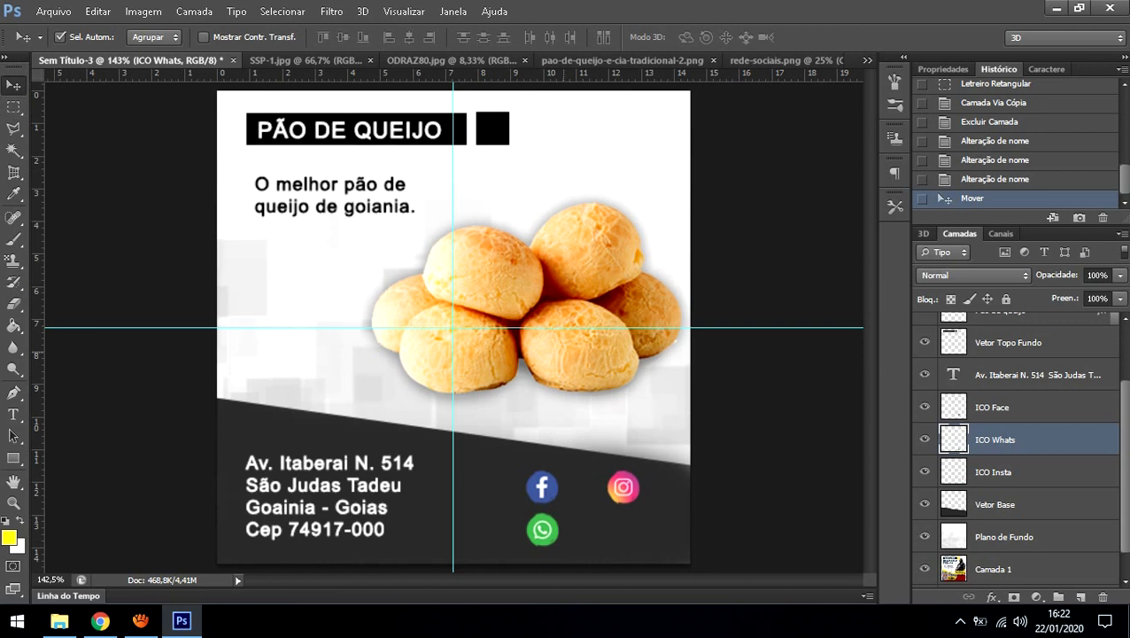
pyautogui.press('Up')
pyautogui.press('Up')
pyautogui.press('Up')
pyautogui.press('Up')
pyautogui.press('Left')
pyautogui.press('Left')
pyautogui.press('Left')
pyautogui.press('Left')
pyautogui.press('Down')
pyautogui.press('Right')
pyautogui.press('Right')
pyautogui.press('Right')
pyautogui.press('Right')
pyautogui.press('Right')
pyautogui.press('Right')
pyautogui.press('Right')
pyautogui.press('Down')
pyautogui.press('Down')
pyautogui.press('Down')
pyautogui.press('Left')
pyautogui.press('Up')
pyautogui.press('Right')
pyautogui.press('Left')
# Step: Zoom in closely on the social icons, especially the WhatsApp icon
pyautogui.press('z')
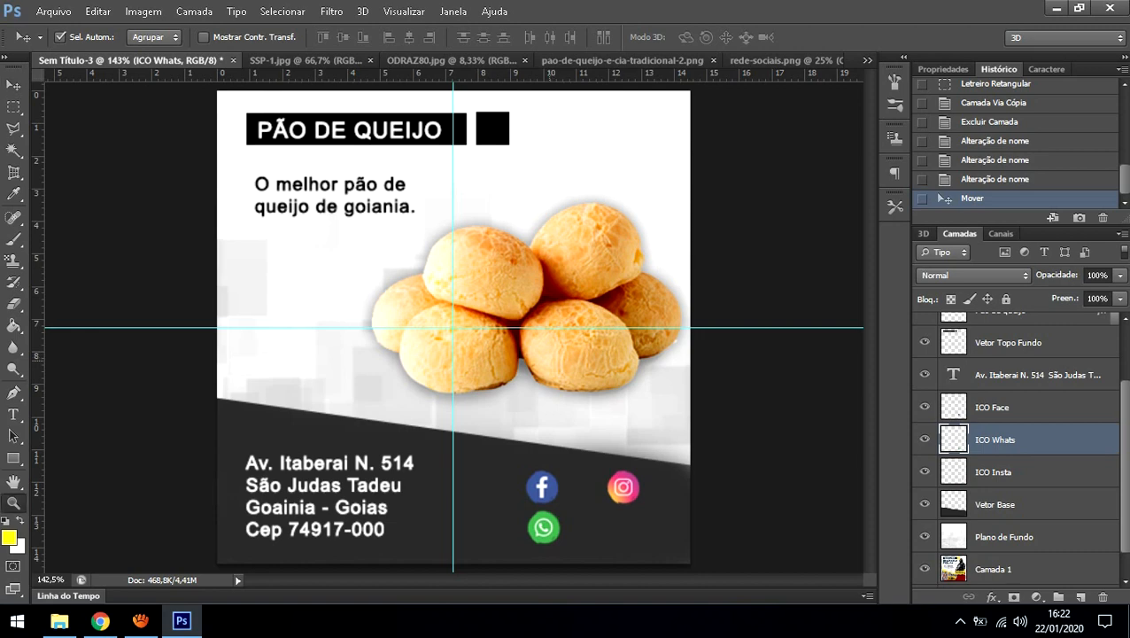
pyautogui.click(542, 523)
pyautogui.click(545, 519)
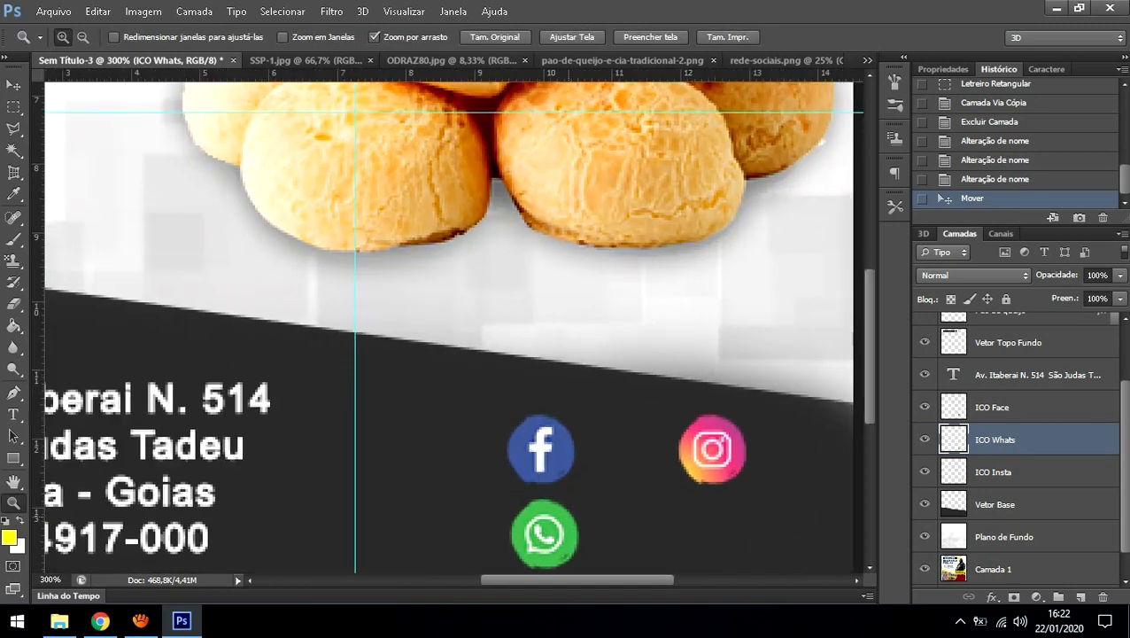
pyautogui.click(569, 524)
pyautogui.click(569, 513)
pyautogui.scroll(-5, 569, 514)
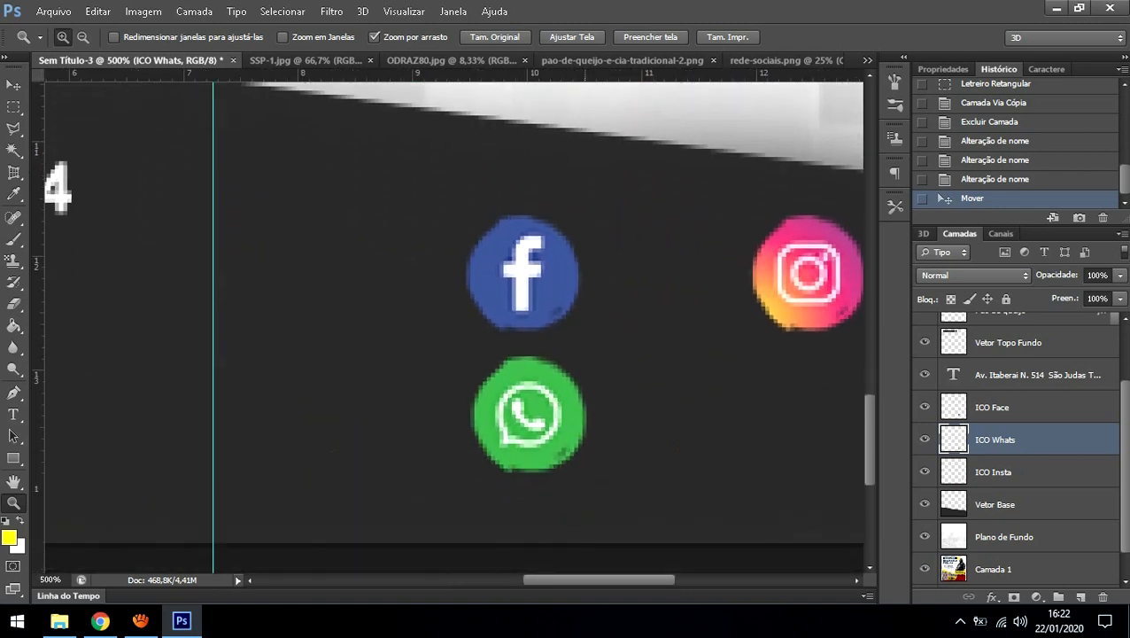